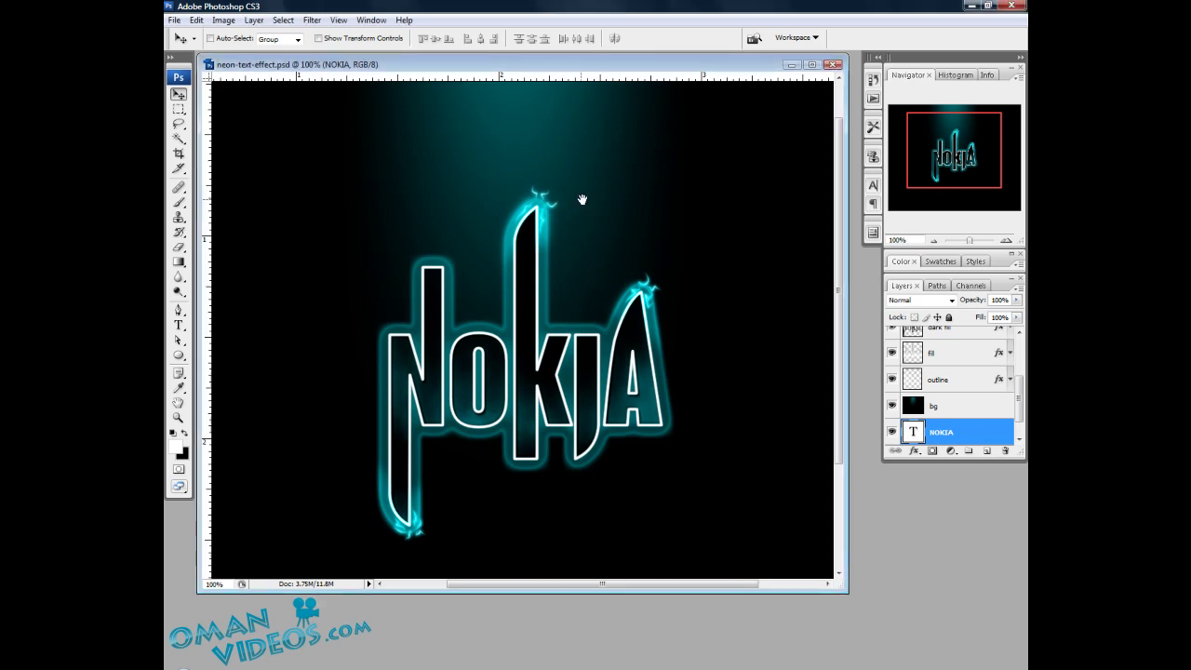
Minimize the finished neon text example and create a new 1280 × 1024 pixel RGB document at 72 pixels/inch, filled with the background color
{"action": "mouse_move", "coordinate": [580, 199]}
{"action": "left_mouse_down"}
{"action": "mouse_move", "coordinate": [570, 244]}
{"action": "mouse_move", "coordinate": [585, 192]}
{"action": "left_mouse_up"}
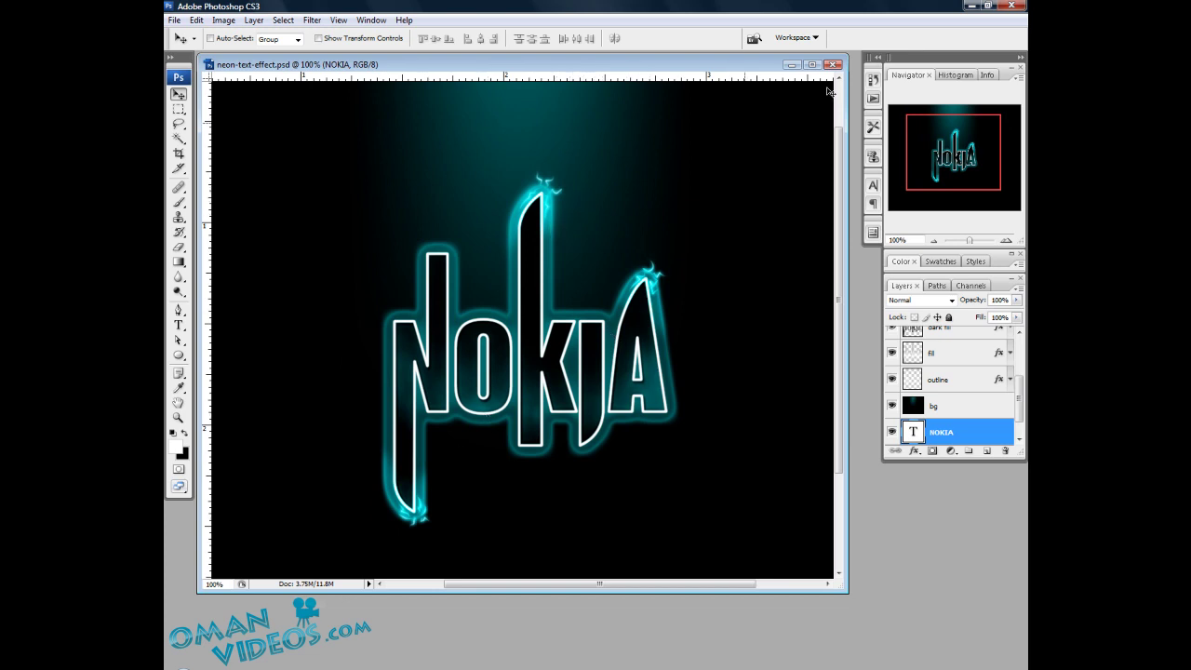
{"action": "left_click", "coordinate": [791, 64]}
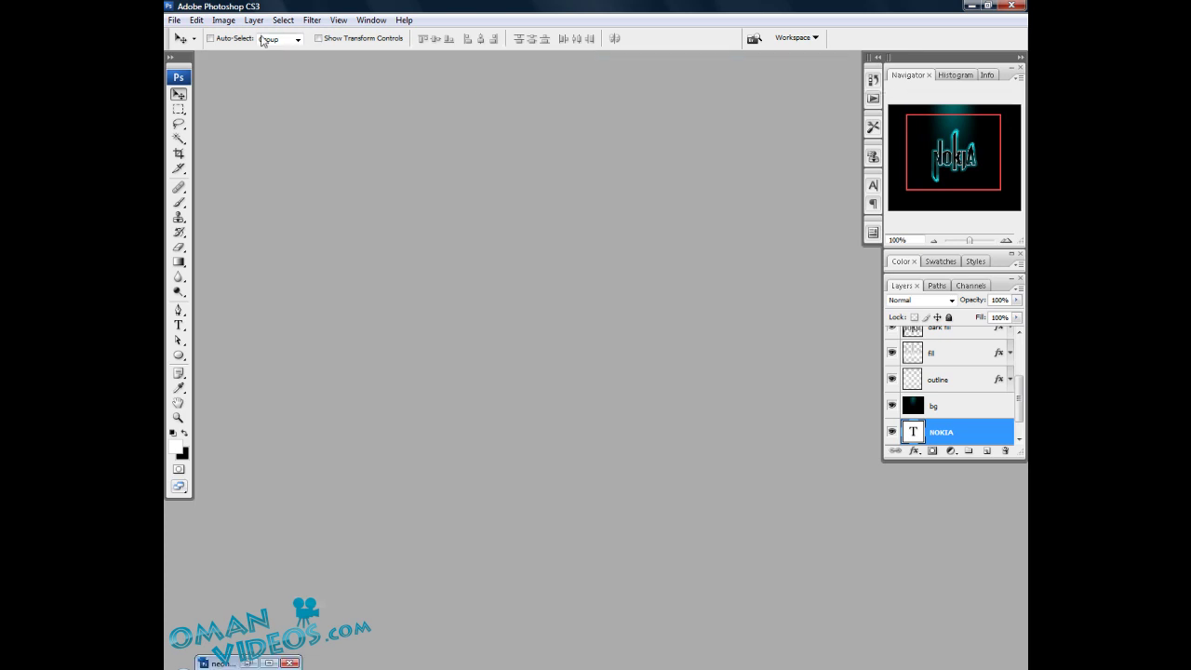
{"action": "left_click", "coordinate": [173, 20]}
{"action": "left_click", "coordinate": [190, 39]}
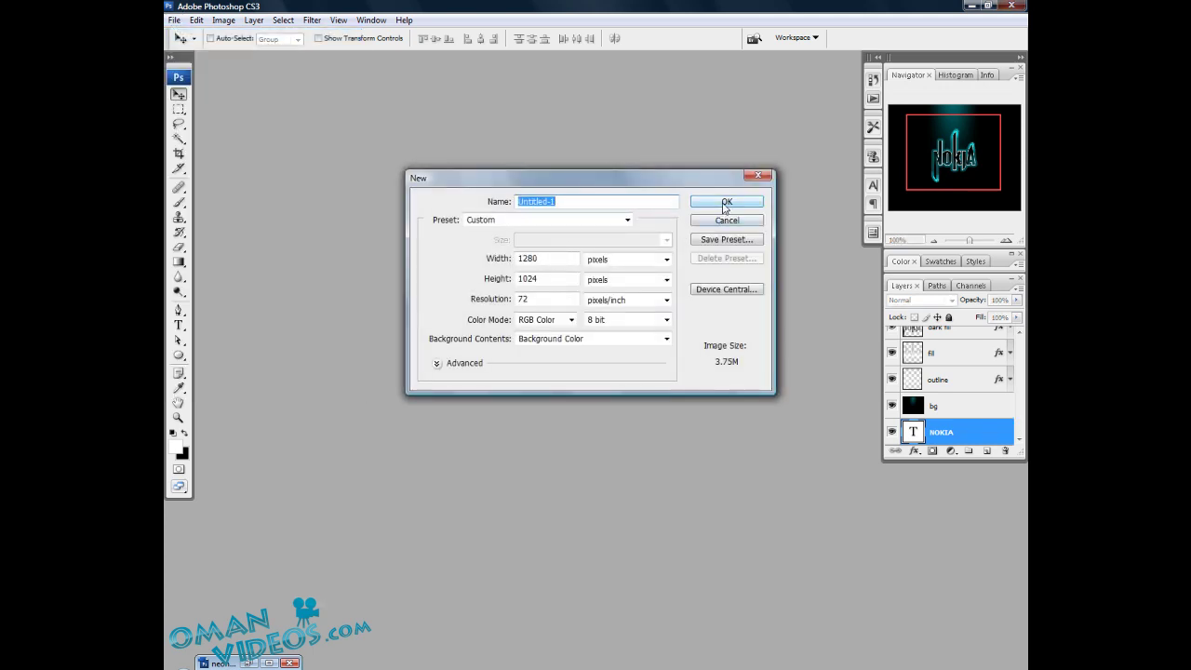
{"action": "left_click", "coordinate": [725, 204]}
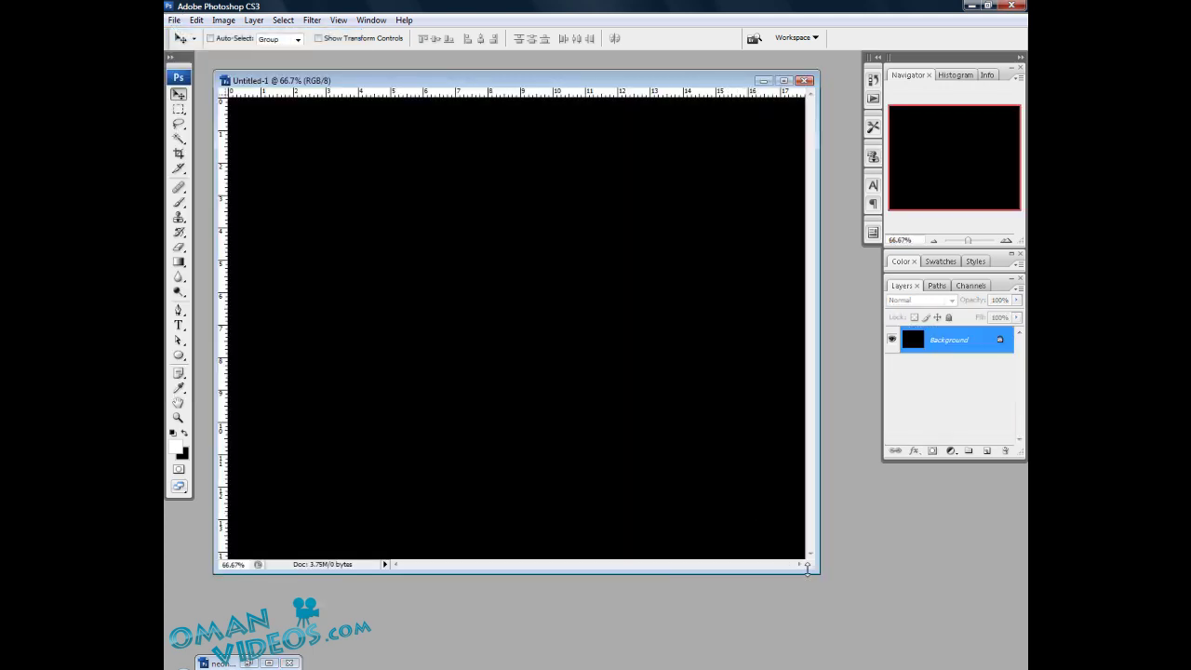
{"action": "left_click_drag", "start_coordinate": [817, 573], "coordinate": [858, 608]}
Add the text NOKIA near the canvas center in white with the GENUINE font at 200 pt
{"action": "key", "text": "t"}
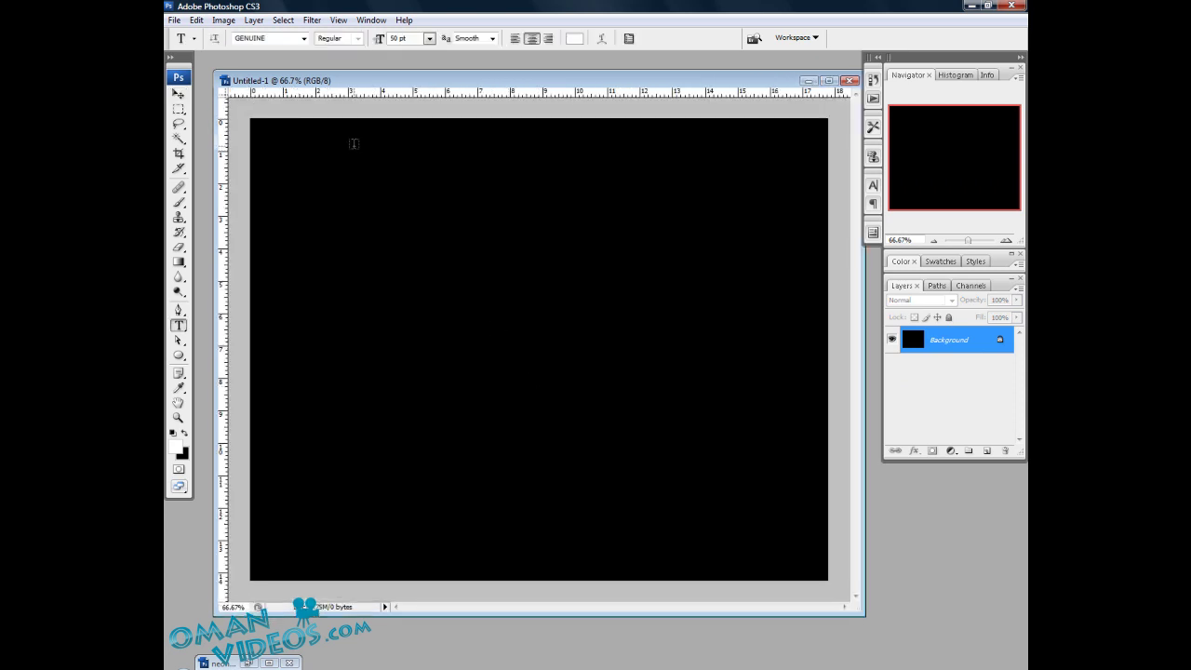
{"action": "left_click", "coordinate": [274, 38]}
{"action": "left_click_drag", "start_coordinate": [394, 38], "coordinate": [372, 44]}
{"action": "type", "text": "200"}
{"action": "left_click", "coordinate": [521, 358]}
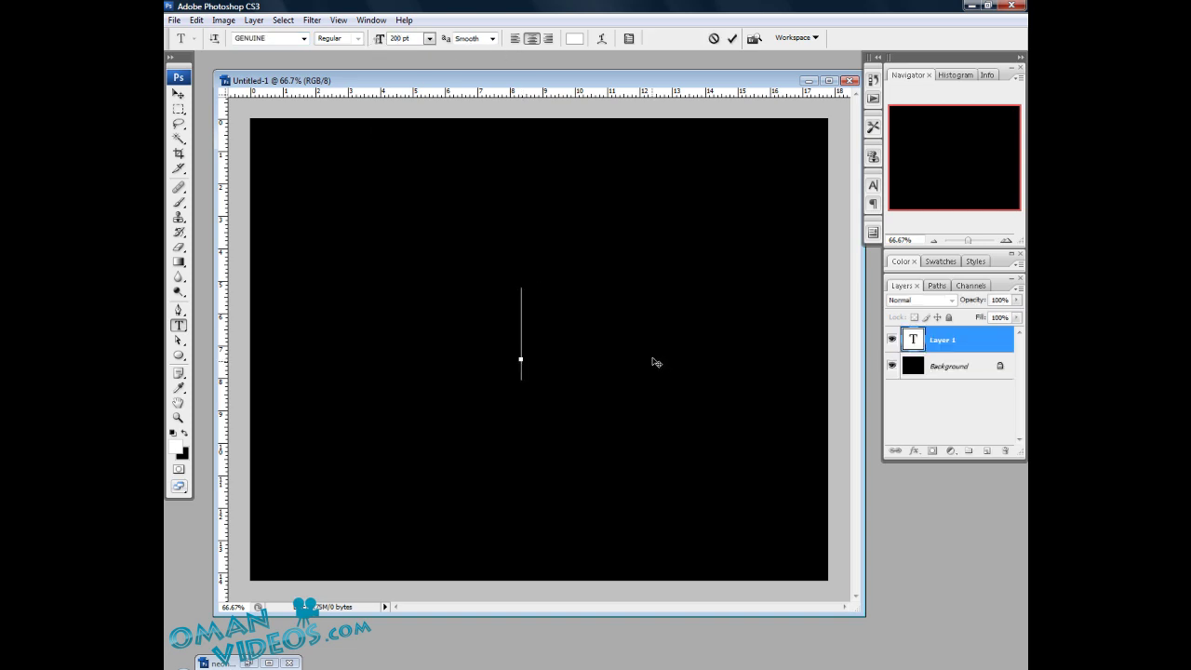
{"action": "type", "text": "NOKIA"}
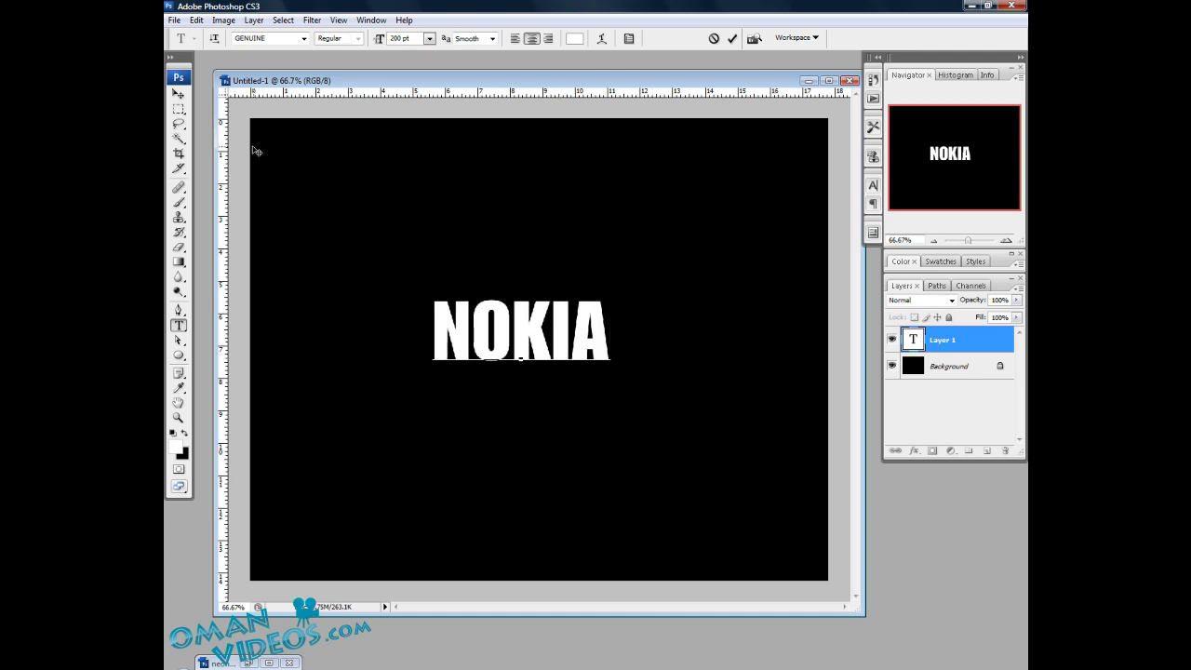
{"action": "left_click", "coordinate": [178, 94]}
Maximize the document window and center the NOKIA text horizontally and vertically on the canvas
{"action": "key", "text": "z"}
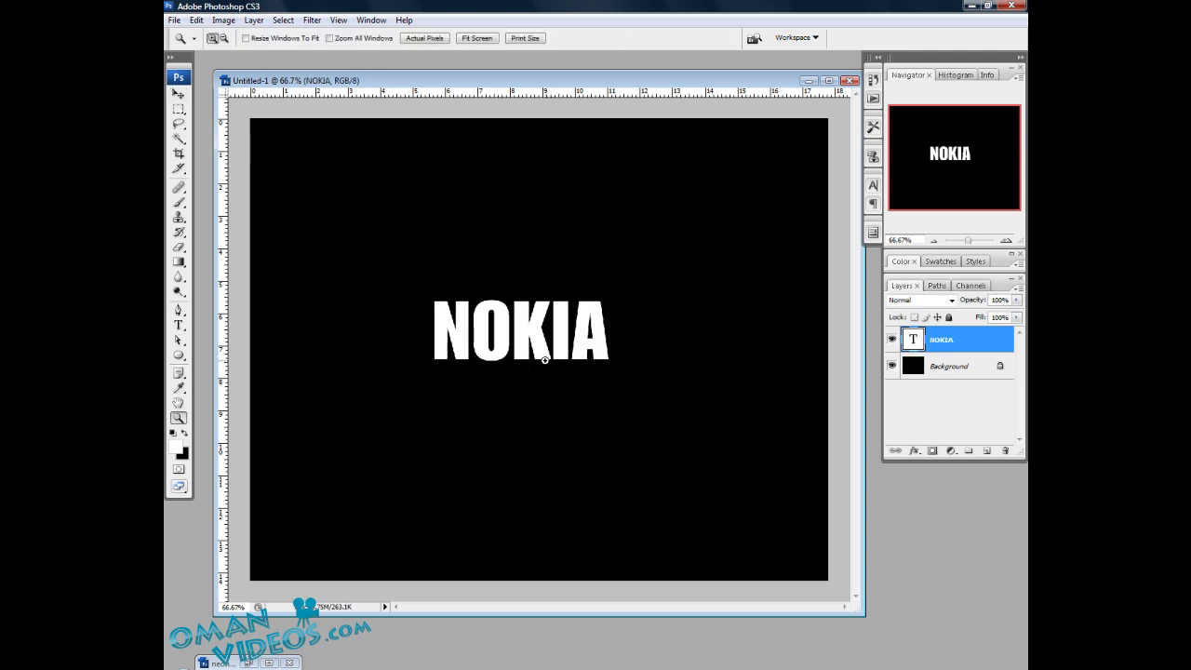
{"action": "left_click", "coordinate": [545, 360]}
{"action": "key", "text": "f"}
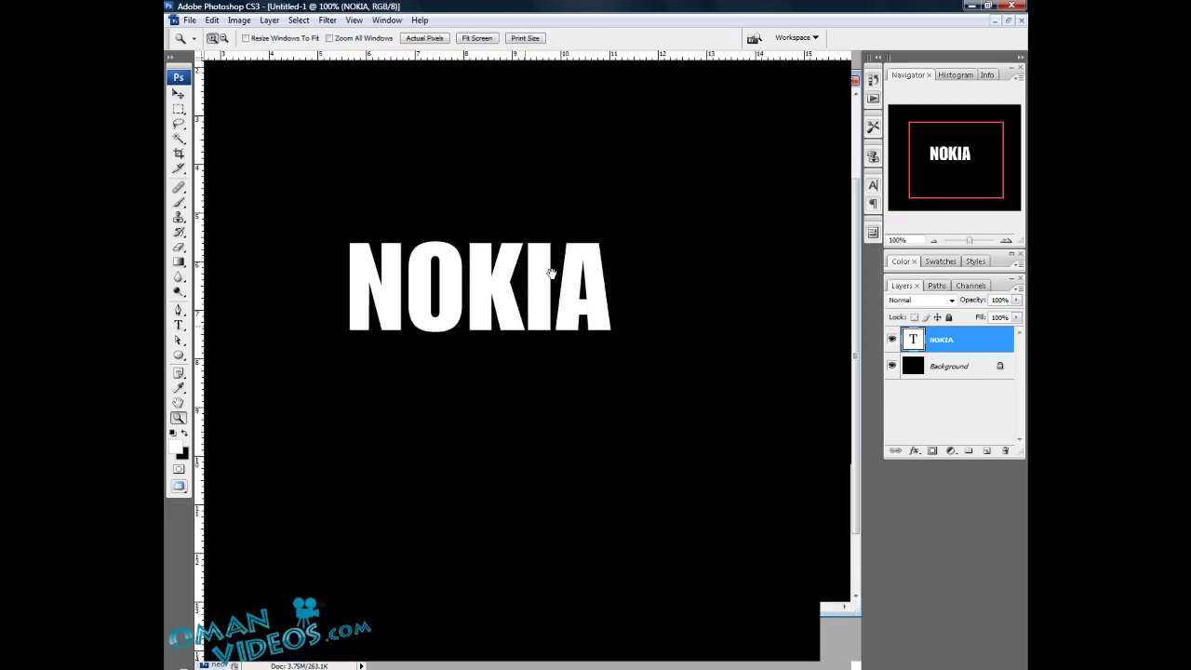
{"action": "left_click_drag", "start_coordinate": [550, 273], "coordinate": [630, 344]}
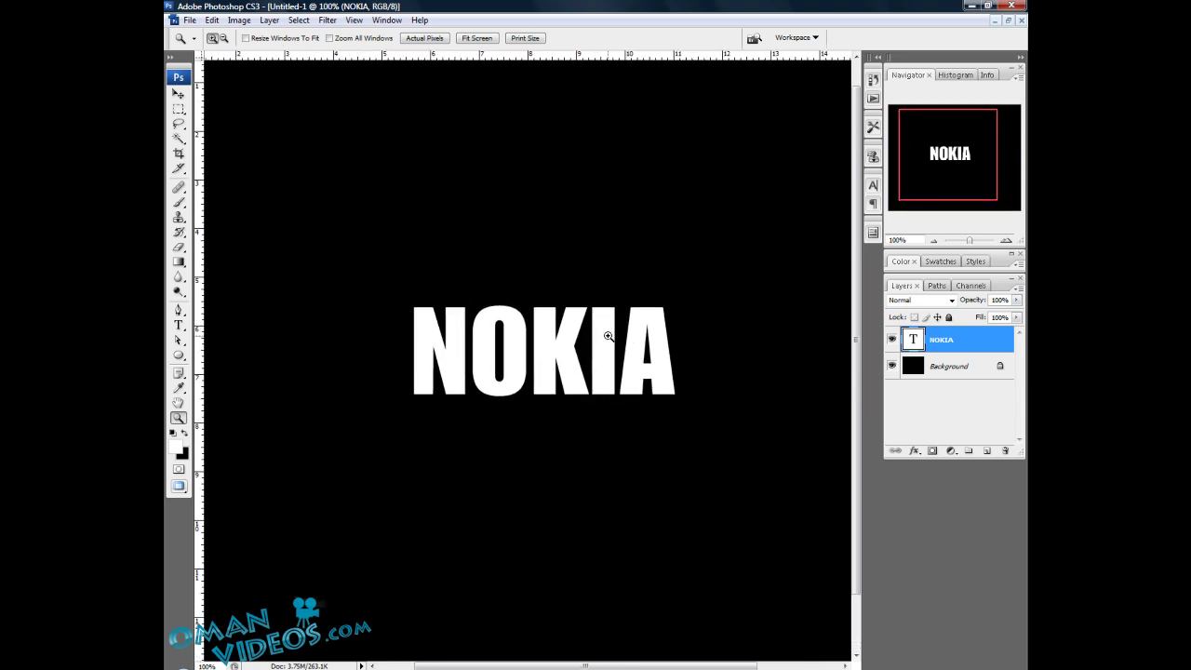
{"action": "left_click_drag", "start_coordinate": [598, 313], "coordinate": [580, 277]}
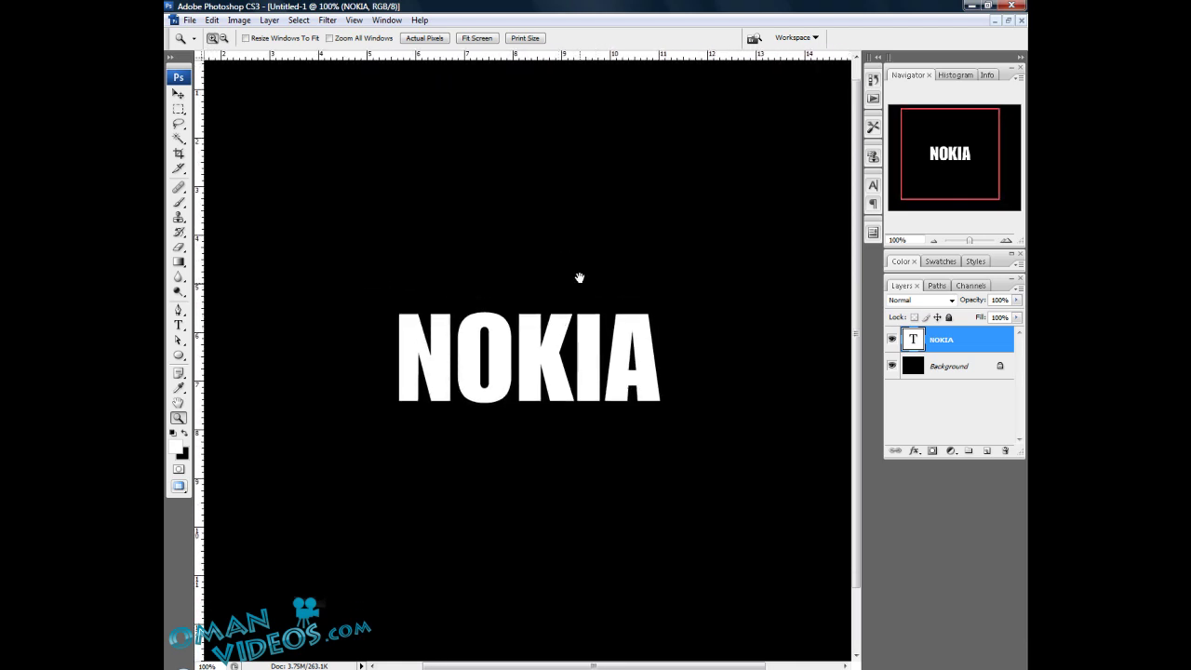
{"action": "key", "text": "v"}
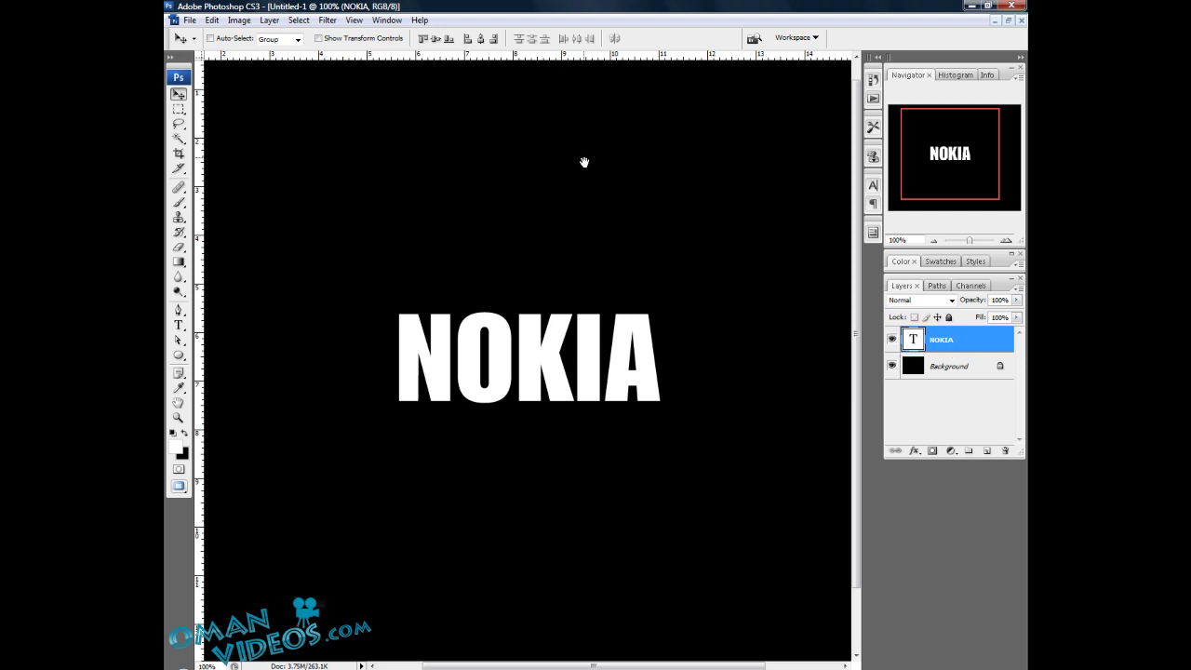
{"action": "mouse_move", "coordinate": [585, 163]}
{"action": "left_mouse_down"}
{"action": "mouse_move", "coordinate": [583, 257]}
{"action": "mouse_move", "coordinate": [572, 178]}
{"action": "left_mouse_up"}
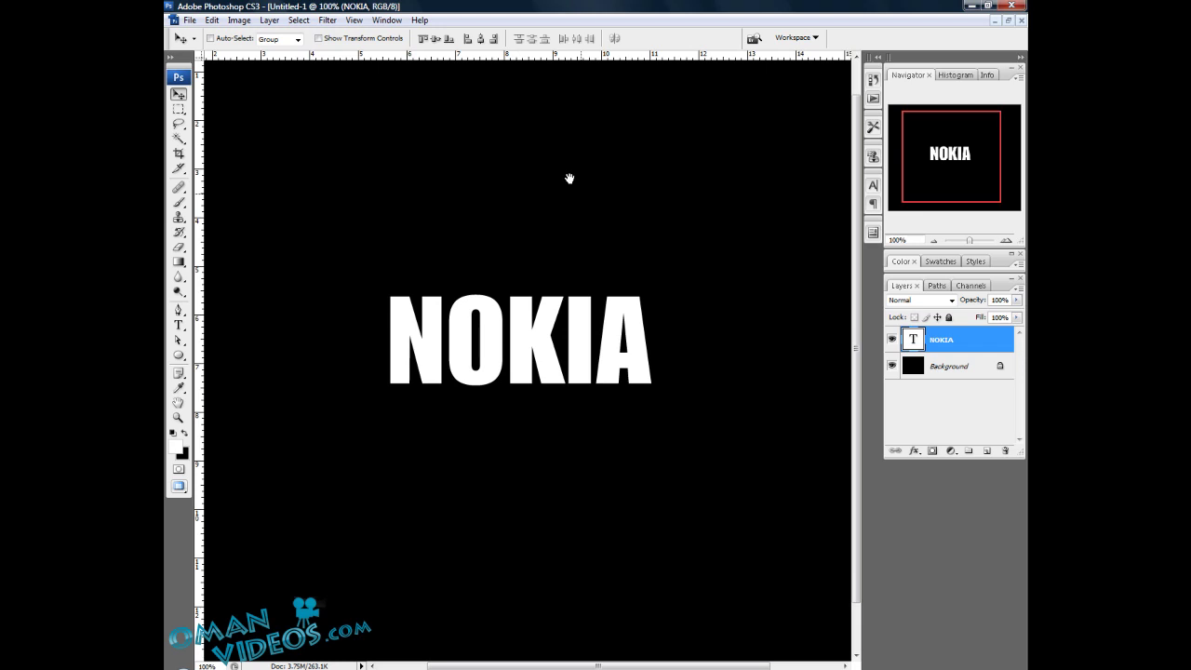
{"action": "left_click", "coordinate": [481, 41]}
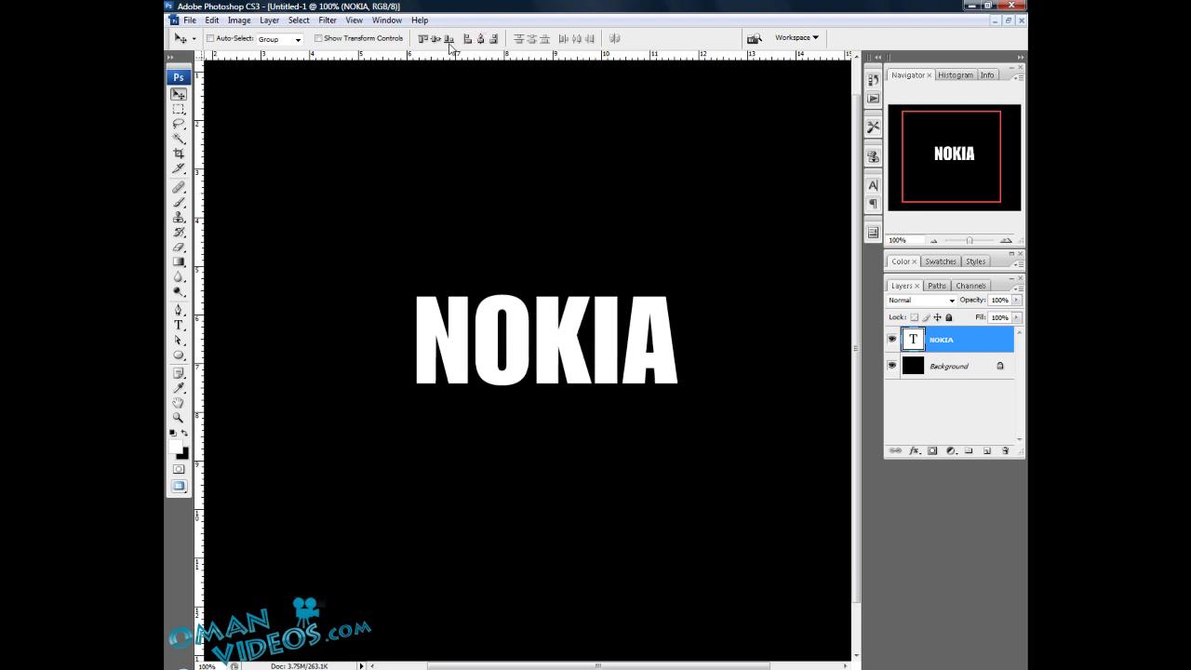
{"action": "left_click", "coordinate": [437, 39]}
{"action": "left_click_drag", "start_coordinate": [551, 285], "coordinate": [516, 267]}
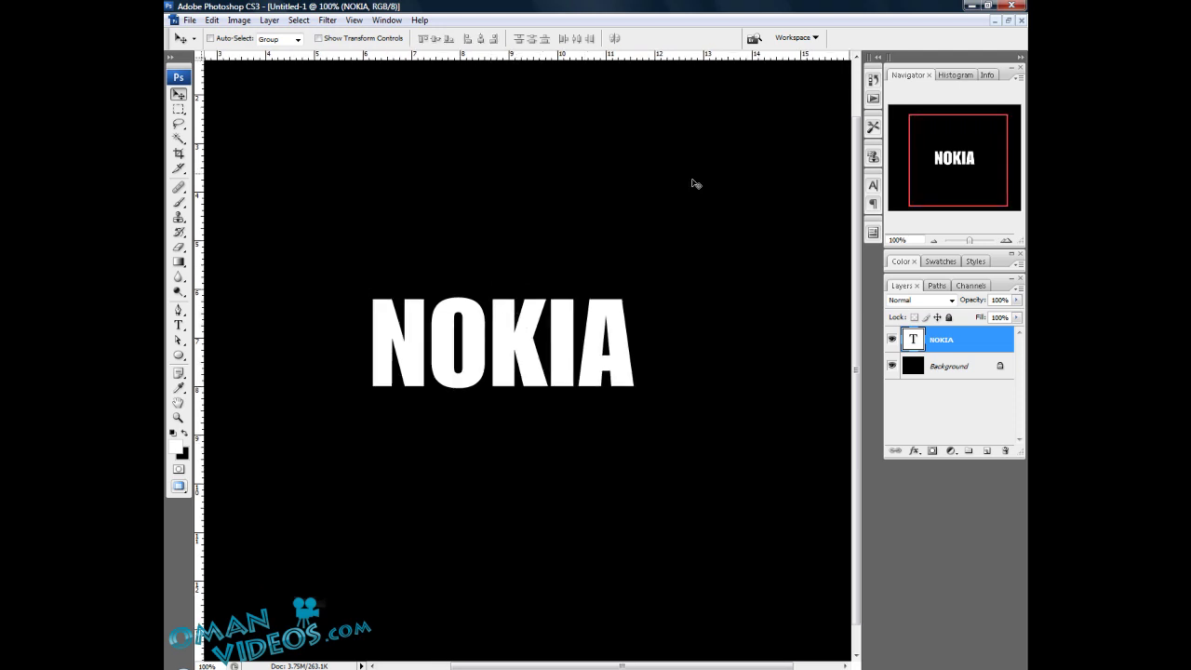
{"action": "left_click_drag", "start_coordinate": [534, 266], "coordinate": [539, 271]}
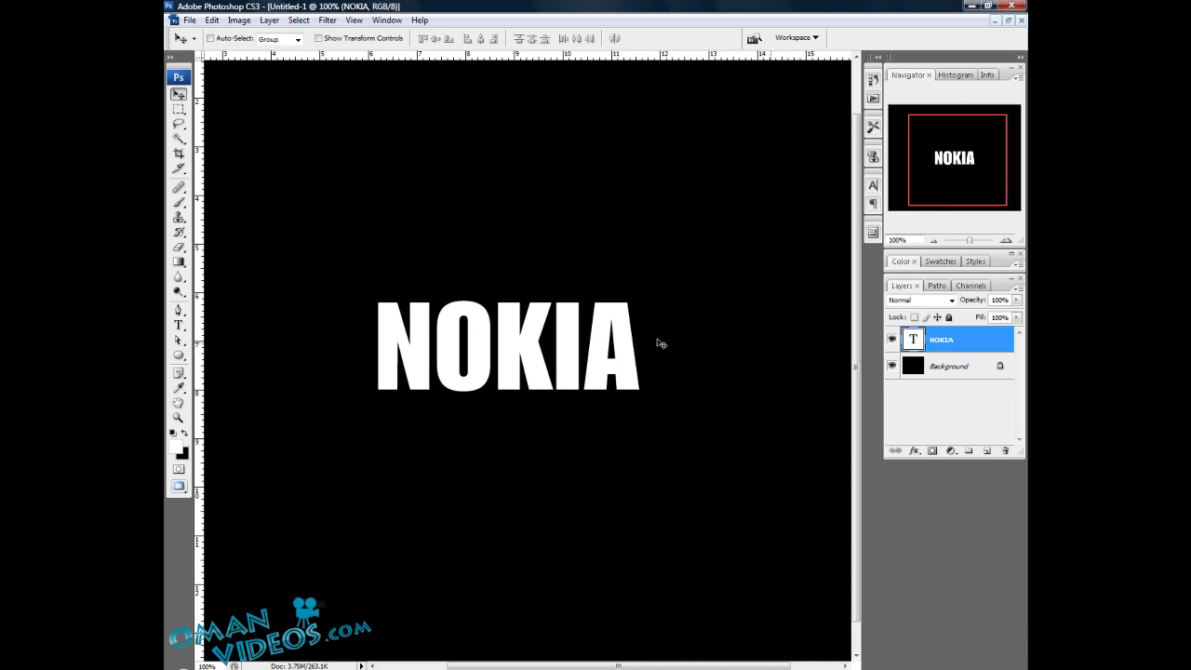
Create a work path from the NOKIA text layer and hide that layer
{"action": "right_click", "coordinate": [971, 343]}
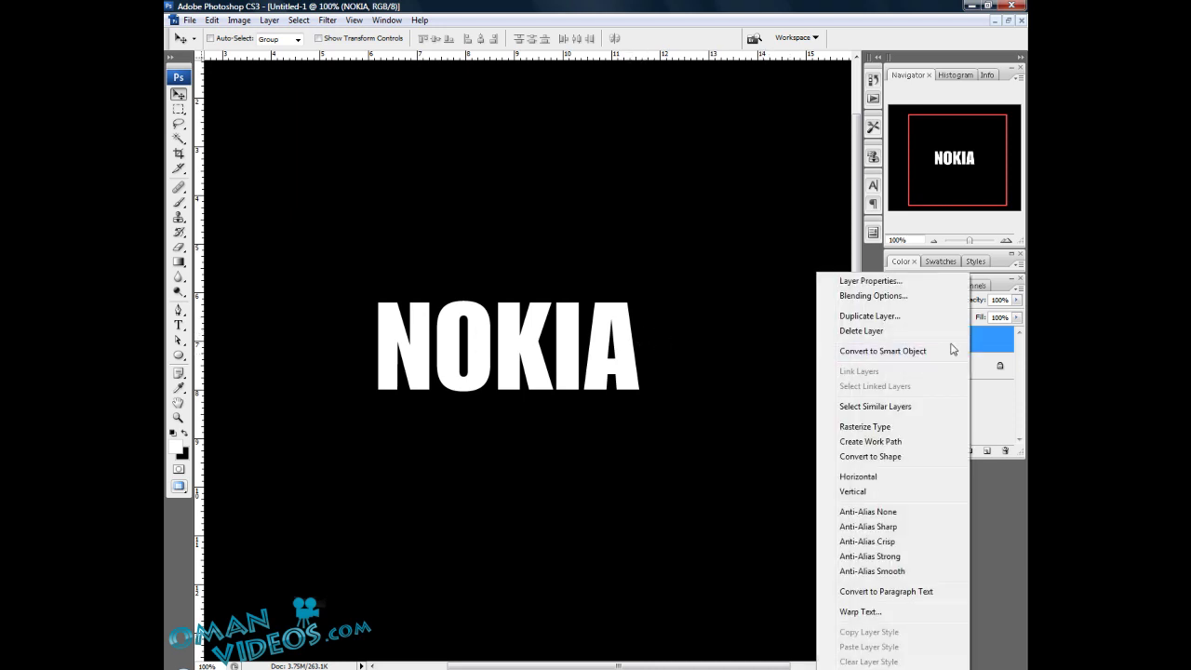
{"action": "left_click", "coordinate": [897, 449]}
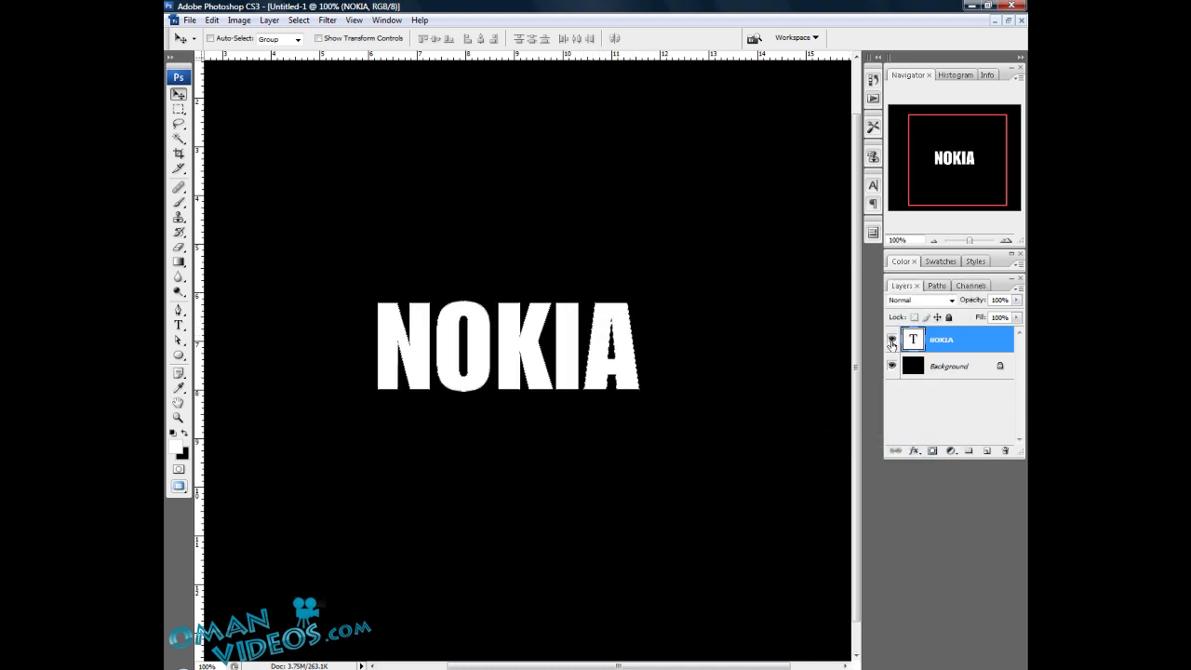
{"action": "left_click", "coordinate": [891, 343]}
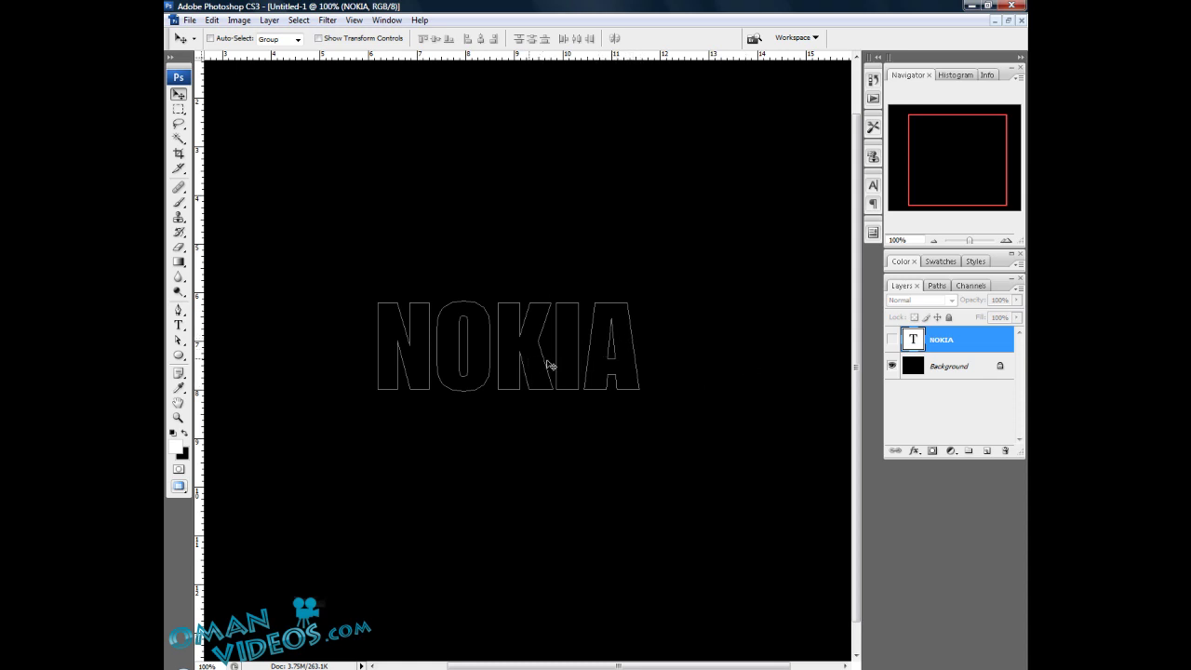
Select the outline of the letter A with the Direct Selection tool so its anchor points can be edited
{"action": "key", "text": "z"}
{"action": "left_click", "coordinate": [519, 340]}
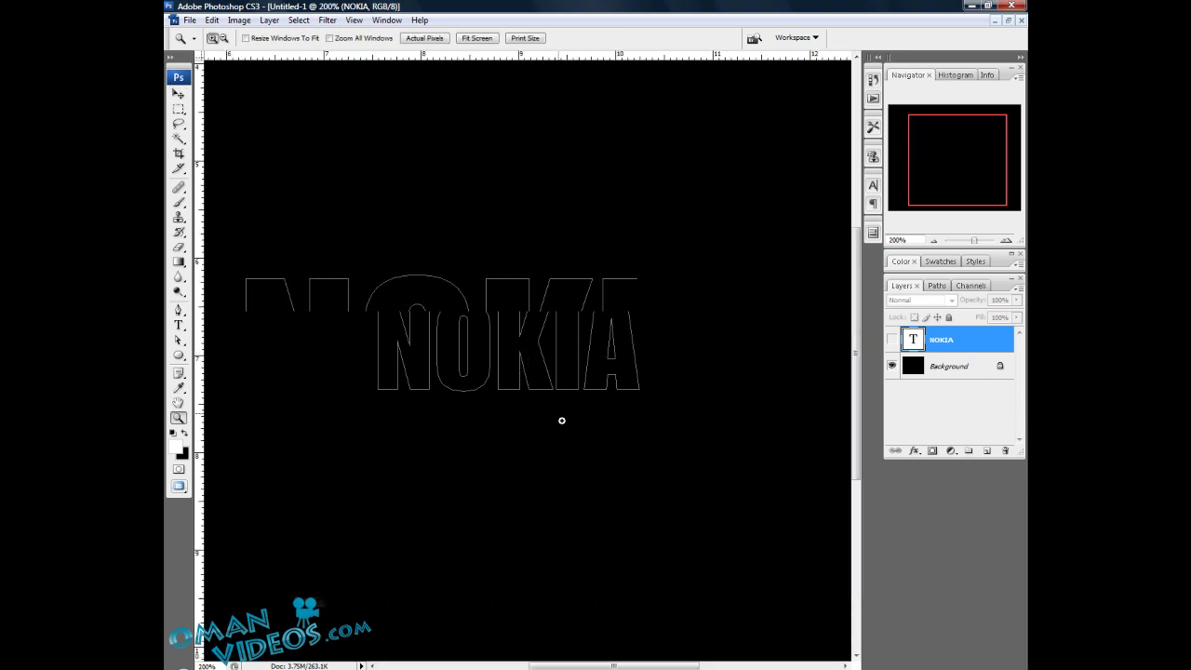
{"action": "left_click_drag", "start_coordinate": [564, 337], "coordinate": [481, 345]}
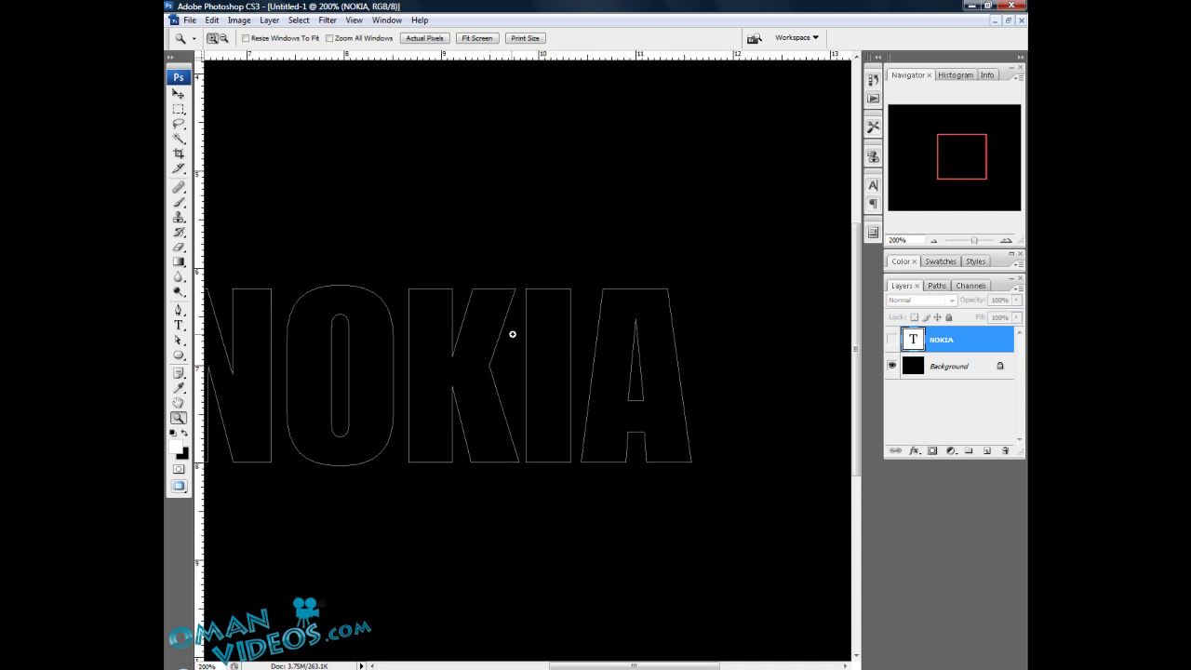
{"action": "key", "text": "a"}
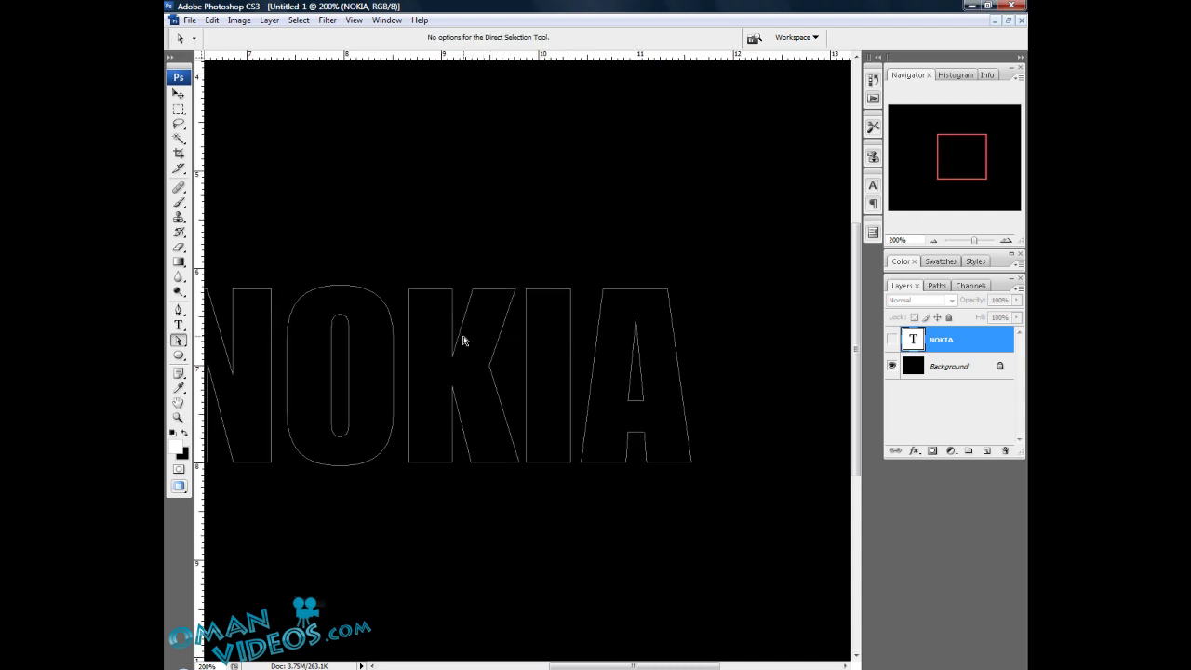
{"action": "left_click", "coordinate": [179, 341]}
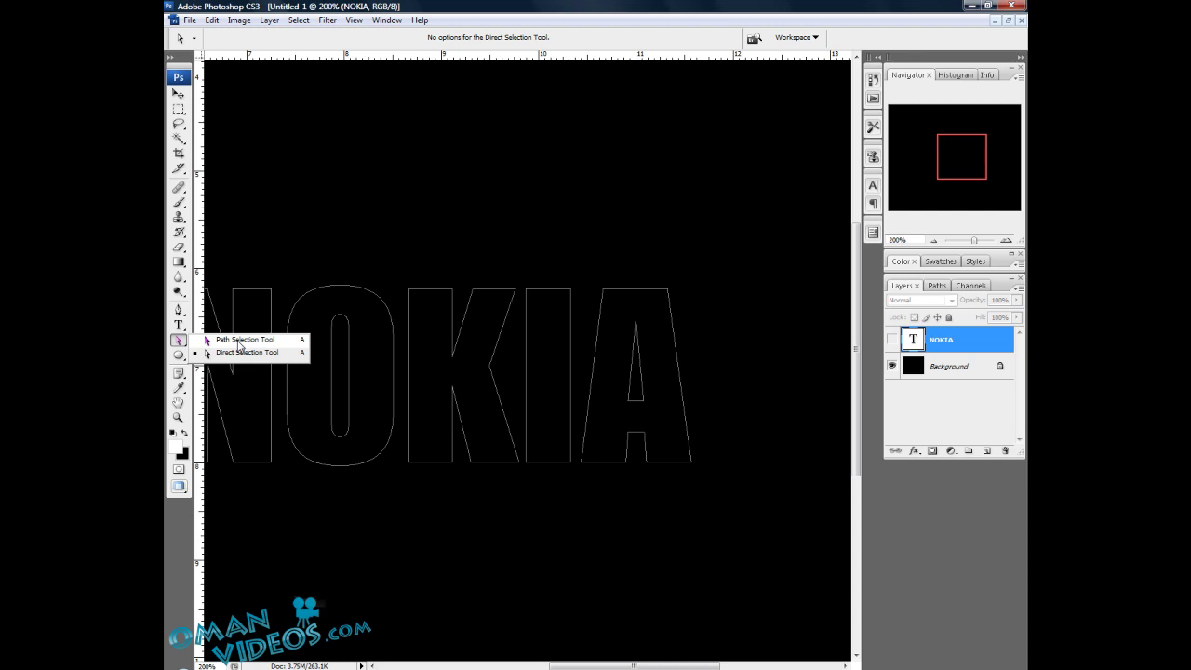
{"action": "left_click", "coordinate": [183, 344]}
{"action": "left_click", "coordinate": [247, 353]}
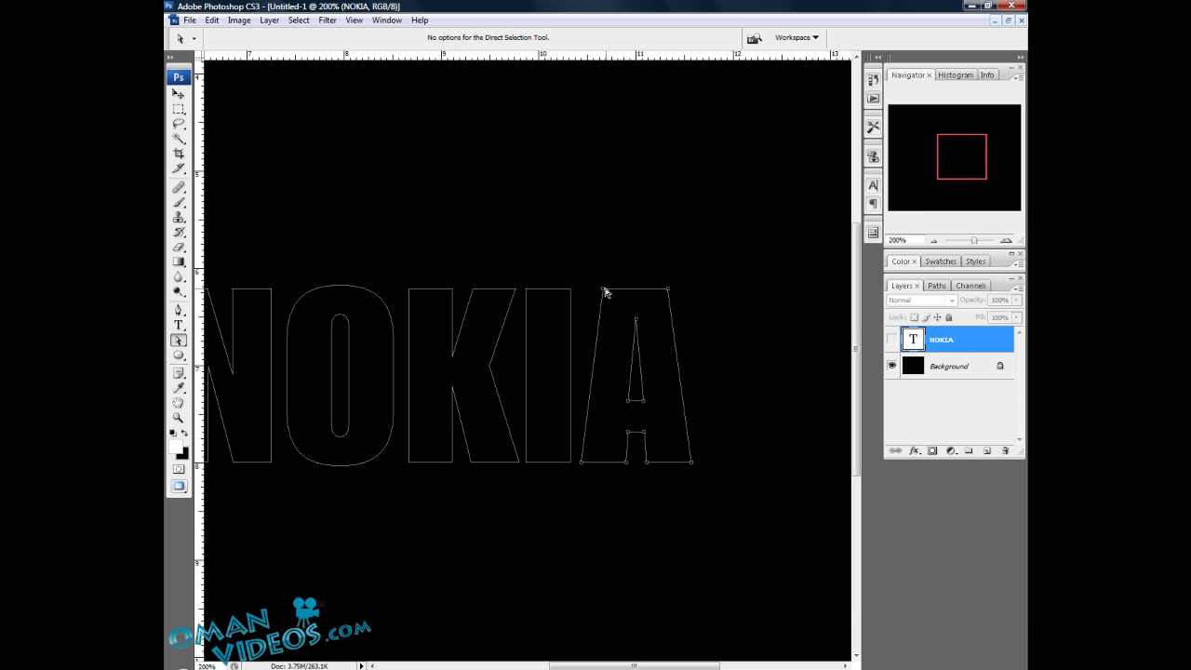
{"action": "left_click_drag", "start_coordinate": [699, 218], "coordinate": [566, 250]}
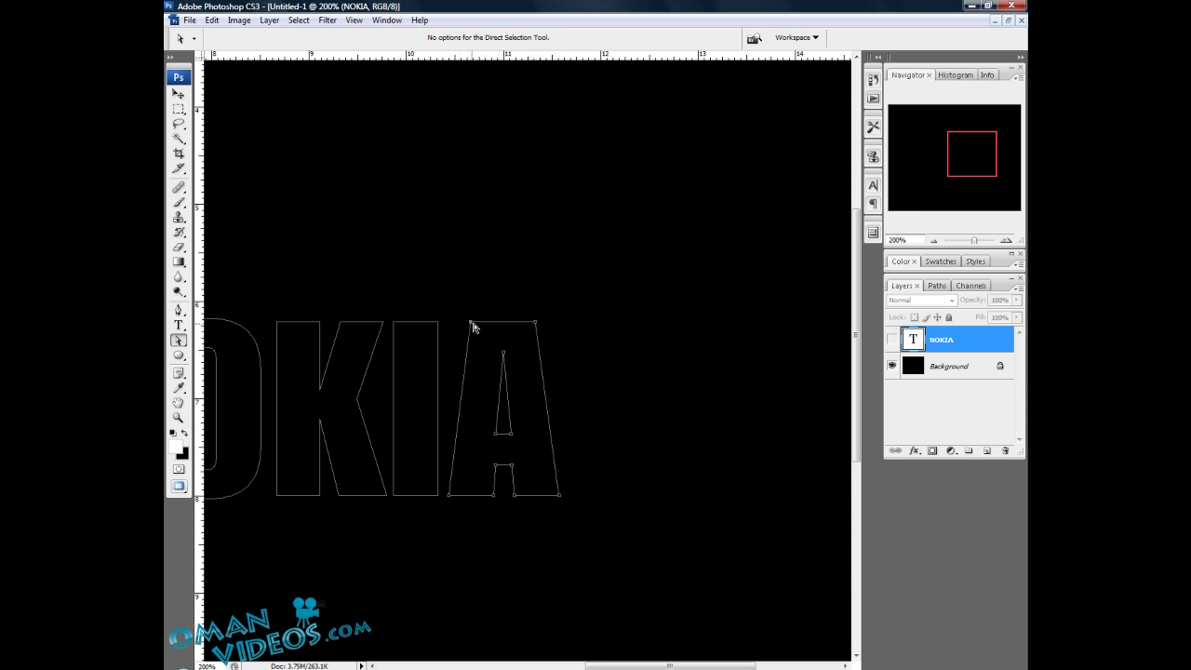
{"action": "key", "text": "space"}
{"action": "left_click_drag", "start_coordinate": [477, 267], "coordinate": [684, 257]}
{"action": "left_click_drag", "start_coordinate": [600, 293], "coordinate": [627, 270]}
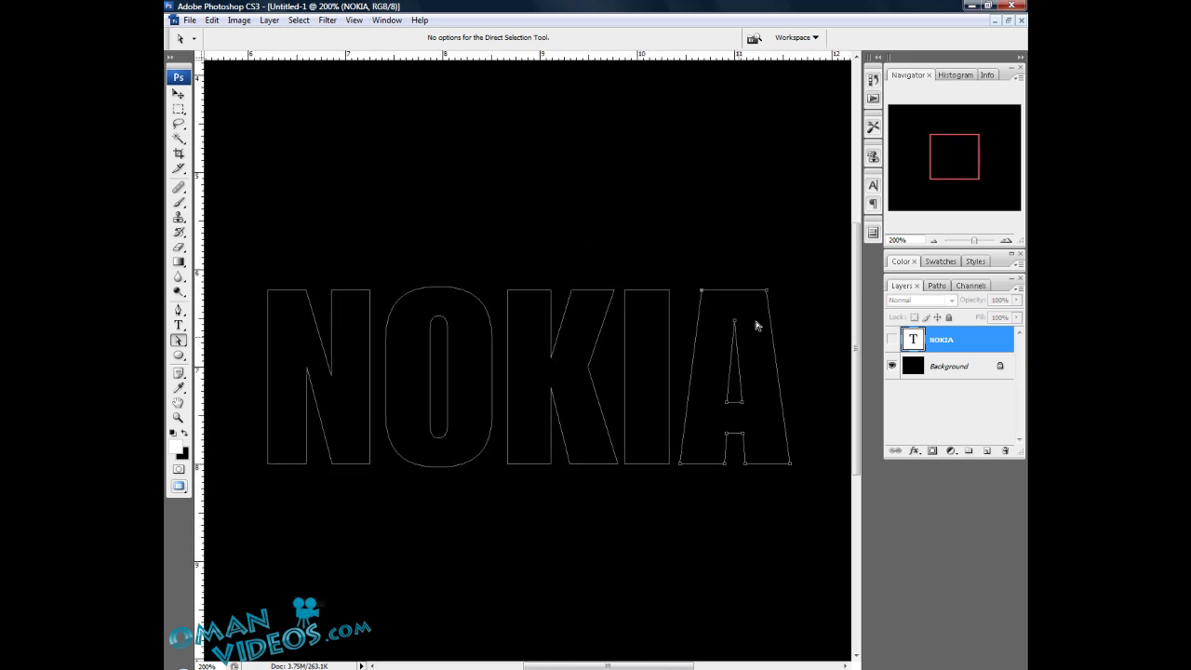
{"action": "key", "text": "space"}
{"action": "left_click_drag", "start_coordinate": [491, 321], "coordinate": [482, 294]}
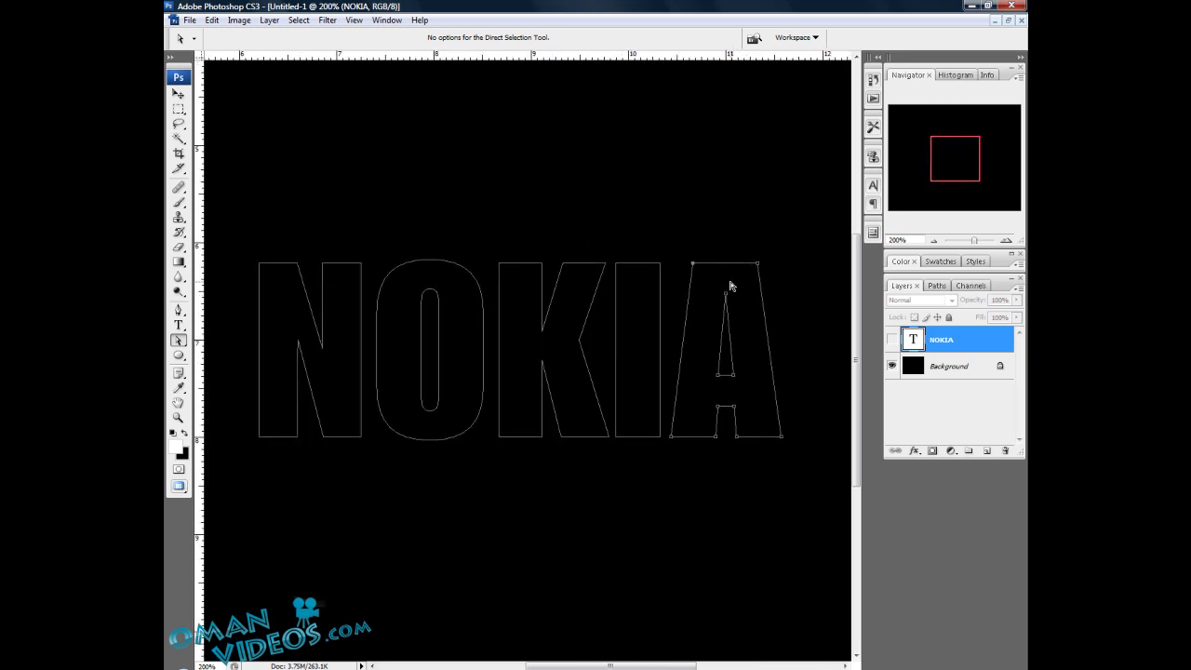
Add an anchor point on the right edge of the A, just below its upper-right corner
{"action": "left_click_drag", "start_coordinate": [688, 213], "coordinate": [500, 279]}
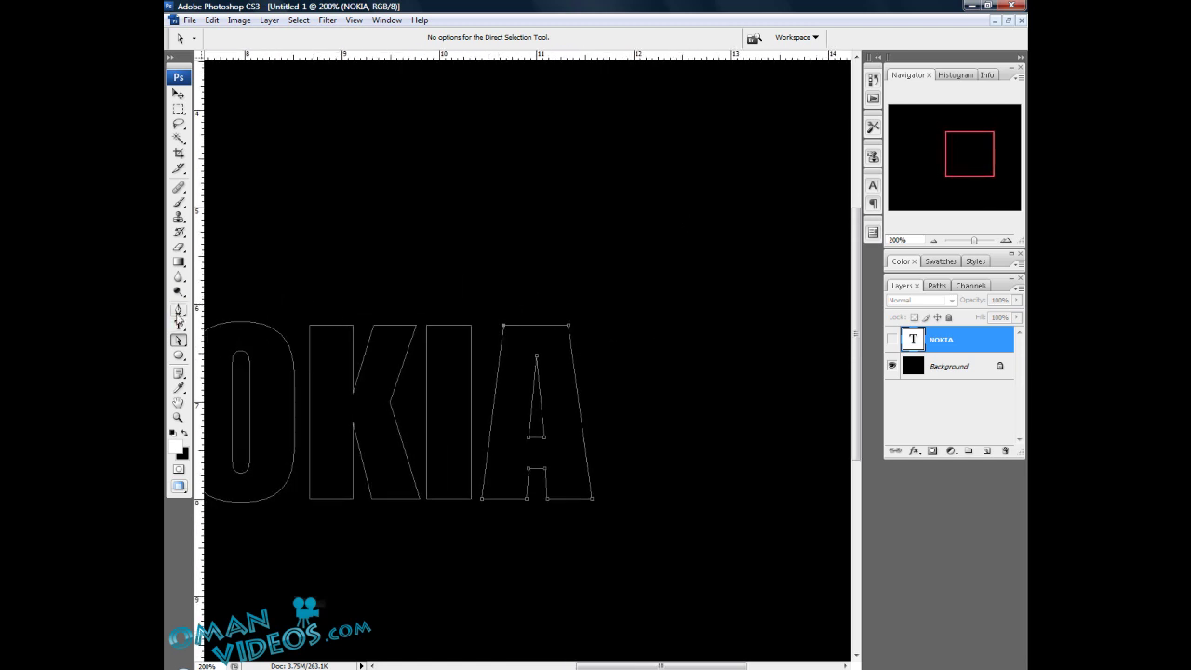
{"action": "left_click", "coordinate": [178, 310]}
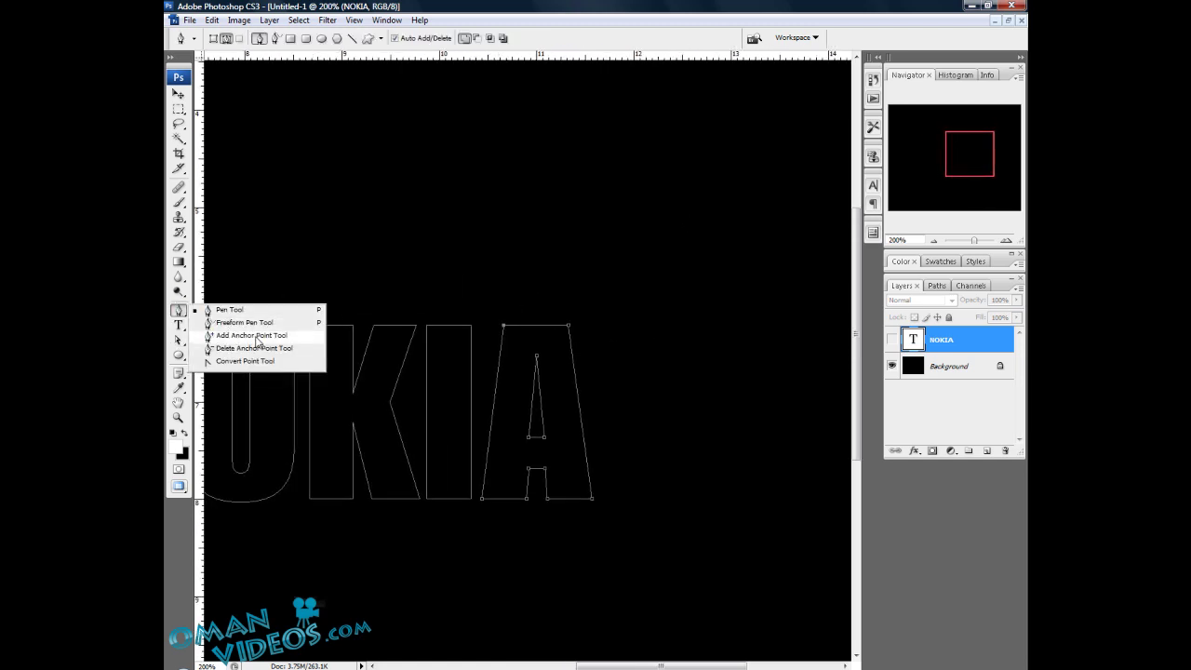
{"action": "left_click", "coordinate": [251, 335]}
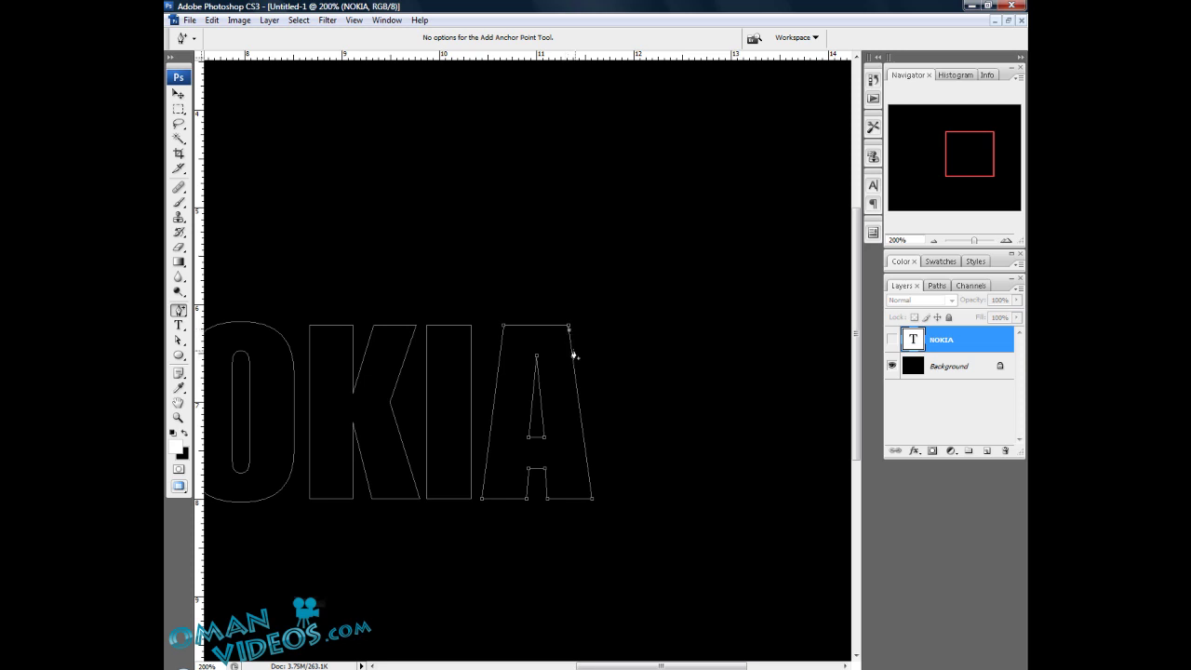
Delete the original upper-right corner point of the A and pull the added anchor point up to form a tall peak
{"action": "left_click", "coordinate": [180, 343]}
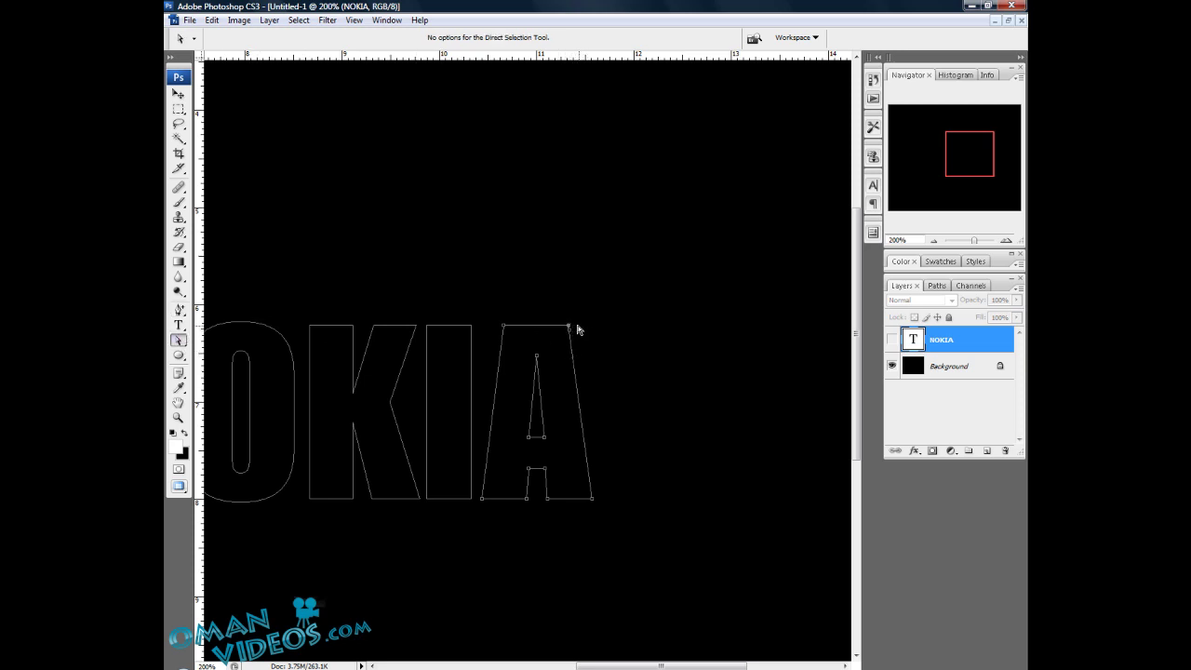
{"action": "key", "text": "Delete"}
{"action": "left_click_drag", "start_coordinate": [569, 331], "coordinate": [555, 241]}
{"action": "left_click_drag", "start_coordinate": [526, 298], "coordinate": [534, 320]}
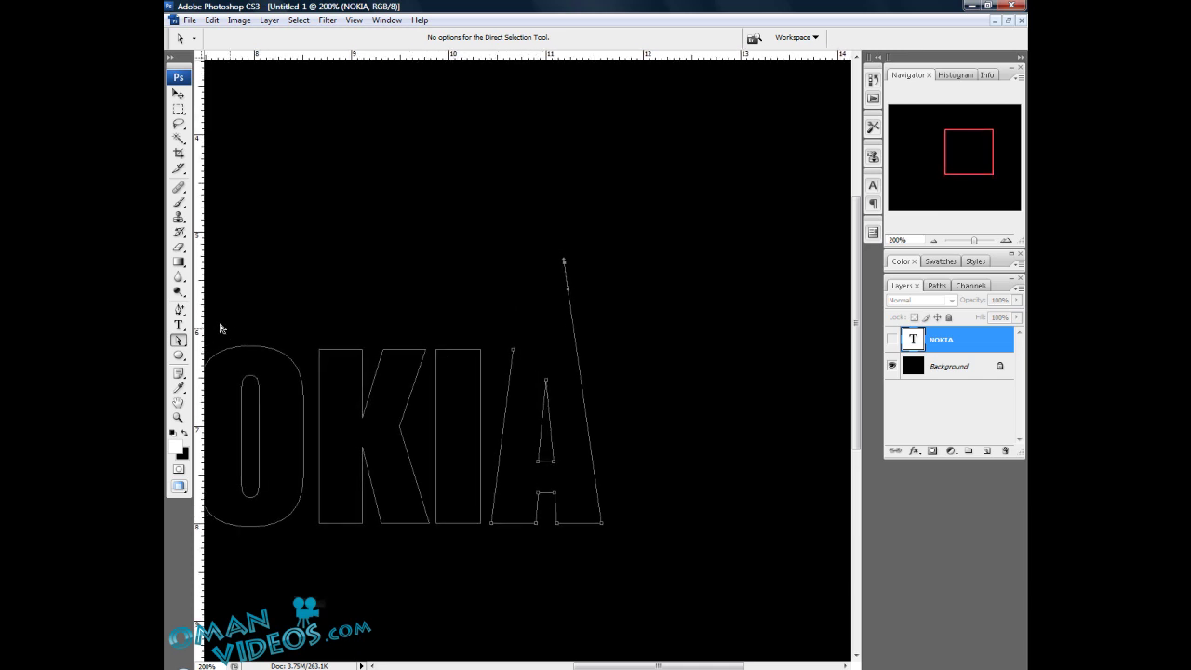
Close the A's outline with the Pen tool, drawing a curved segment between its raised peak and its upper-left corner
{"action": "left_click", "coordinate": [178, 310]}
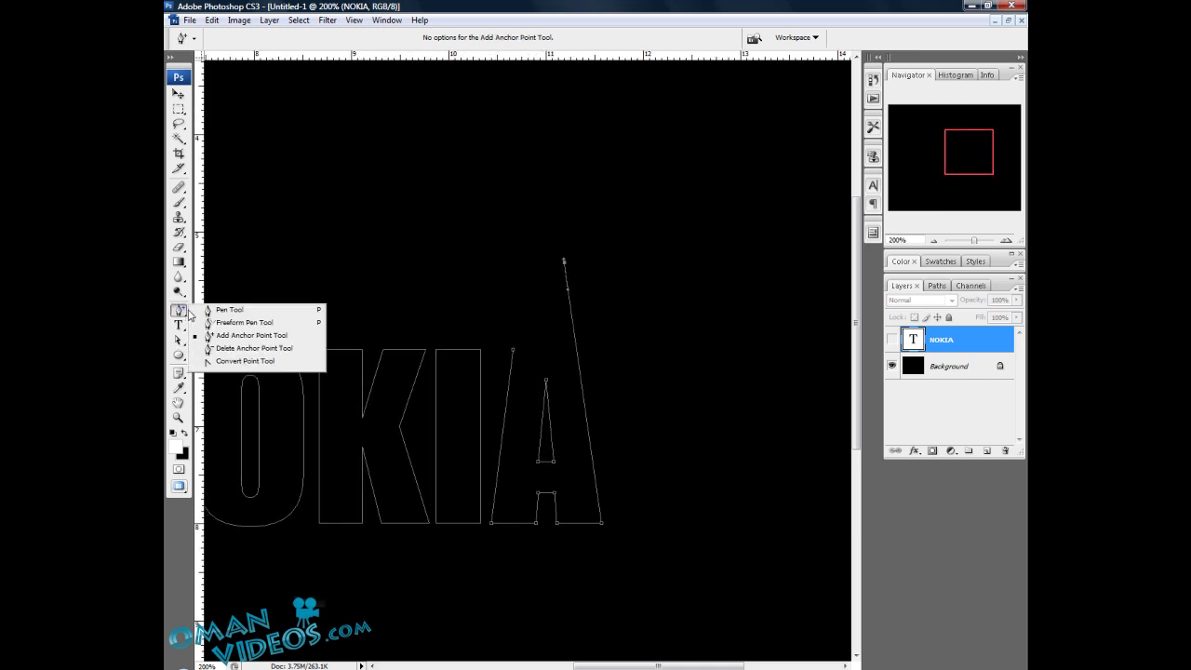
{"action": "left_click", "coordinate": [238, 310]}
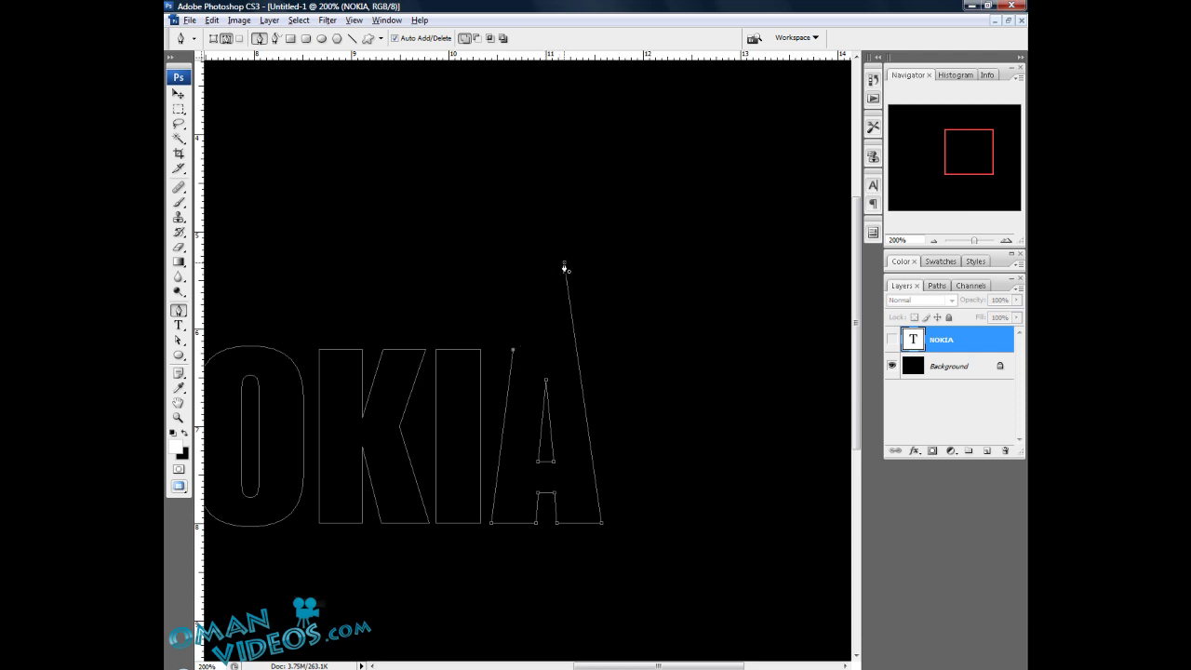
{"action": "left_click", "coordinate": [564, 265]}
{"action": "left_click_drag", "start_coordinate": [564, 265], "coordinate": [602, 235]}
{"action": "left_click", "coordinate": [602, 235], "text": "ctrl"}
{"action": "left_click_drag", "start_coordinate": [477, 342], "coordinate": [473, 282]}
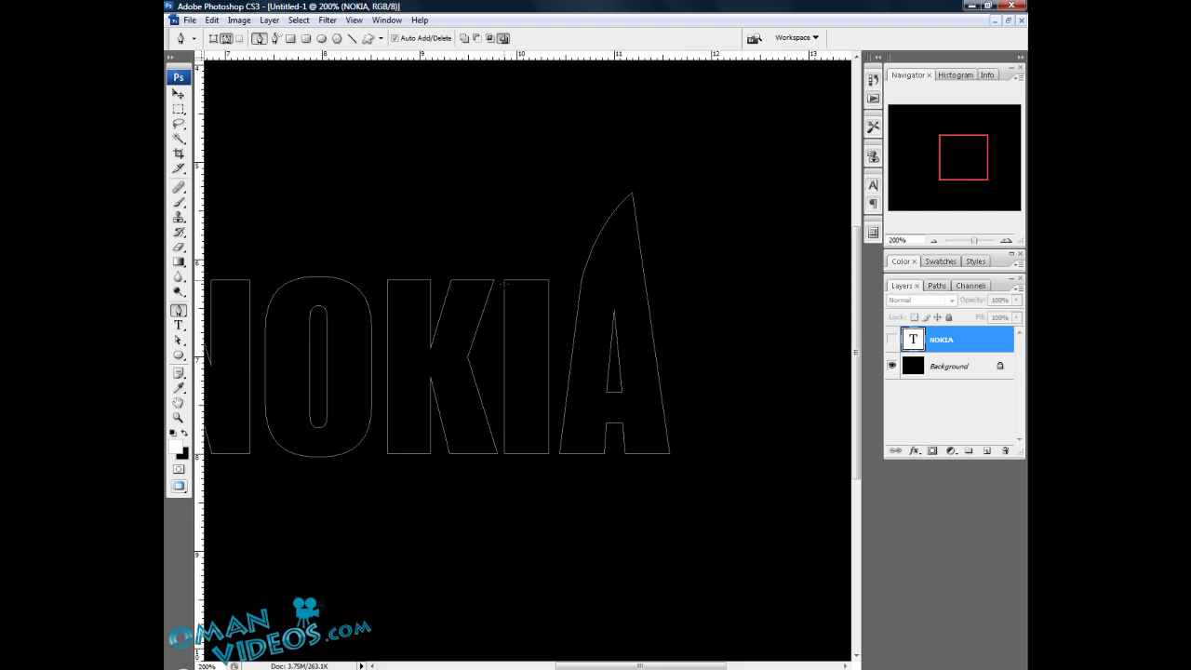
Add an anchor point on the right edge of the I, just above its lower-right corner
{"action": "left_click", "coordinate": [179, 312]}
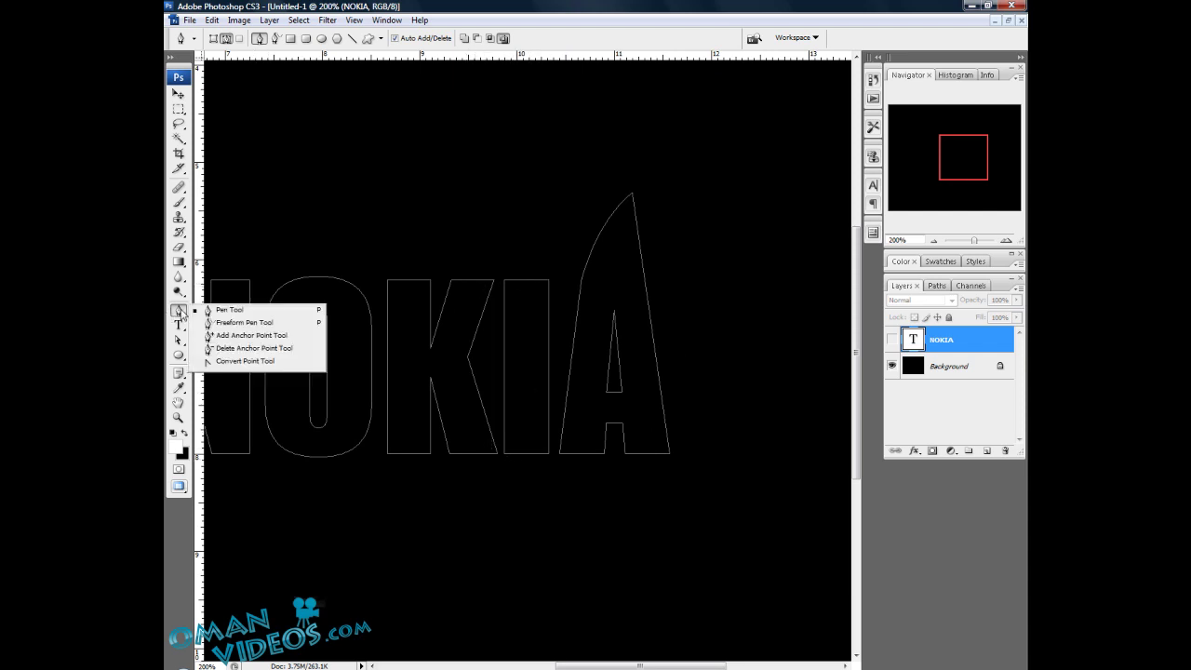
{"action": "left_click", "coordinate": [252, 340]}
{"action": "left_click_drag", "start_coordinate": [541, 380], "coordinate": [503, 362]}
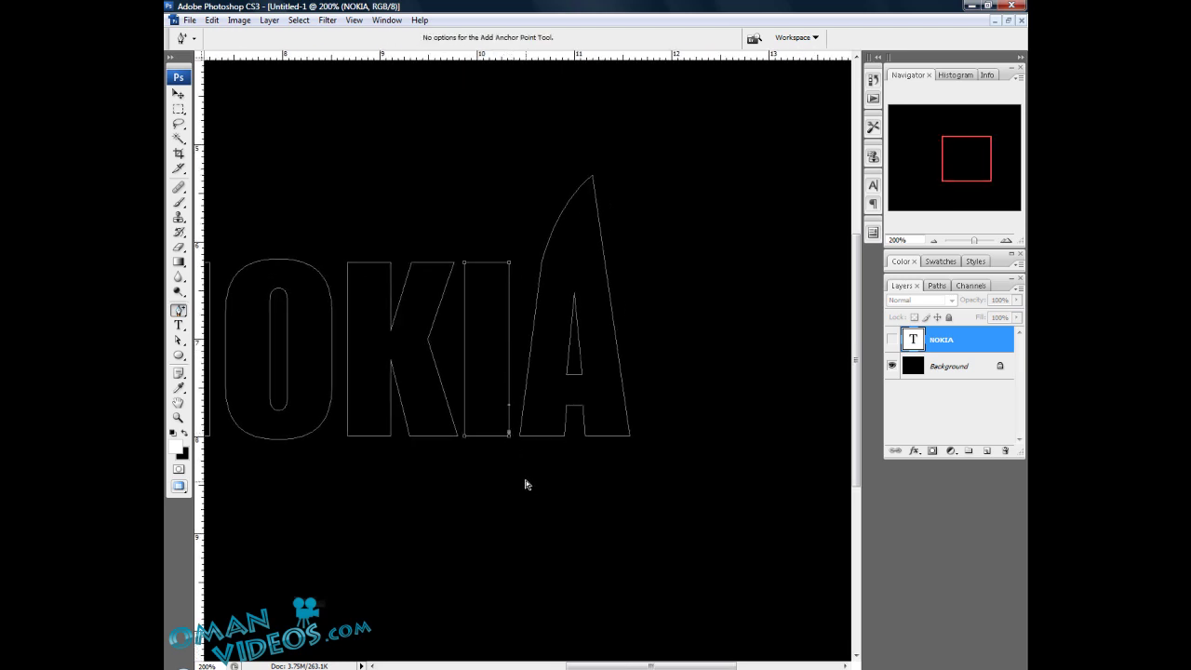
Delete the original lower-right corner point of the I and move the added anchor point down to form a long tip
{"action": "left_click_drag", "start_coordinate": [179, 339], "coordinate": [214, 360]}
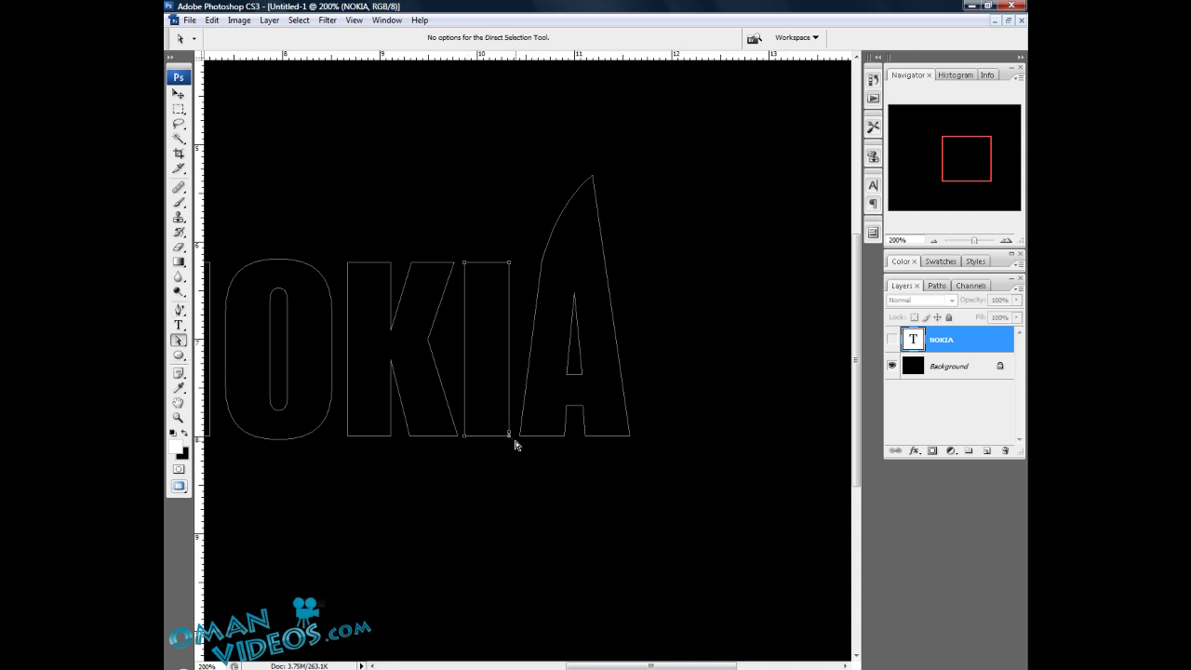
{"action": "left_click", "coordinate": [509, 434]}
{"action": "left_click", "coordinate": [509, 452]}
{"action": "left_click", "coordinate": [507, 436]}
{"action": "key", "text": "shift+Down"}
Close the I's outline with the Pen tool, drawing a curved segment between its lowered tip and its lower-left corner
{"action": "left_click_drag", "start_coordinate": [179, 309], "coordinate": [227, 315]}
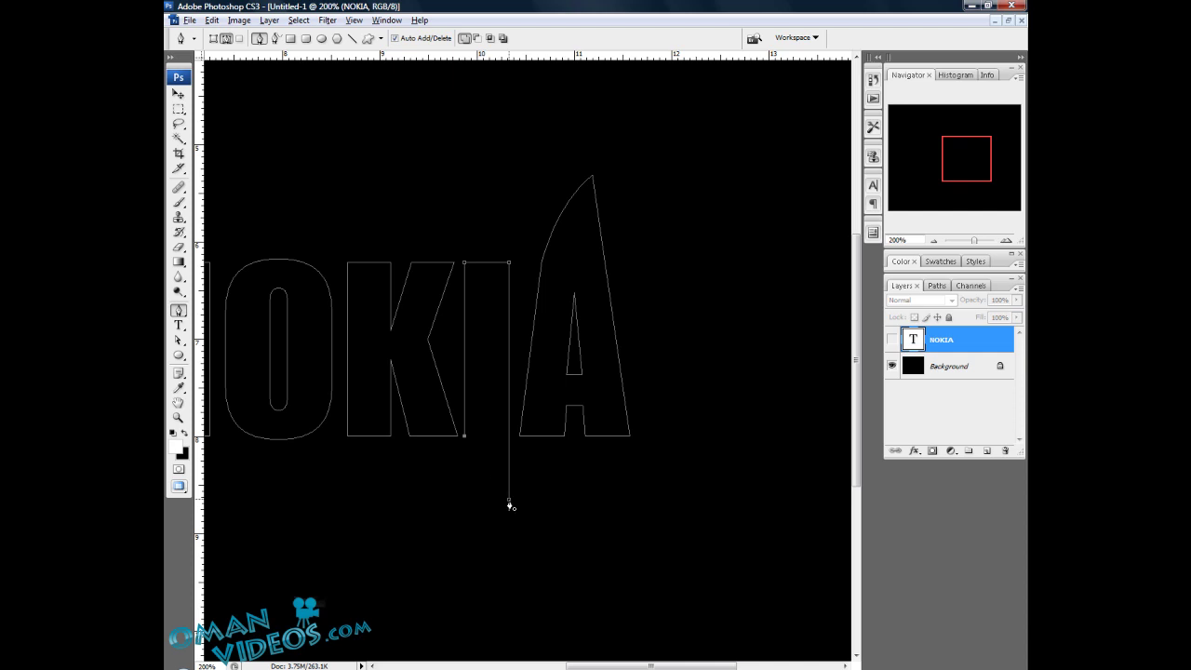
{"action": "mouse_move", "coordinate": [509, 502]}
{"action": "left_mouse_down"}
{"action": "mouse_move", "coordinate": [545, 512]}
{"action": "mouse_move", "coordinate": [531, 485]}
{"action": "mouse_move", "coordinate": [494, 484]}
{"action": "mouse_move", "coordinate": [508, 486]}
{"action": "left_mouse_up"}
{"action": "key", "text": "ctrl+z"}
{"action": "key", "text": "ctrl+z"}
{"action": "left_click_drag", "start_coordinate": [511, 505], "coordinate": [554, 525]}
{"action": "left_click_drag", "start_coordinate": [553, 521], "coordinate": [554, 521]}
{"action": "left_click_drag", "start_coordinate": [373, 346], "coordinate": [547, 379]}
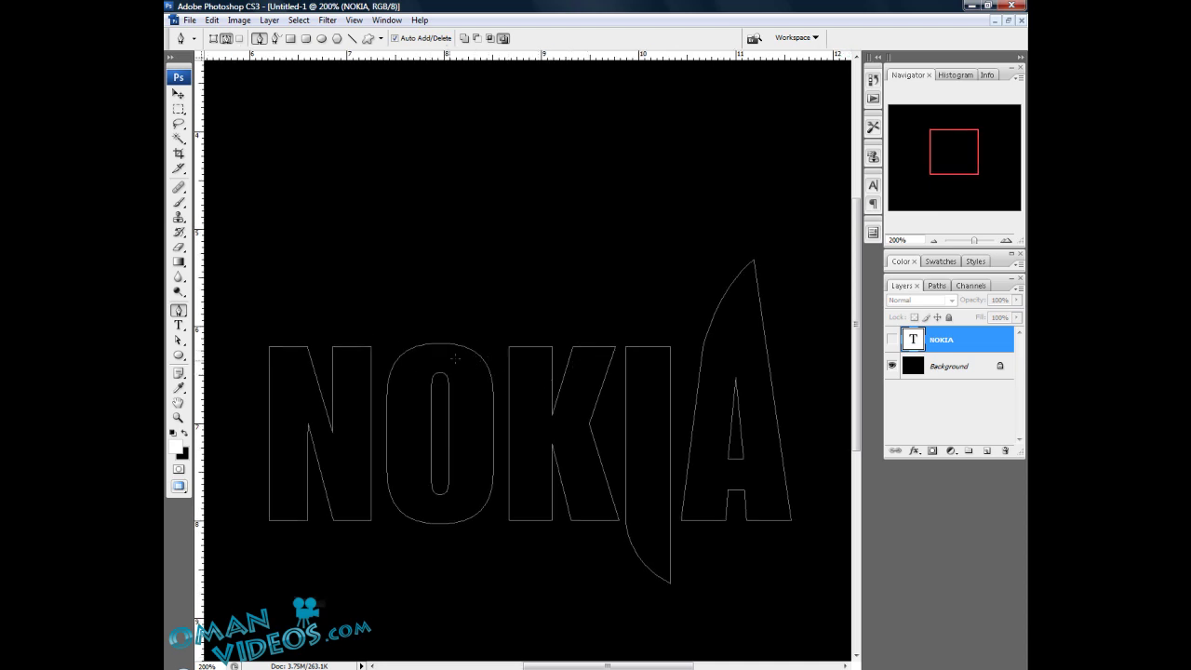
Select the outline of the K and add an anchor point on its left edge, just below the upper-left corner
{"action": "key", "text": "a"}
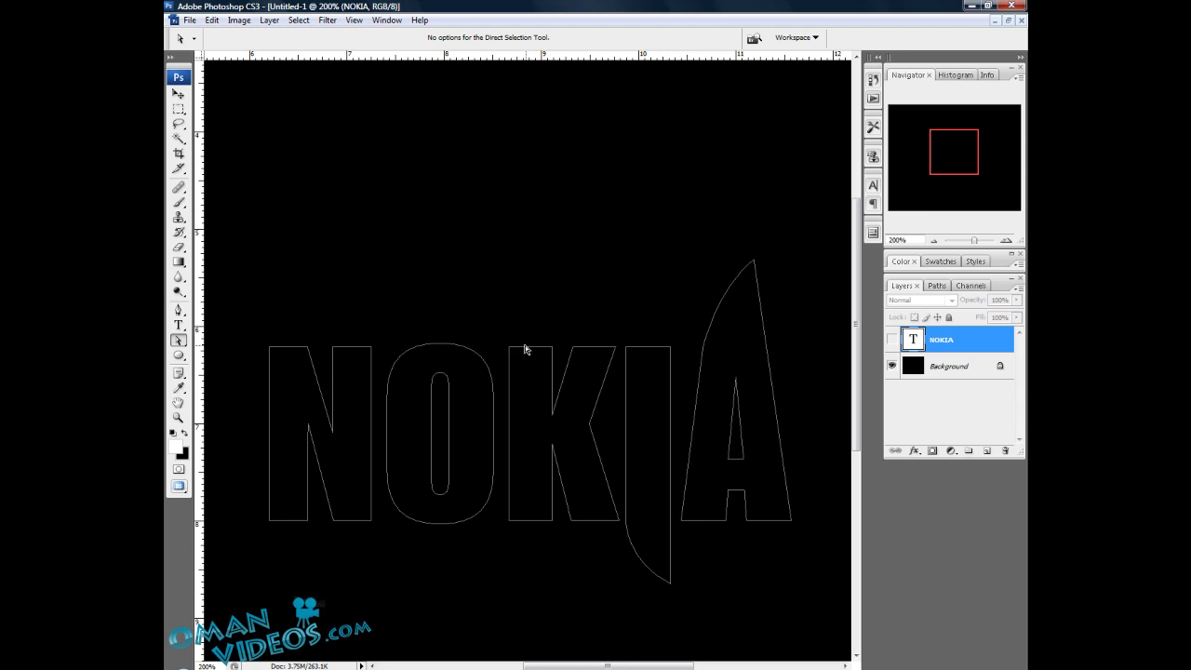
{"action": "left_click", "coordinate": [179, 310]}
{"action": "left_click", "coordinate": [179, 313]}
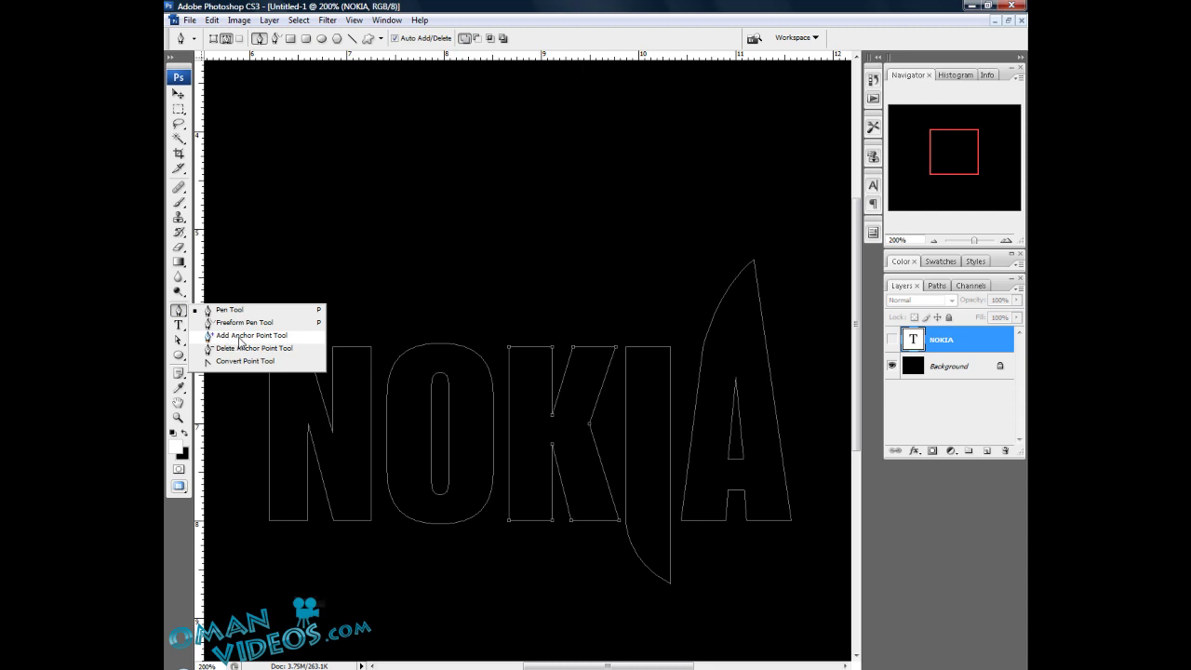
{"action": "left_click", "coordinate": [240, 337]}
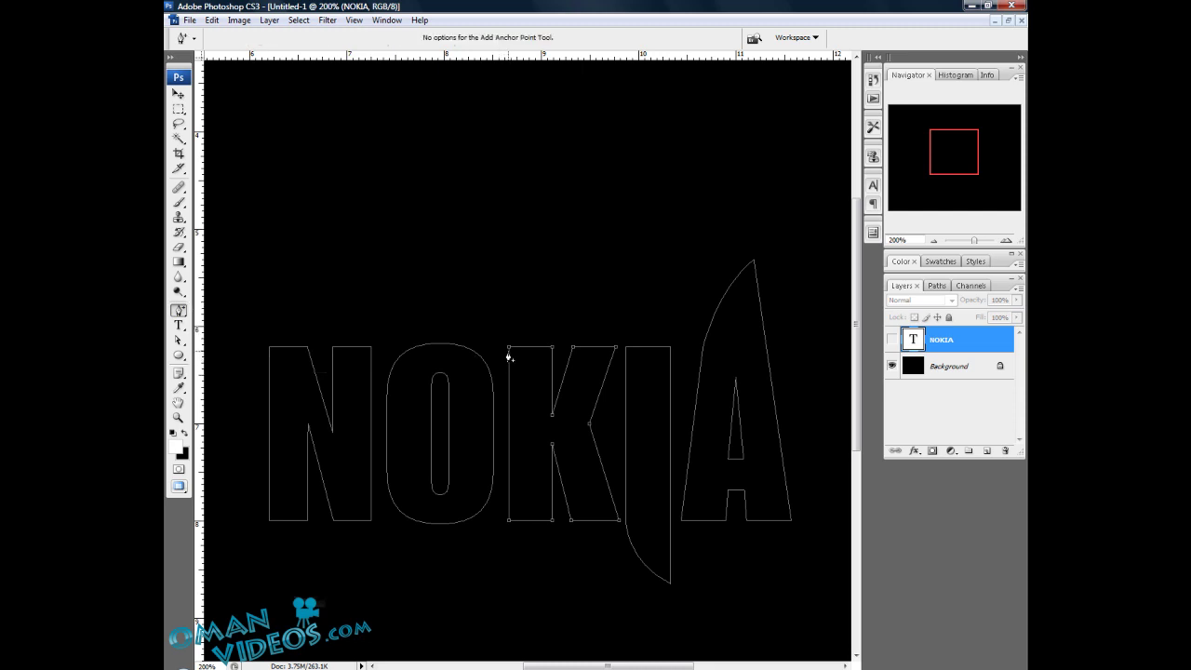
{"action": "key", "text": "a"}
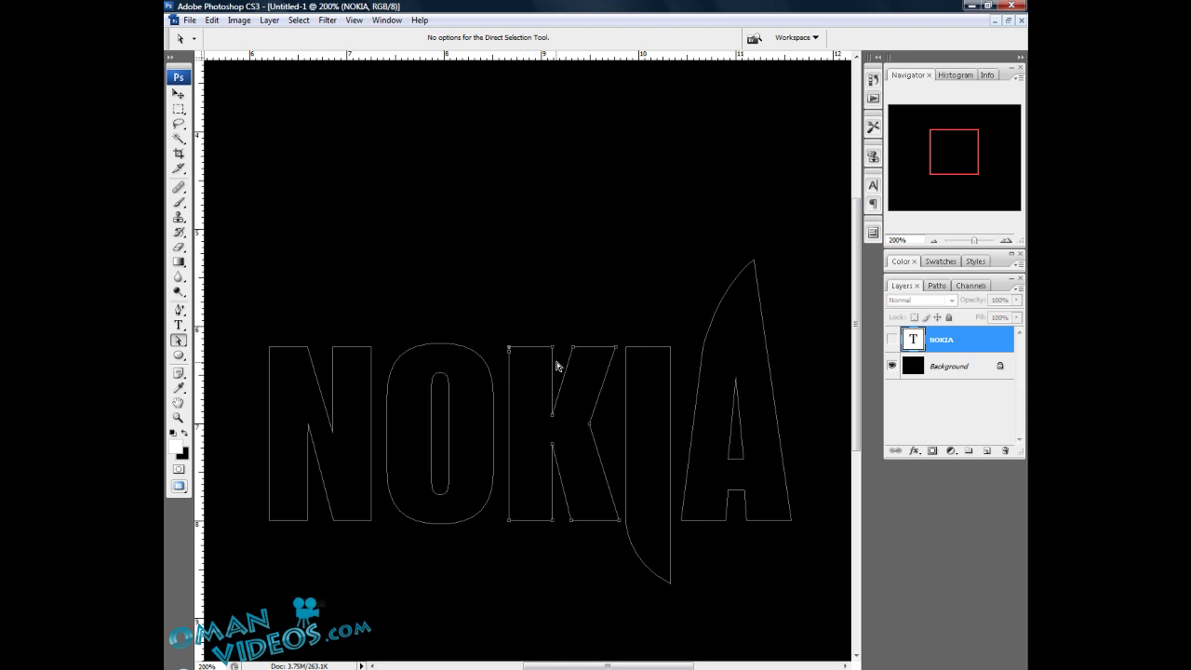
Delete the K's original upper-left corner point and move the added anchor point up to form a tall peak
{"action": "key", "text": "Delete"}
{"action": "left_click", "coordinate": [521, 349]}
{"action": "left_click", "coordinate": [510, 352]}
{"action": "key", "text": "shift+Up"}
{"action": "left_click_drag", "start_coordinate": [587, 252], "coordinate": [582, 288]}
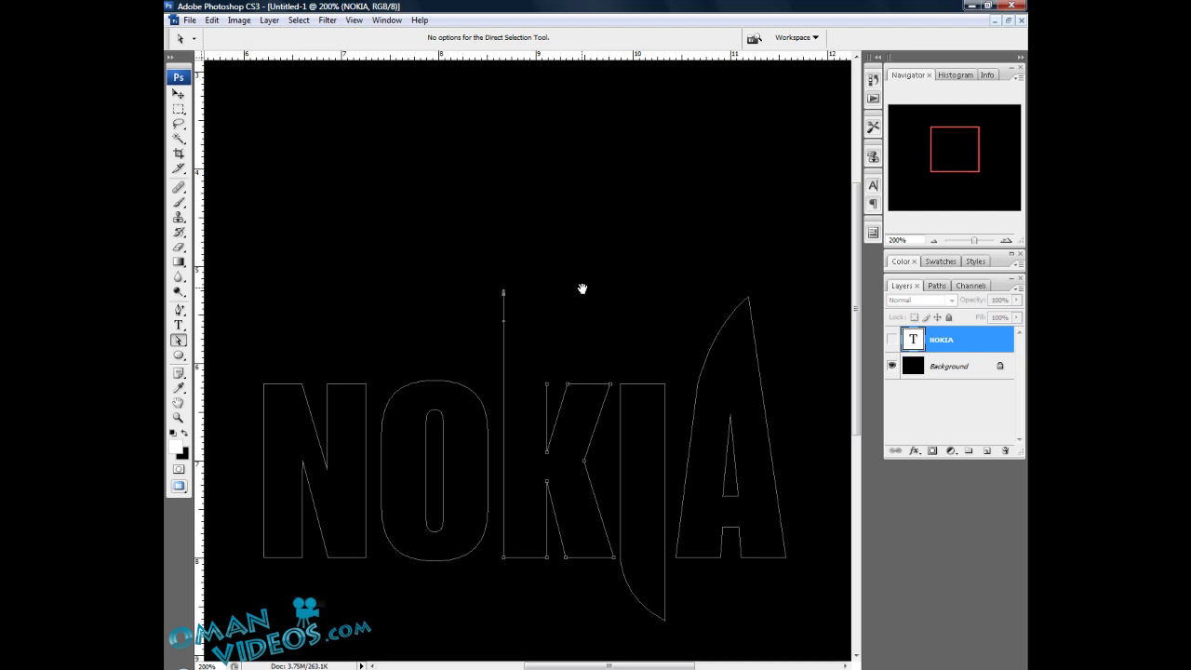
Raise the upper-right end of the K's stem above the letter and move the left peak still higher
{"action": "left_click", "coordinate": [180, 315]}
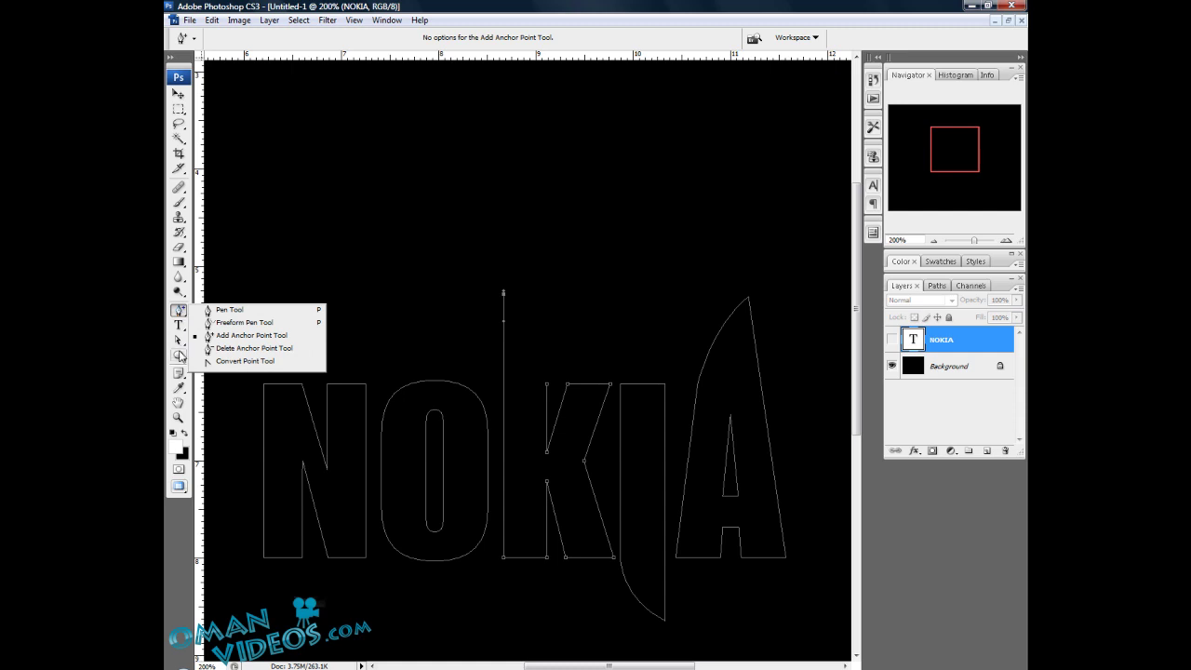
{"action": "left_click", "coordinate": [228, 310]}
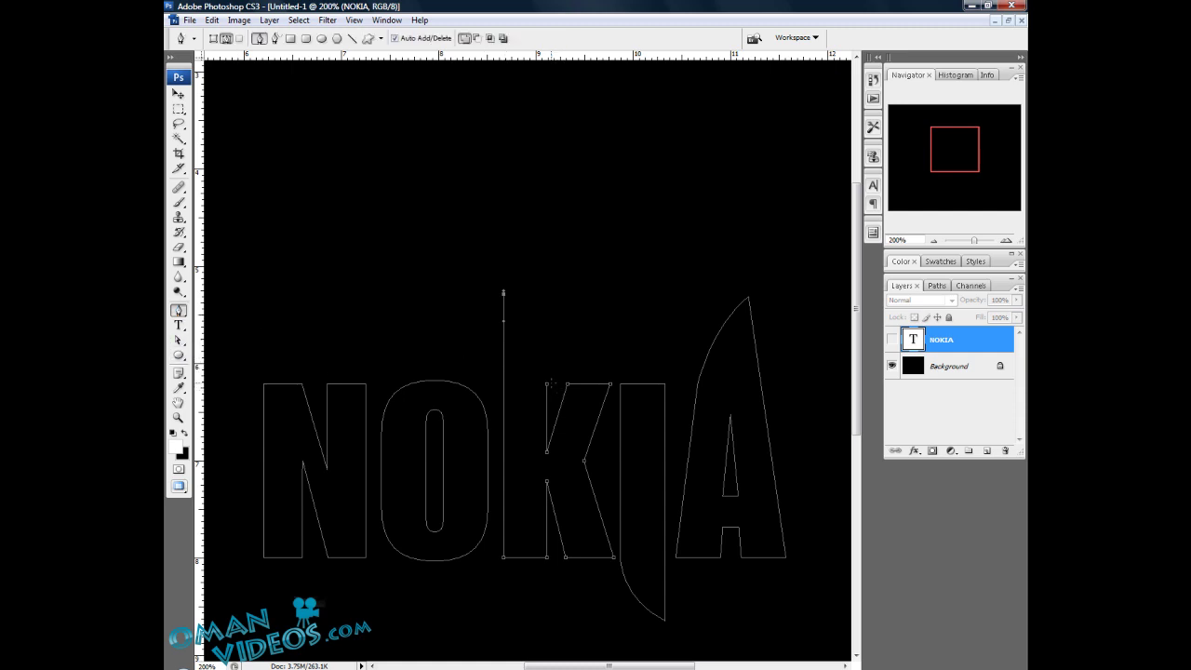
{"action": "left_click", "coordinate": [178, 340]}
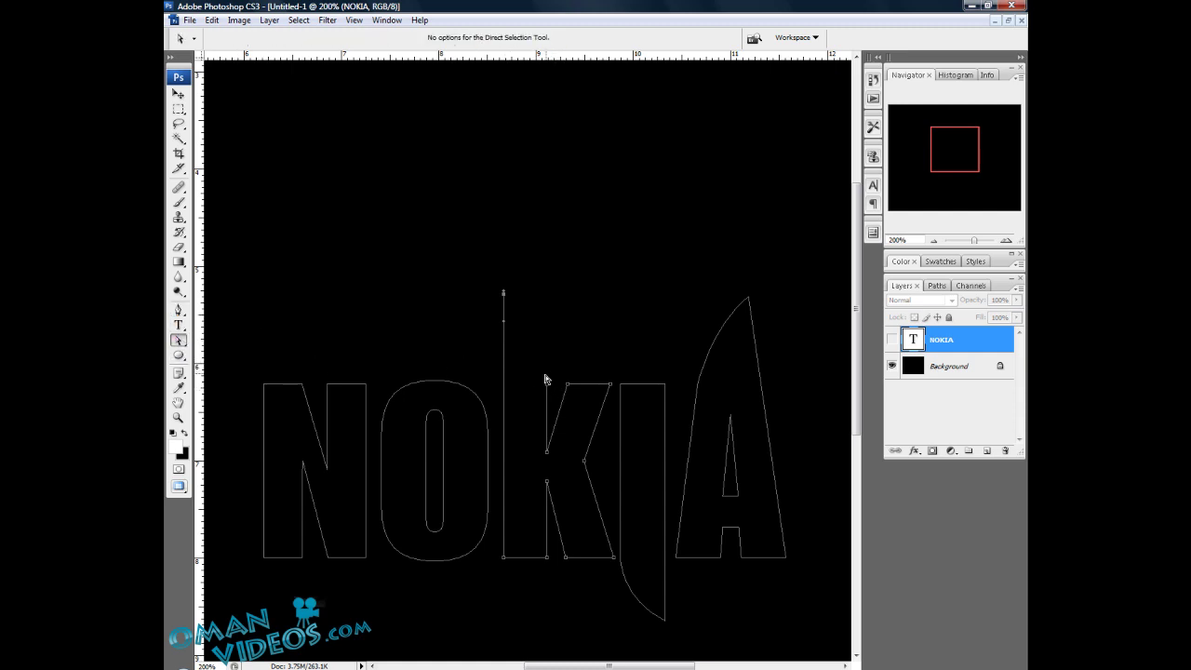
{"action": "key", "text": "shift+Up"}
{"action": "key", "text": "shift+Up"}
{"action": "left_click", "coordinate": [503, 294]}
{"action": "key", "text": "Up"}
{"action": "key", "text": "Up"}
{"action": "key", "text": "Up"}
{"action": "key", "text": "Up"}
{"action": "key", "text": "Up"}
{"action": "key", "text": "Up"}
{"action": "key", "text": "Up"}
{"action": "key", "text": "Up"}
{"action": "key", "text": "Up"}
{"action": "key", "text": "Up"}
{"action": "key", "text": "Up"}
{"action": "key", "text": "Up"}
{"action": "key", "text": "Up"}
{"action": "key", "text": "Up"}
{"action": "key", "text": "Up"}
{"action": "key", "text": "Up"}
Join the two raised ends of the K's stem with a curved Pen tool segment to close the outline
{"action": "left_click", "coordinate": [180, 311]}
{"action": "left_click", "coordinate": [230, 309]}
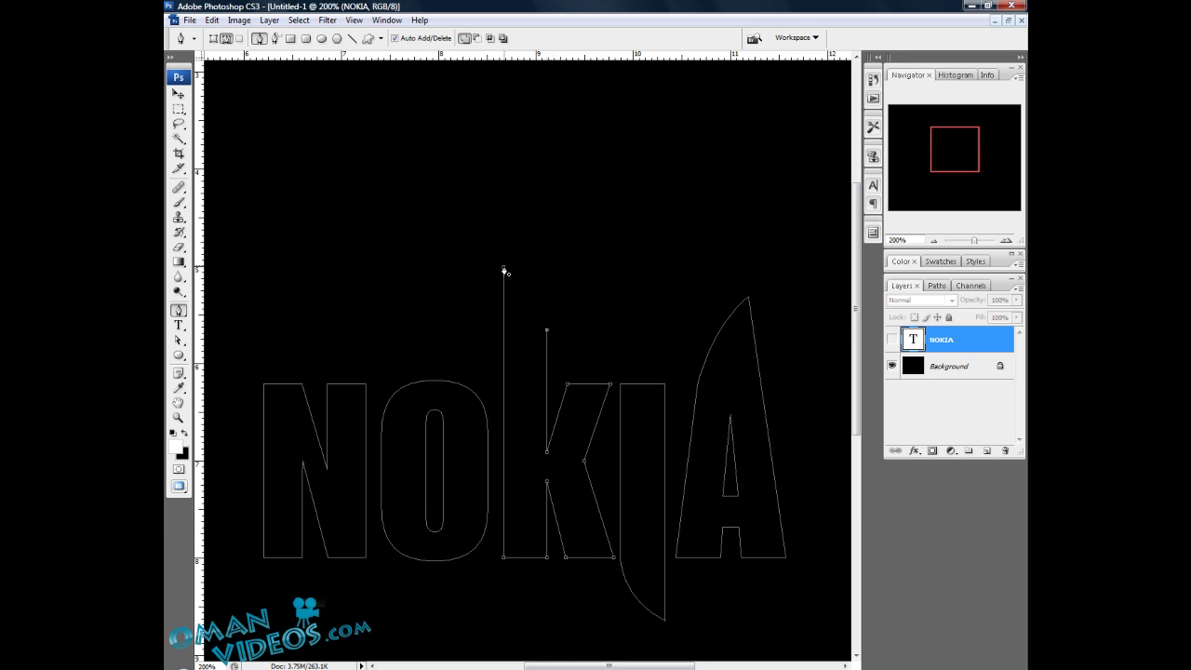
{"action": "left_click_drag", "start_coordinate": [503, 271], "coordinate": [463, 259]}
{"action": "left_click", "coordinate": [462, 259], "text": "ctrl"}
{"action": "left_click_drag", "start_coordinate": [555, 359], "coordinate": [538, 250]}
{"action": "left_click_drag", "start_coordinate": [529, 406], "coordinate": [571, 298]}
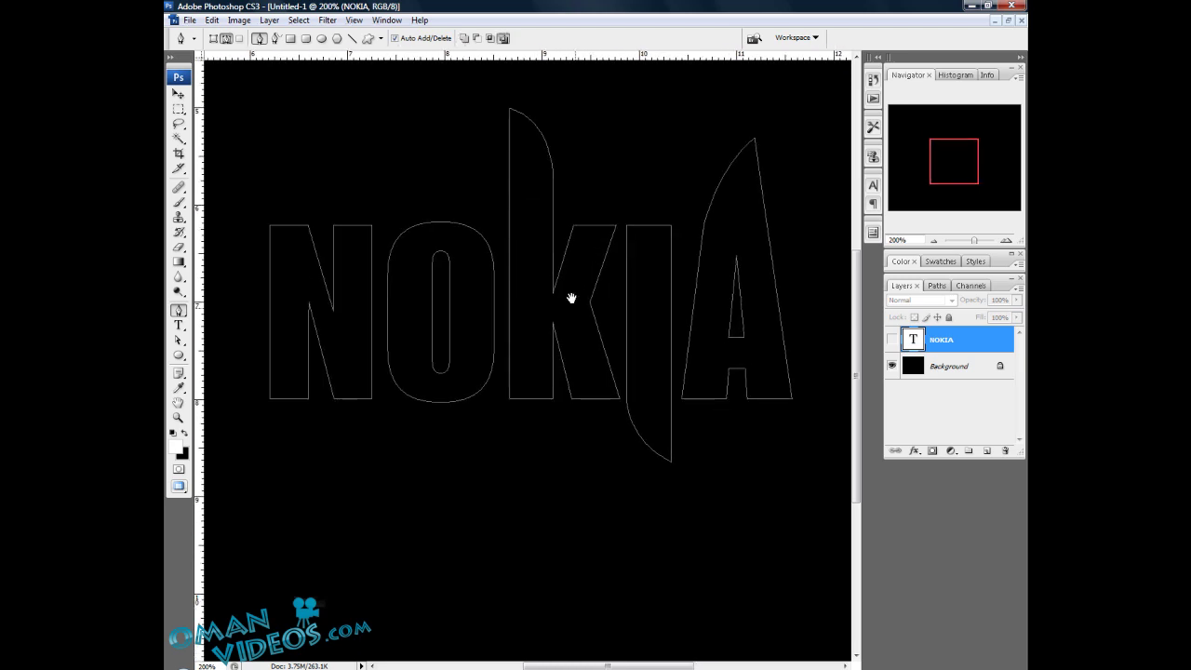
Add an anchor point just above the K's lower-left corner and select the original corner point at high magnification
{"action": "key", "text": "a"}
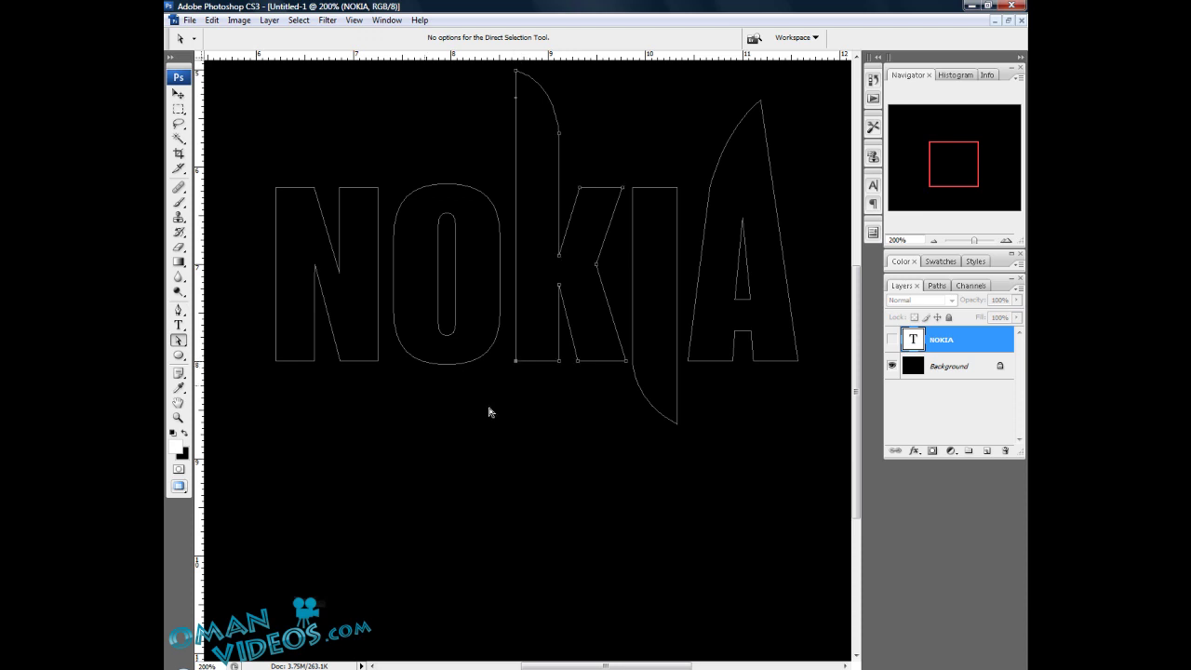
{"action": "left_click", "coordinate": [179, 311]}
{"action": "left_click_drag", "start_coordinate": [179, 315], "coordinate": [223, 332]}
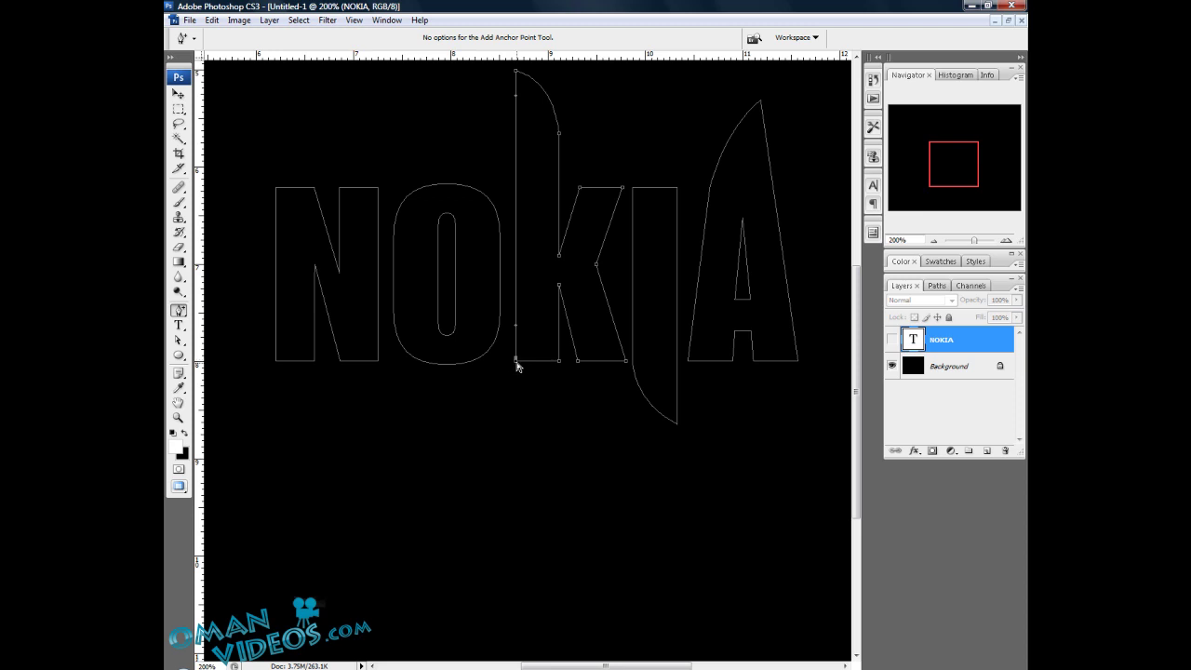
{"action": "key", "text": "z"}
{"action": "left_click_drag", "start_coordinate": [537, 340], "coordinate": [499, 372]}
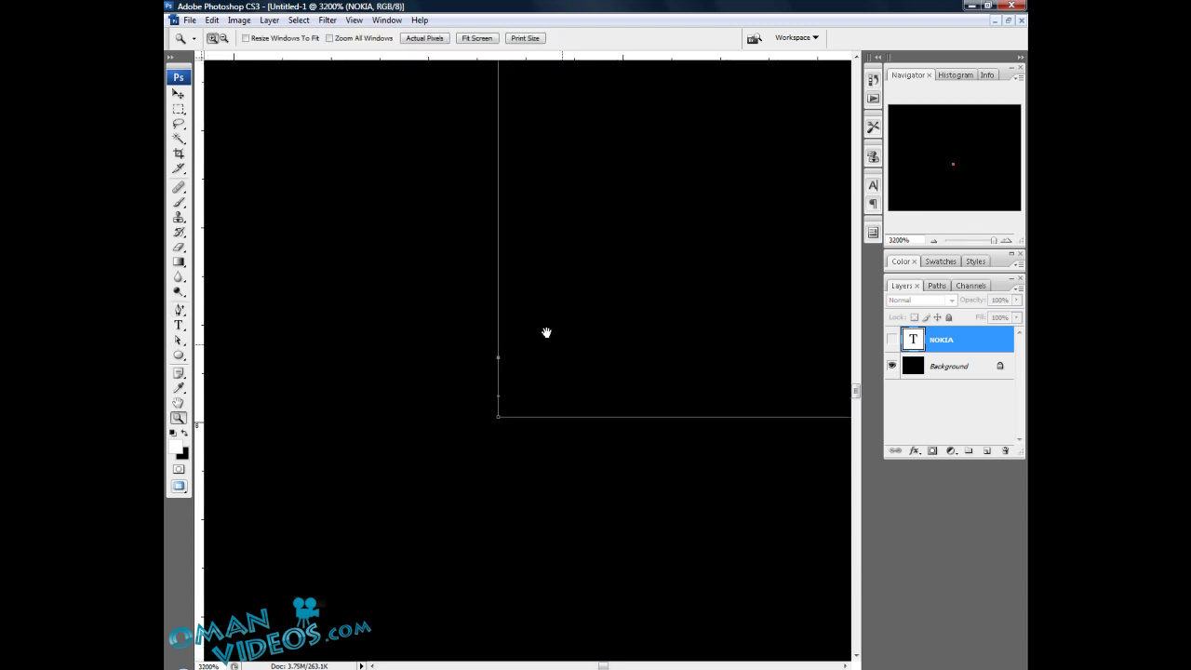
{"action": "left_click_drag", "start_coordinate": [546, 333], "coordinate": [521, 322]}
{"action": "key", "text": "a"}
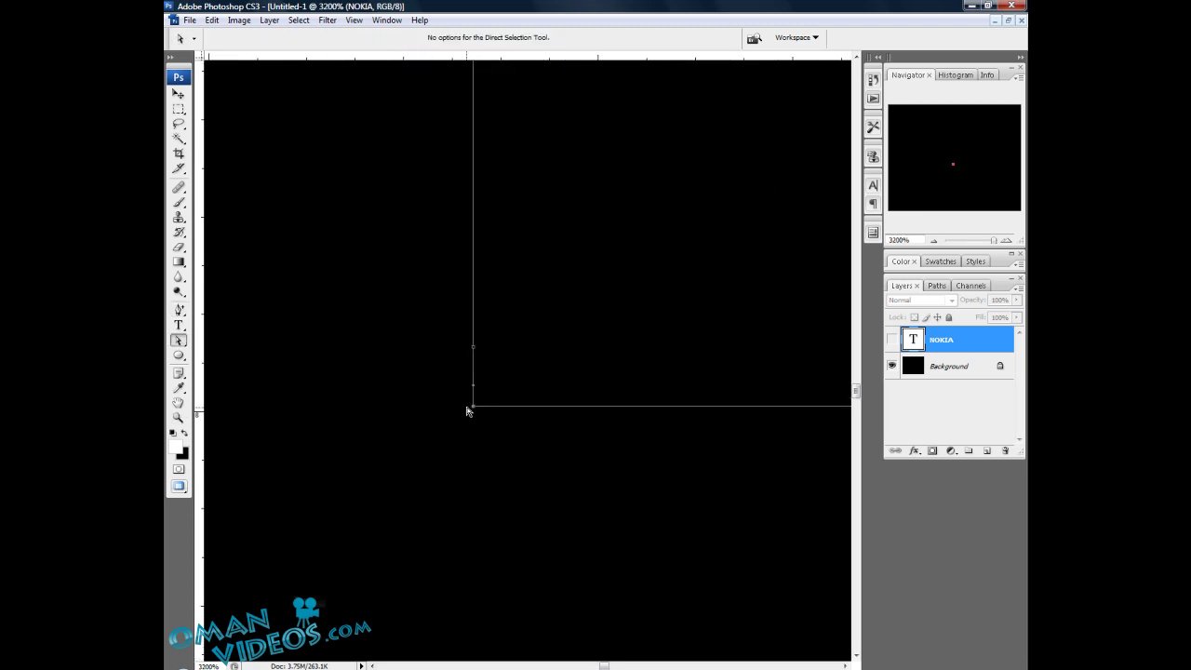
{"action": "left_click", "coordinate": [473, 407]}
Try to delete the K's lower-left corner point, then undo the deletion
{"action": "key", "text": "z"}
{"action": "left_click", "coordinate": [503, 292], "text": "alt"}
{"action": "left_click", "coordinate": [527, 311], "text": "alt"}
{"action": "left_click", "coordinate": [547, 310], "text": "alt"}
{"action": "left_click", "coordinate": [537, 313], "text": "alt"}
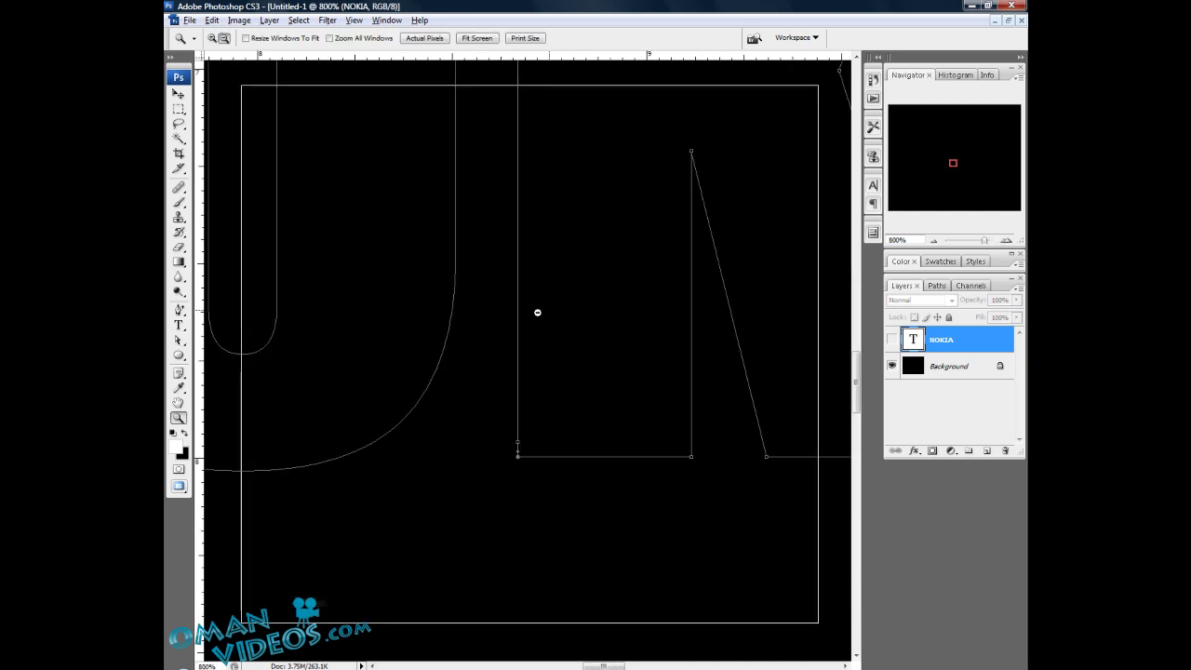
{"action": "left_click", "coordinate": [538, 313], "text": "alt"}
{"action": "left_click", "coordinate": [539, 321], "text": "alt"}
{"action": "left_click", "coordinate": [503, 342], "text": "alt"}
{"action": "left_click", "coordinate": [506, 335], "text": "alt"}
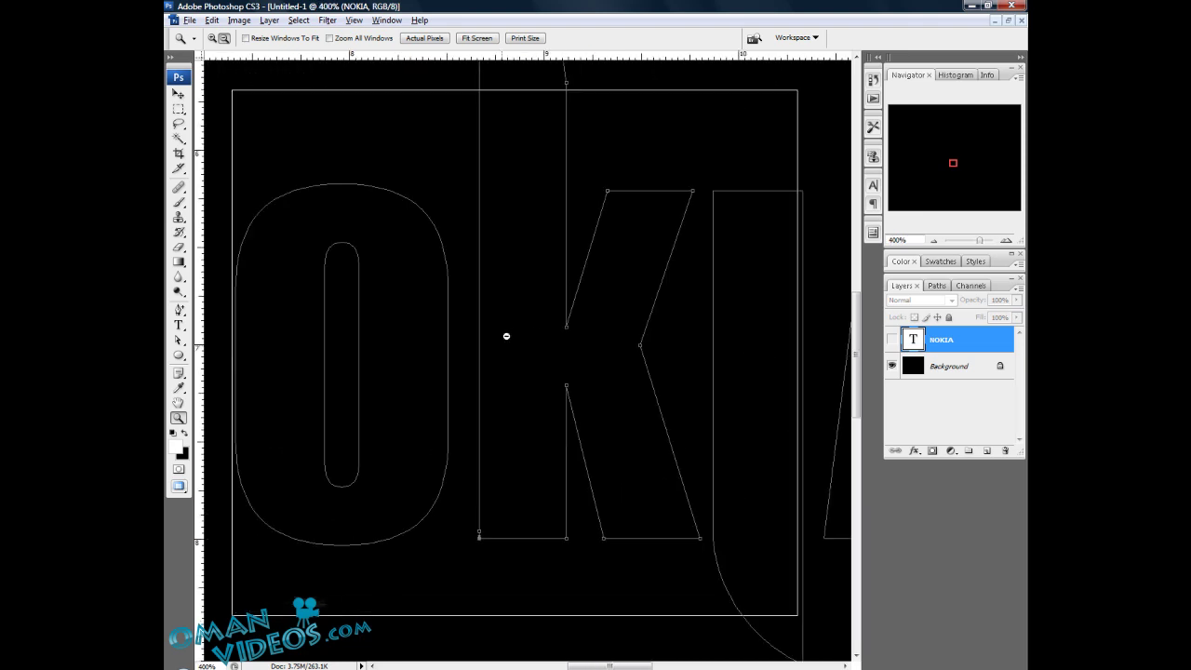
{"action": "left_click", "coordinate": [506, 335], "text": "alt"}
{"action": "key", "text": "v"}
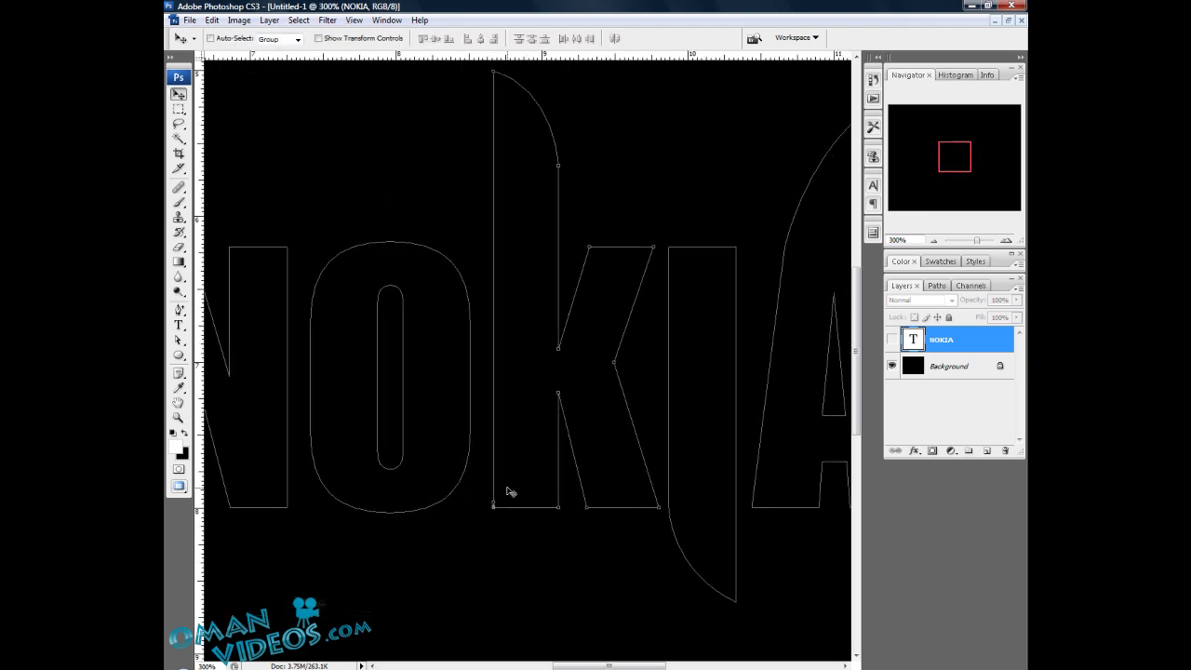
{"action": "key", "text": "Return"}
{"action": "key", "text": "a"}
{"action": "left_click", "coordinate": [494, 507]}
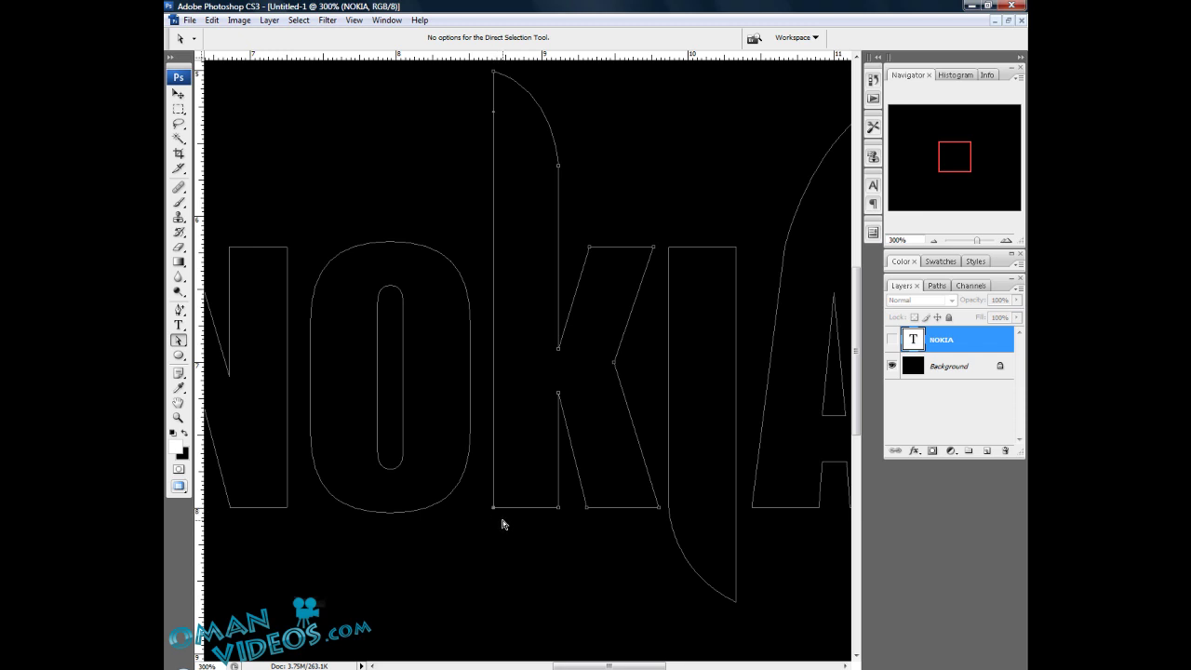
{"action": "key", "text": "Delete"}
{"action": "key", "text": "ctrl+z"}
Add an anchor point on the K's left edge just above its lower-left corner and delete the original corner point
{"action": "left_click", "coordinate": [181, 312]}
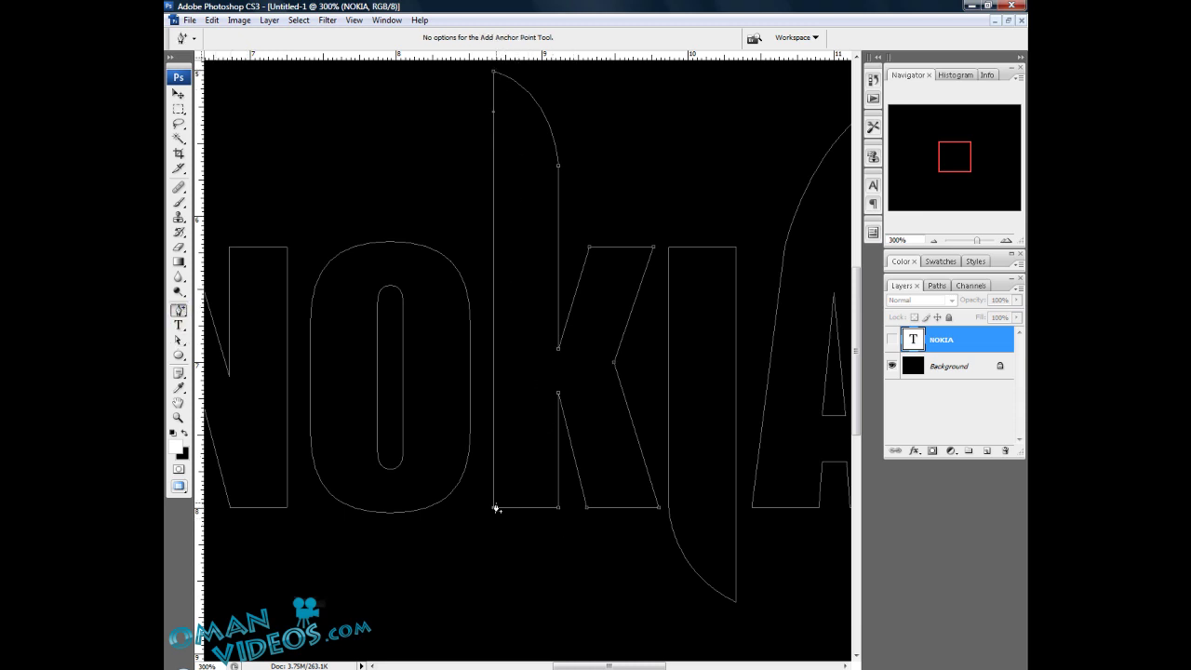
{"action": "left_click", "coordinate": [179, 340]}
{"action": "left_click", "coordinate": [493, 505]}
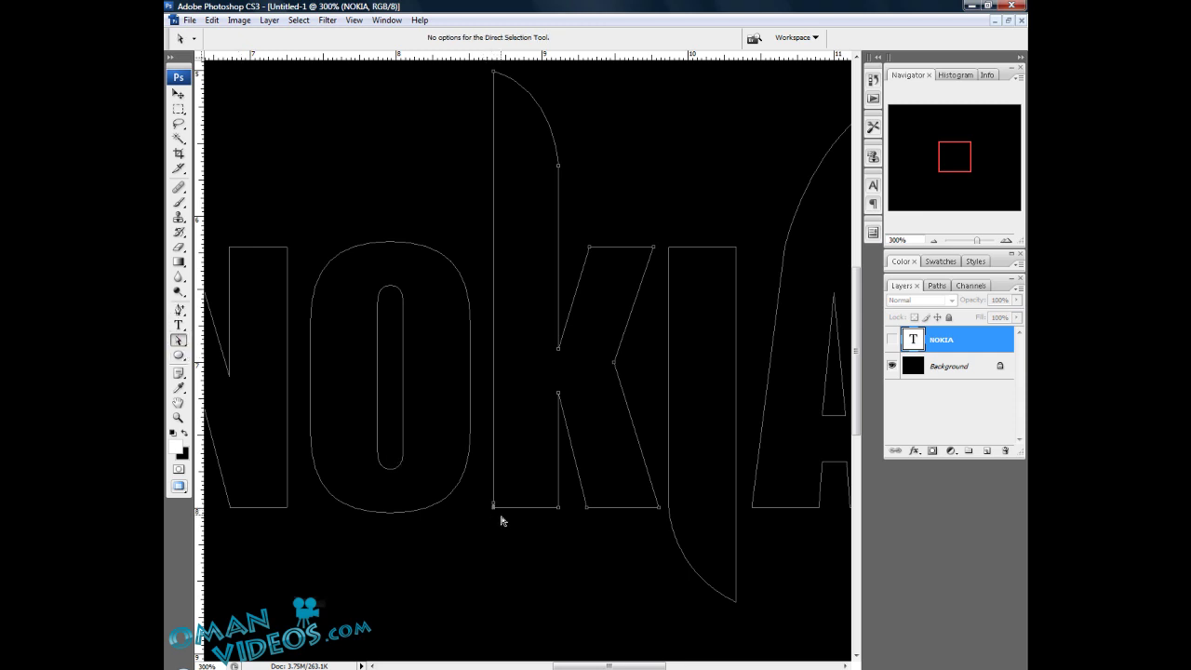
{"action": "left_click", "coordinate": [505, 519]}
{"action": "scroll", "coordinate": [521, 446], "scroll_direction": "down", "scroll_amount": 3}
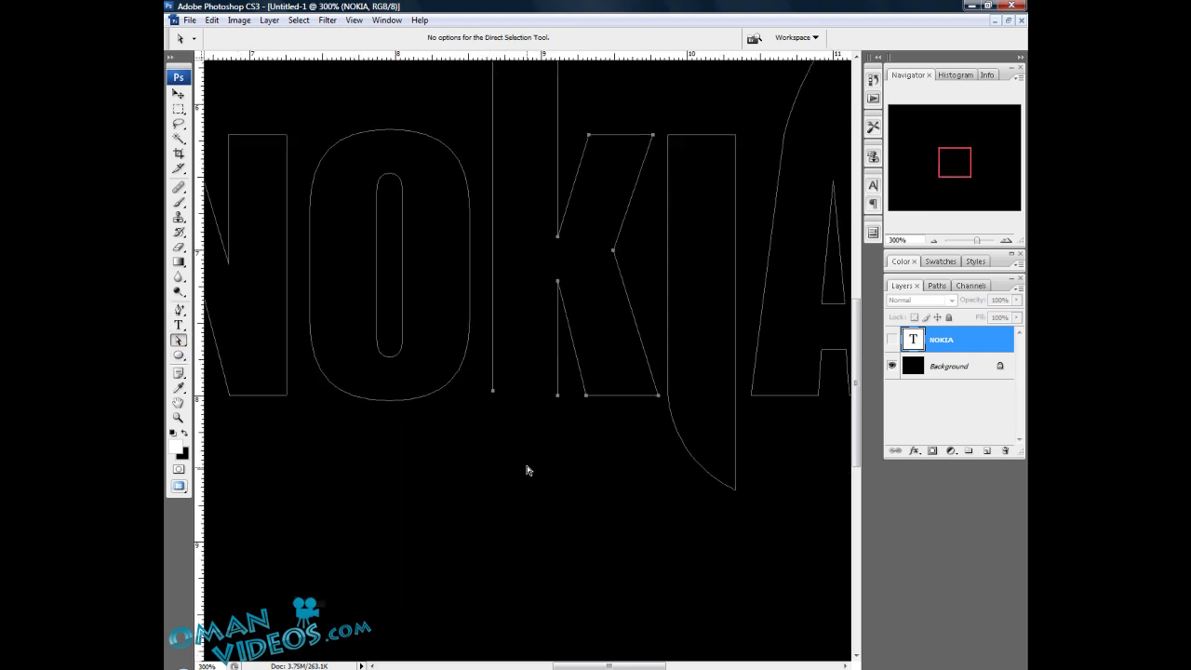
Move the anchor point at the lower end of the K's left edge straight down, far below the baseline
{"action": "left_click", "coordinate": [493, 394]}
{"action": "left_click_drag", "start_coordinate": [526, 424], "coordinate": [495, 377]}
{"action": "key", "text": "shift+Down"}
{"action": "key", "text": "shift+Down"}
{"action": "key", "text": "shift+Down"}
{"action": "key", "text": "shift+Down"}
{"action": "key", "text": "shift+Down"}
{"action": "key", "text": "shift+Down"}
{"action": "key", "text": "shift+Down"}
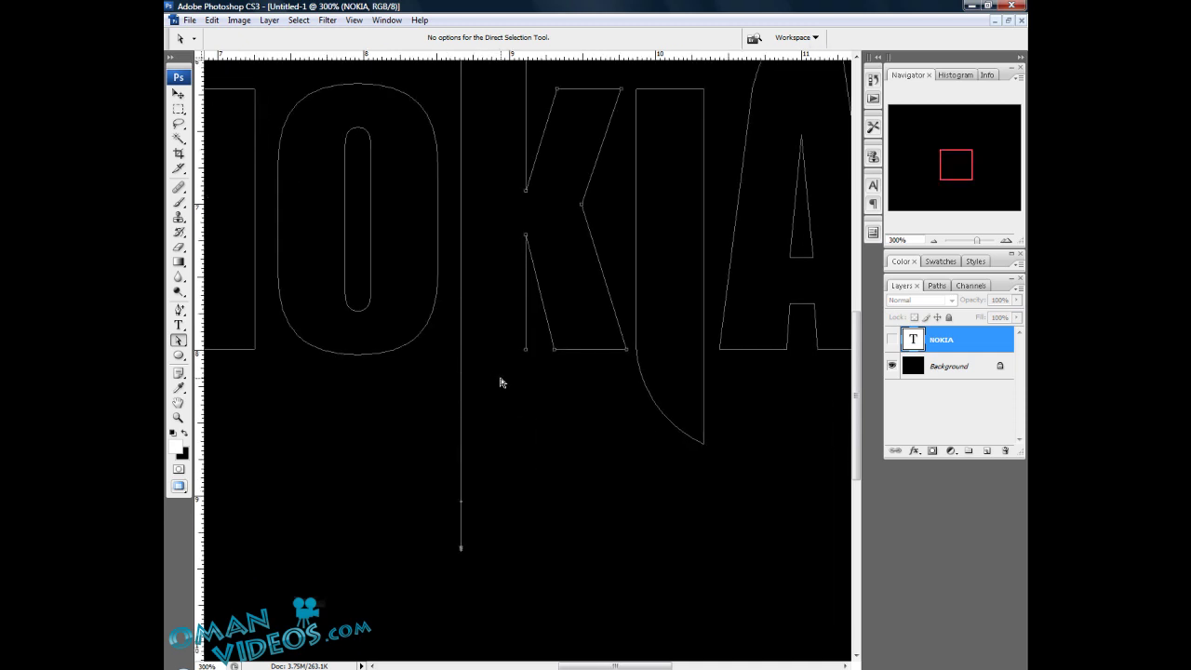
{"action": "key", "text": "Down"}
{"action": "key", "text": "Down"}
{"action": "key", "text": "Down"}
{"action": "key", "text": "Down"}
{"action": "key", "text": "Down"}
{"action": "key", "text": "Down"}
{"action": "key", "text": "Down"}
Extend the right edge of the K's stem straight down below the baseline, ending slightly above the left edge's lower end
{"action": "left_click", "coordinate": [527, 350]}
{"action": "key", "text": "Down"}
{"action": "key", "text": "Down"}
{"action": "key", "text": "Down"}
{"action": "key", "text": "Down"}
{"action": "key", "text": "Down"}
{"action": "key", "text": "Down"}
{"action": "key", "text": "Down"}
{"action": "key", "text": "Down"}
{"action": "key", "text": "Down"}
{"action": "key", "text": "Down"}
{"action": "key", "text": "Down"}
{"action": "key", "text": "Down"}
{"action": "key", "text": "Down"}
{"action": "key", "text": "Down"}
{"action": "key", "text": "Down"}
{"action": "key", "text": "Down"}
{"action": "key", "text": "Down"}
{"action": "key", "text": "Down"}
{"action": "key", "text": "Down"}
{"action": "key", "text": "Down"}
{"action": "key", "text": "Down"}
{"action": "key", "text": "Down"}
{"action": "key", "text": "Down"}
{"action": "key", "text": "Down"}
{"action": "key", "text": "Down"}
{"action": "key", "text": "Down"}
{"action": "key", "text": "Down"}
{"action": "key", "text": "Down"}
{"action": "key", "text": "Down"}
{"action": "key", "text": "Down"}
{"action": "key", "text": "Down"}
{"action": "key", "text": "Down"}
{"action": "key", "text": "Down"}
{"action": "key", "text": "Down"}
{"action": "key", "text": "ctrl+minus"}
{"action": "key", "text": "z"}
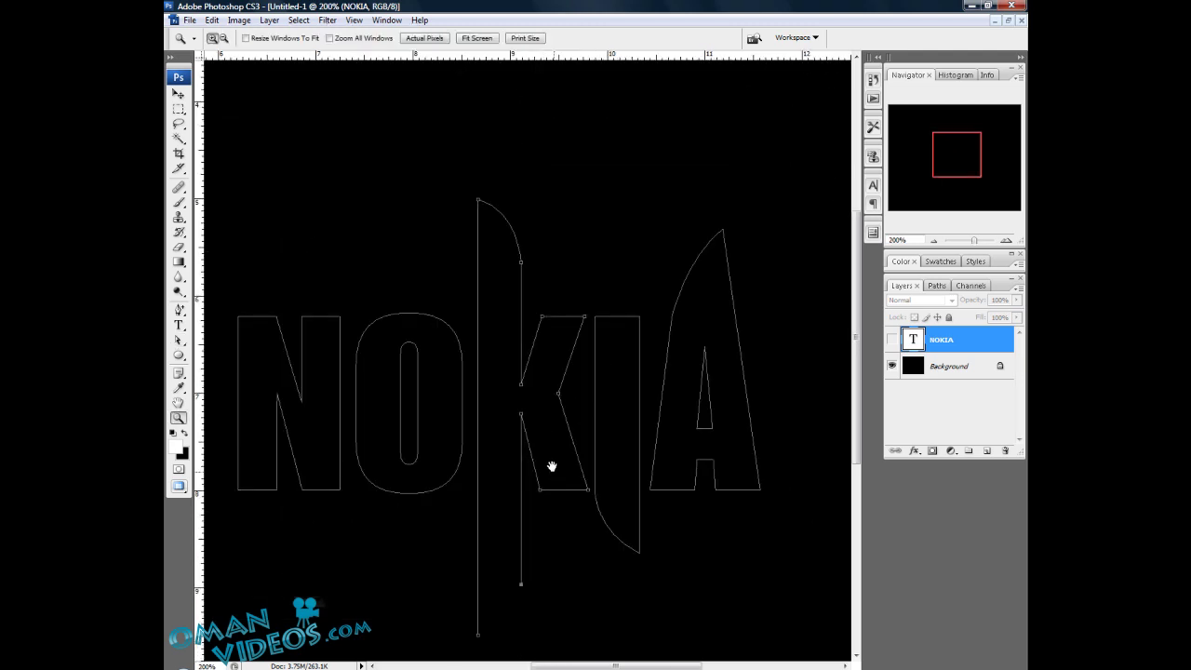
{"action": "left_click_drag", "start_coordinate": [552, 464], "coordinate": [557, 346]}
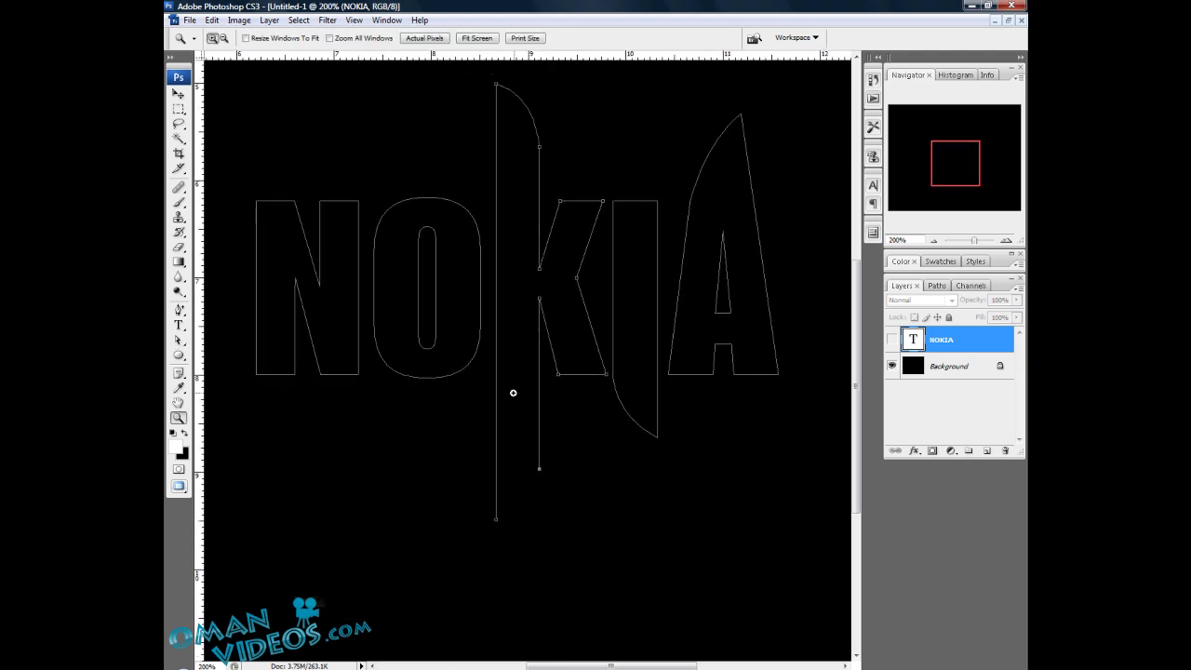
{"action": "left_click_drag", "start_coordinate": [564, 387], "coordinate": [579, 373]}
Adjust the two lower ends of the K's stem so that the right end sits below the left end
{"action": "key", "text": "v"}
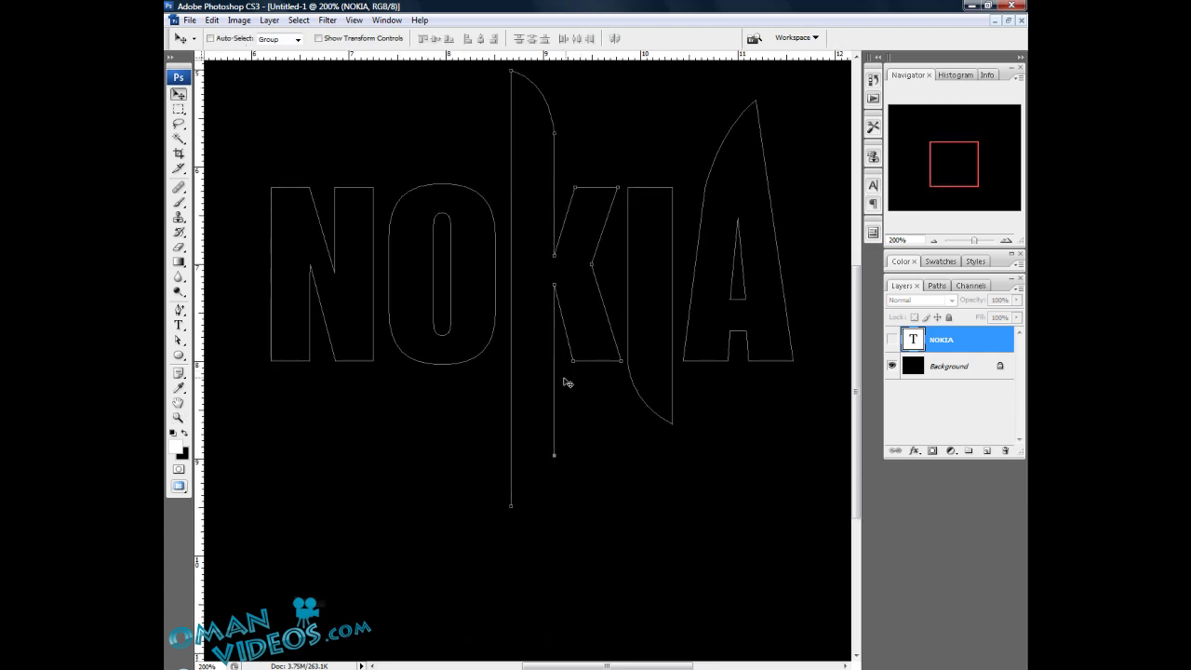
{"action": "left_click_drag", "start_coordinate": [580, 420], "coordinate": [582, 431]}
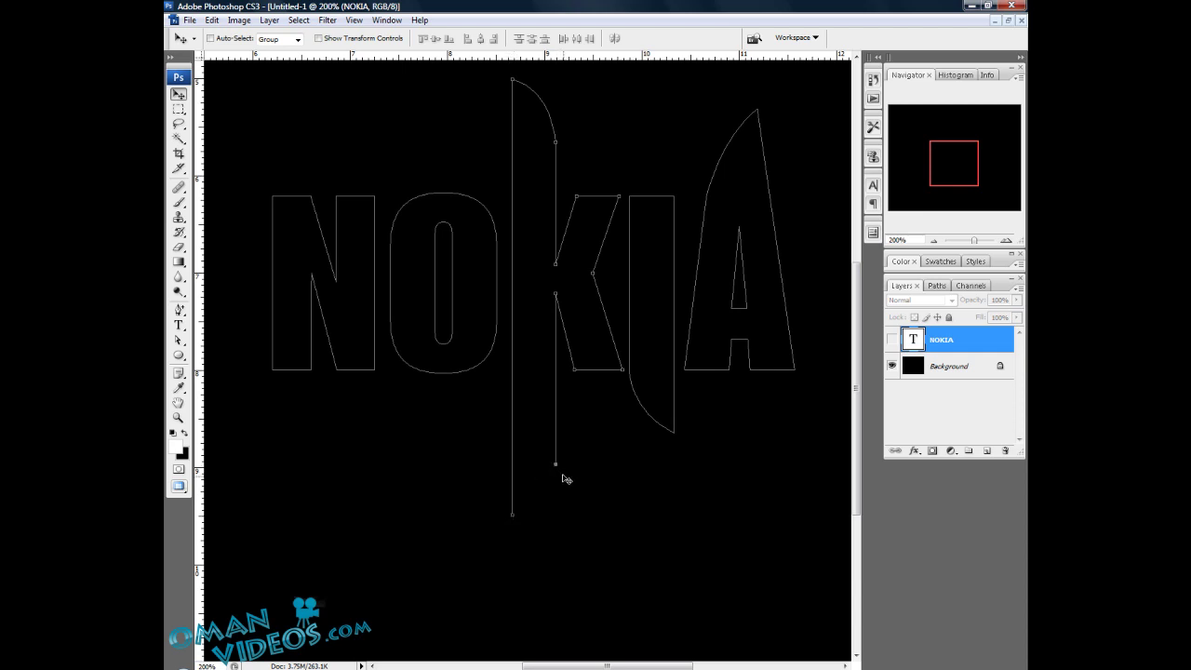
{"action": "key", "text": "a"}
{"action": "key", "text": "shift+Down"}
{"action": "key", "text": "shift+Down"}
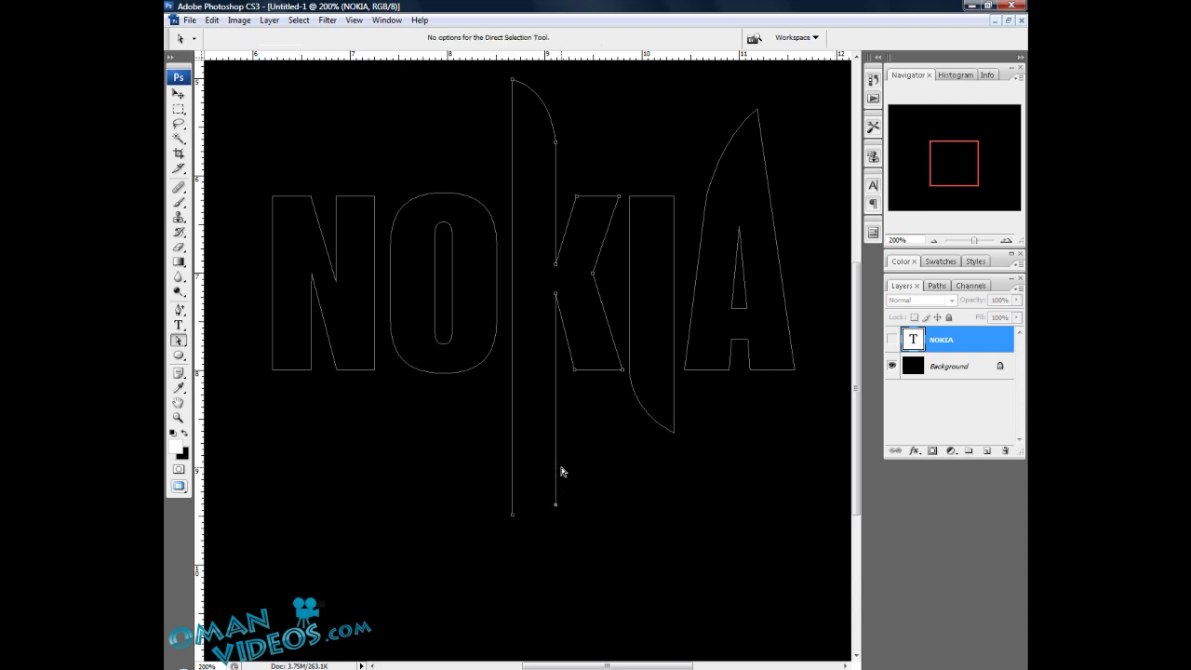
{"action": "key", "text": "shift+Down"}
{"action": "key", "text": "shift+Down"}
{"action": "left_click_drag", "start_coordinate": [512, 514], "coordinate": [513, 474]}
{"action": "left_click_drag", "start_coordinate": [556, 571], "coordinate": [557, 546]}
Close the bottom of the K's stem with the Pen tool, drawing a curved segment between its two lower ends
{"action": "left_click_drag", "start_coordinate": [179, 309], "coordinate": [233, 310]}
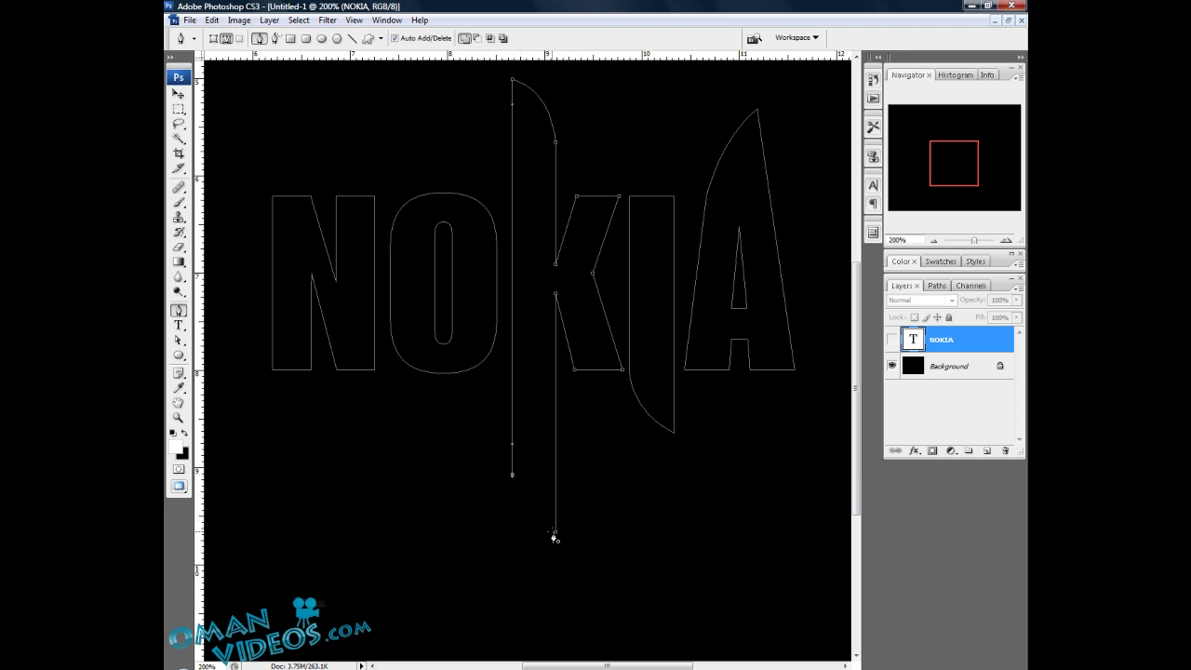
{"action": "left_click_drag", "start_coordinate": [554, 537], "coordinate": [592, 542]}
Open the N's outline with an added anchor point at its lower-left corner and extend the left edge straight down below the baseline
{"action": "left_click_drag", "start_coordinate": [493, 286], "coordinate": [552, 382]}
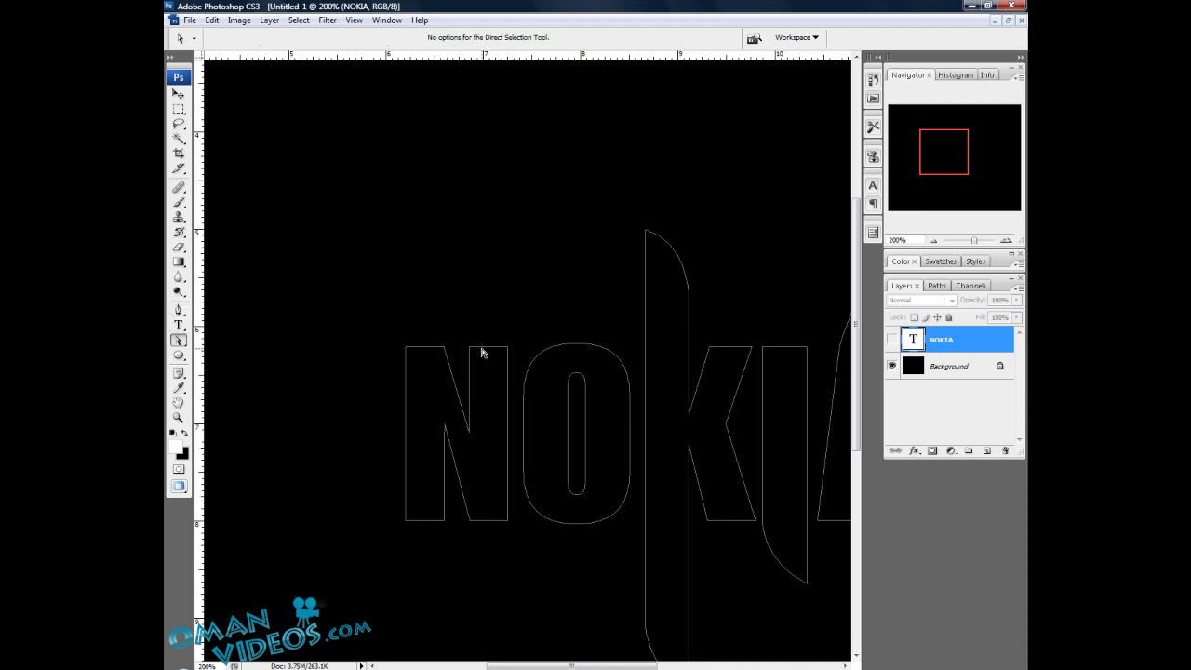
{"action": "left_click", "coordinate": [179, 315]}
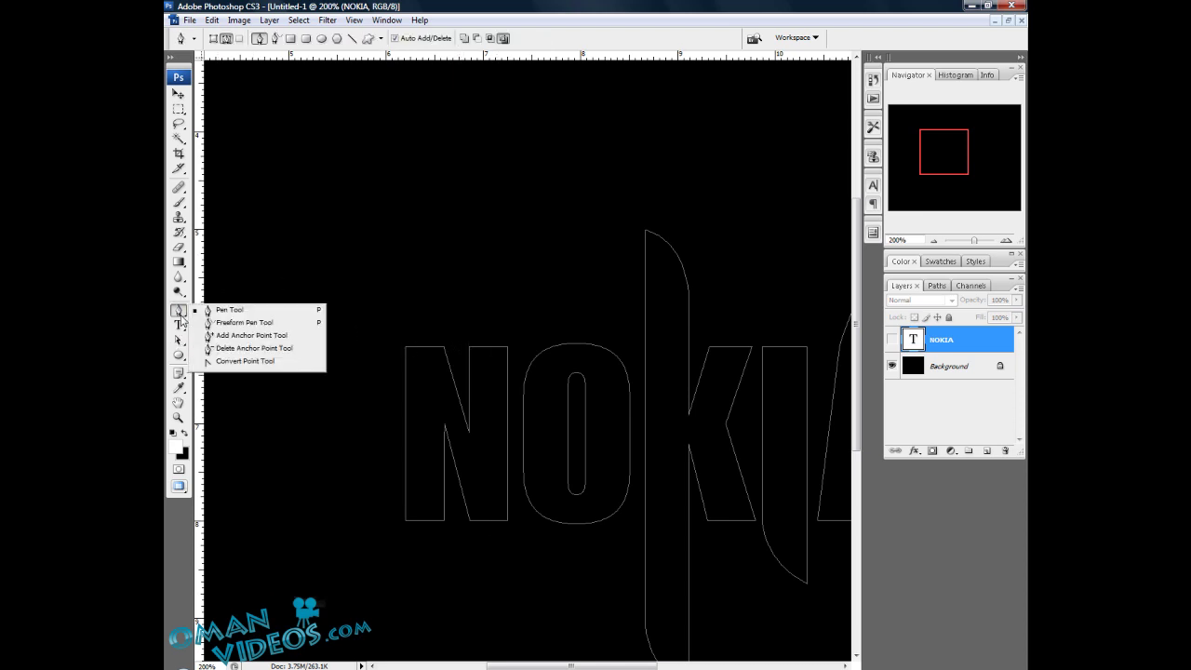
{"action": "left_click", "coordinate": [249, 335]}
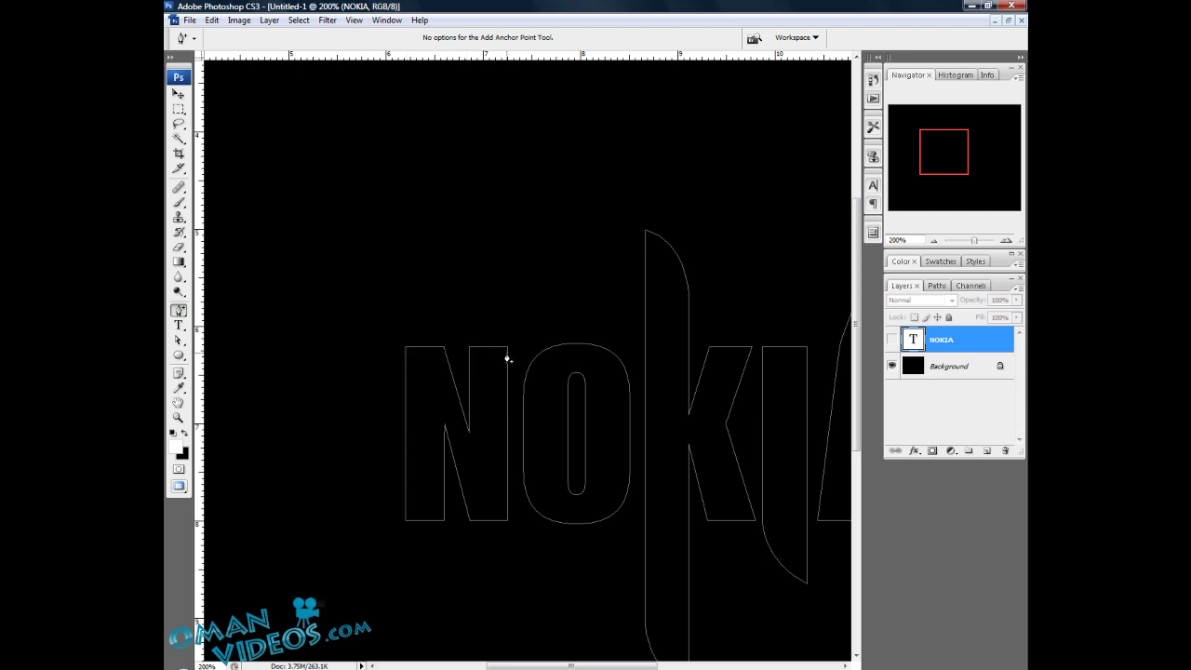
{"action": "left_click_drag", "start_coordinate": [564, 291], "coordinate": [563, 243]}
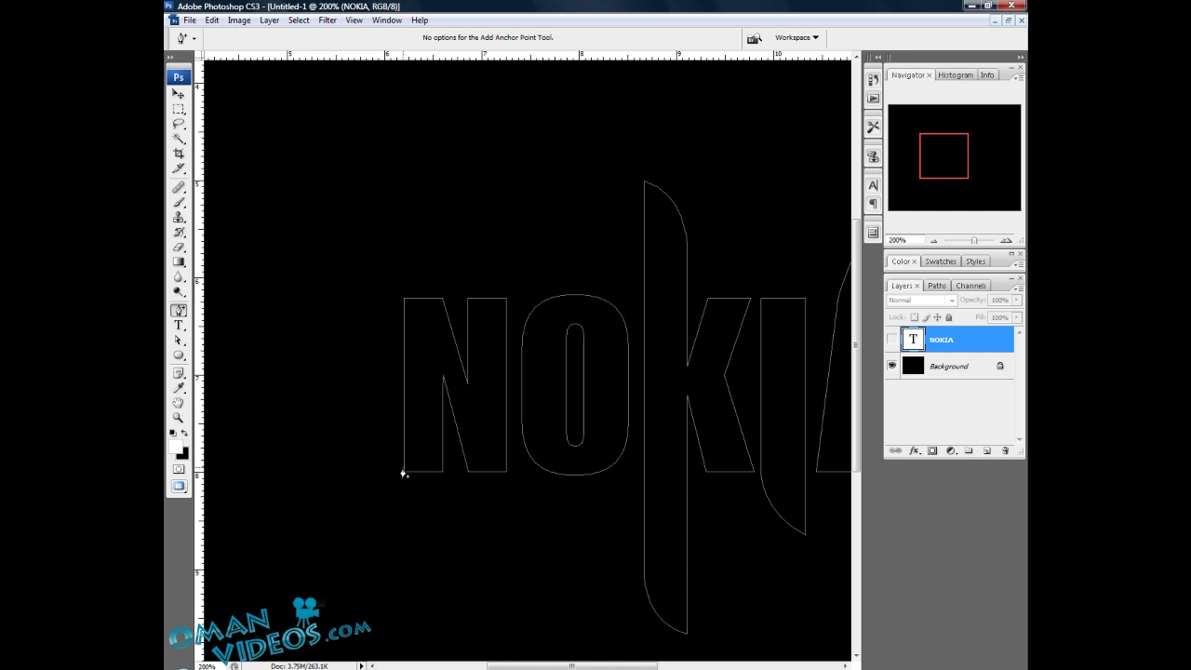
{"action": "left_click_drag", "start_coordinate": [458, 431], "coordinate": [488, 406]}
{"action": "key", "text": "a"}
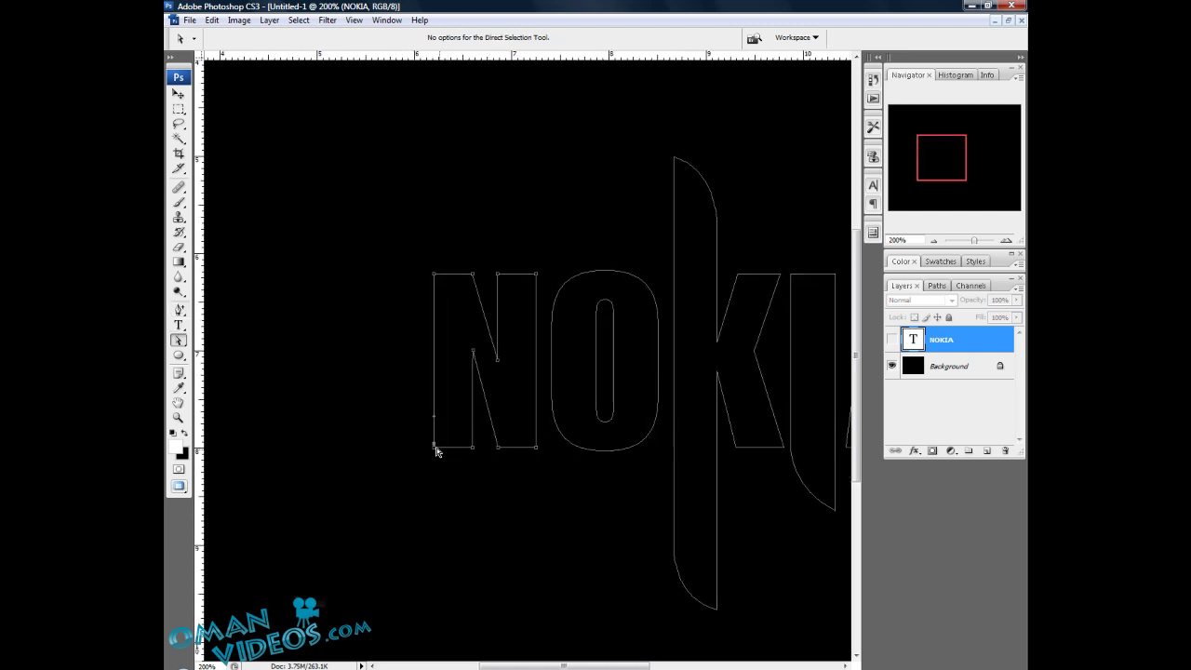
{"action": "left_click", "coordinate": [434, 448]}
{"action": "key", "text": "Down"}
{"action": "key", "text": "Down"}
{"action": "key", "text": "Down"}
{"action": "key", "text": "Down"}
{"action": "key", "text": "Down"}
{"action": "key", "text": "Down"}
{"action": "key", "text": "Down"}
{"action": "key", "text": "Down"}
{"action": "key", "text": "Down"}
{"action": "key", "text": "Down"}
{"action": "key", "text": "Down"}
{"action": "key", "text": "Down"}
{"action": "key", "text": "Down"}
{"action": "key", "text": "Down"}
{"action": "key", "text": "Down"}
{"action": "key", "text": "Down"}
{"action": "key", "text": "Down"}
{"action": "key", "text": "Down"}
{"action": "key", "text": "Down"}
{"action": "key", "text": "Down"}
Move the lower end of the right edge of the N's left stem straight down below the baseline
{"action": "left_click", "coordinate": [473, 450]}
{"action": "key", "text": "Down"}
{"action": "key", "text": "Down"}
{"action": "key", "text": "Down"}
{"action": "key", "text": "Down"}
{"action": "key", "text": "Down"}
{"action": "key", "text": "Down"}
{"action": "key", "text": "Down"}
{"action": "key", "text": "Down"}
{"action": "key", "text": "Down"}
{"action": "key", "text": "Down"}
{"action": "key", "text": "Down"}
{"action": "key", "text": "Down"}
{"action": "key", "text": "Down"}
{"action": "key", "text": "Down"}
{"action": "key", "text": "Down"}
{"action": "key", "text": "Down"}
{"action": "key", "text": "Down"}
{"action": "key", "text": "Down"}
{"action": "key", "text": "Down"}
{"action": "key", "text": "Down"}
Lower the bottom end of the N's left edge further so that it sits below the stem's right edge
{"action": "left_click", "coordinate": [434, 565]}
{"action": "key", "text": "Down"}
{"action": "key", "text": "Down"}
{"action": "key", "text": "Down"}
{"action": "key", "text": "Down"}
{"action": "key", "text": "Down"}
{"action": "key", "text": "Down"}
{"action": "key", "text": "Down"}
{"action": "key", "text": "Down"}
{"action": "left_click_drag", "start_coordinate": [494, 453], "coordinate": [471, 400]}
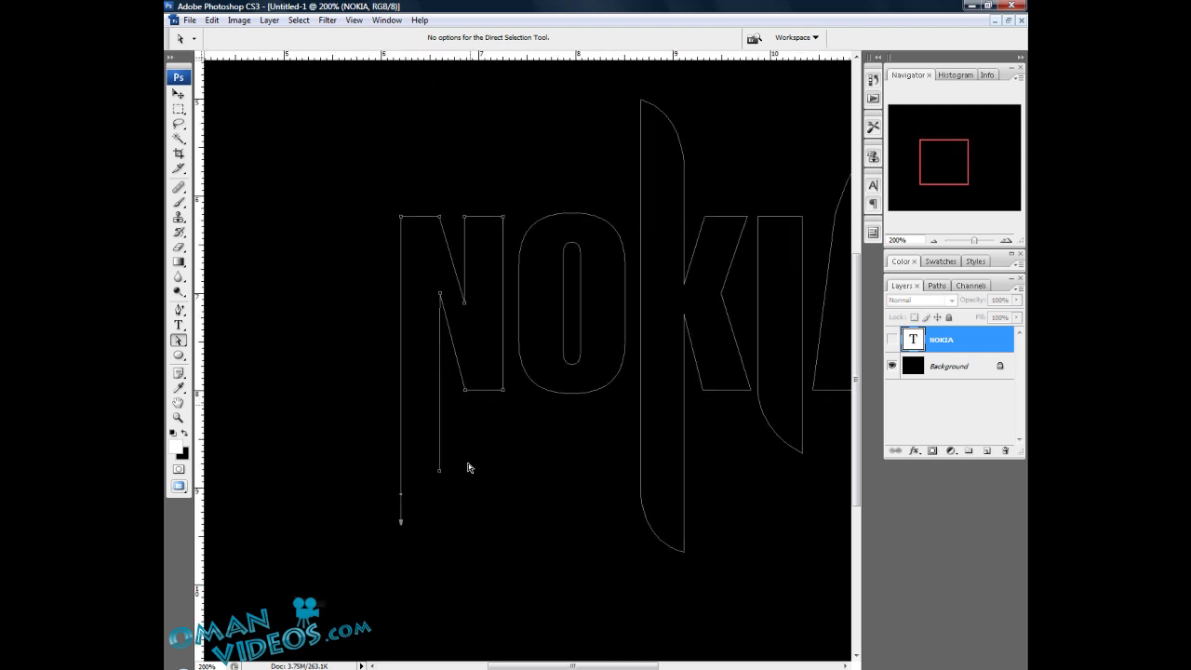
Close the bottom of the N's left stem with the Pen tool, drawing a curved segment between its two lower ends
{"action": "left_click_drag", "start_coordinate": [179, 310], "coordinate": [214, 311]}
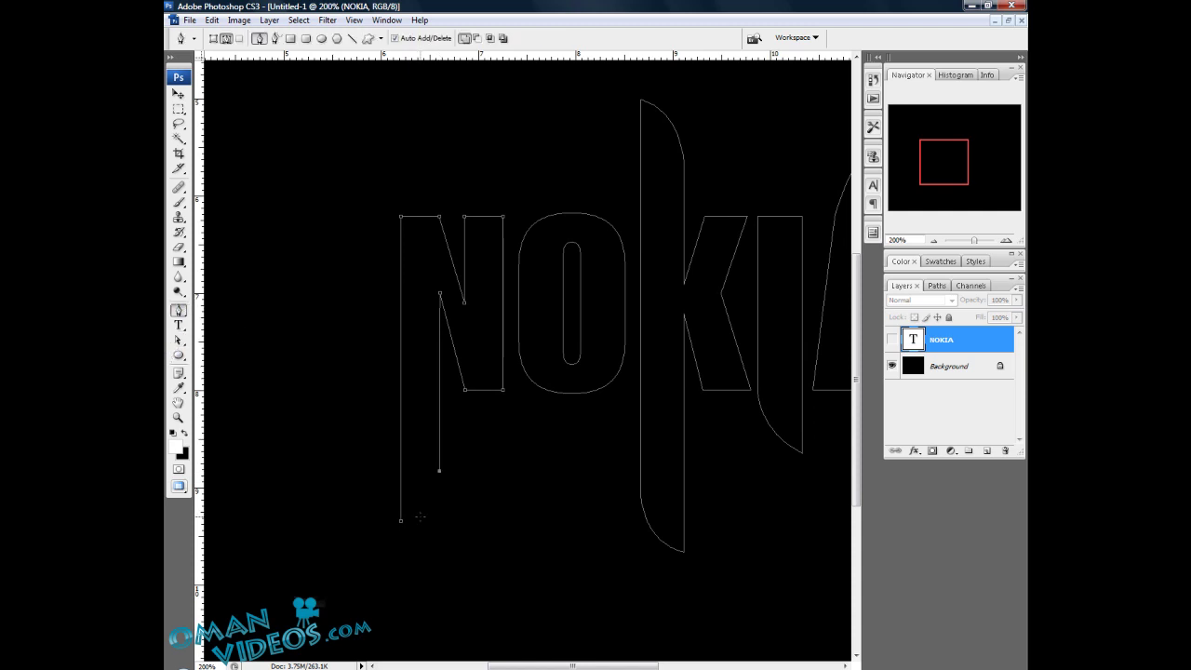
{"action": "left_click_drag", "start_coordinate": [402, 524], "coordinate": [359, 529]}
{"action": "left_click_drag", "start_coordinate": [492, 327], "coordinate": [486, 399]}
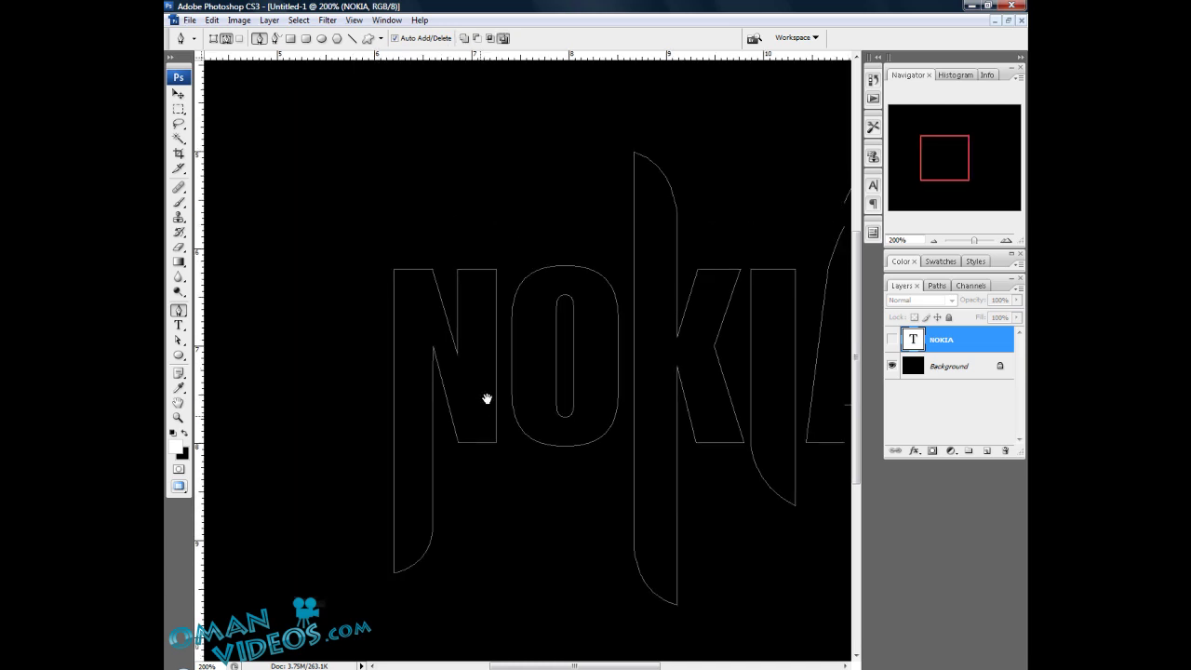
Extend the N's right stem straight up by moving its two top anchor points together, ending above the top of the K
{"action": "left_click_drag", "start_coordinate": [489, 314], "coordinate": [464, 412]}
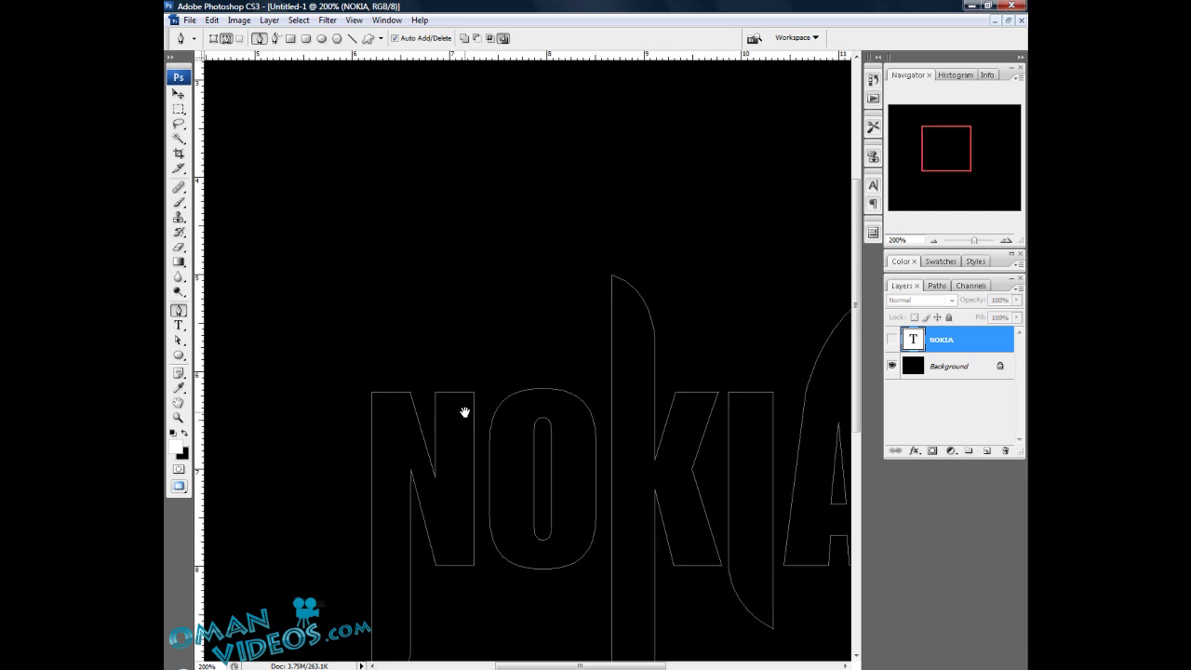
{"action": "left_click_drag", "start_coordinate": [483, 348], "coordinate": [480, 367]}
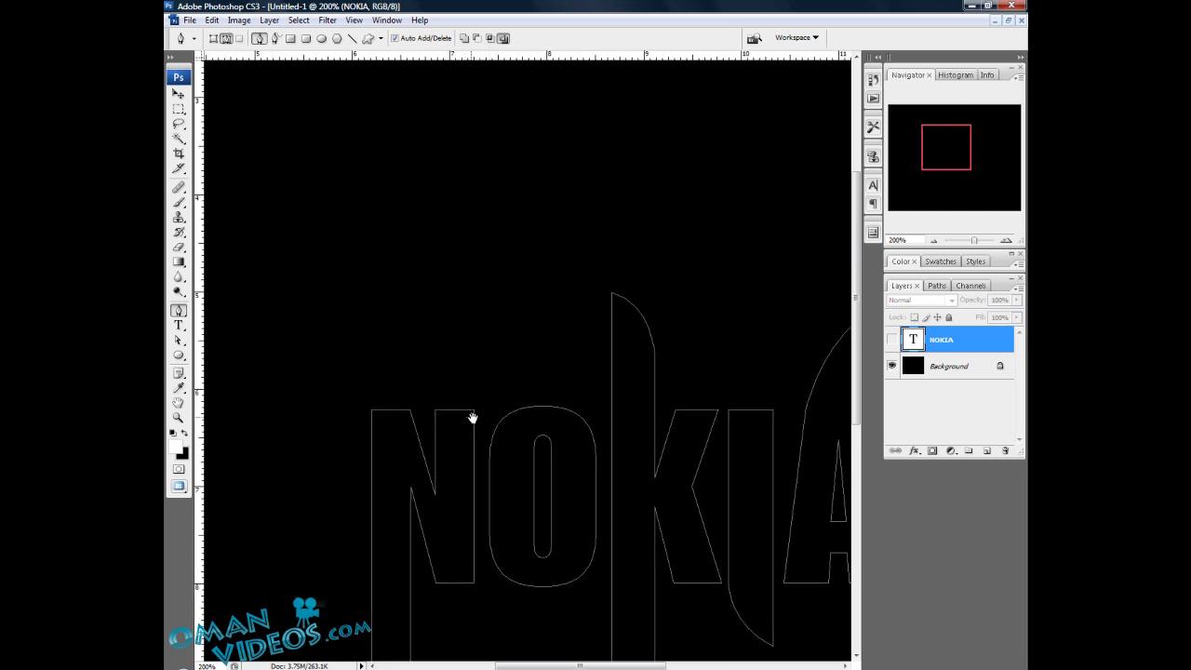
{"action": "mouse_move", "coordinate": [472, 418]}
{"action": "left_mouse_down"}
{"action": "mouse_move", "coordinate": [487, 335]}
{"action": "mouse_move", "coordinate": [494, 425]}
{"action": "left_mouse_up"}
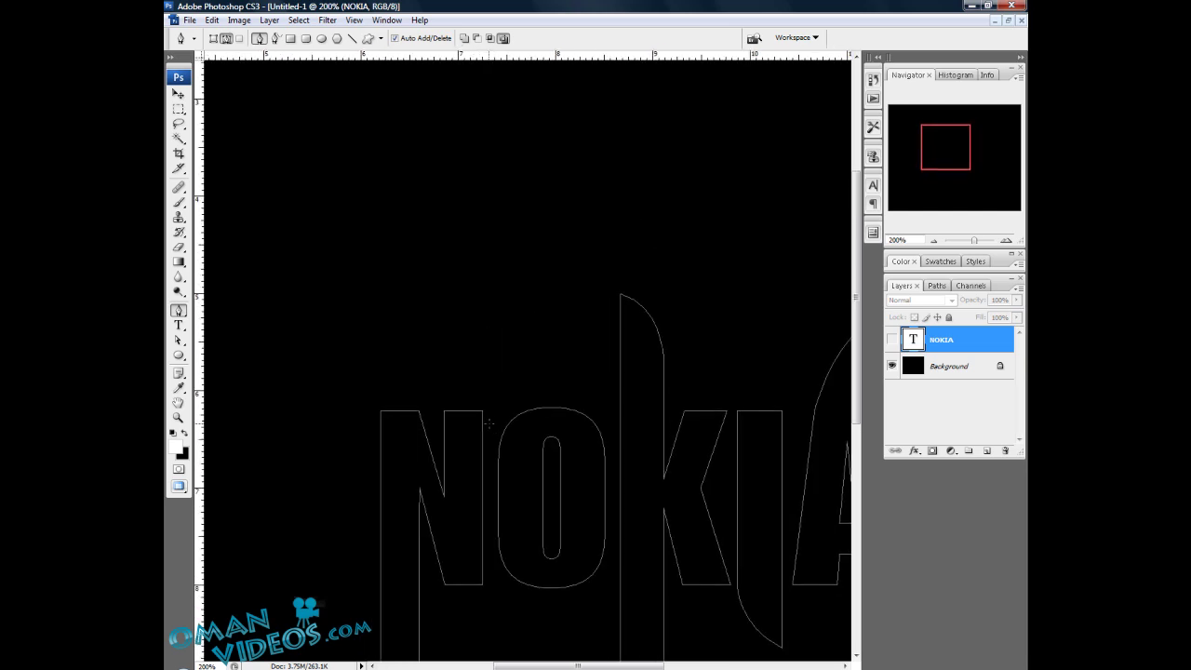
{"action": "key", "text": "z"}
{"action": "left_click", "coordinate": [465, 391]}
{"action": "key", "text": "v"}
{"action": "left_click_drag", "start_coordinate": [548, 290], "coordinate": [498, 343]}
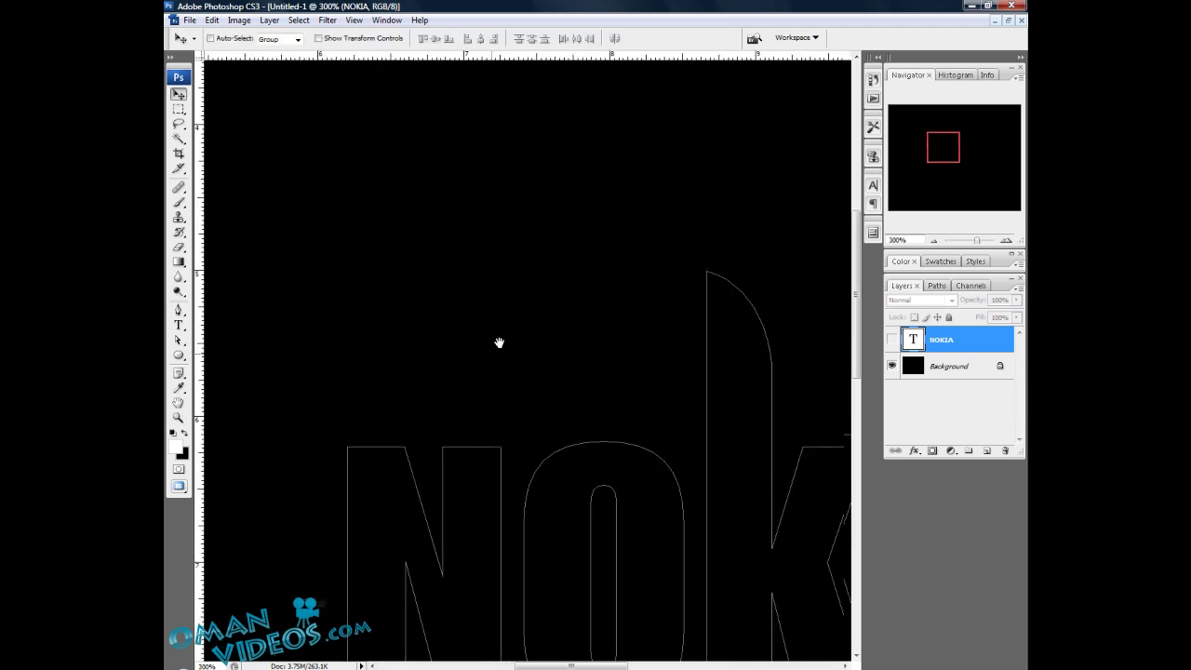
{"action": "key", "text": "a"}
{"action": "left_click", "coordinate": [484, 447]}
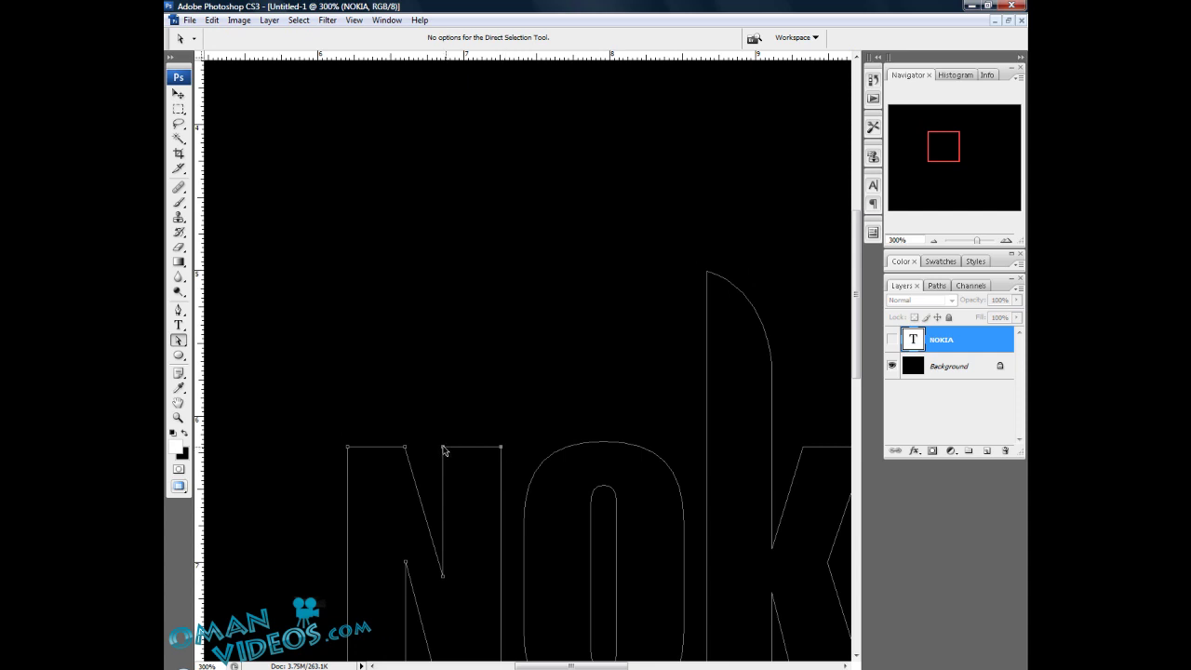
{"action": "left_click", "coordinate": [443, 447]}
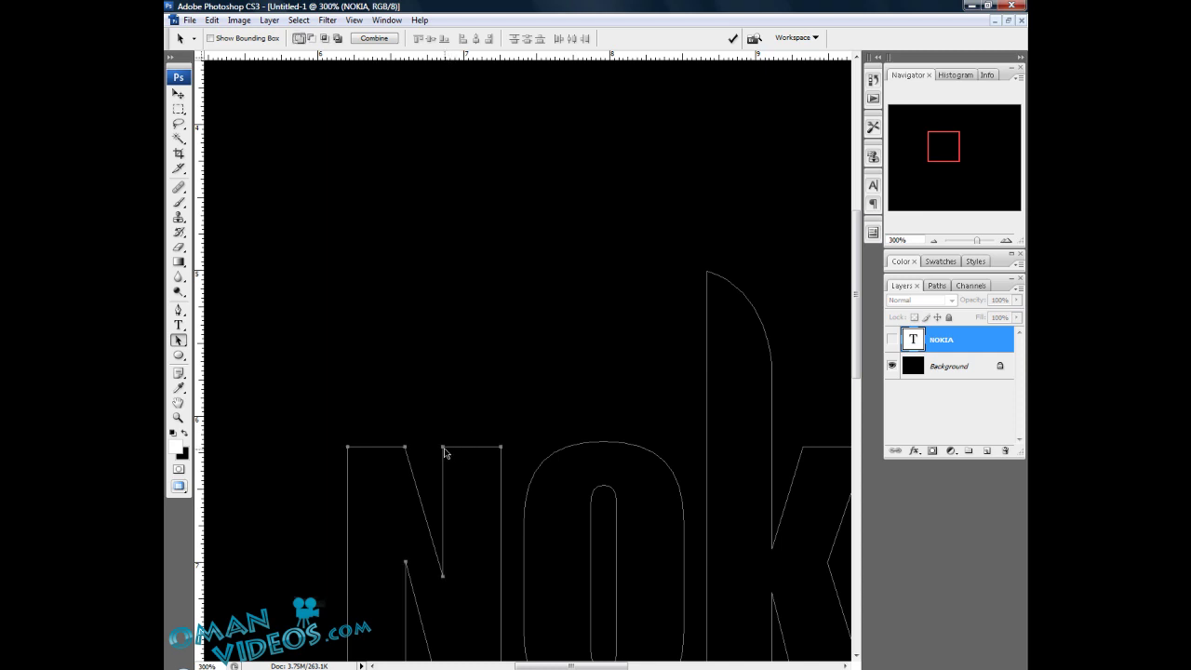
{"action": "left_click", "coordinate": [179, 341]}
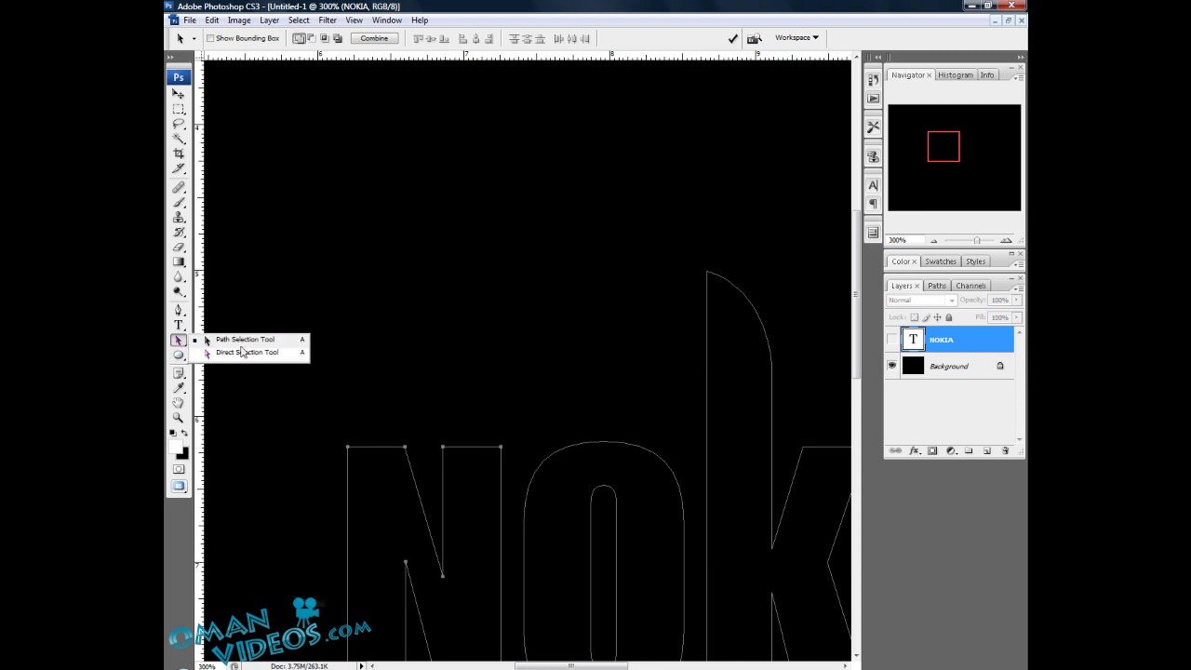
{"action": "left_click", "coordinate": [245, 349]}
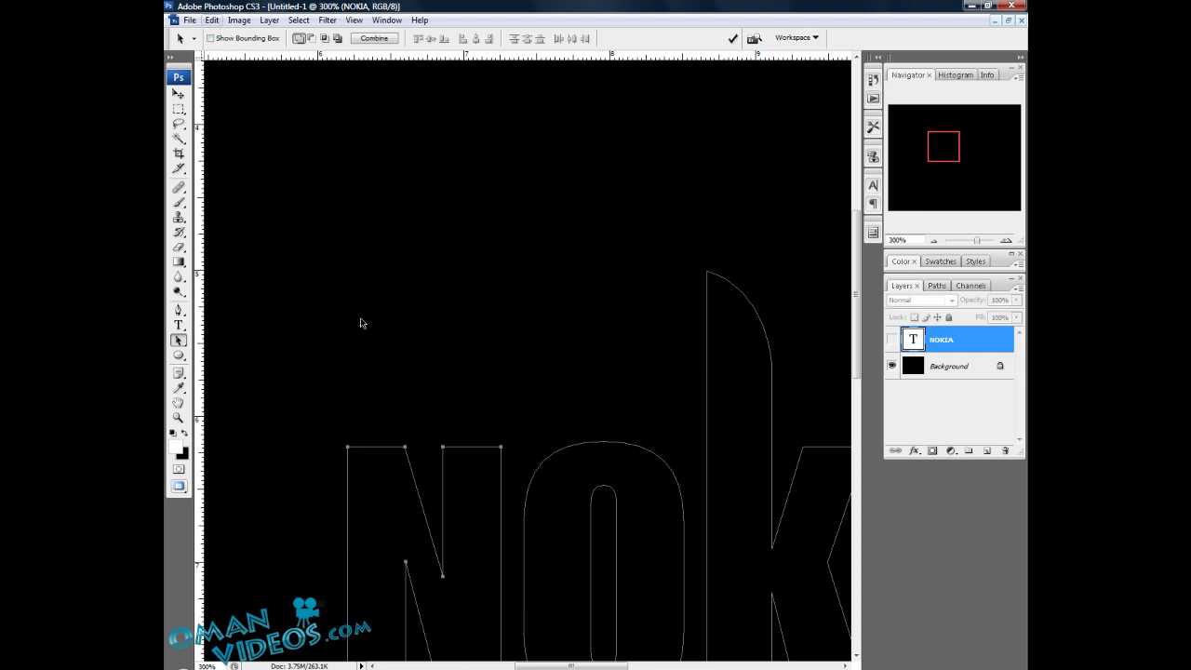
{"action": "left_click", "coordinate": [471, 406]}
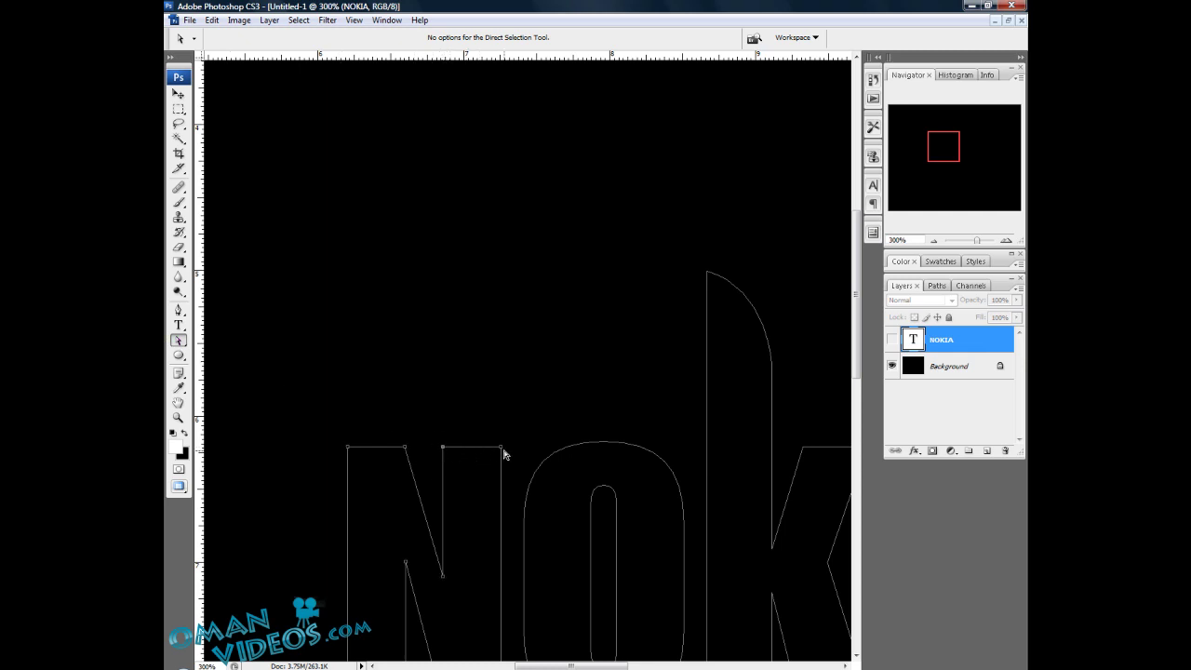
{"action": "key", "text": "shift+Up"}
{"action": "key", "text": "shift+Up"}
{"action": "key", "text": "shift+Up"}
{"action": "key", "text": "shift+Up"}
{"action": "key", "text": "shift+Up"}
{"action": "key", "text": "shift+Up"}
{"action": "key", "text": "shift+Up"}
{"action": "key", "text": "shift+Up"}
{"action": "key", "text": "shift+Up"}
{"action": "key", "text": "shift+Up"}
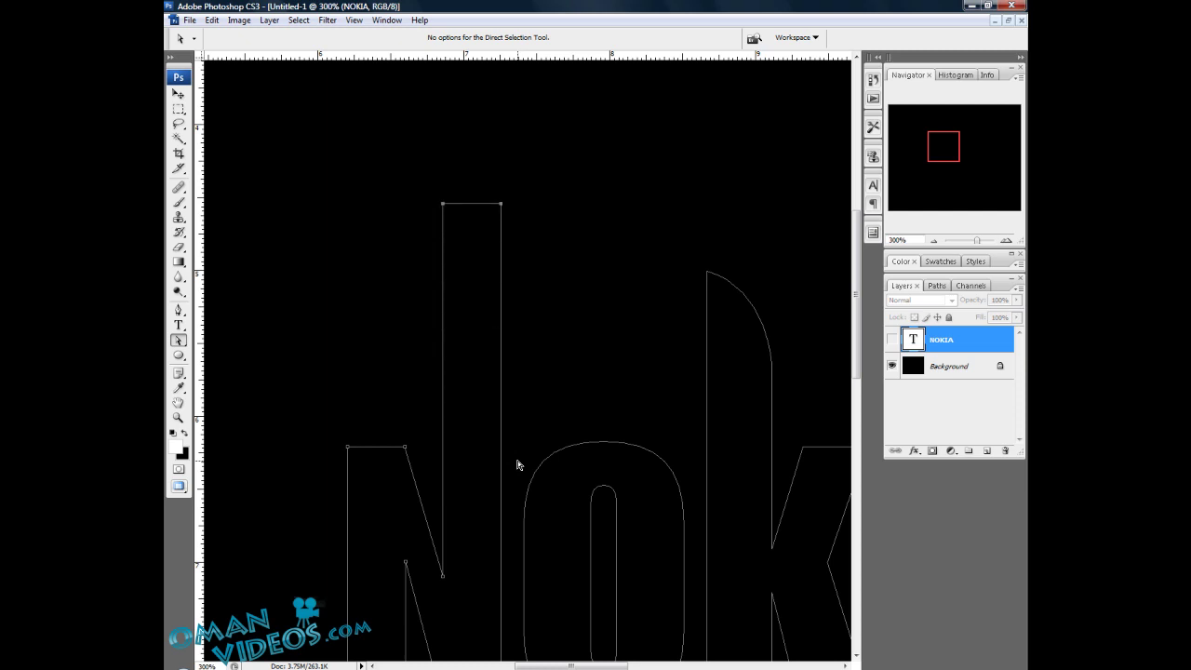
{"action": "key", "text": "shift+Up"}
Add an anchor point on the right edge of the N's raised stem, slightly below its top, and delete the top-right corner point
{"action": "key", "text": "z"}
{"action": "left_click", "coordinate": [618, 370], "text": "alt"}
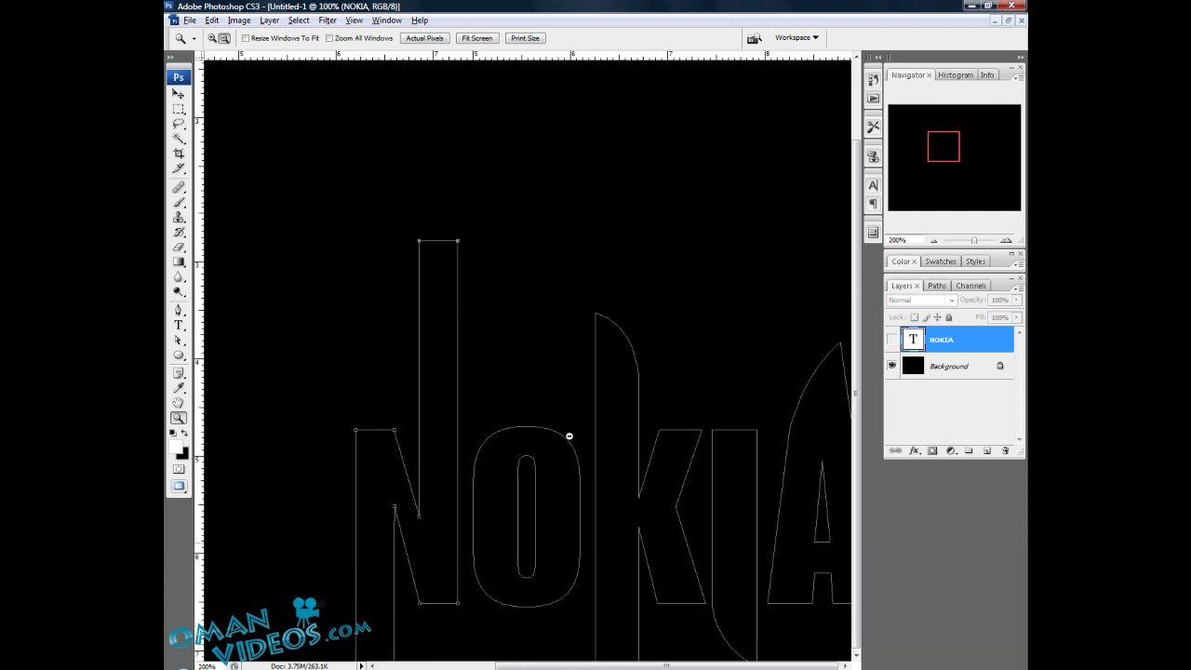
{"action": "left_click", "coordinate": [571, 437], "text": "alt"}
{"action": "mouse_move", "coordinate": [518, 316]}
{"action": "left_mouse_down"}
{"action": "mouse_move", "coordinate": [561, 344]}
{"action": "mouse_move", "coordinate": [540, 311]}
{"action": "left_mouse_up"}
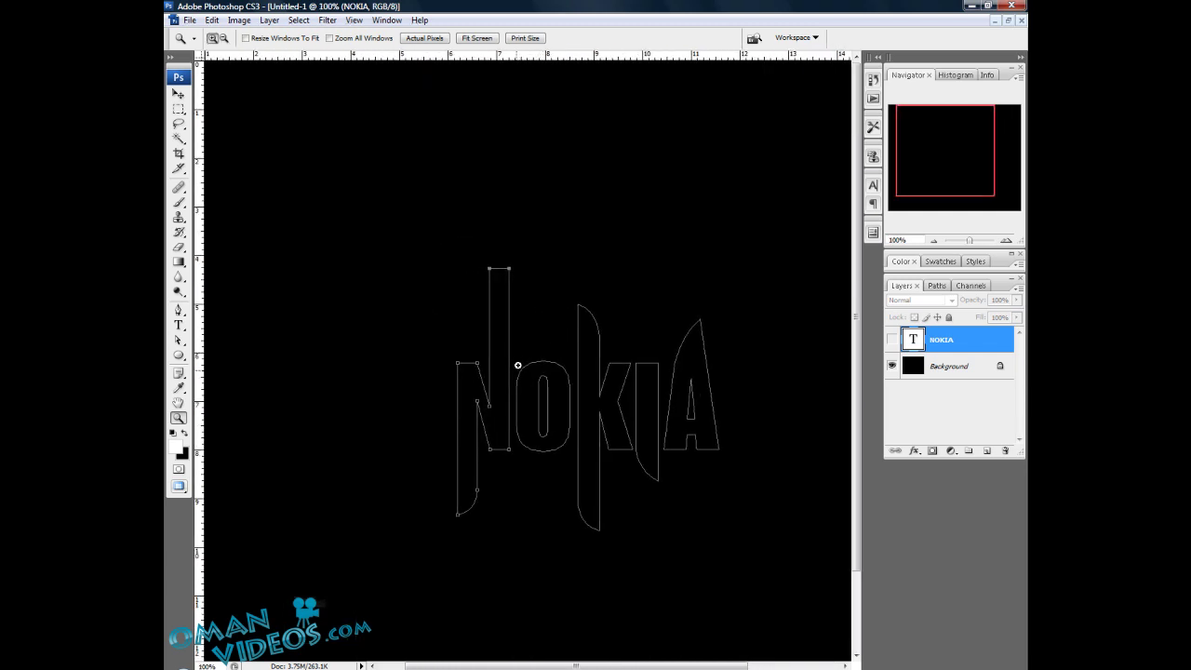
{"action": "left_click_drag", "start_coordinate": [530, 256], "coordinate": [473, 319]}
{"action": "key", "text": "v"}
{"action": "key", "text": "z"}
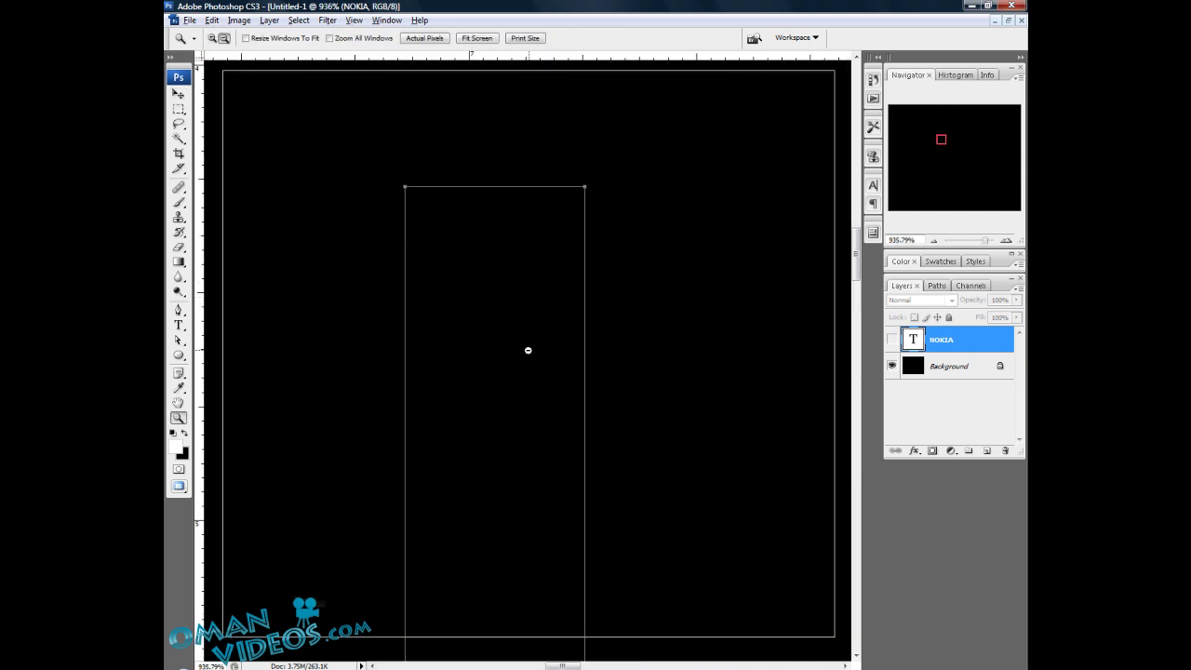
{"action": "left_click", "coordinate": [526, 348], "text": "alt"}
{"action": "left_click", "coordinate": [515, 381], "text": "alt"}
{"action": "left_click", "coordinate": [503, 387], "text": "alt"}
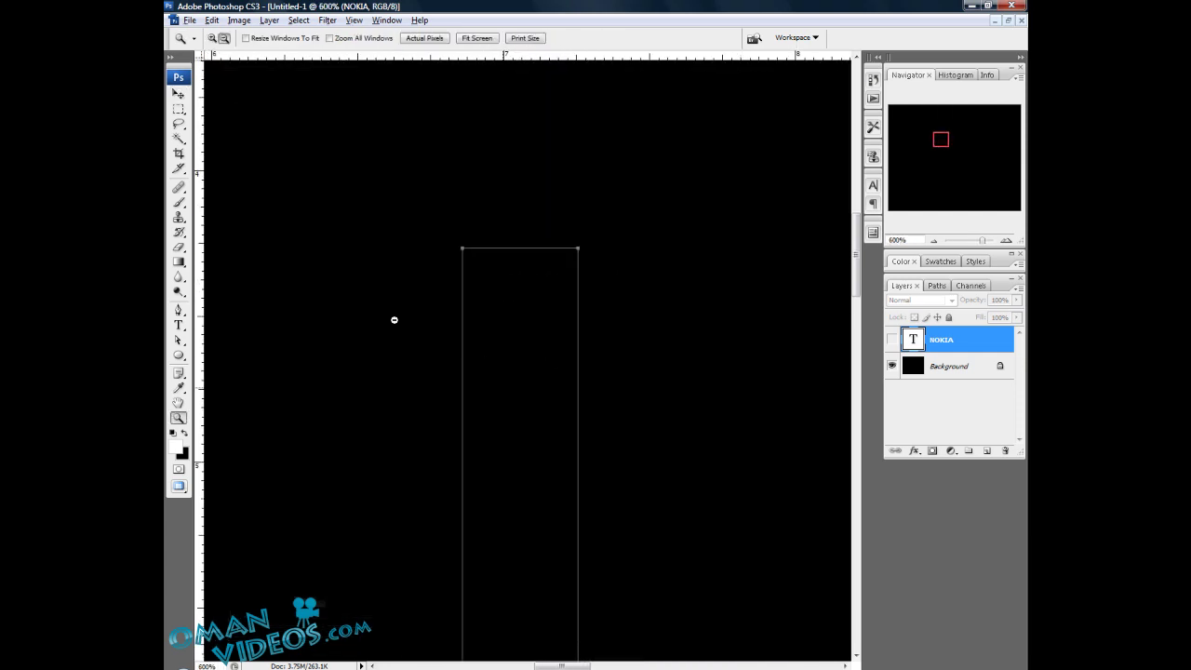
{"action": "left_click", "coordinate": [511, 362], "text": "alt"}
{"action": "left_click", "coordinate": [511, 362], "text": "alt"}
{"action": "left_click_drag", "start_coordinate": [179, 310], "coordinate": [233, 332]}
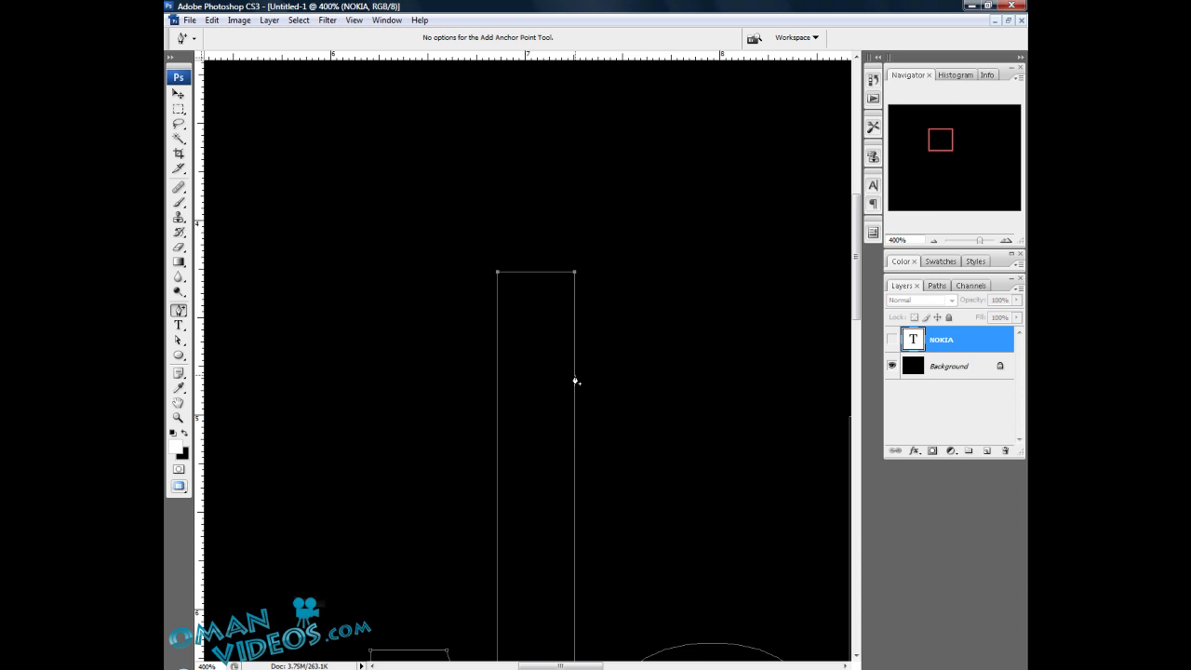
{"action": "key", "text": "a"}
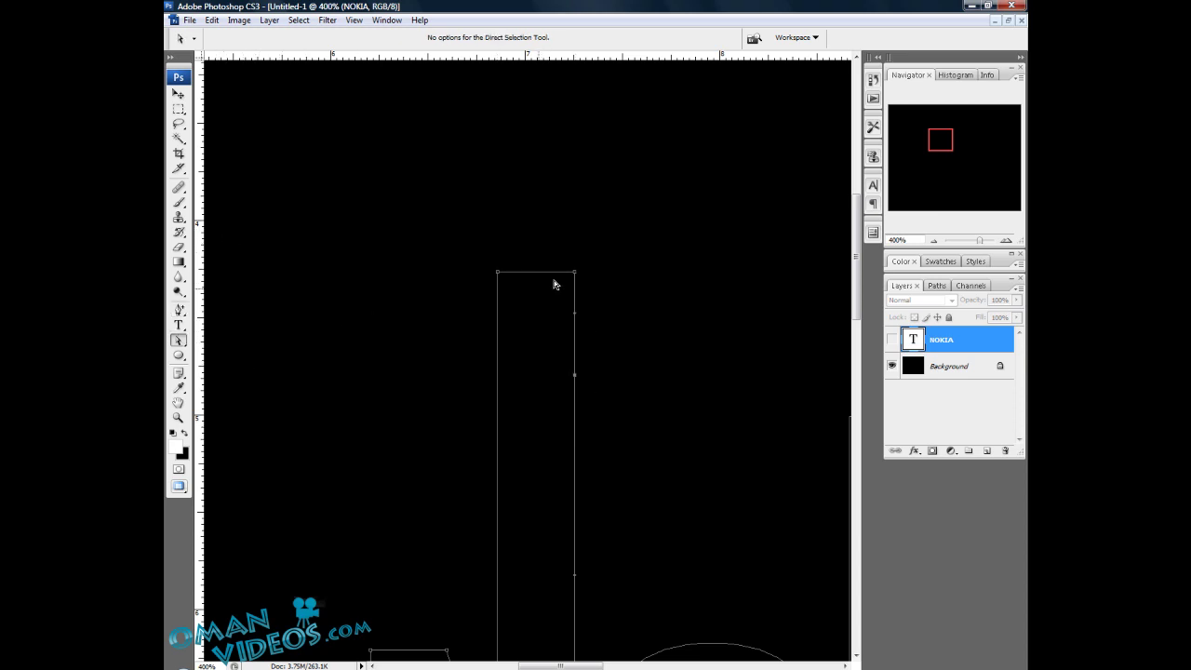
{"action": "key", "text": "Delete"}
Close the top of the N's right stem with the Pen tool, drawing a curved segment between its two upper ends
{"action": "left_click", "coordinate": [179, 310]}
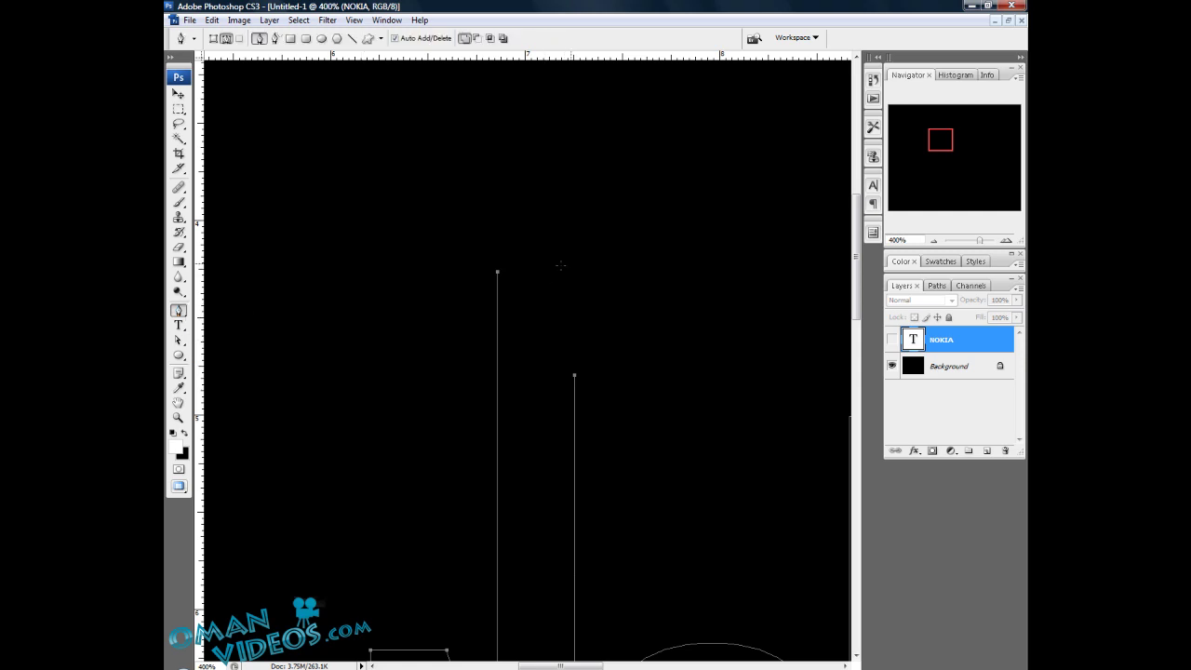
{"action": "key", "text": "a"}
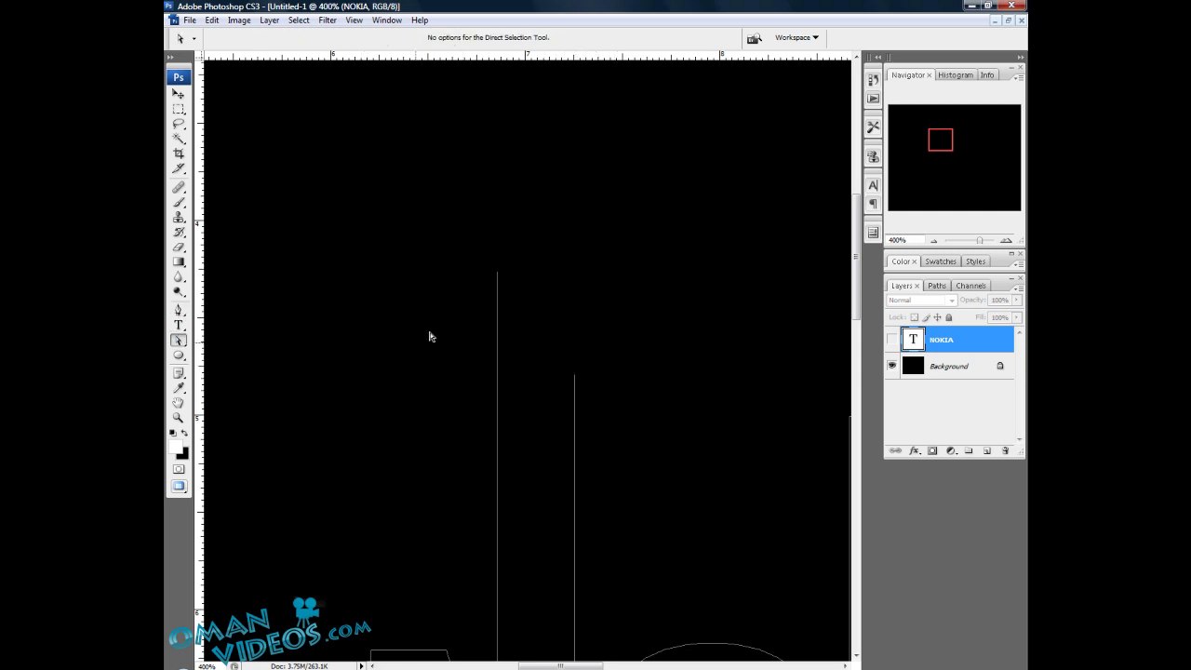
{"action": "key", "text": "p"}
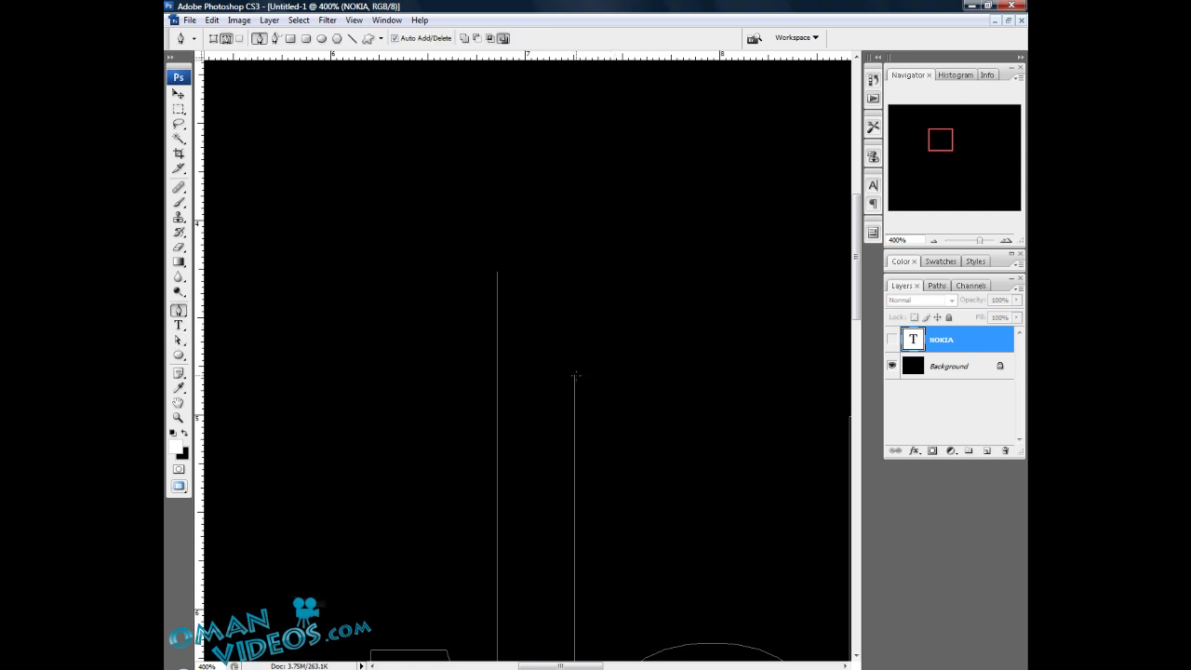
{"action": "left_click", "coordinate": [573, 375]}
{"action": "left_click_drag", "start_coordinate": [497, 274], "coordinate": [460, 265]}
Examine the complete reshaped NOKIA outline at 100% zoom
{"action": "key", "text": "z"}
{"action": "left_click", "coordinate": [606, 359], "text": "alt"}
{"action": "left_click", "coordinate": [537, 420], "text": "alt"}
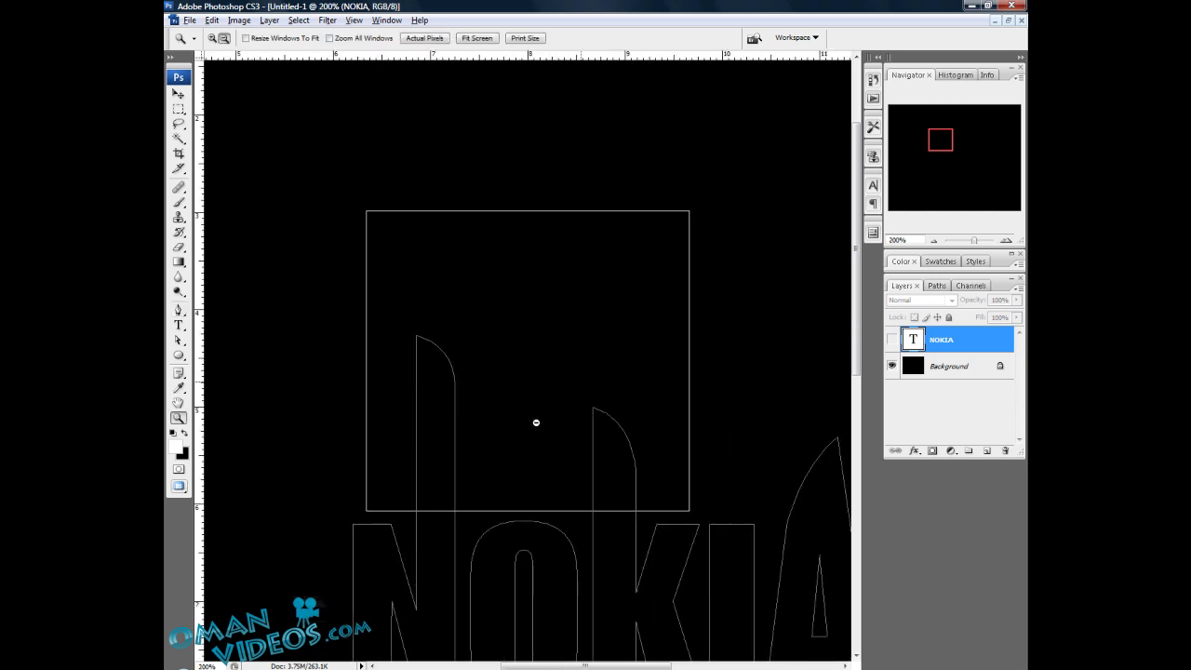
{"action": "left_click", "coordinate": [545, 399], "text": "alt"}
{"action": "left_click", "coordinate": [531, 381], "text": "alt"}
{"action": "left_click", "coordinate": [517, 366]}
{"action": "key", "text": "v"}
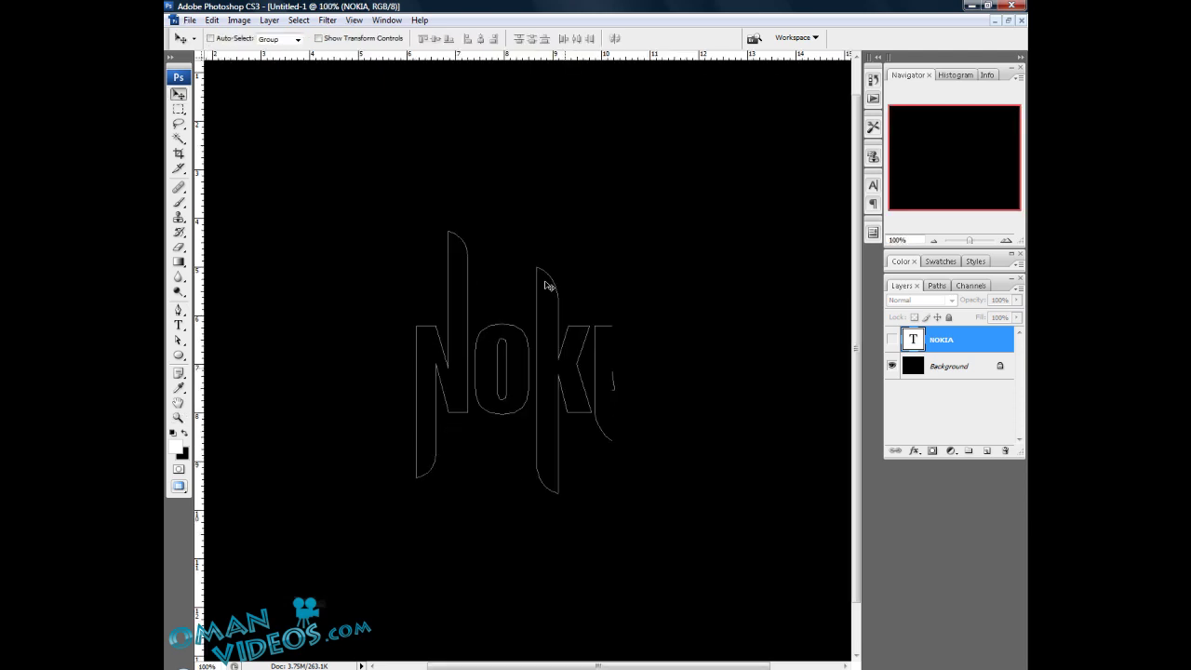
{"action": "key", "text": "space"}
{"action": "left_click_drag", "start_coordinate": [542, 274], "coordinate": [513, 284]}
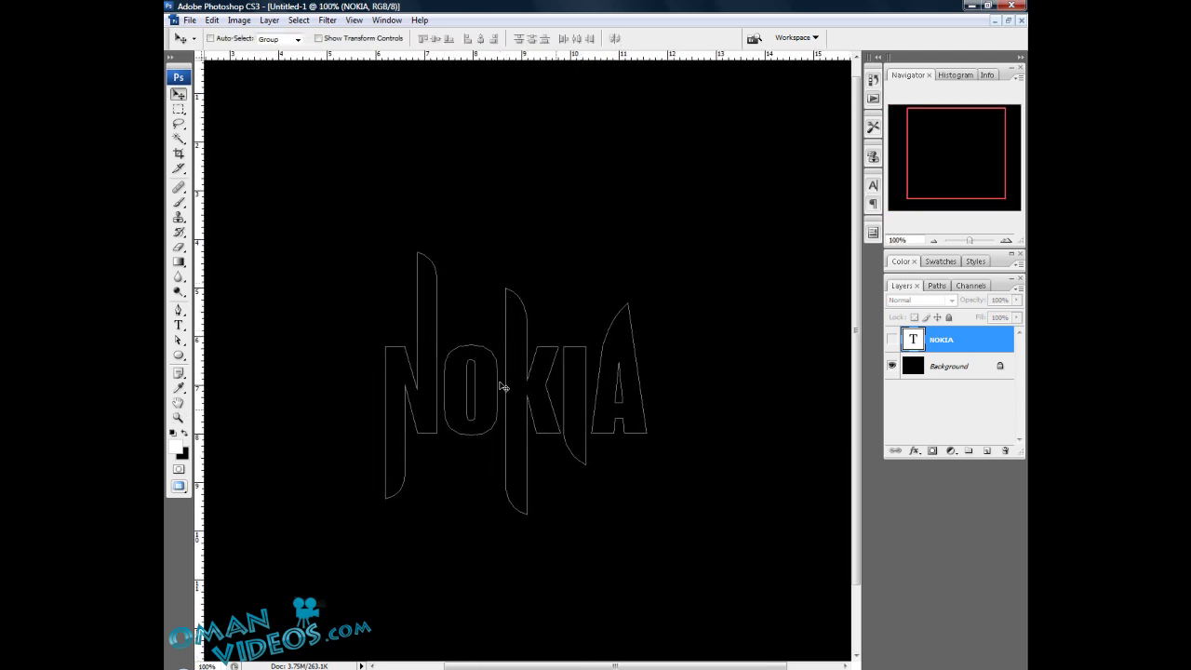
Save the reshaped NOKIA work path under the name "Nokia text path"
{"action": "left_click", "coordinate": [928, 287]}
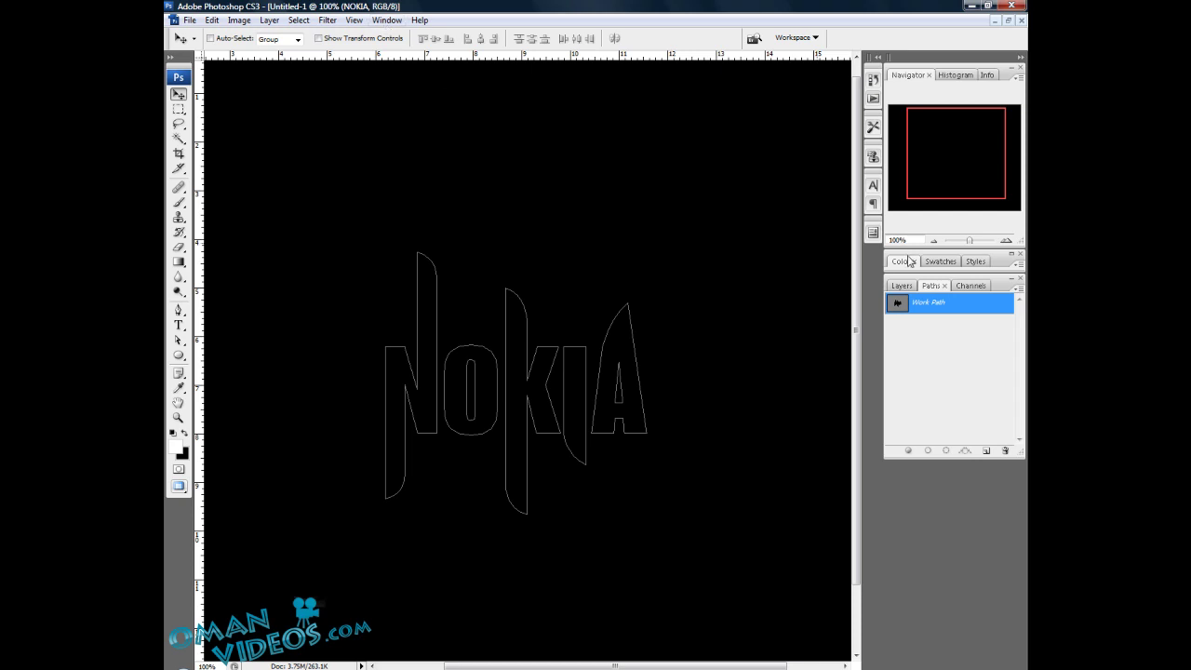
{"action": "left_click", "coordinate": [387, 20]}
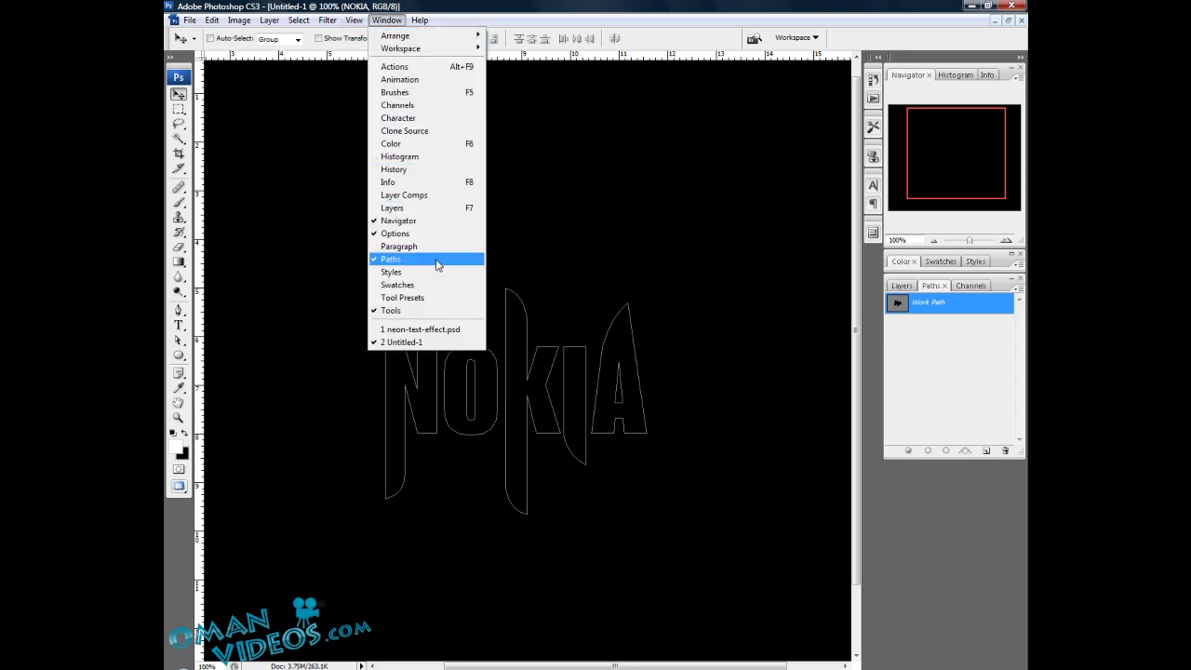
{"action": "left_click", "coordinate": [945, 310]}
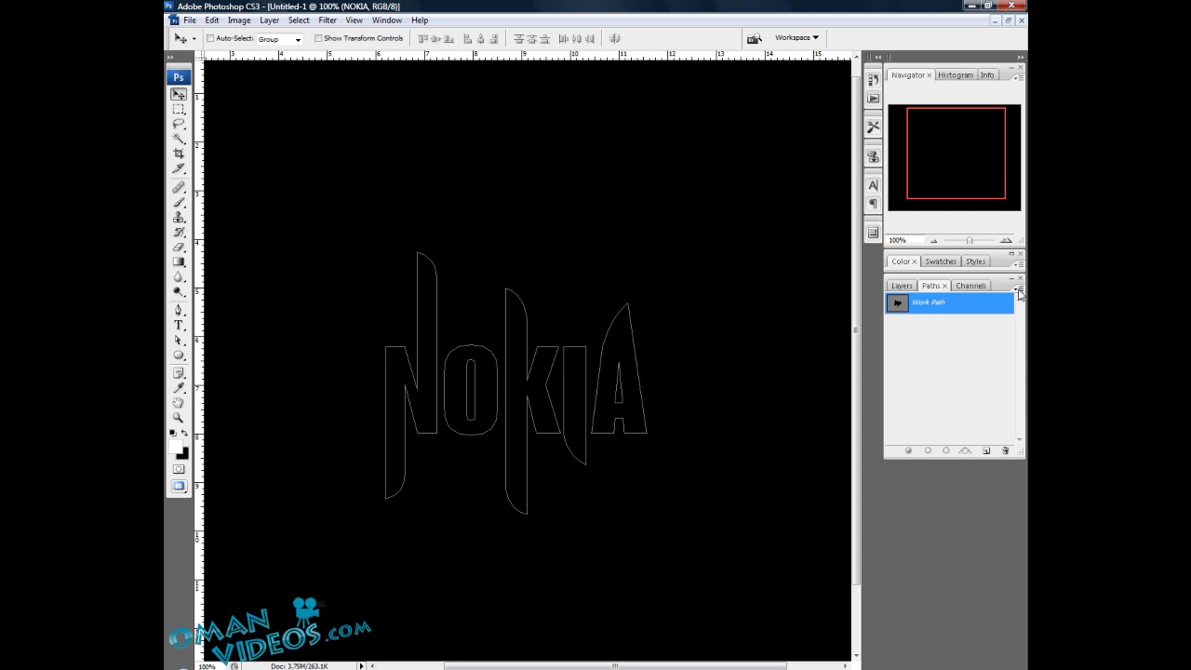
{"action": "left_click", "coordinate": [1019, 291]}
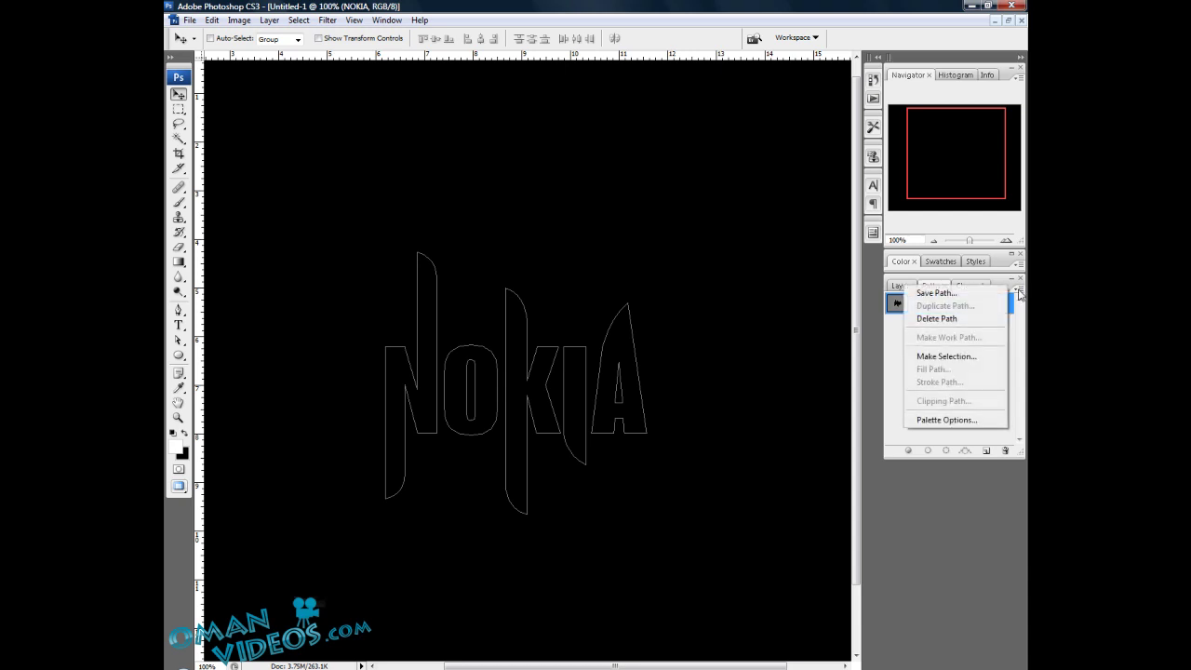
{"action": "left_click", "coordinate": [969, 299]}
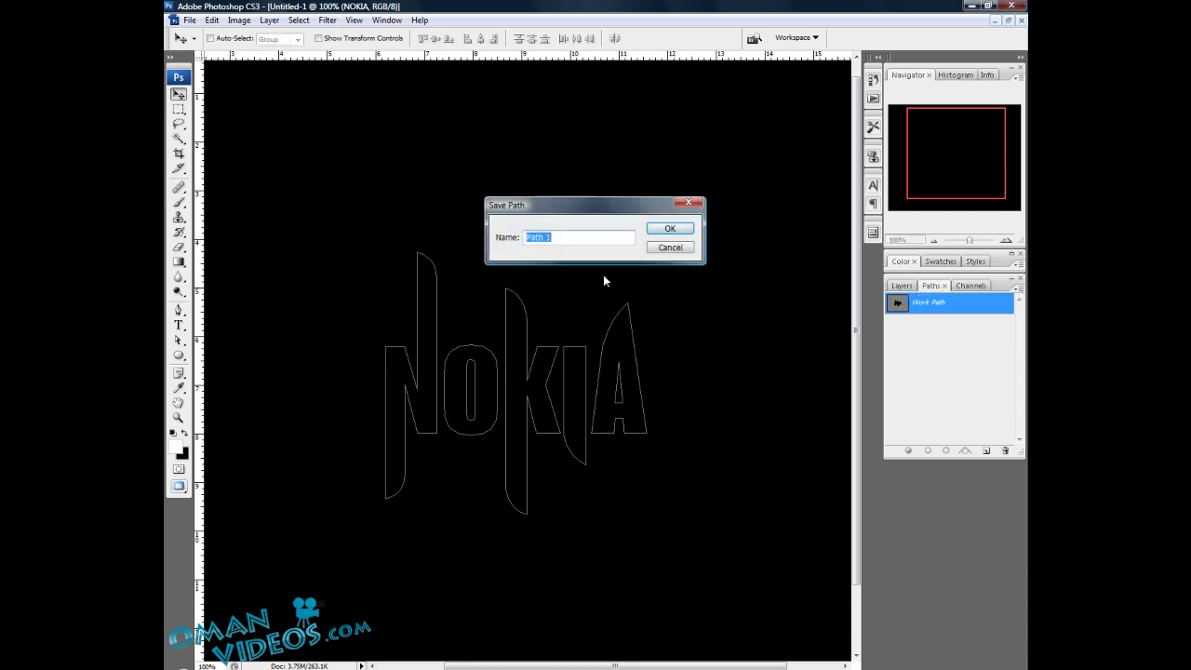
{"action": "type", "text": "nOK"}
{"action": "key", "text": "ctrl+a"}
{"action": "type", "text": "Nokia path"}
{"action": "key", "text": "BackSpace"}
{"action": "key", "text": "BackSpace"}
{"action": "key", "text": "BackSpace"}
{"action": "key", "text": "BackSpace"}
{"action": "type", "text": "text path"}
{"action": "key", "text": "Return"}
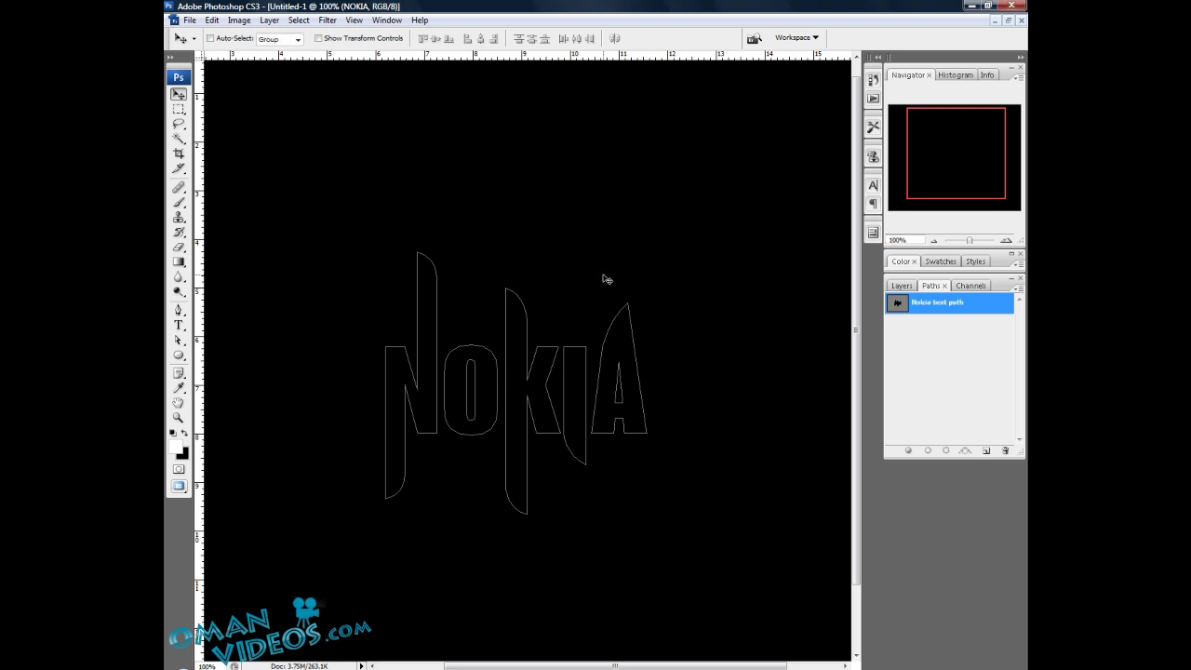
Add a new layer above the NOKIA text layer and set the Brush tool's diameter to 5 px
{"action": "left_click", "coordinate": [900, 287]}
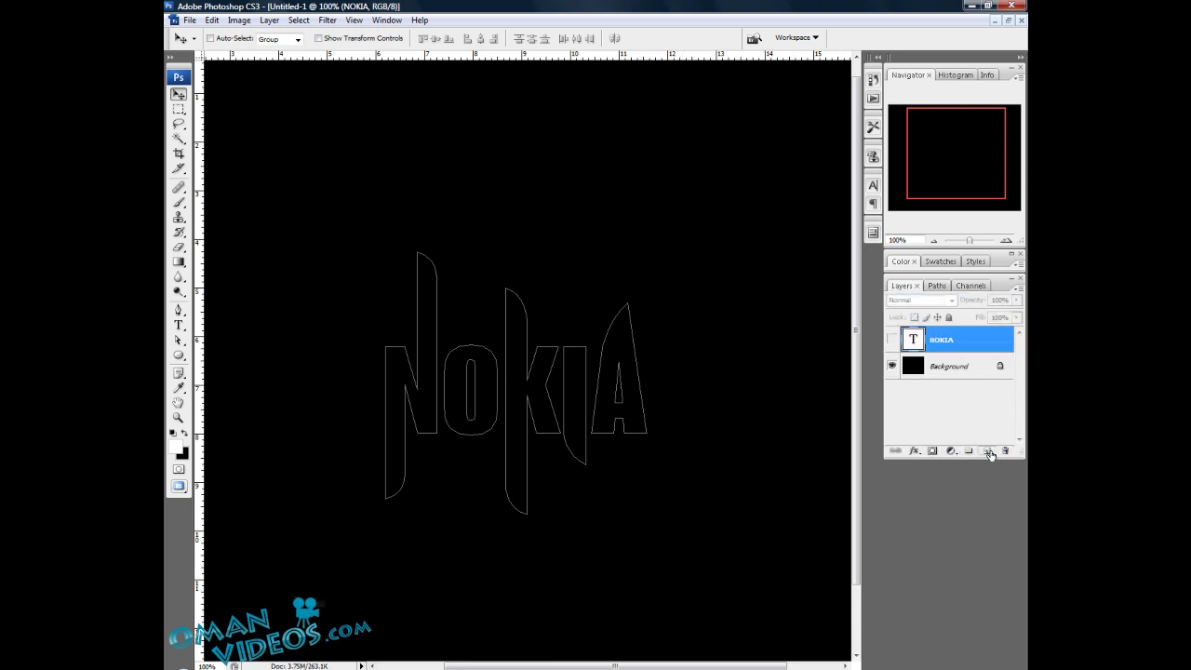
{"action": "left_click", "coordinate": [988, 451]}
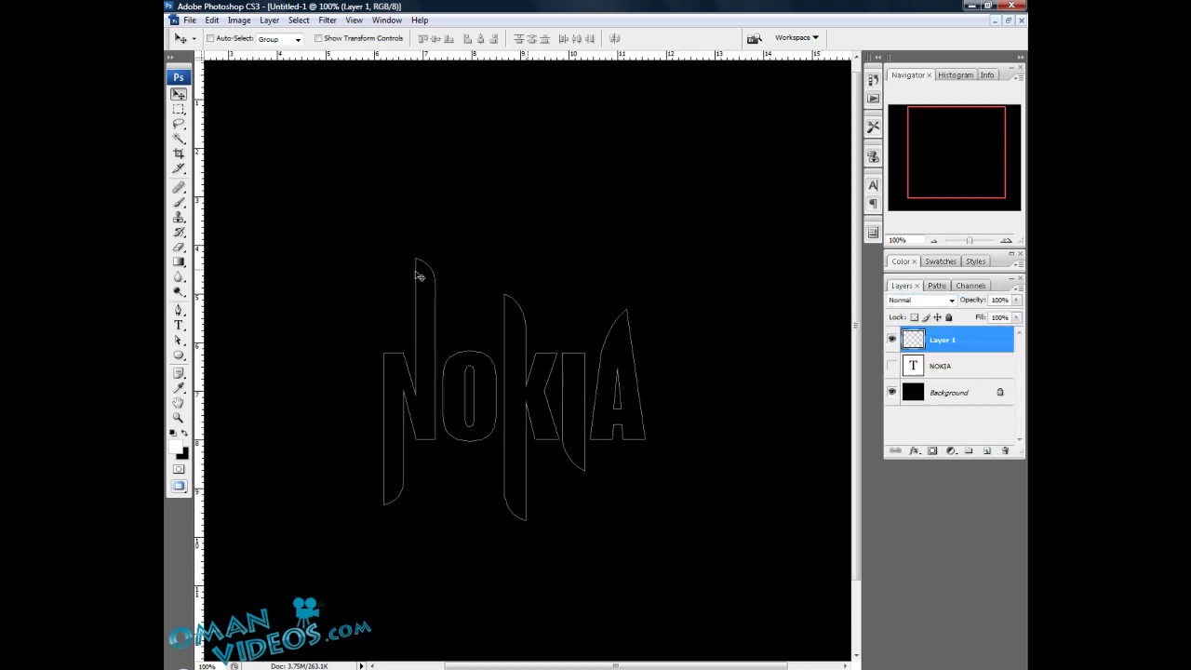
{"action": "left_click", "coordinate": [179, 202]}
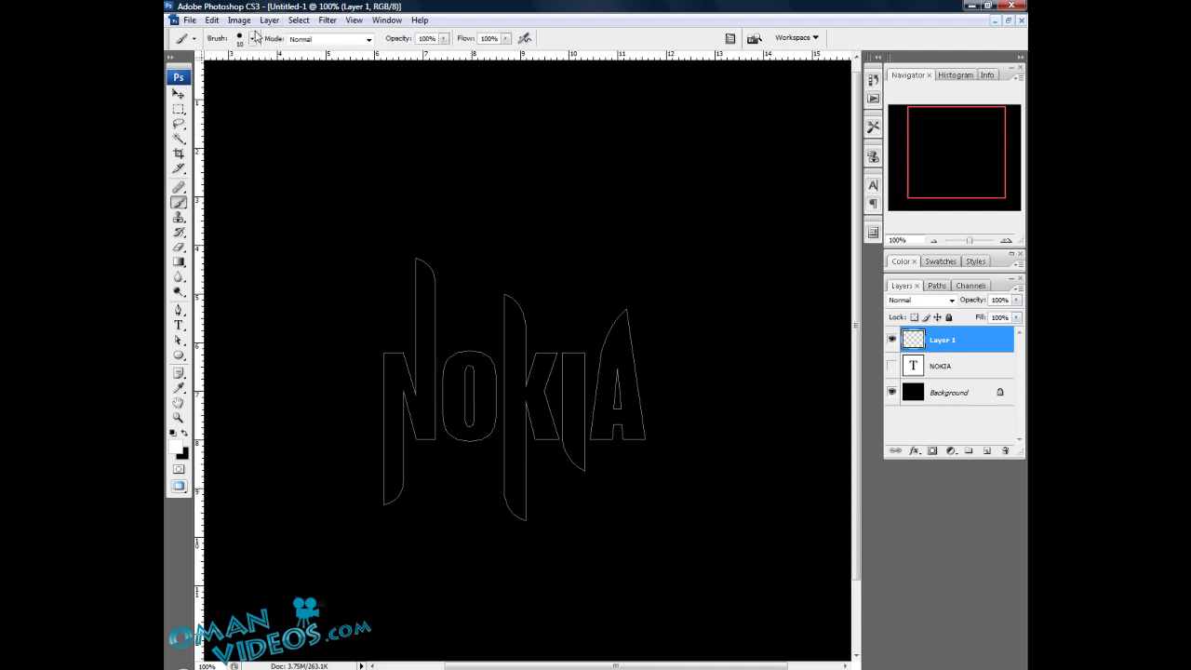
{"action": "left_click", "coordinate": [252, 39]}
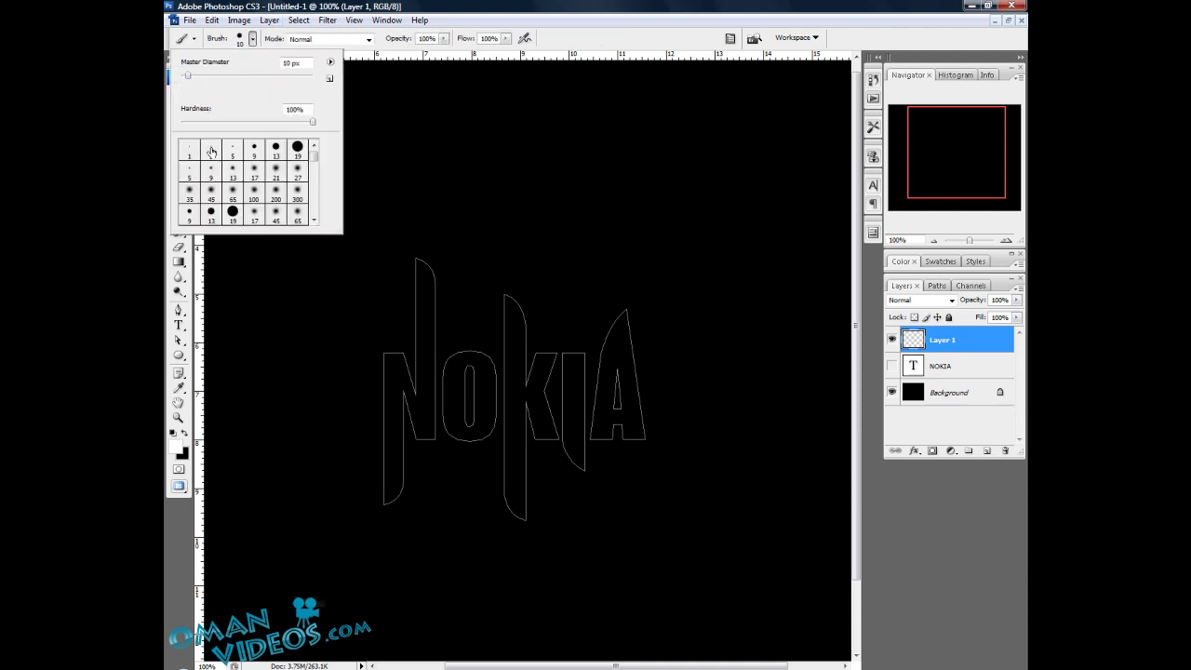
{"action": "left_click", "coordinate": [314, 122]}
{"action": "type", "text": "2"}
{"action": "type", "text": "5"}
{"action": "key", "text": "Return"}
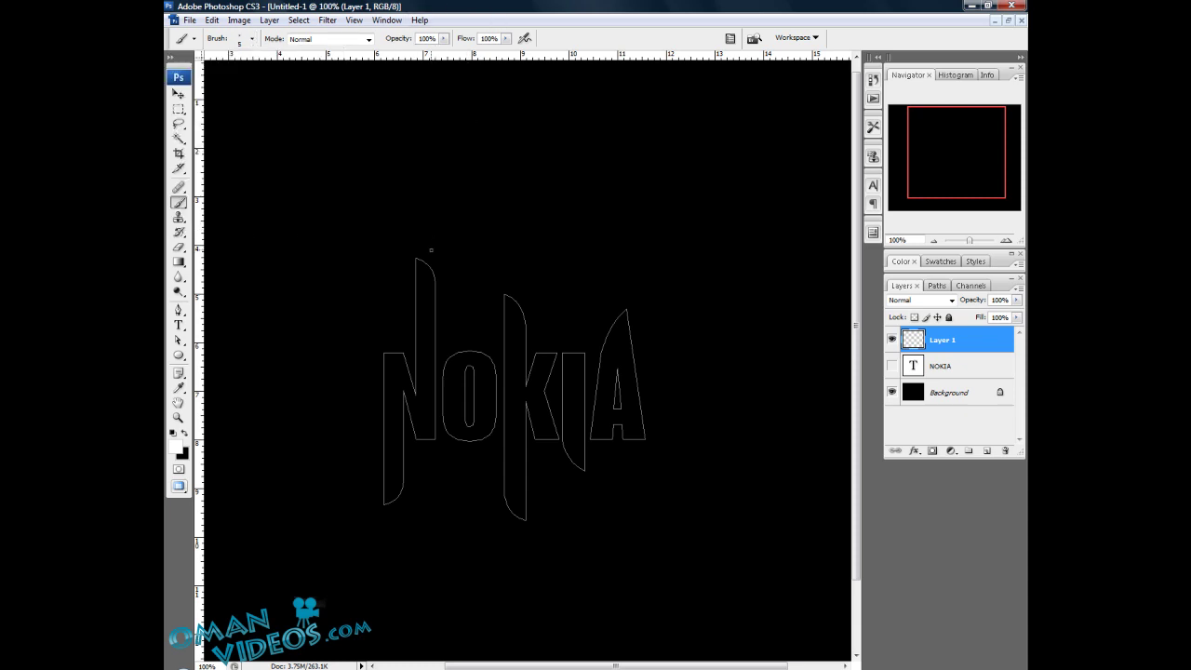
Test the brush above the letters, undo the stroke, and switch to the hard round 5 px preset without scattering
{"action": "left_click_drag", "start_coordinate": [432, 245], "coordinate": [491, 243]}
{"action": "key", "text": "ctrl+z"}
{"action": "key", "text": "F5"}
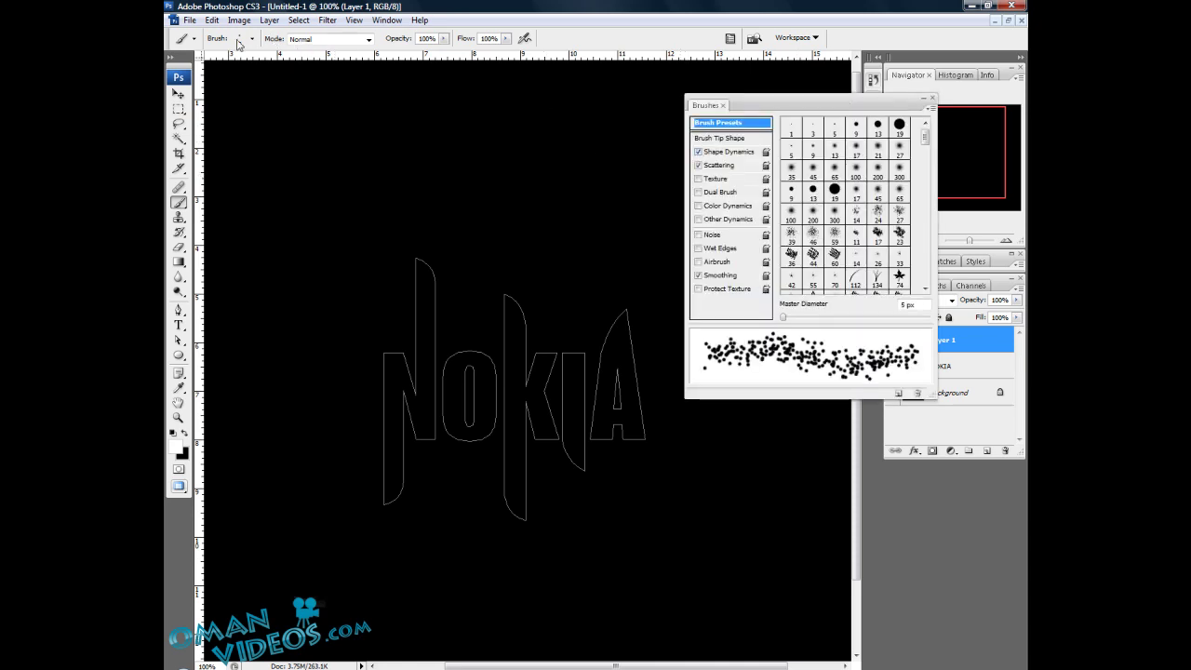
{"action": "left_click", "coordinate": [251, 38]}
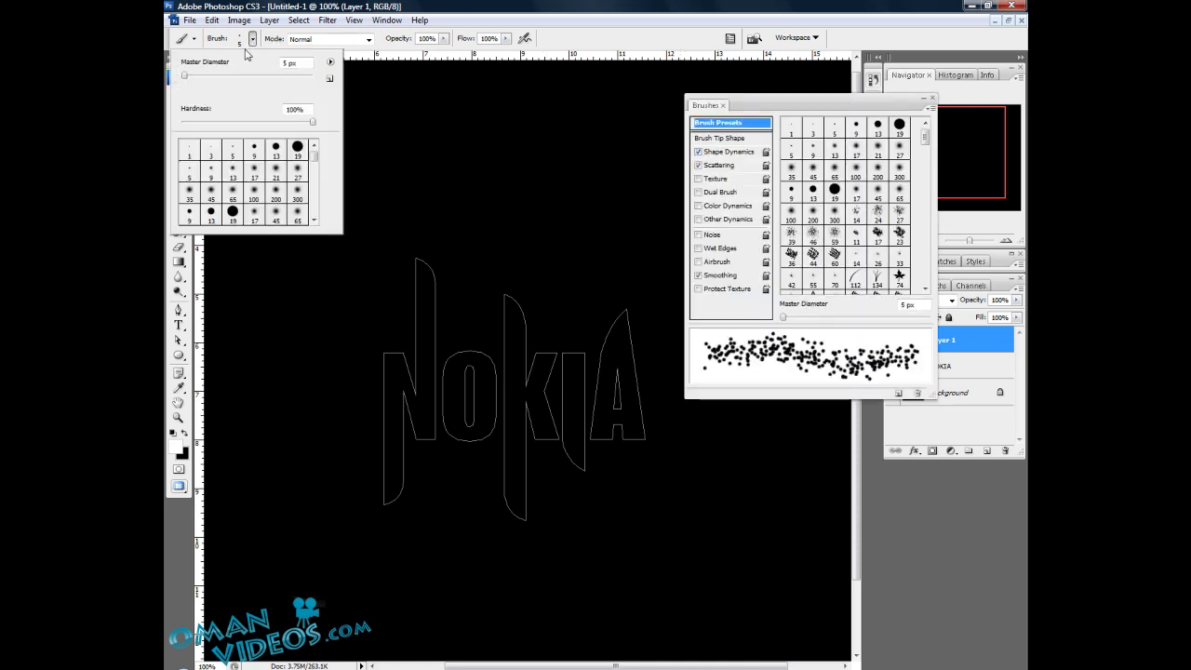
{"action": "left_click", "coordinate": [213, 151]}
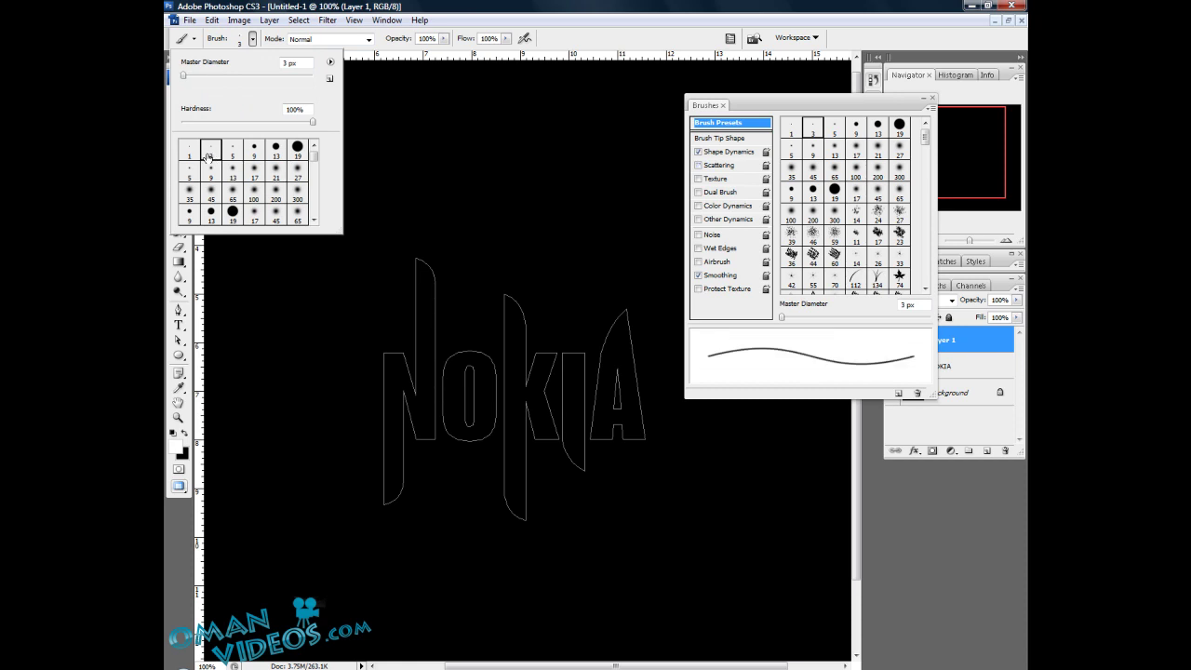
{"action": "left_click", "coordinate": [232, 152]}
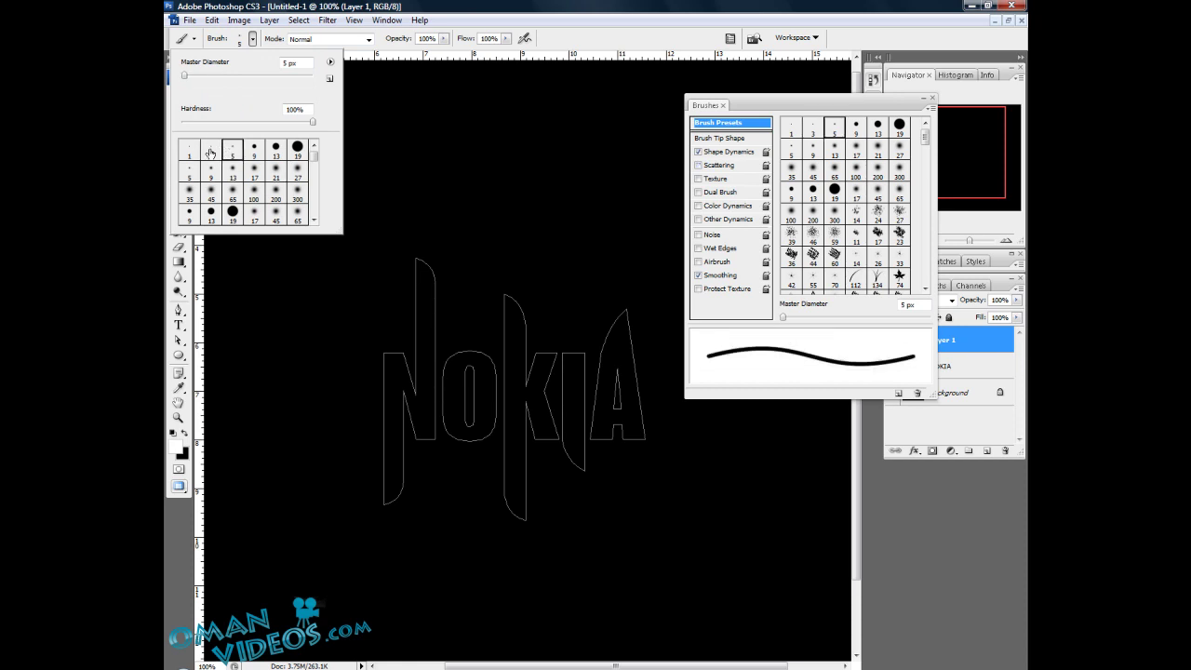
{"action": "left_click", "coordinate": [211, 151]}
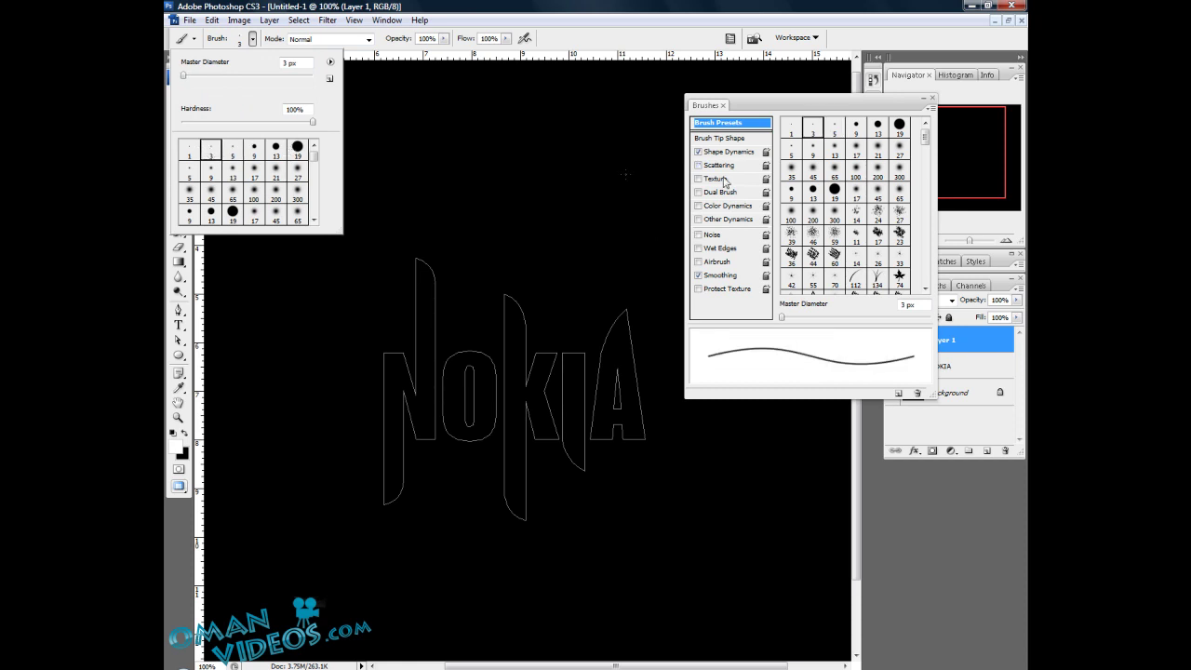
{"action": "left_click", "coordinate": [933, 101]}
{"action": "left_click", "coordinate": [252, 38]}
{"action": "left_click", "coordinate": [233, 149]}
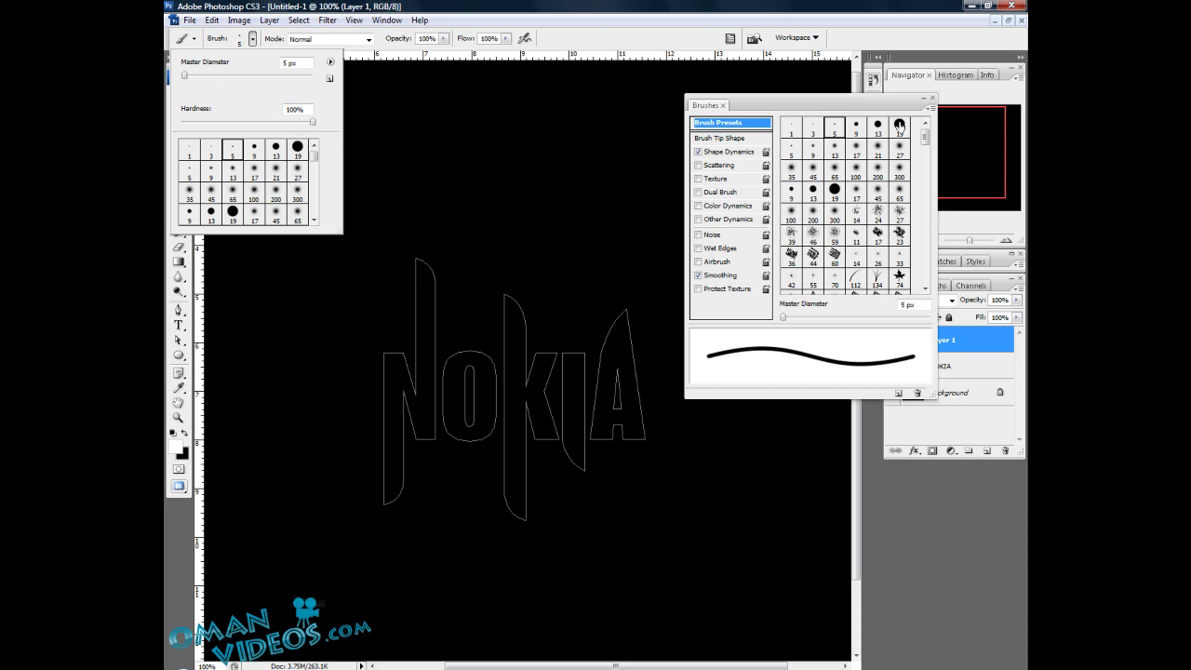
{"action": "left_click", "coordinate": [933, 99]}
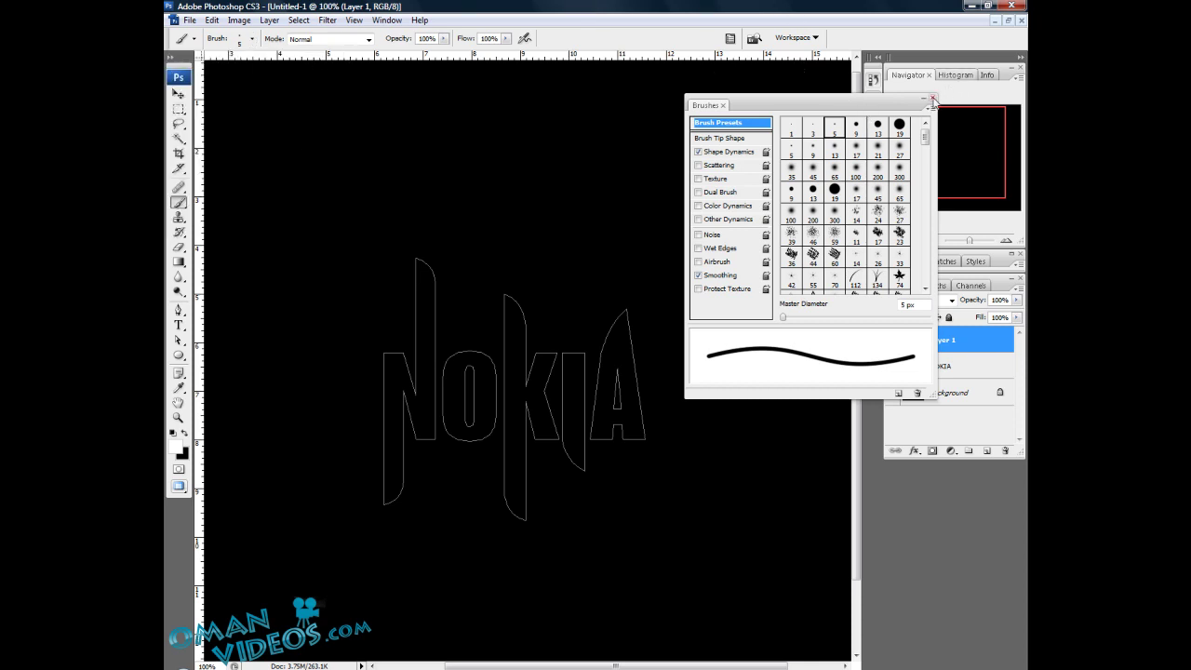
{"action": "left_click", "coordinate": [933, 98]}
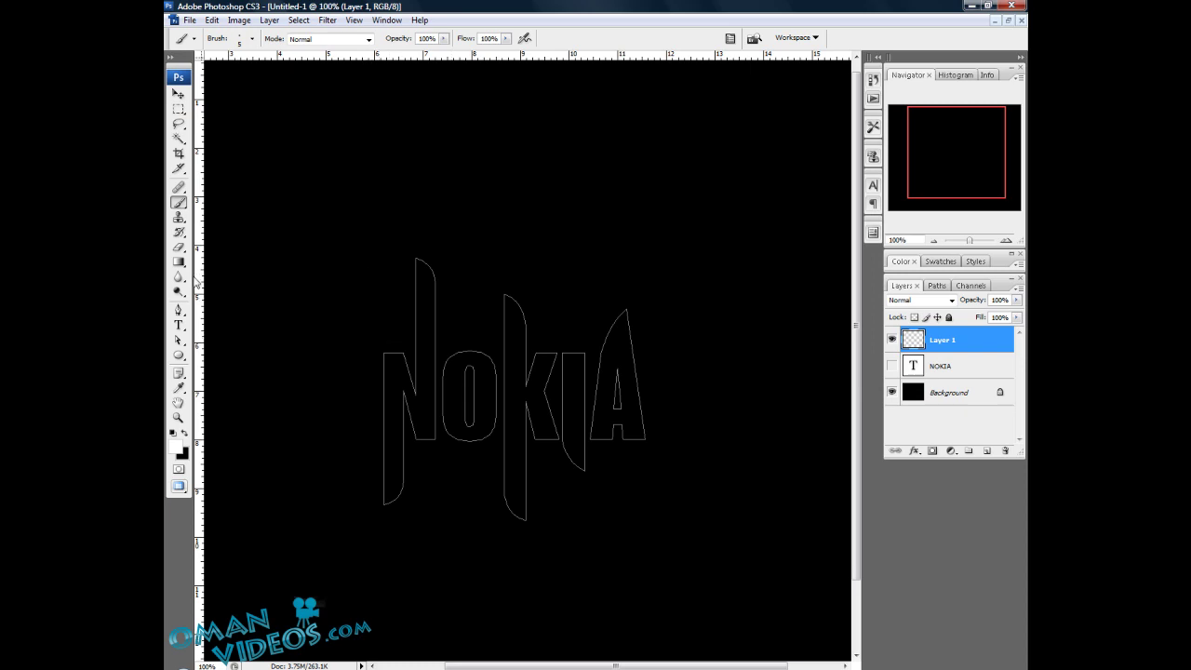
Stroke the NOKIA path on the new layer using the Brush, with Simulate Pressure off
{"action": "left_click", "coordinate": [177, 310]}
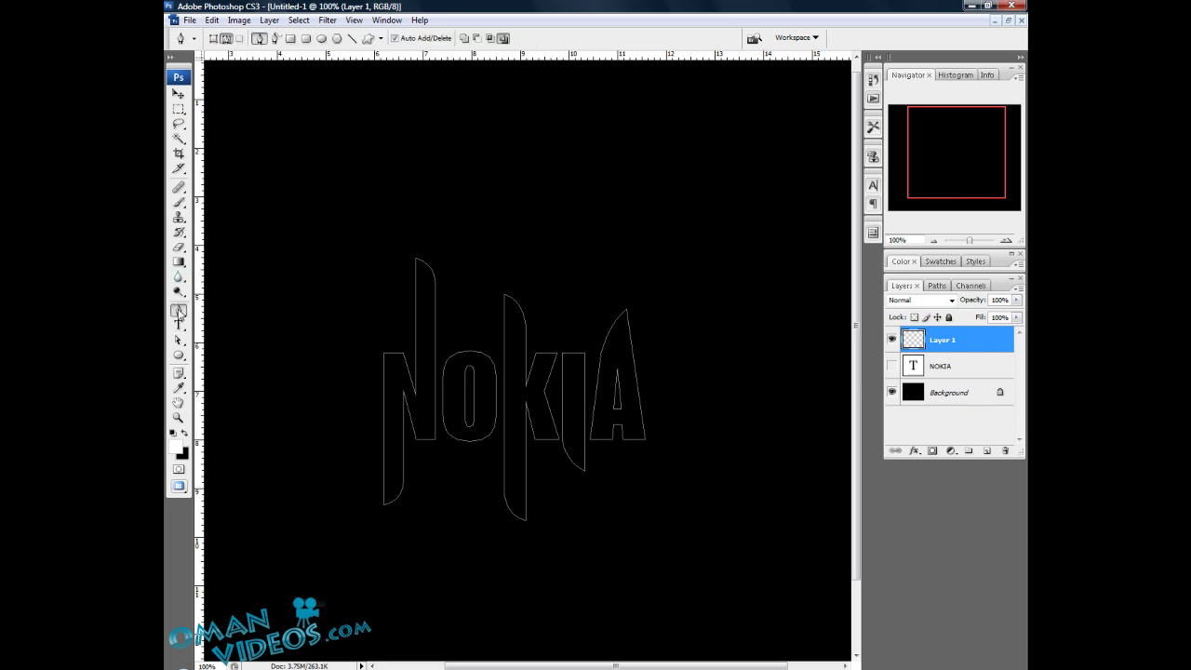
{"action": "right_click", "coordinate": [450, 404]}
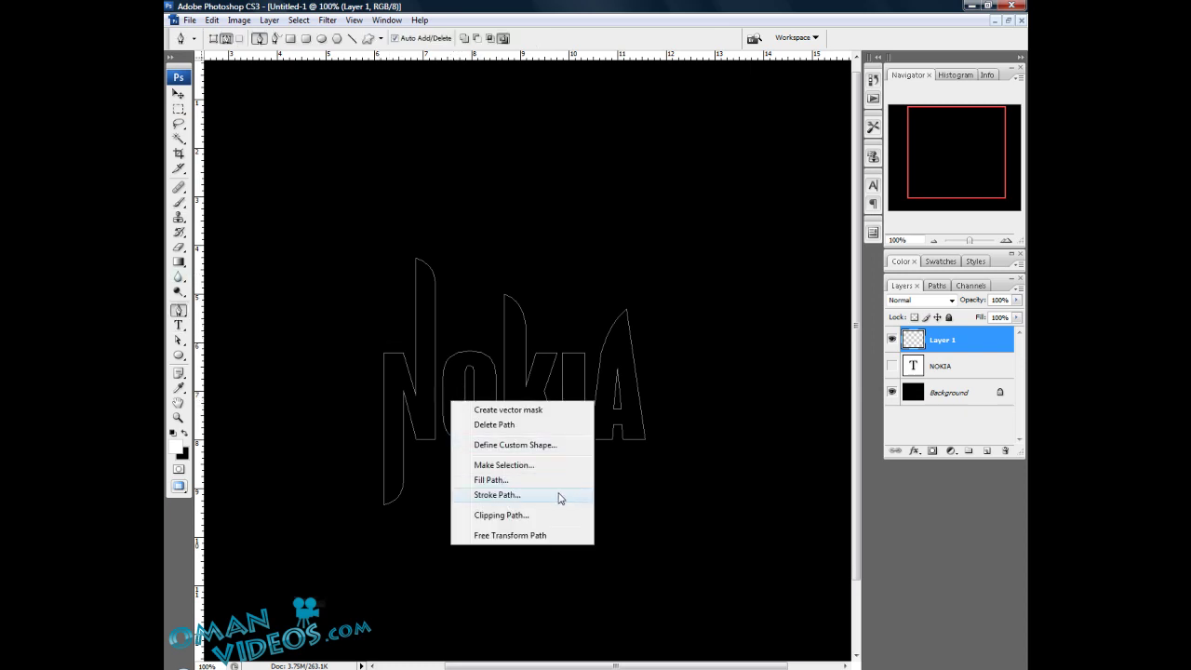
{"action": "left_click", "coordinate": [494, 495]}
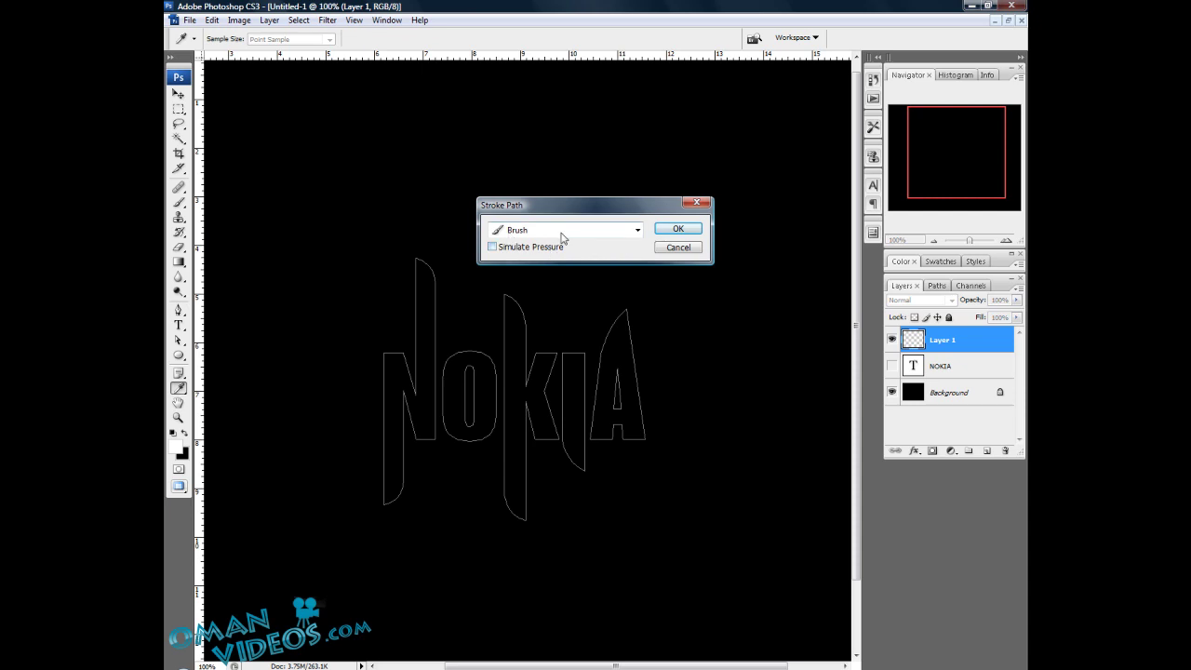
{"action": "left_click", "coordinate": [607, 234]}
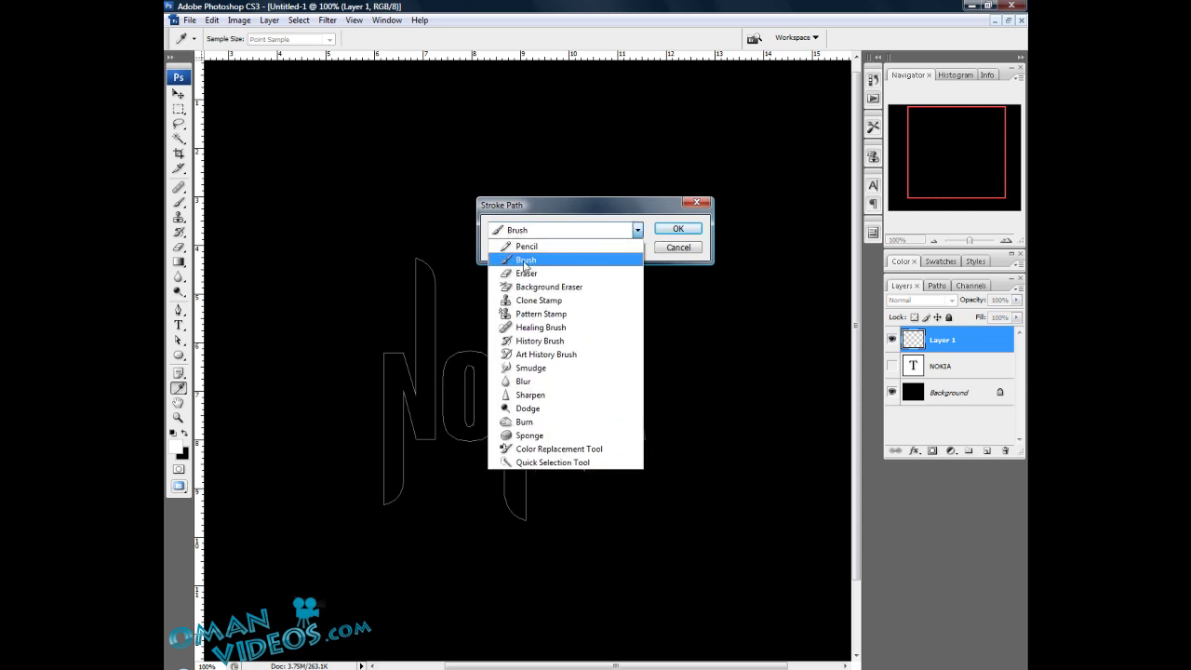
{"action": "left_click", "coordinate": [524, 261]}
{"action": "left_click", "coordinate": [678, 229]}
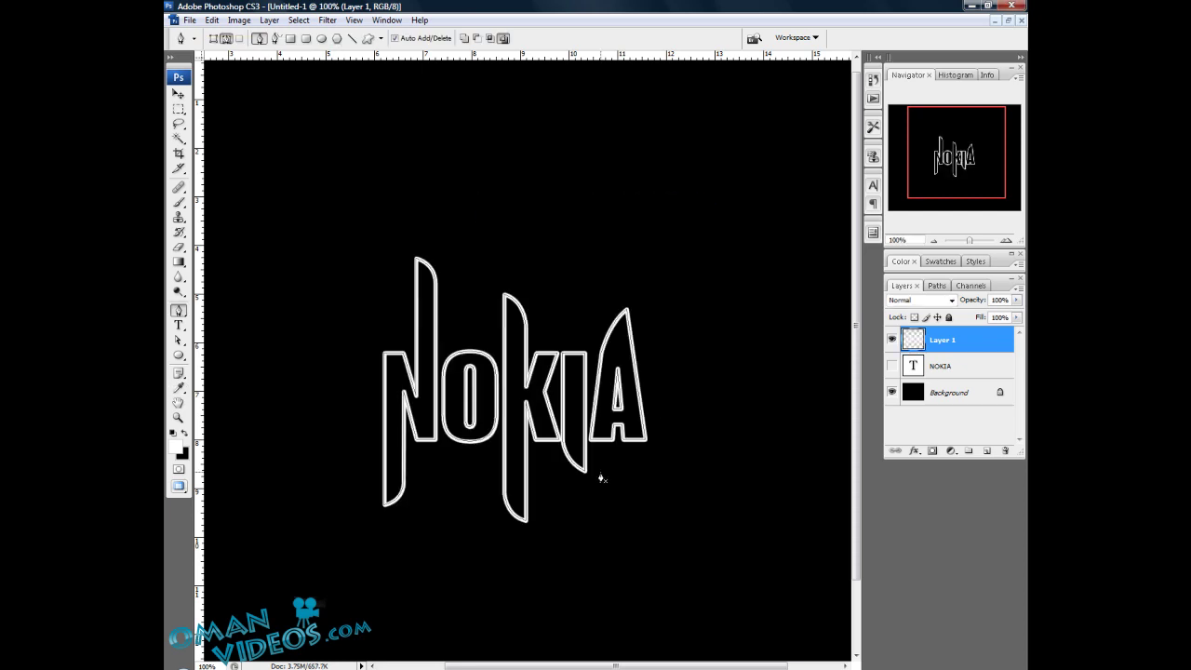
Delete the NOKIA path from the canvas, leaving only the white brush stroke on its layer
{"action": "scroll", "coordinate": [504, 371], "scroll_direction": "down", "scroll_amount": 3}
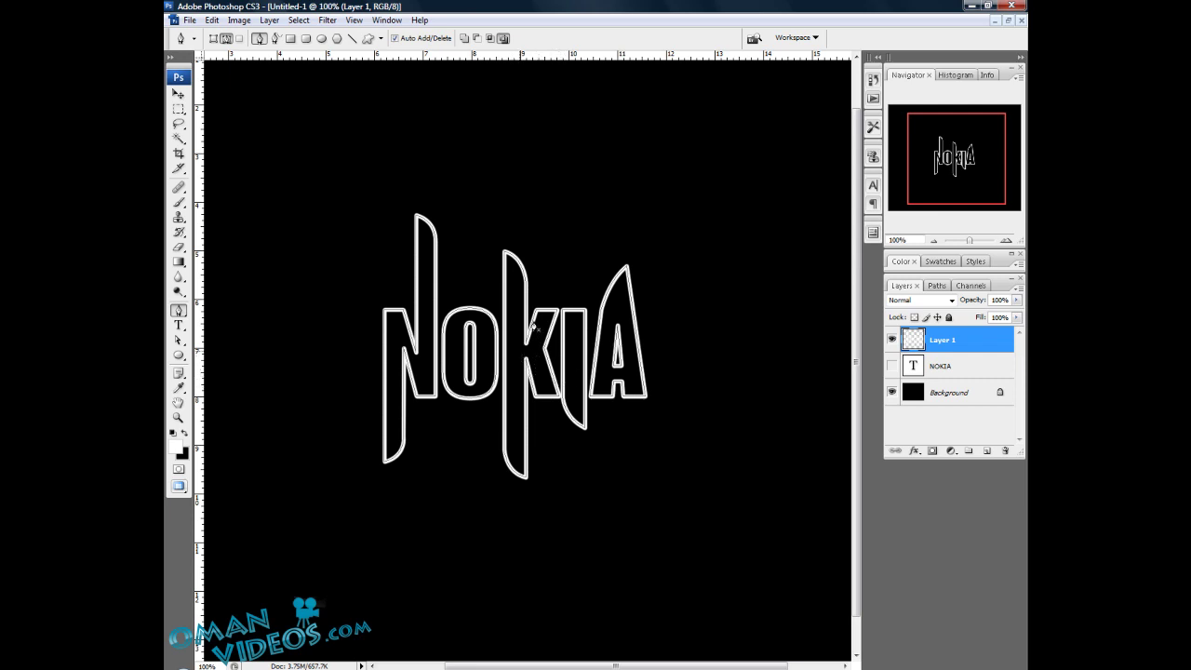
{"action": "key", "text": "v"}
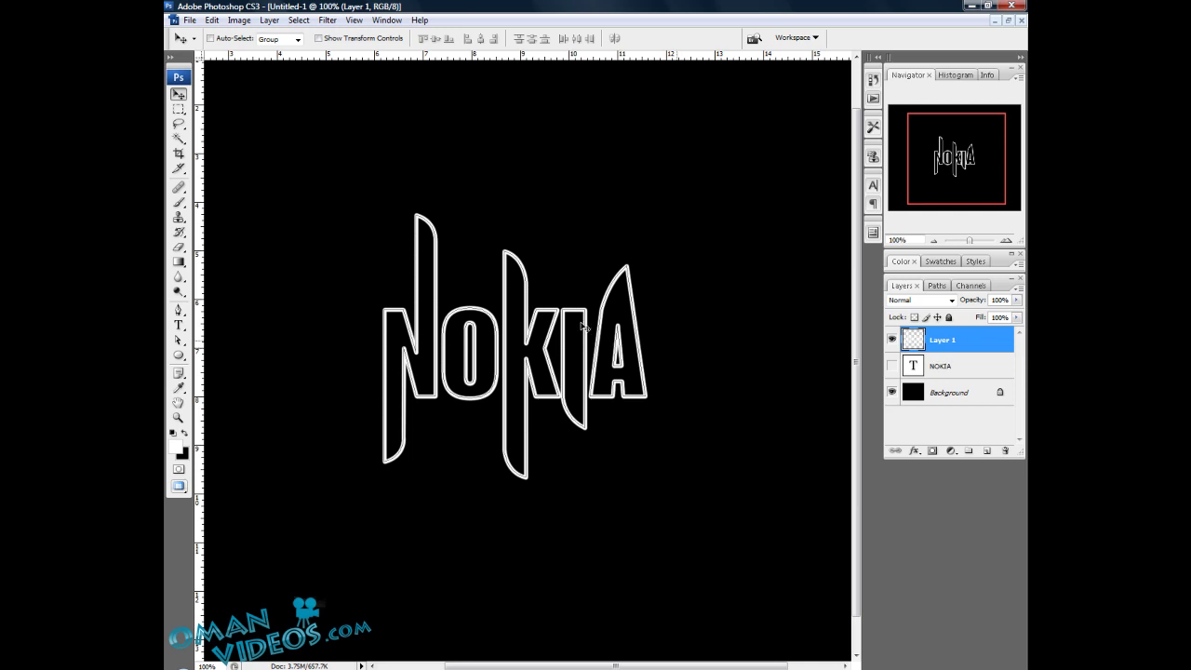
{"action": "left_click", "coordinate": [955, 366]}
{"action": "left_click", "coordinate": [949, 340]}
{"action": "key", "text": "p"}
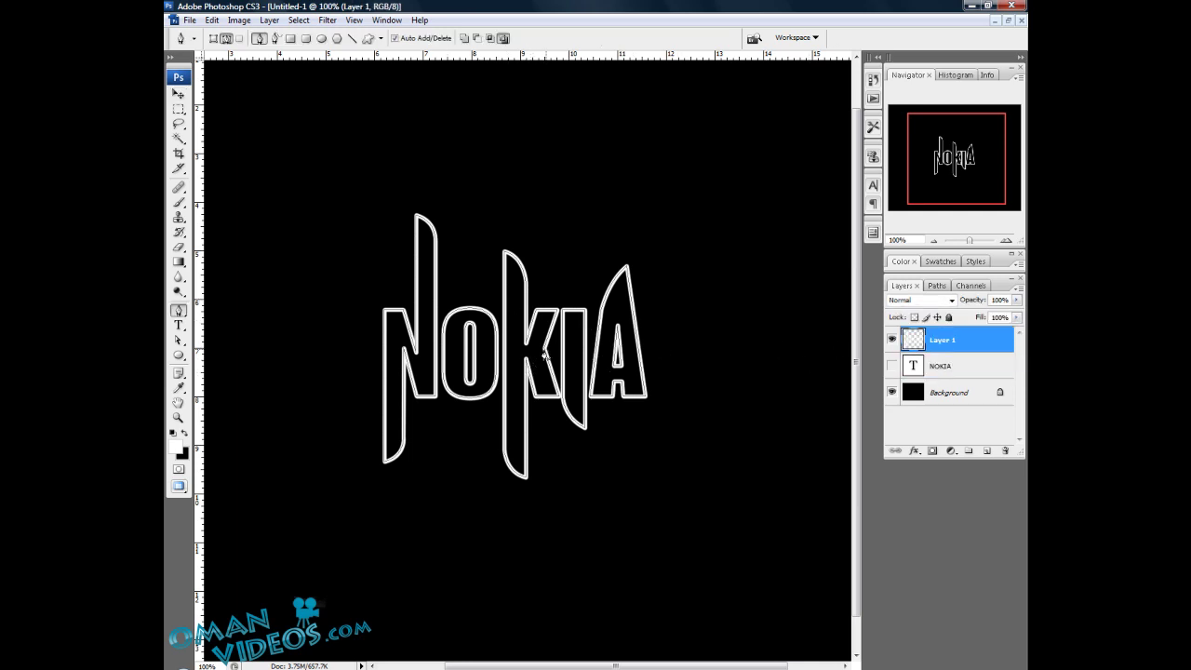
{"action": "right_click", "coordinate": [533, 354]}
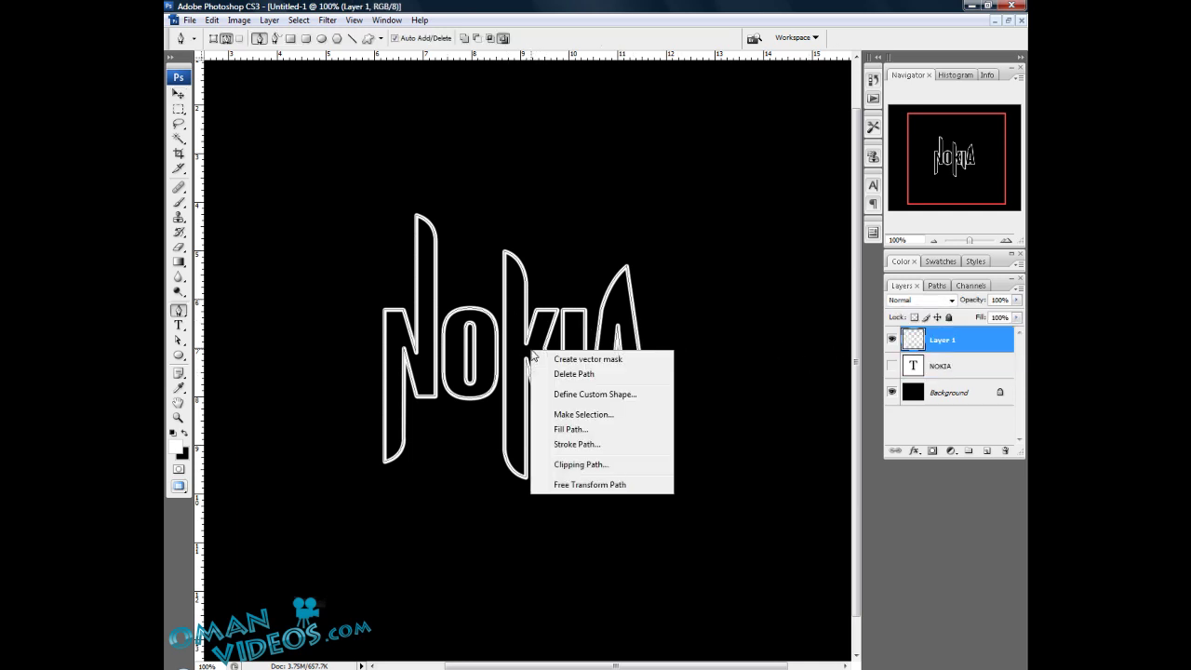
{"action": "left_click", "coordinate": [586, 374]}
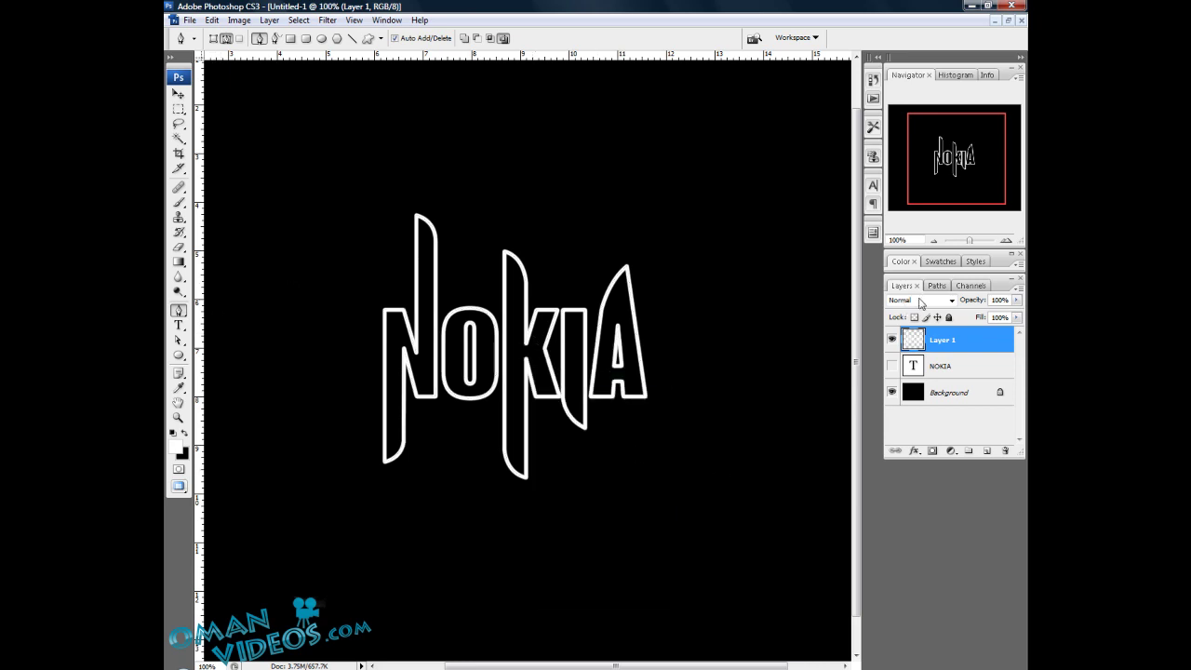
{"action": "left_click", "coordinate": [935, 286]}
{"action": "left_click", "coordinate": [900, 286]}
{"action": "key", "text": "v"}
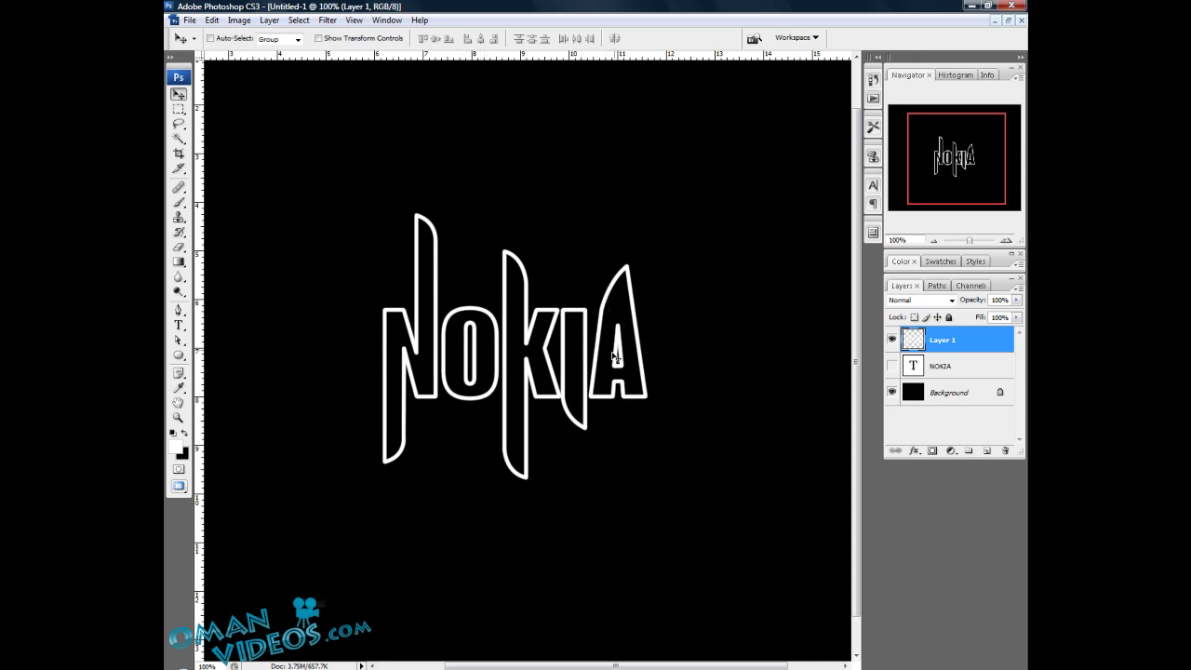
Rename the layer holding the white letter stroke as Outline
{"action": "left_click_drag", "start_coordinate": [547, 314], "coordinate": [554, 332]}
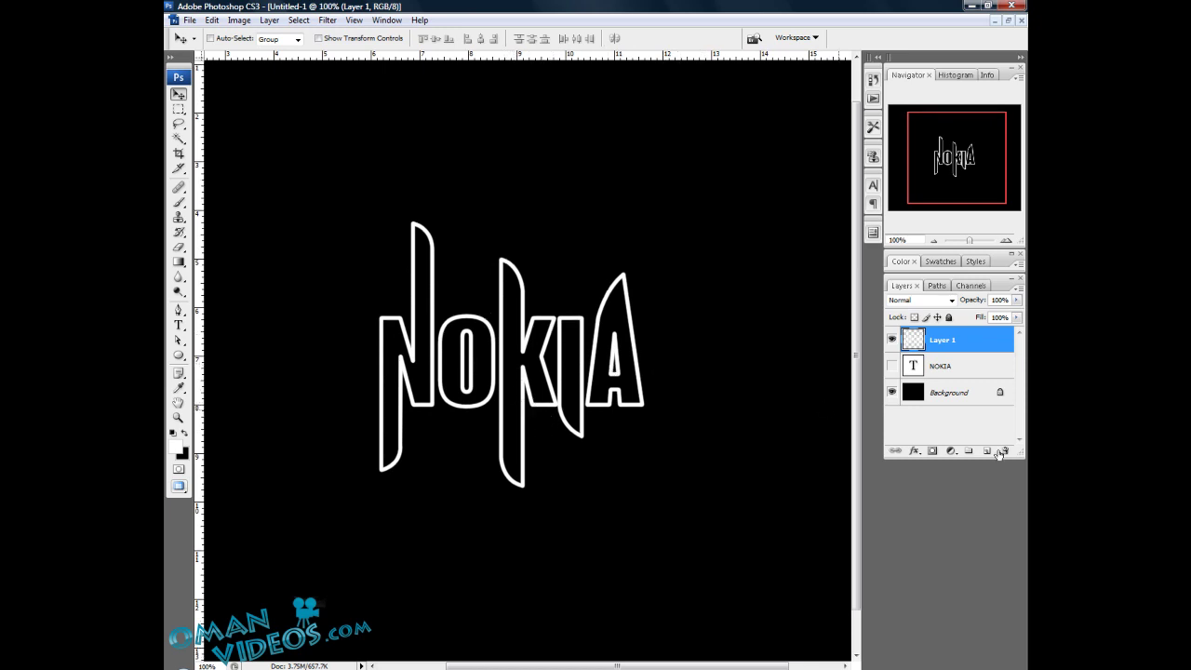
{"action": "double_click", "coordinate": [944, 341]}
{"action": "type", "text": "outline"}
{"action": "key", "text": "Return"}
Add a new layer above the Outline layer and name it Fill
{"action": "left_click", "coordinate": [987, 451]}
{"action": "double_click", "coordinate": [942, 342]}
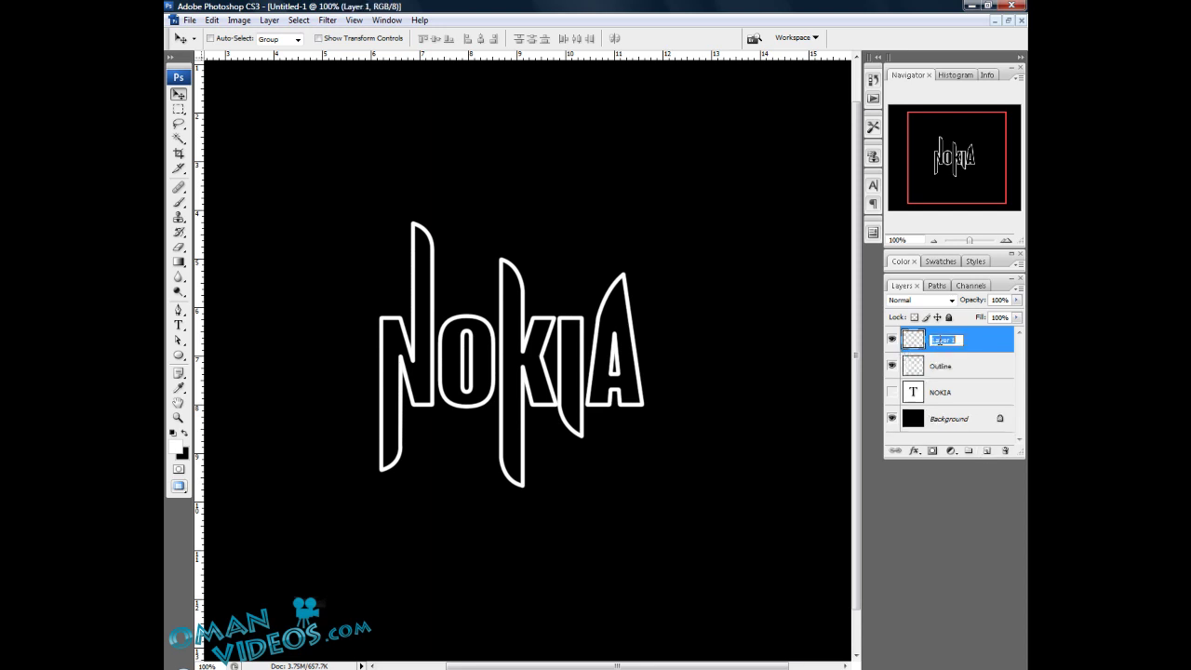
{"action": "type", "text": "Fill"}
{"action": "key", "text": "Return"}
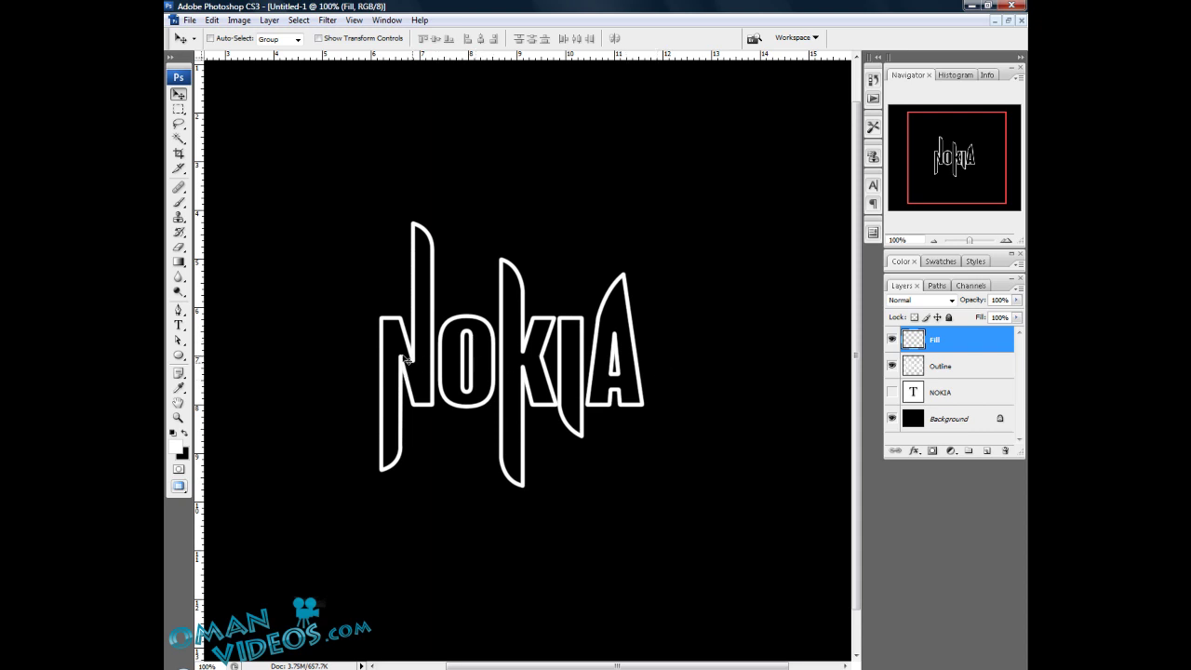
Select the interiors of all the NOKIA letters on the Outline layer with the Magic Wand, adding each region to the selection
{"action": "left_click", "coordinate": [179, 138]}
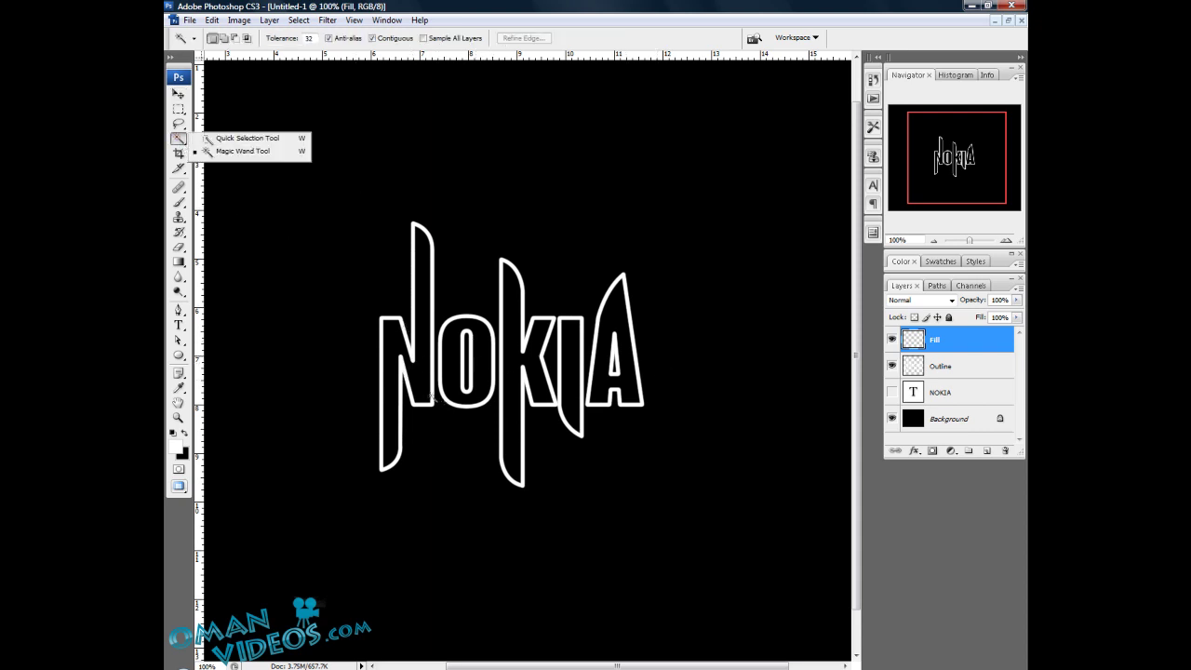
{"action": "left_click", "coordinate": [390, 387]}
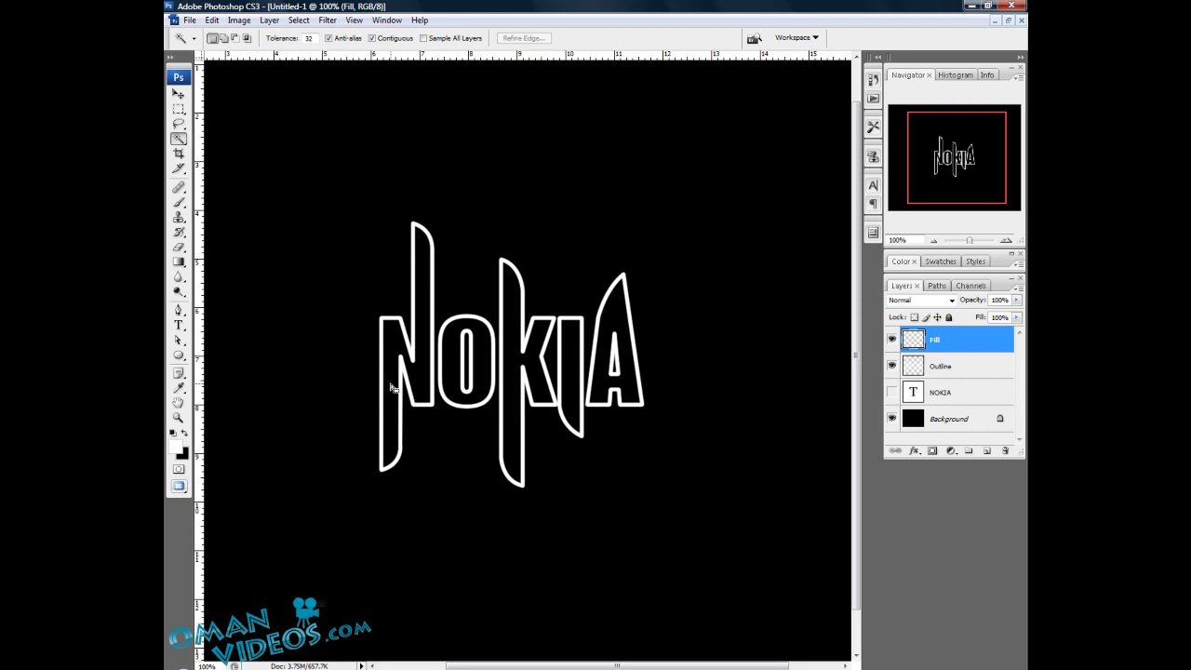
{"action": "left_click", "coordinate": [921, 368]}
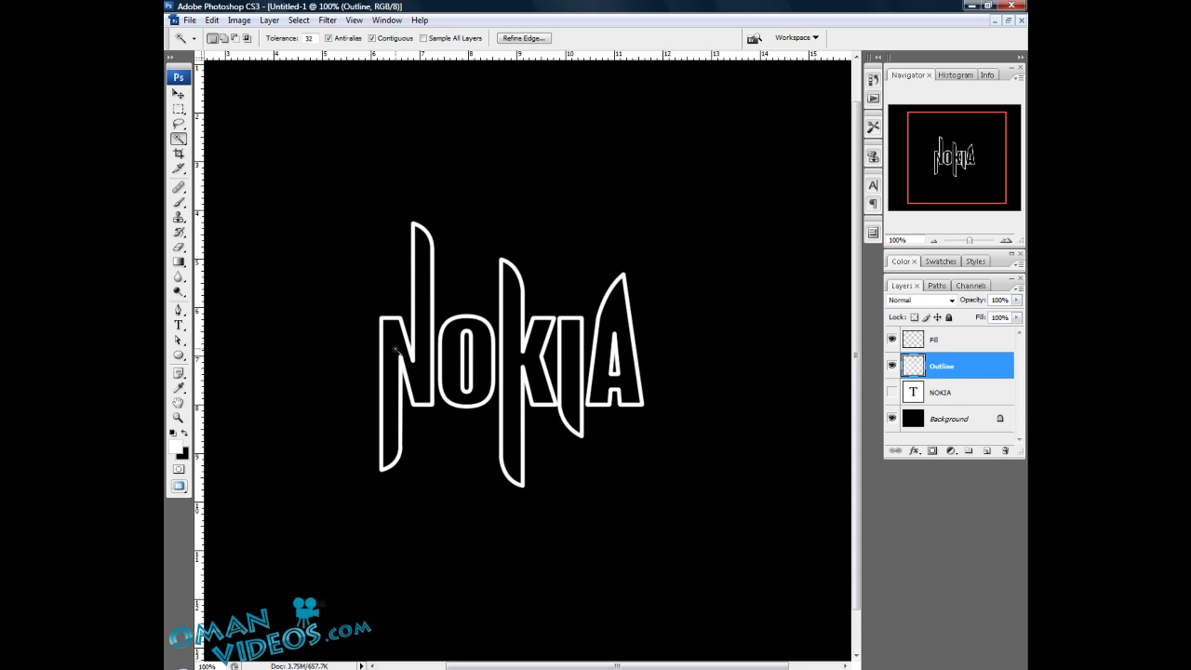
{"action": "left_click", "coordinate": [397, 350]}
{"action": "key", "text": "shift"}
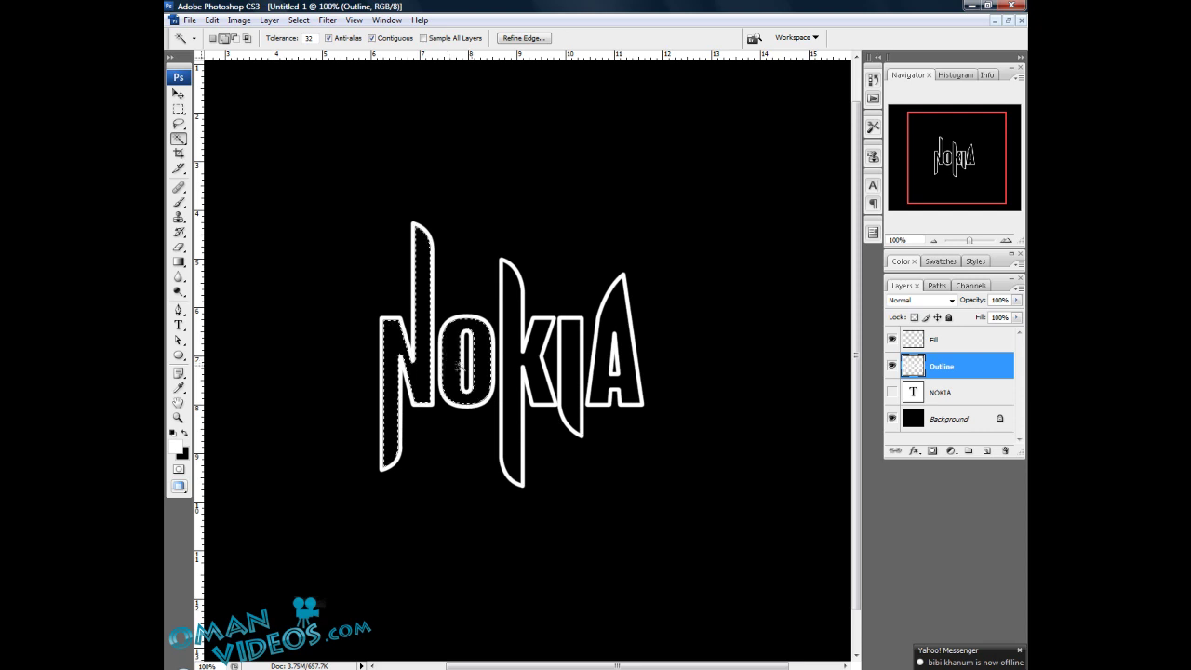
{"action": "left_click", "coordinate": [508, 368]}
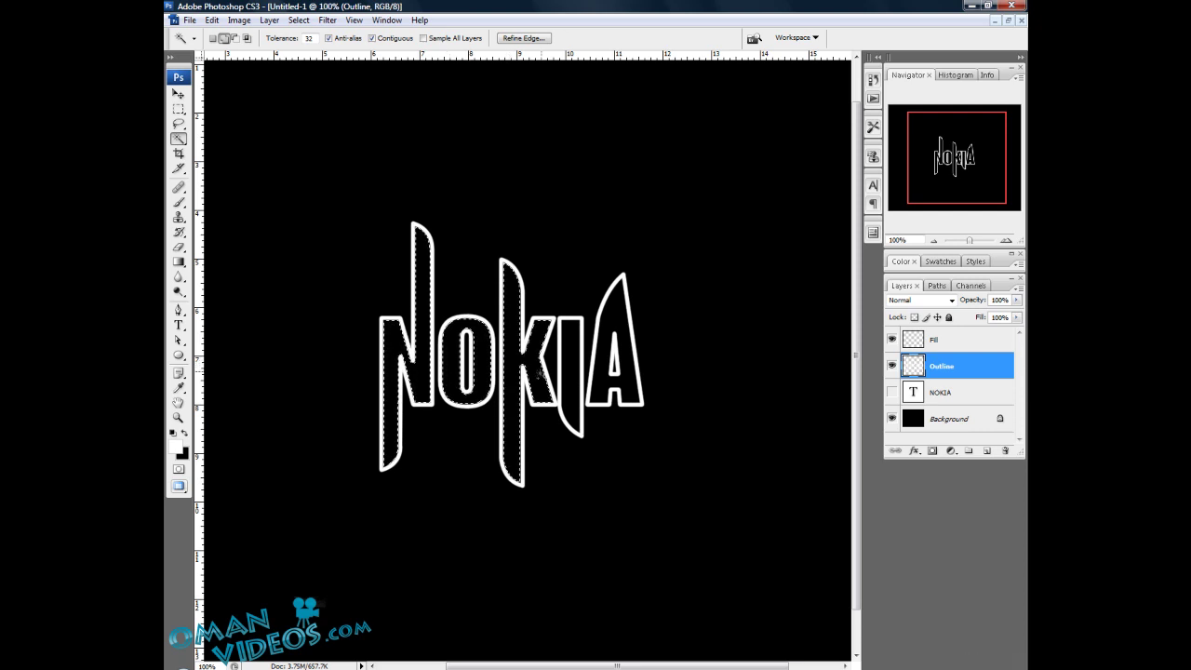
{"action": "left_click", "coordinate": [574, 366]}
{"action": "left_click", "coordinate": [607, 364]}
Make the Fill layer active and choose a light grey-to-white gradient preset for the Gradient tool
{"action": "key", "text": "alt+bracketright"}
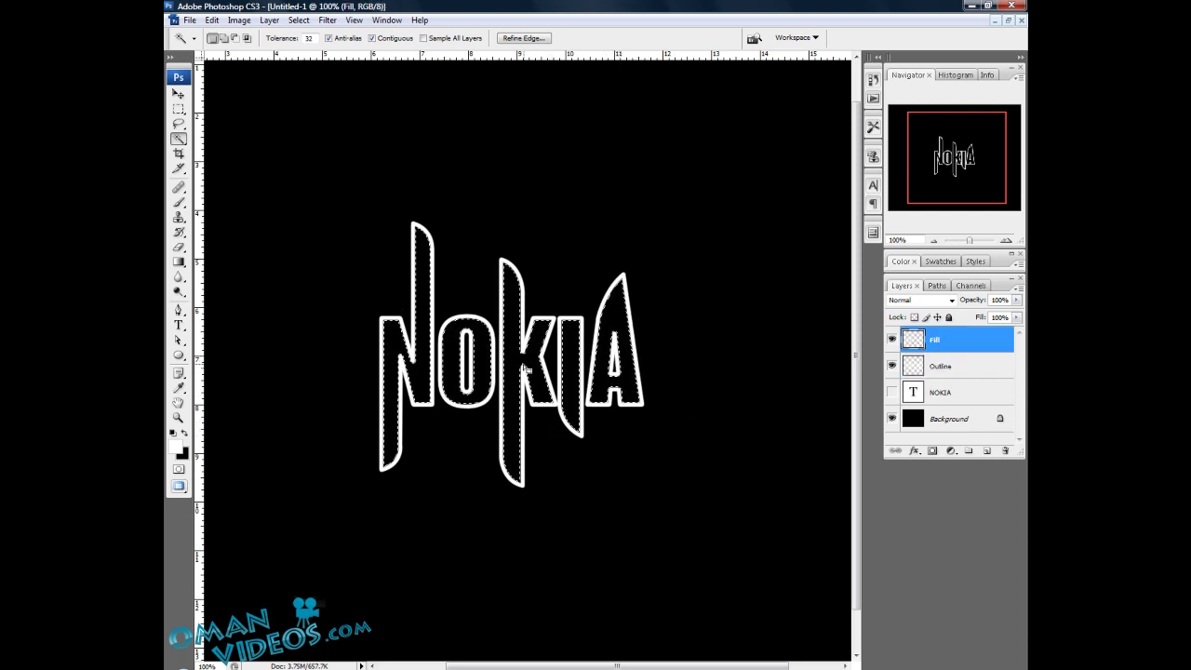
{"action": "left_click", "coordinate": [178, 261]}
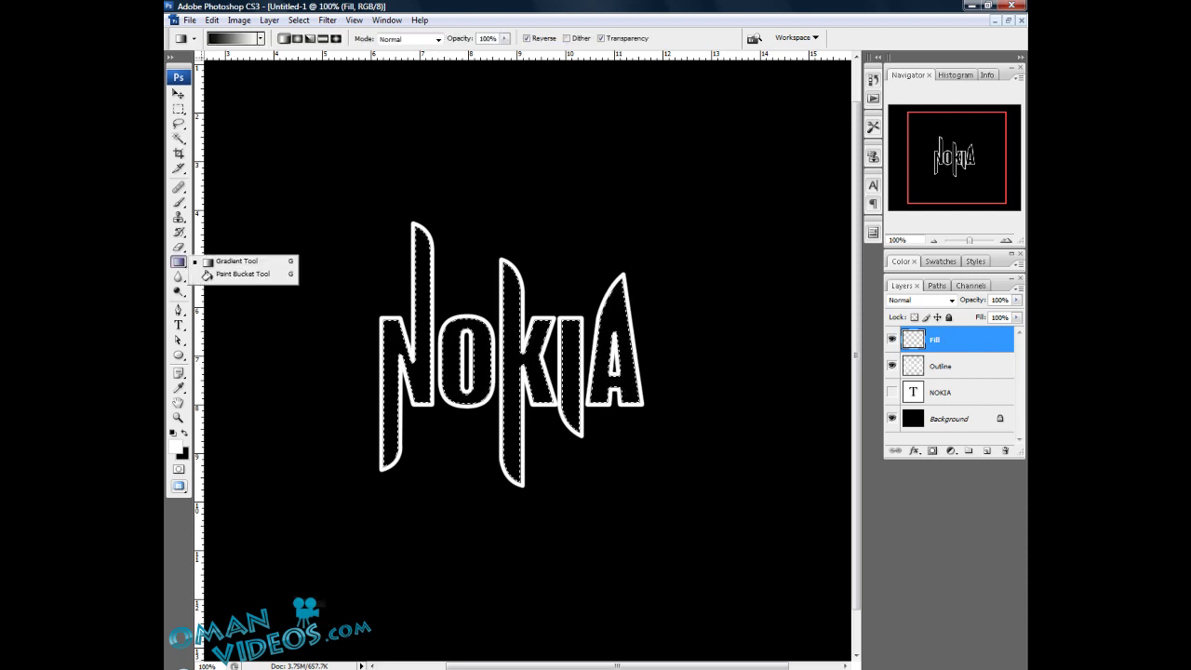
{"action": "left_click", "coordinate": [260, 39]}
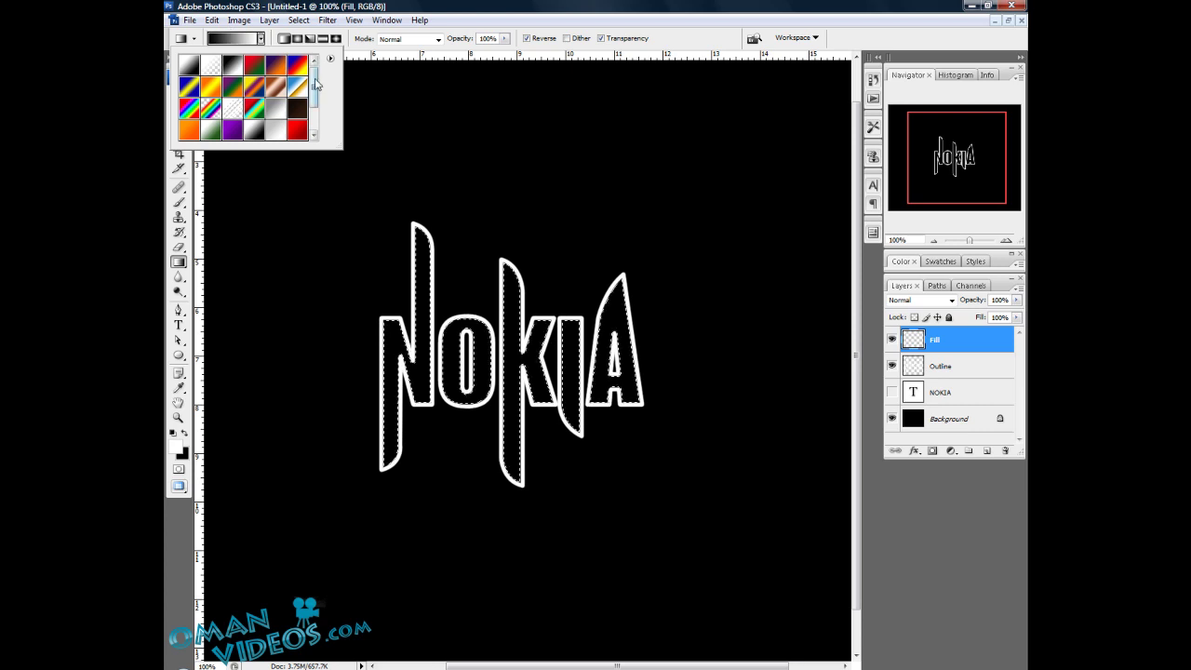
{"action": "left_click_drag", "start_coordinate": [314, 91], "coordinate": [314, 116]}
{"action": "left_click", "coordinate": [211, 109]}
{"action": "left_click", "coordinate": [228, 39]}
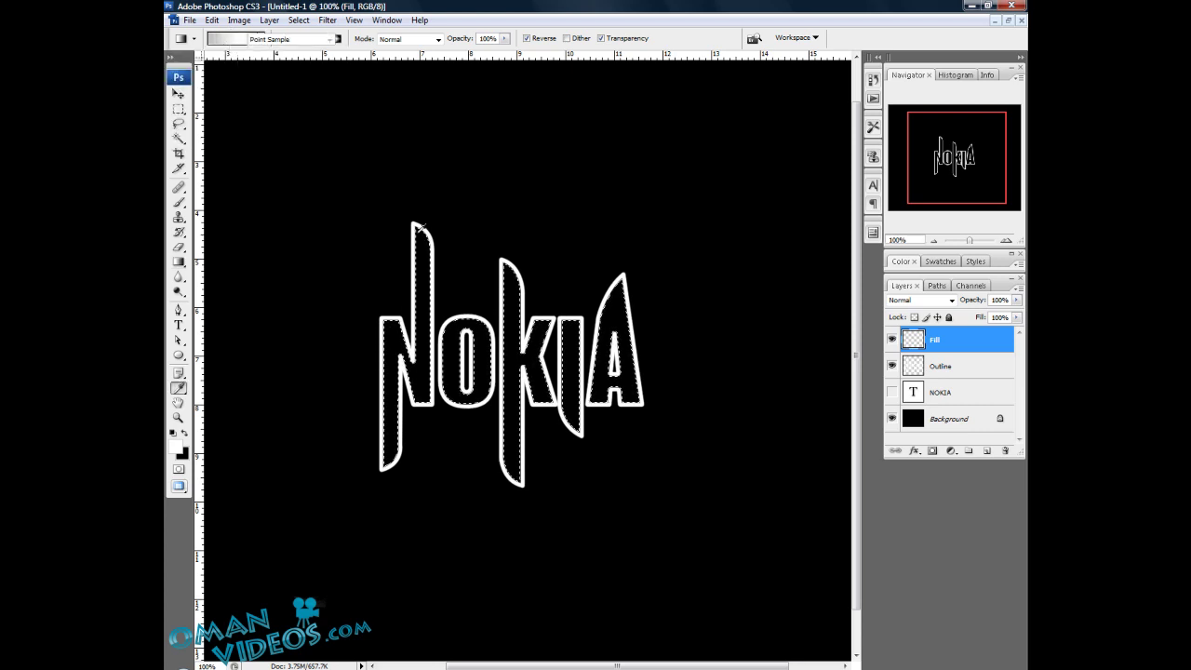
{"action": "left_click_drag", "start_coordinate": [696, 198], "coordinate": [535, 150]}
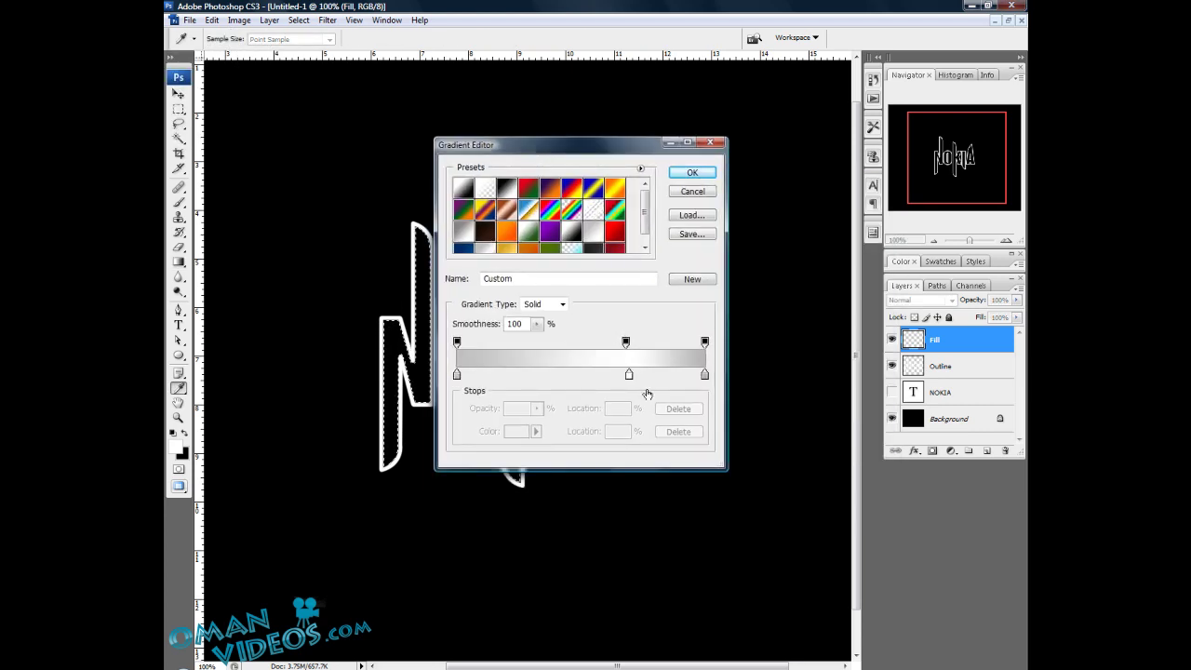
{"action": "left_click", "coordinate": [693, 174]}
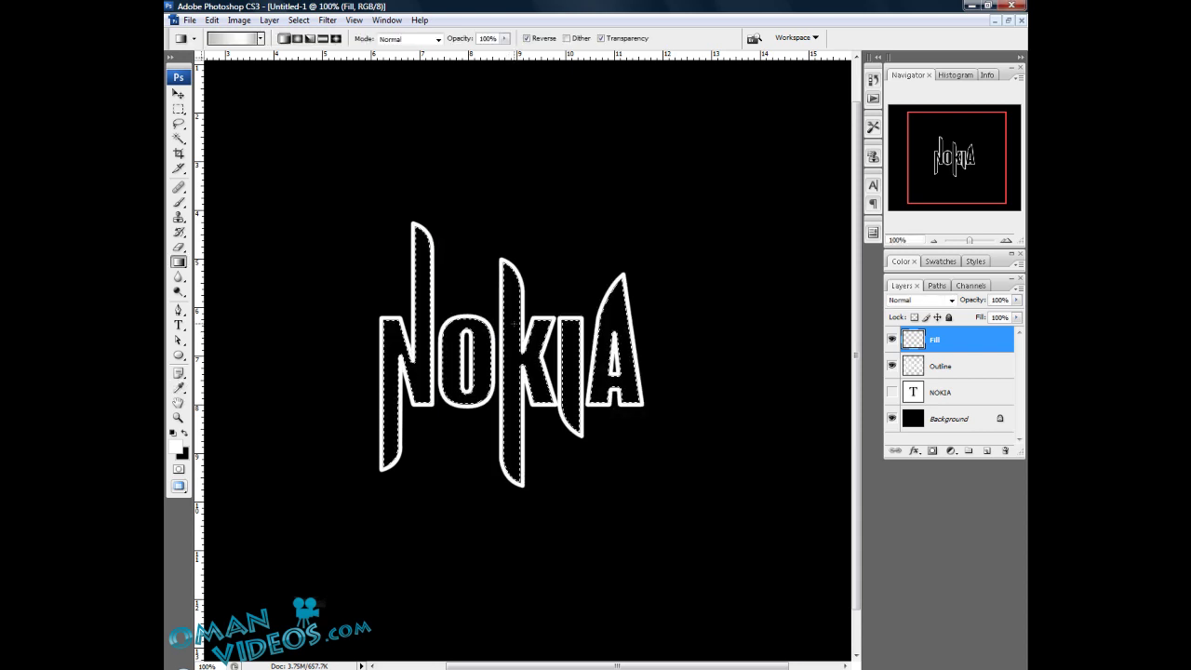
Fill the selected letter interiors with a vertical silver gradient on the Fill layer and deselect
{"action": "left_click_drag", "start_coordinate": [515, 322], "coordinate": [514, 323]}
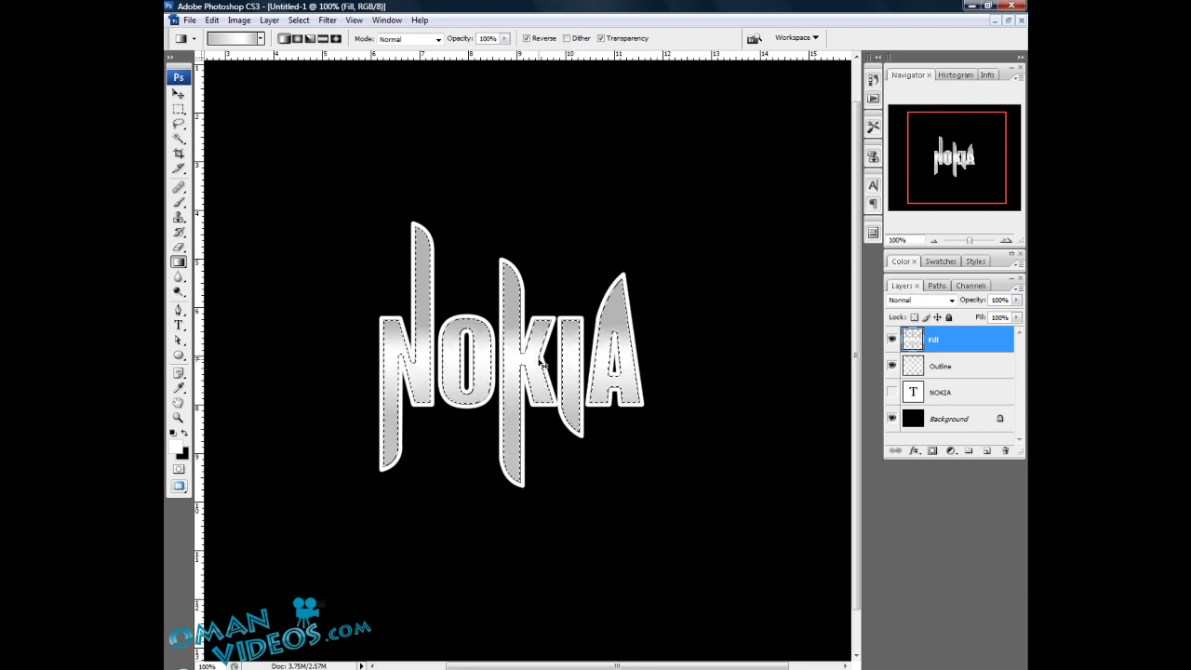
{"action": "key", "text": "ctrl+d"}
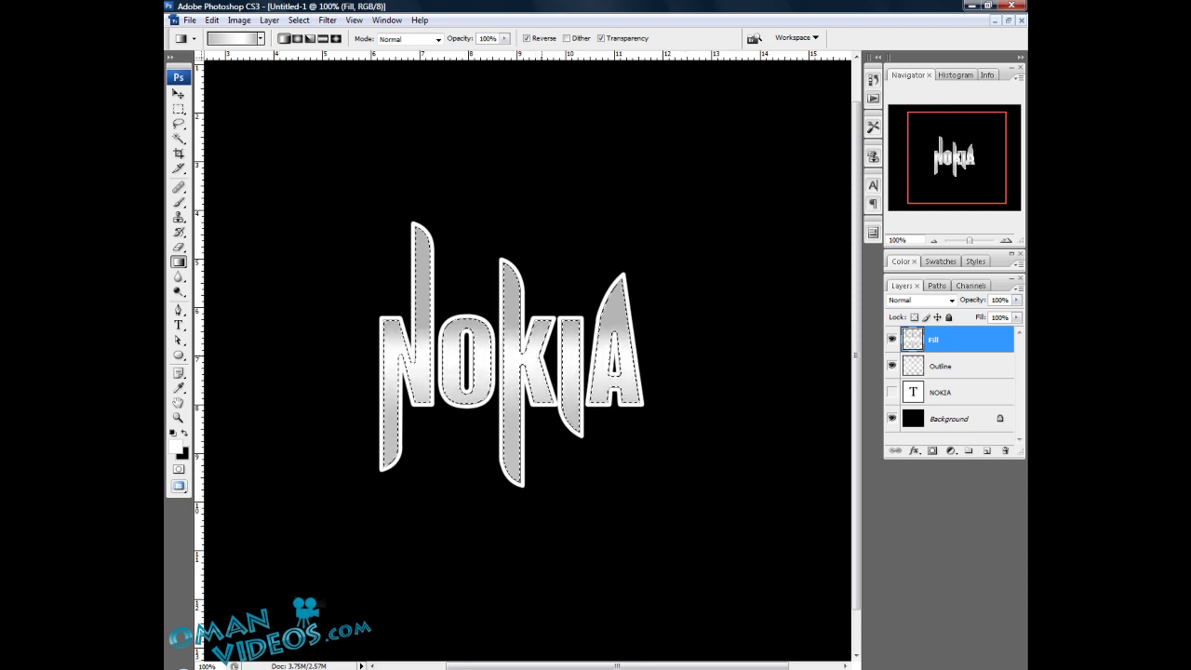
{"action": "key", "text": "v"}
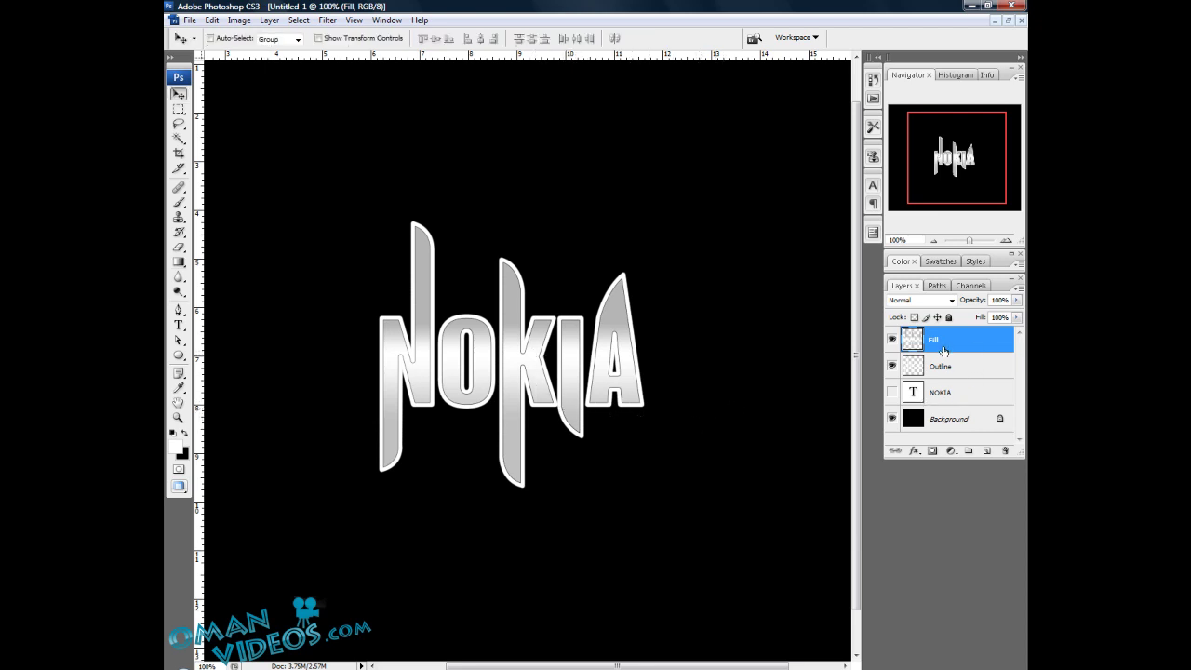
{"action": "double_click", "coordinate": [999, 346]}
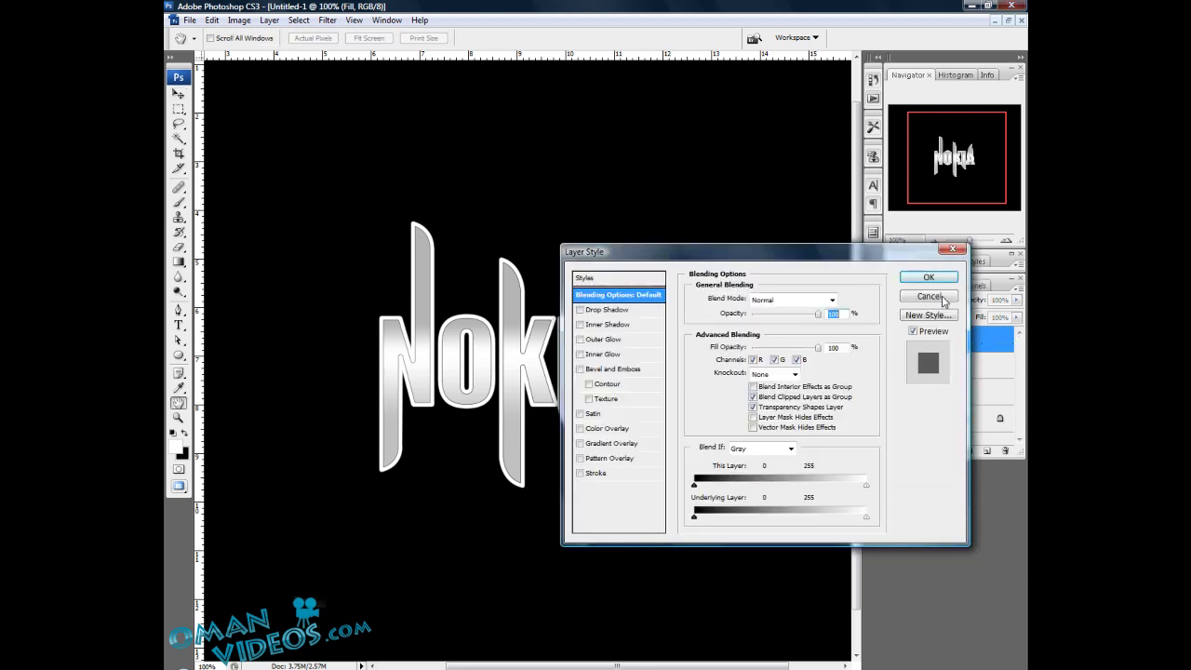
{"action": "left_click", "coordinate": [942, 297]}
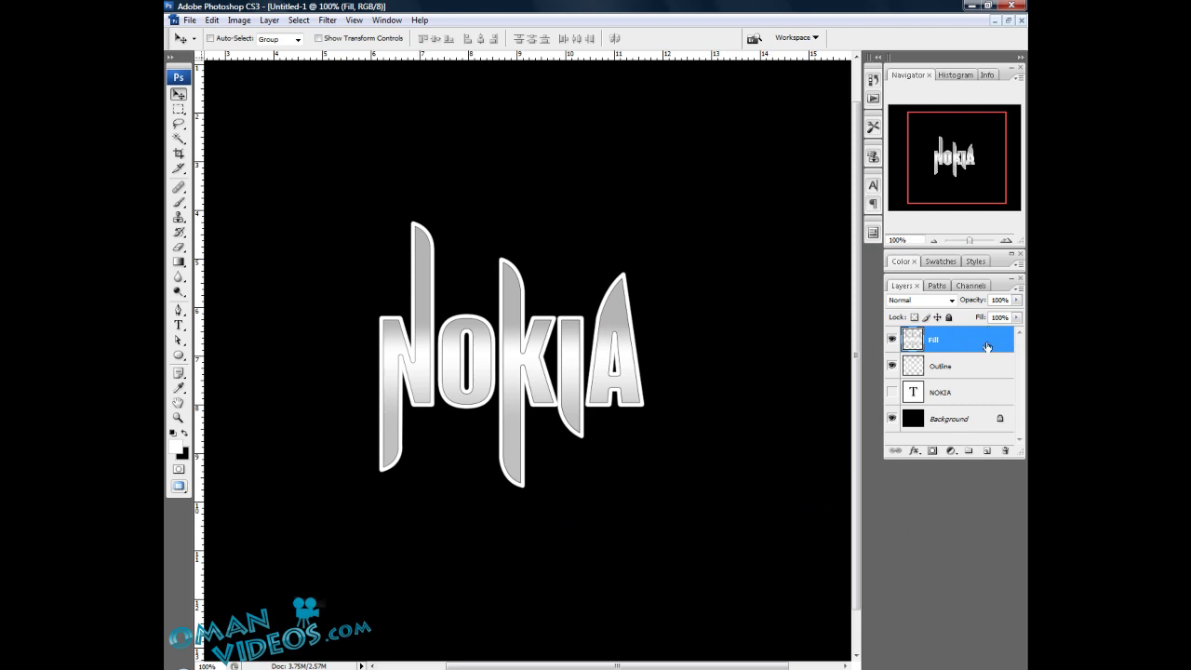
{"action": "right_click", "coordinate": [970, 337]}
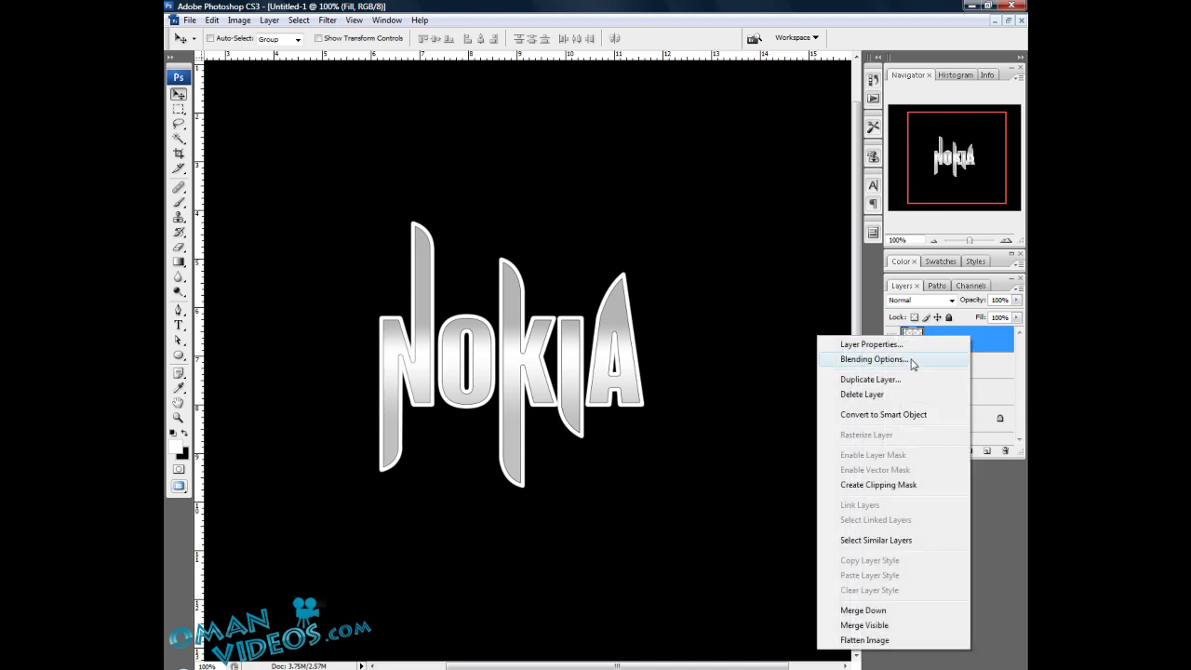
{"action": "left_click", "coordinate": [994, 331]}
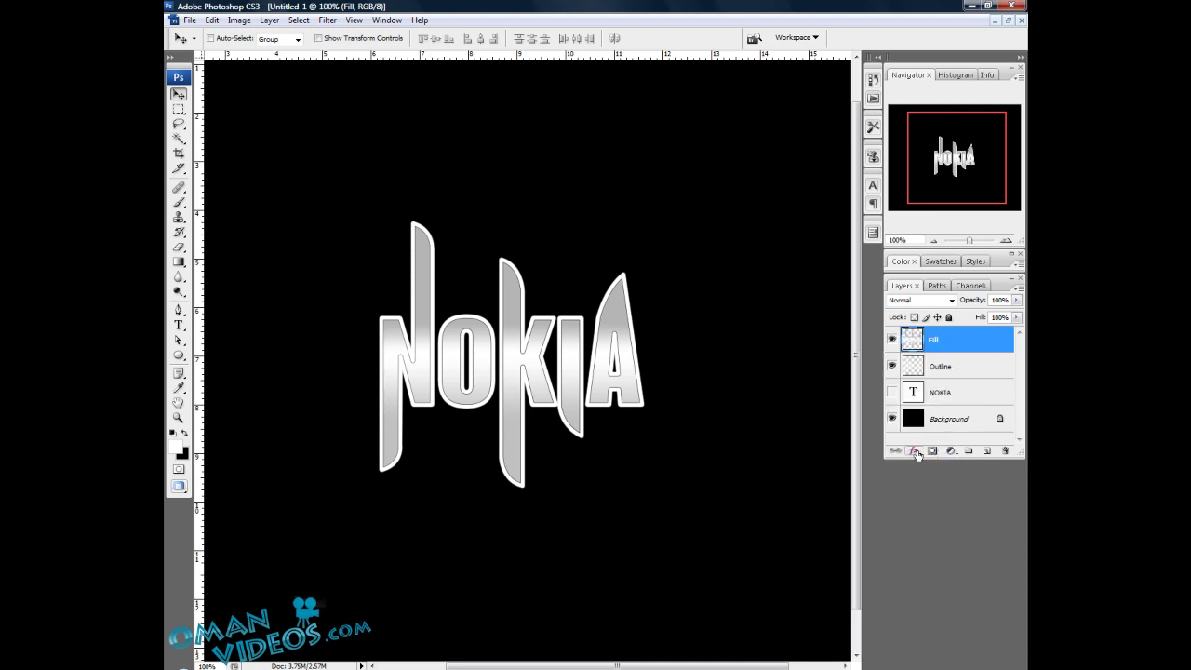
Add an Inner Shadow to the Fill layer with 50% opacity, 3 px distance and 3 px size
{"action": "left_click", "coordinate": [914, 452]}
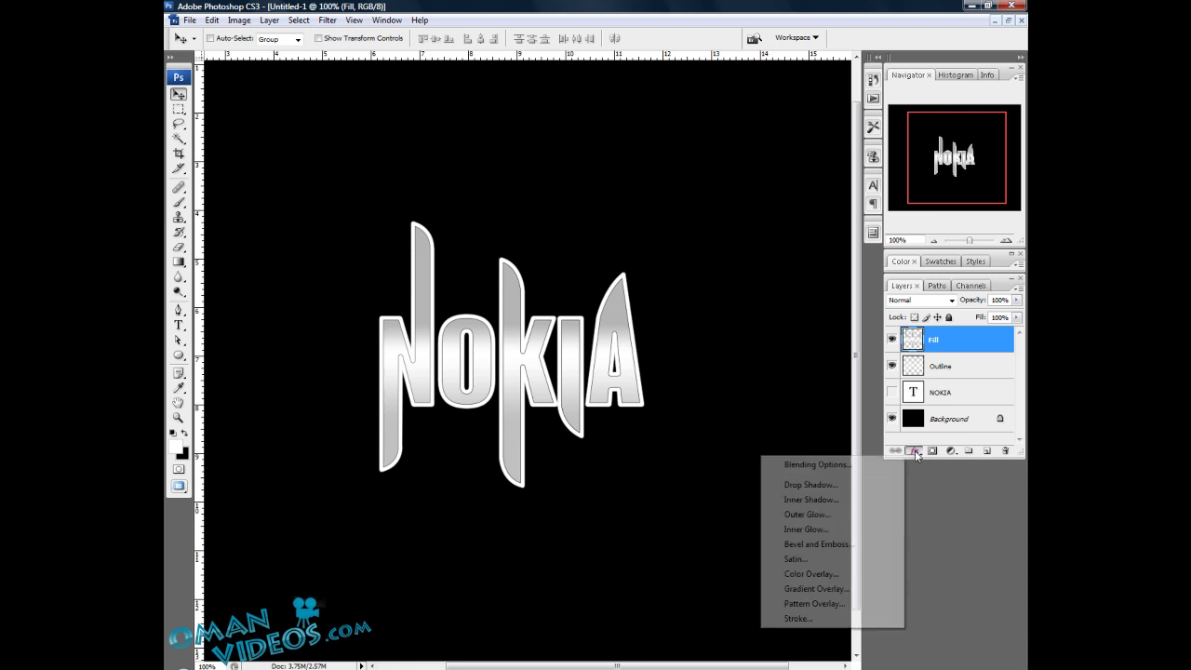
{"action": "left_click", "coordinate": [817, 464]}
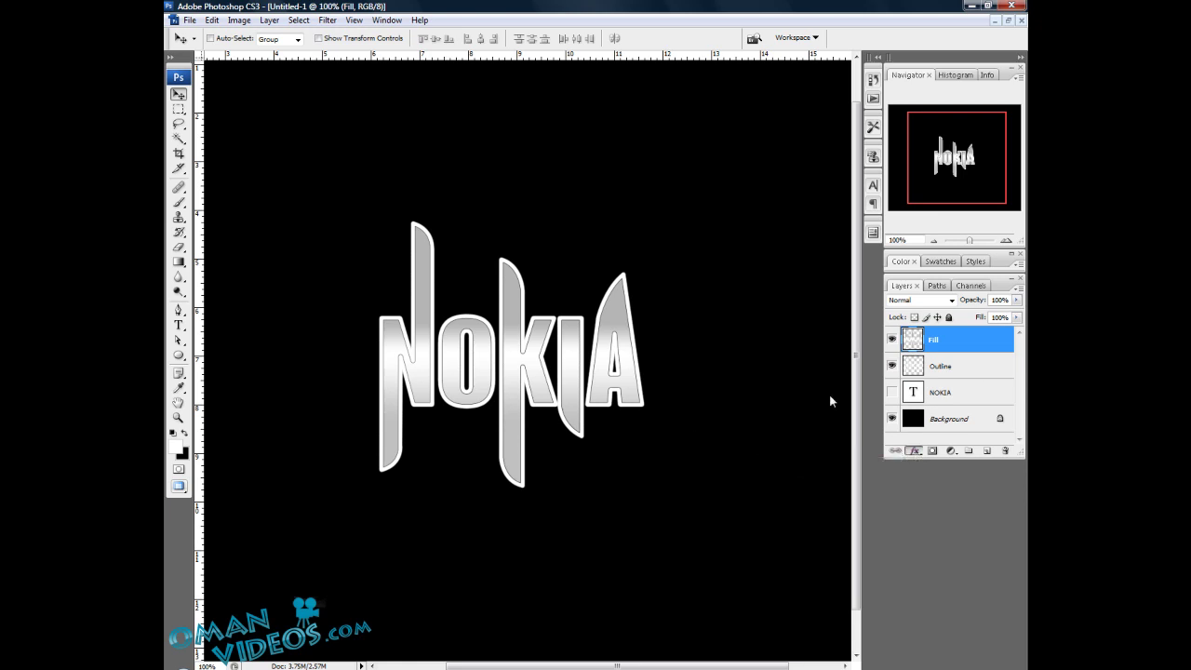
{"action": "left_click_drag", "start_coordinate": [679, 261], "coordinate": [570, 252]}
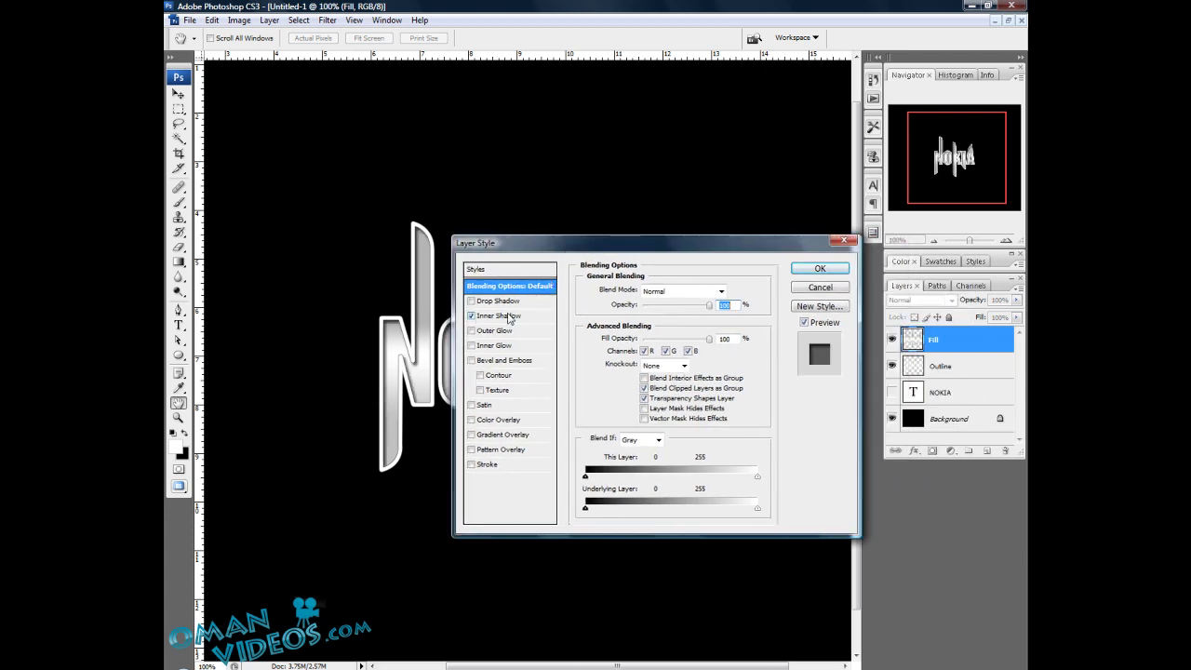
{"action": "left_click", "coordinate": [471, 317]}
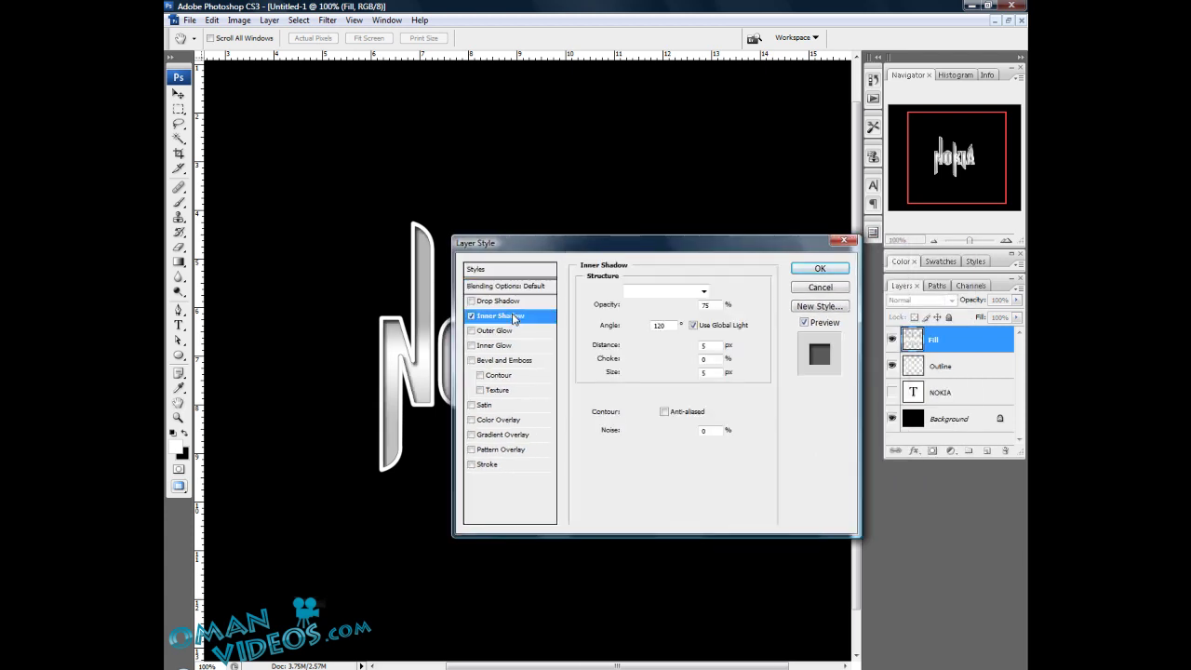
{"action": "double_click", "coordinate": [705, 305]}
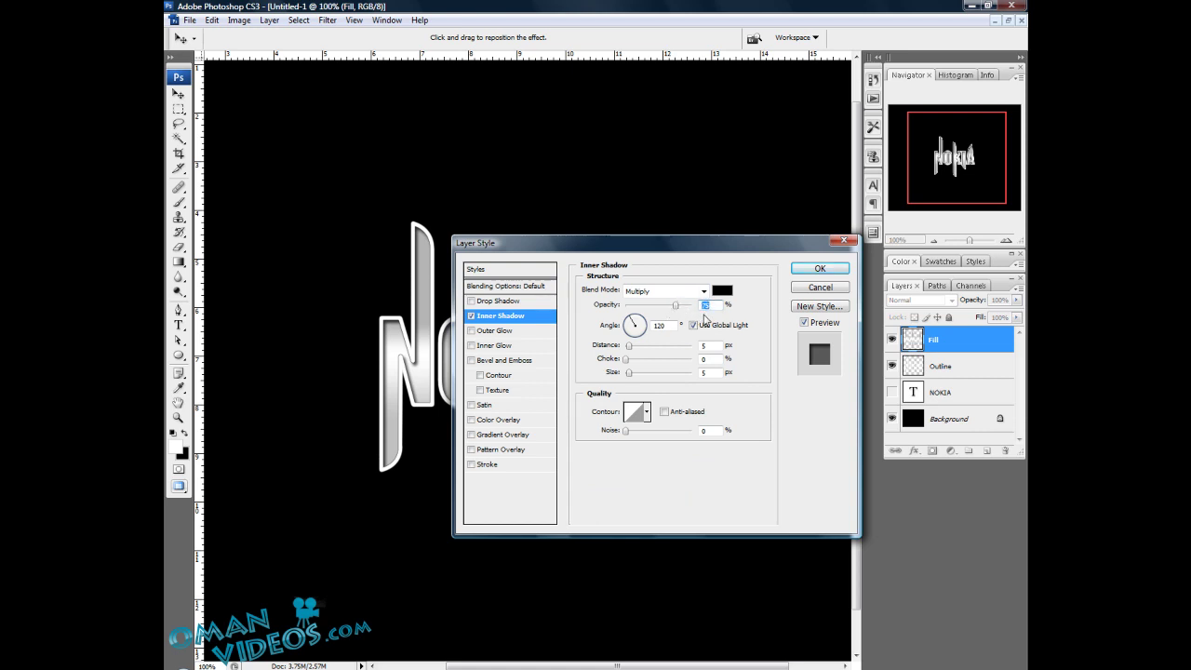
{"action": "type", "text": "50"}
{"action": "key", "text": "Tab"}
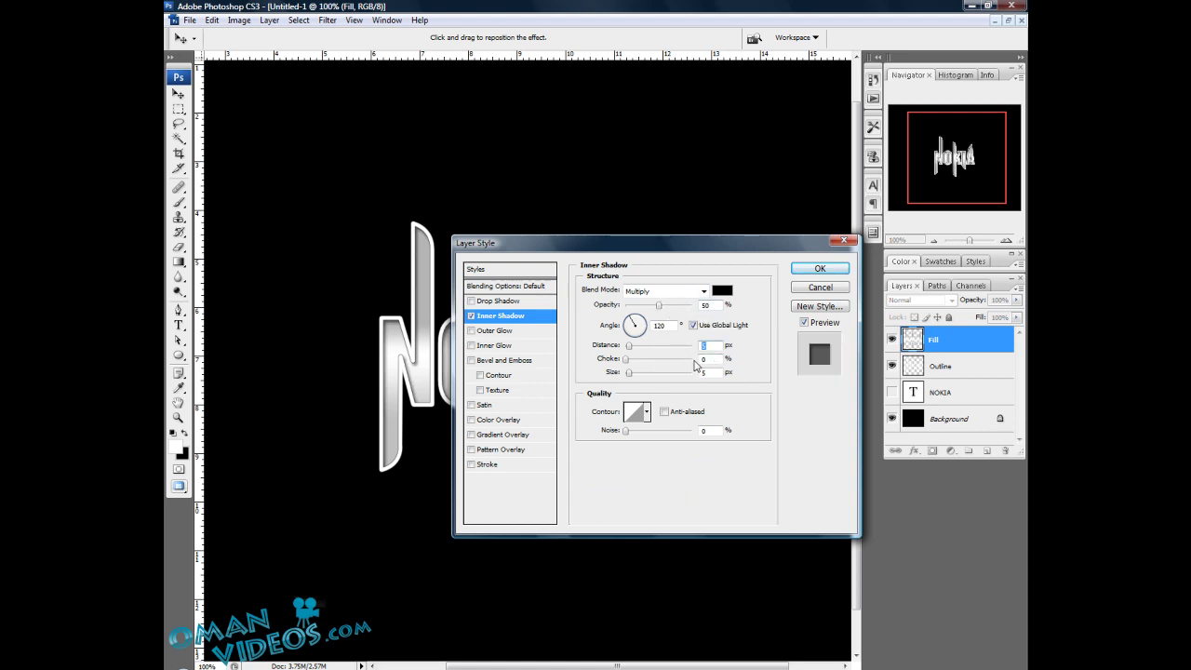
{"action": "type", "text": "3"}
{"action": "key", "text": "Tab"}
{"action": "key", "text": "Tab"}
{"action": "type", "text": "3"}
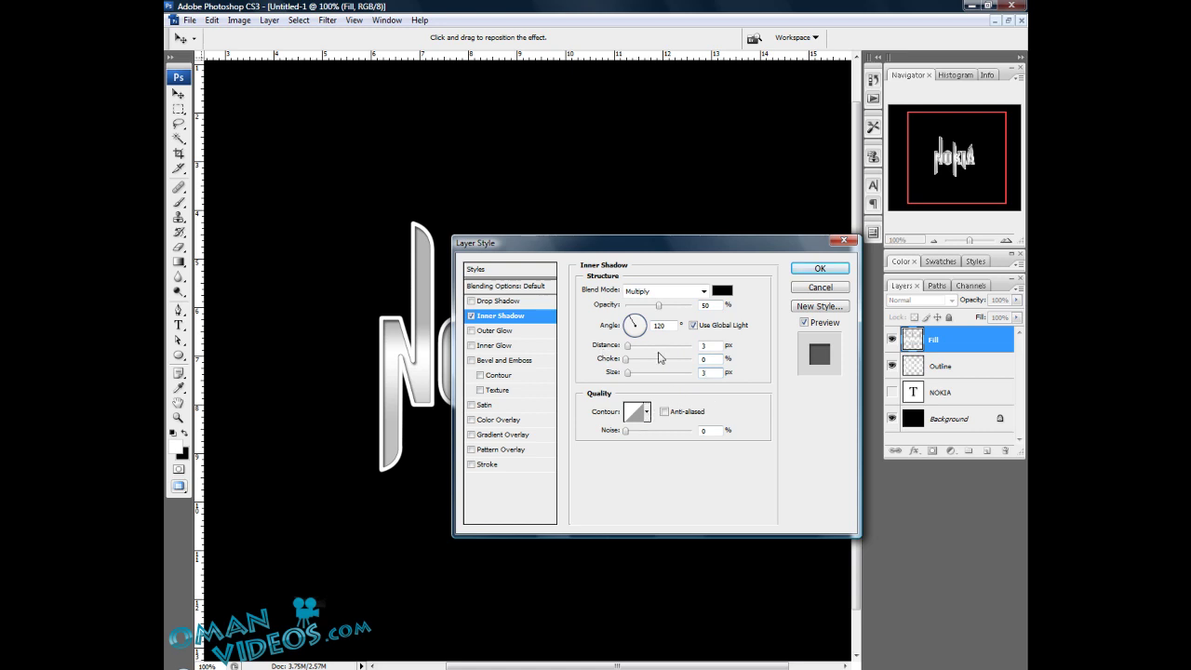
Add a Bevel and Emboss to the Fill layer with 15% depth, 2 px size and 5 px soften, and collapse its effects list
{"action": "left_click", "coordinate": [510, 360]}
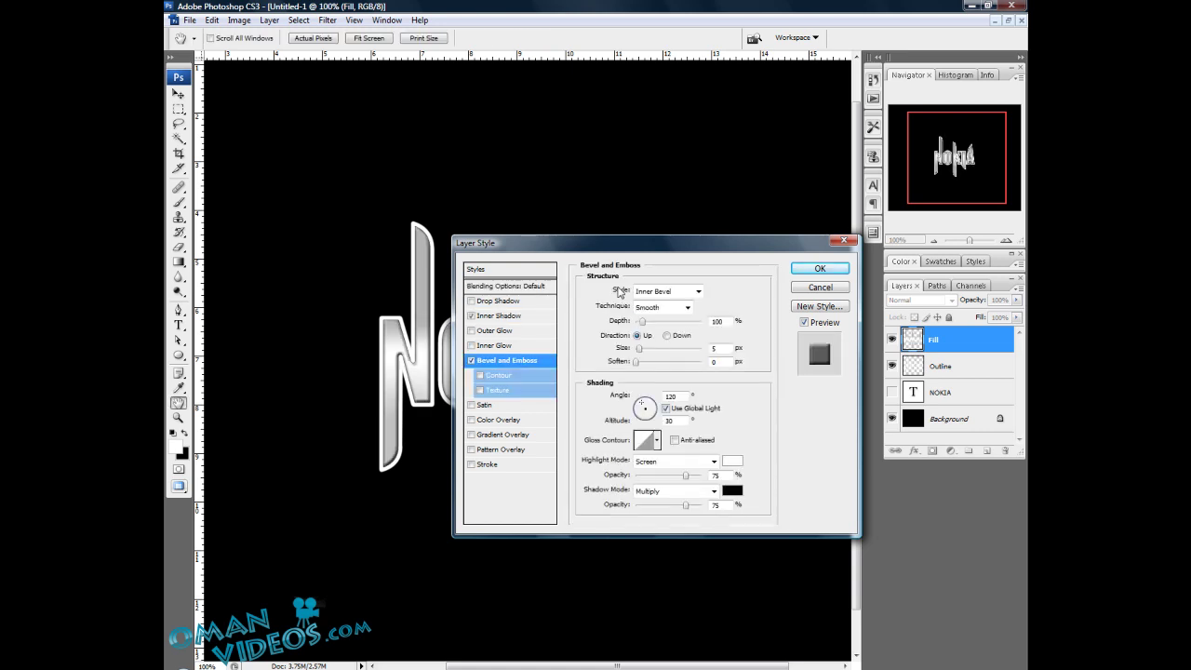
{"action": "mouse_move", "coordinate": [641, 244]}
{"action": "left_mouse_down"}
{"action": "mouse_move", "coordinate": [609, 238]}
{"action": "mouse_move", "coordinate": [631, 246]}
{"action": "left_mouse_up"}
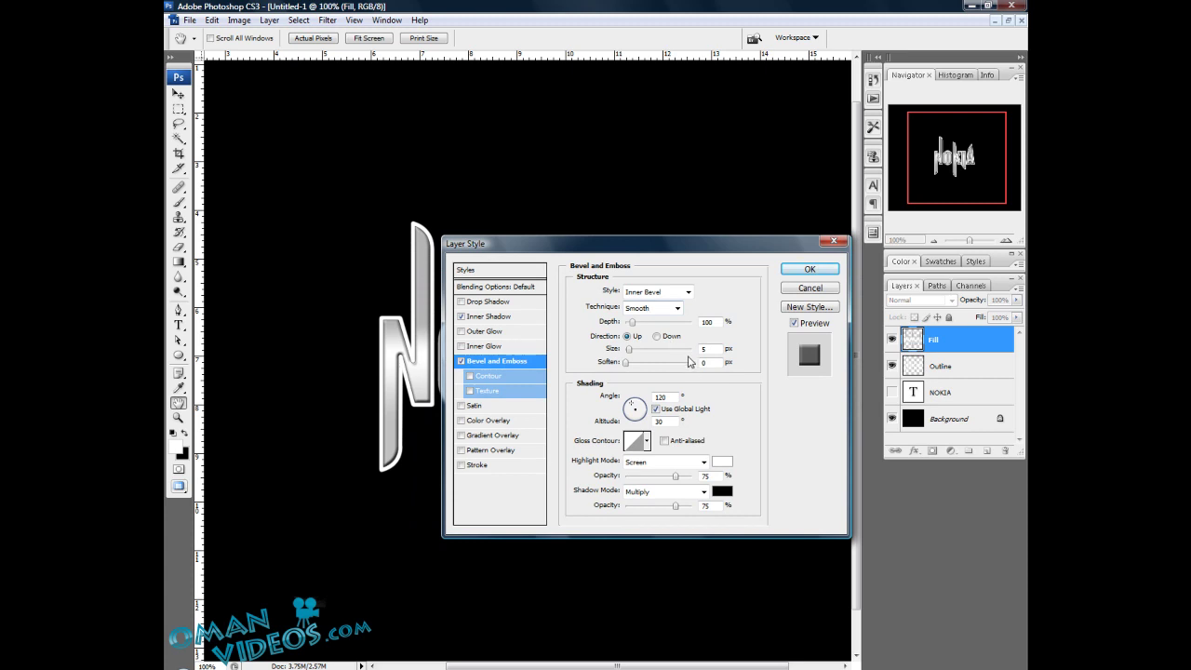
{"action": "double_click", "coordinate": [706, 321]}
{"action": "type", "text": "15"}
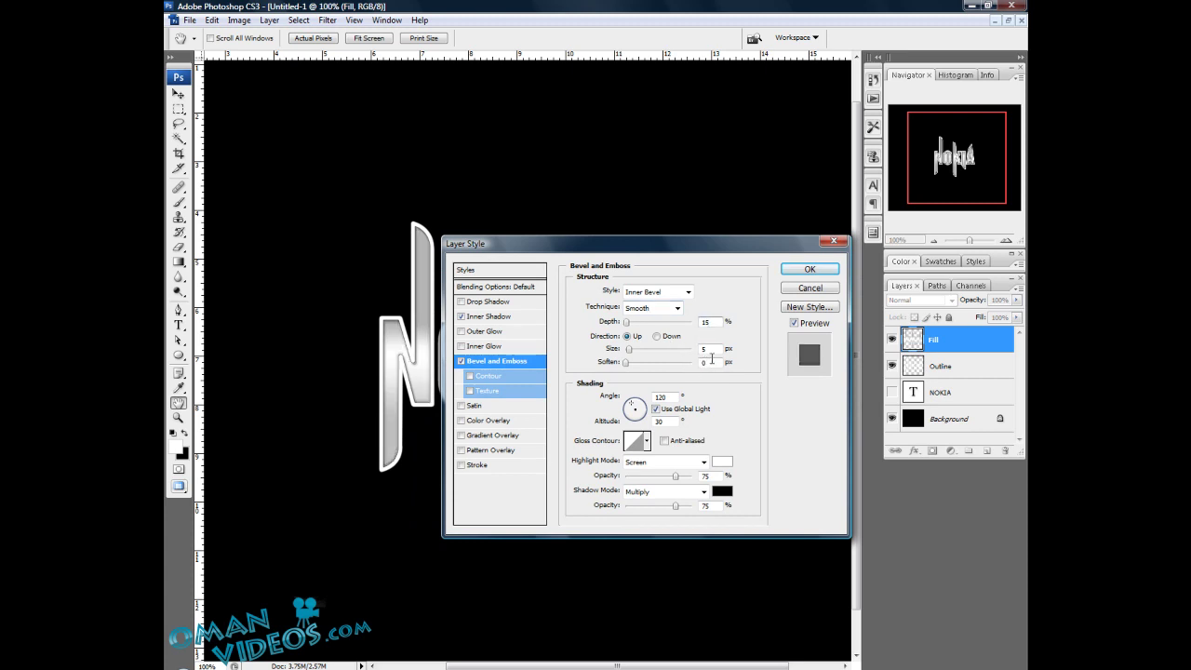
{"action": "double_click", "coordinate": [713, 347]}
{"action": "type", "text": "2"}
{"action": "key", "text": "Tab"}
{"action": "type", "text": "5"}
{"action": "left_click_drag", "start_coordinate": [676, 251], "coordinate": [580, 295]}
{"action": "left_click", "coordinate": [712, 313]}
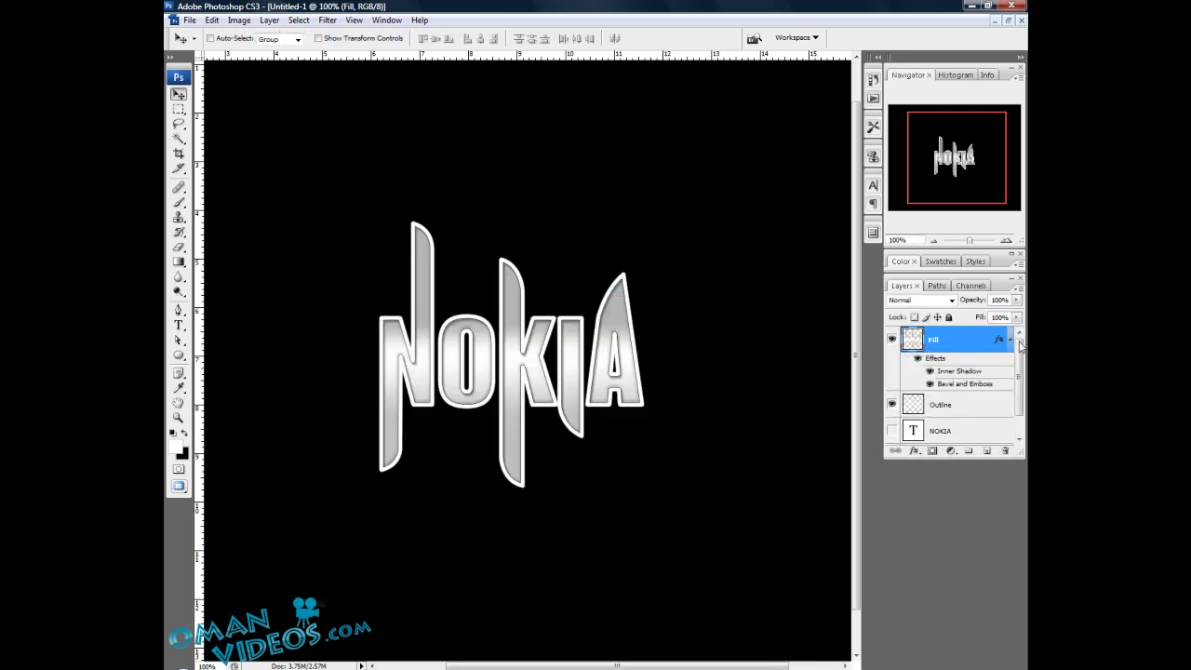
{"action": "left_click", "coordinate": [1010, 340]}
Add an Outer Glow to the Outline layer with Normal blend mode and 50% opacity
{"action": "left_click", "coordinate": [949, 373]}
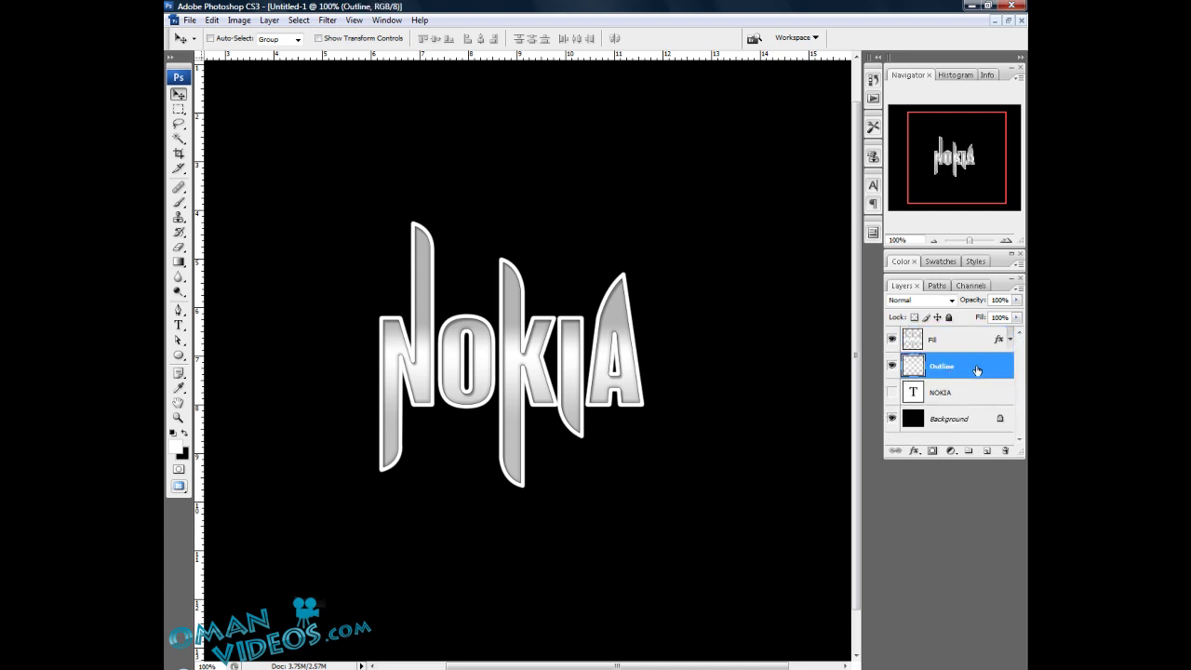
{"action": "double_click", "coordinate": [951, 375]}
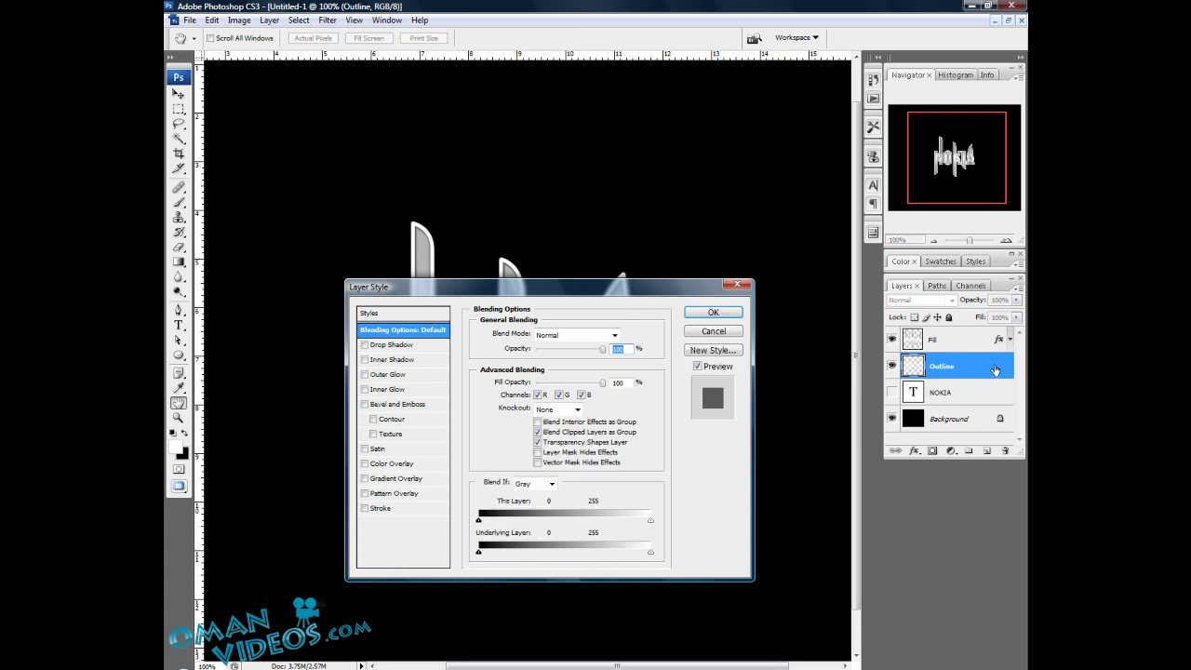
{"action": "left_click_drag", "start_coordinate": [527, 291], "coordinate": [528, 228]}
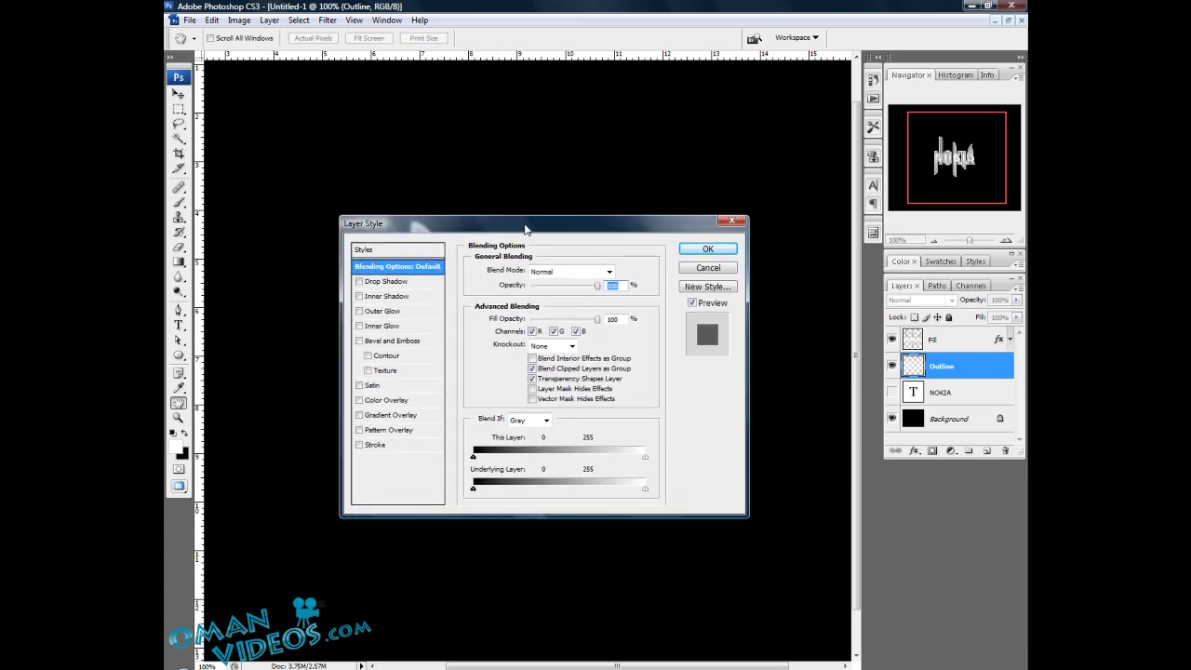
{"action": "left_click", "coordinate": [381, 311]}
{"action": "left_click_drag", "start_coordinate": [521, 224], "coordinate": [713, 220]}
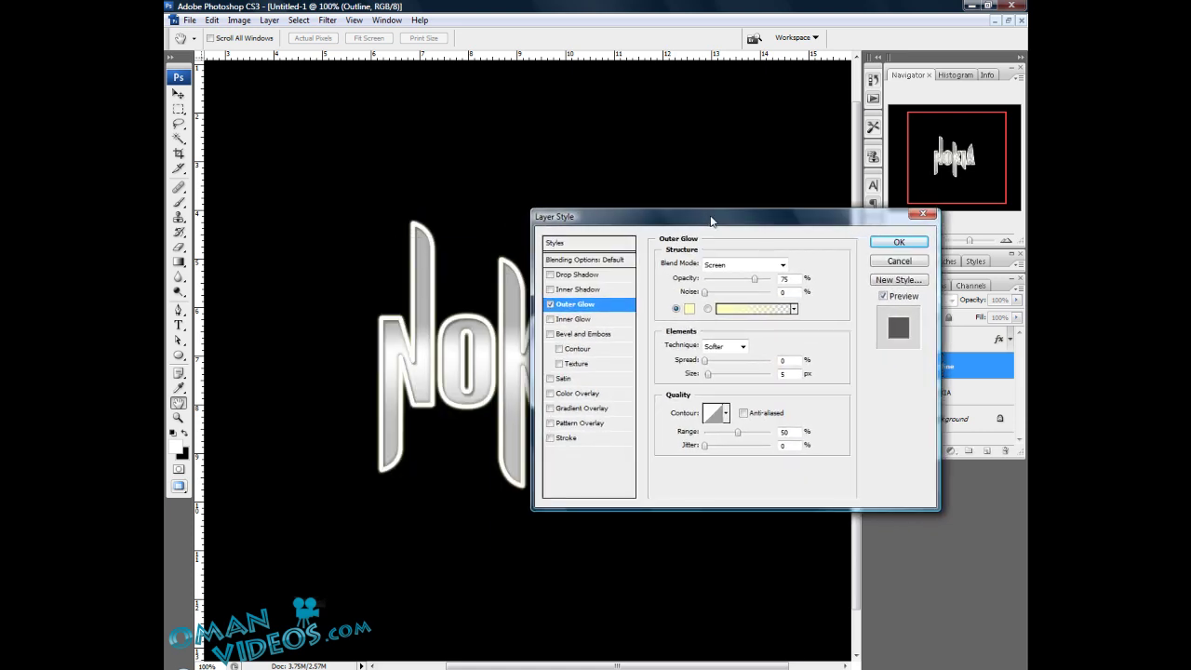
{"action": "left_click", "coordinate": [750, 269]}
{"action": "left_click", "coordinate": [726, 278]}
{"action": "double_click", "coordinate": [793, 279]}
{"action": "type", "text": "50"}
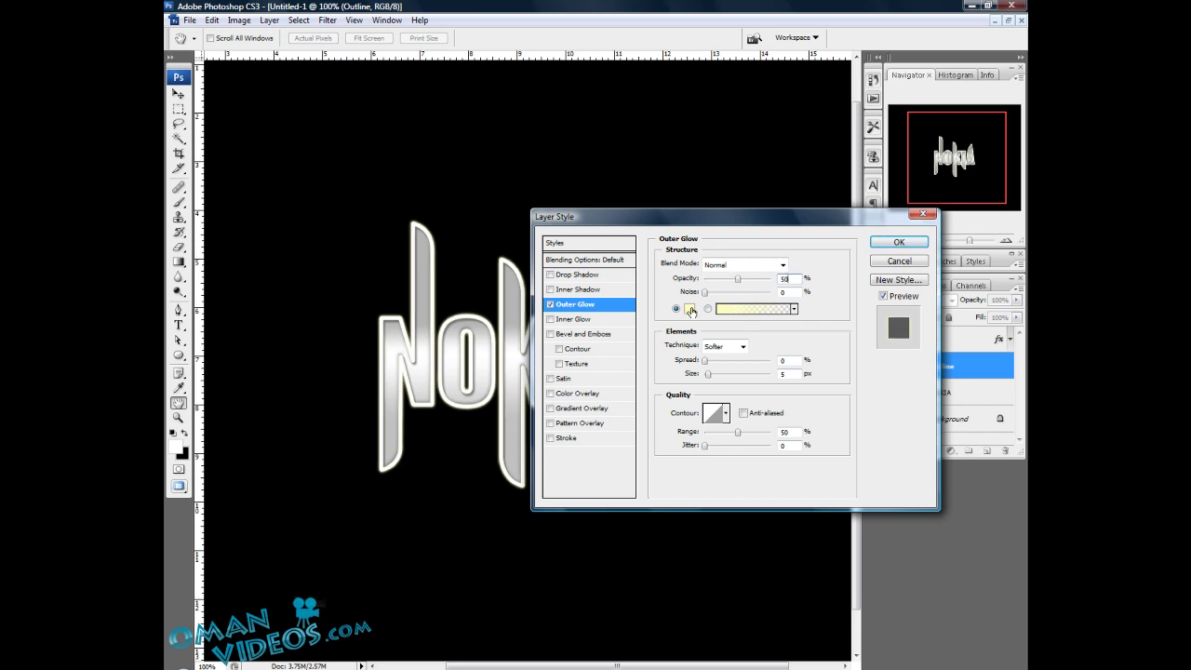
Set the Outline layer's Outer Glow color to 00f6ff
{"action": "left_click", "coordinate": [691, 310]}
{"action": "double_click", "coordinate": [742, 365]}
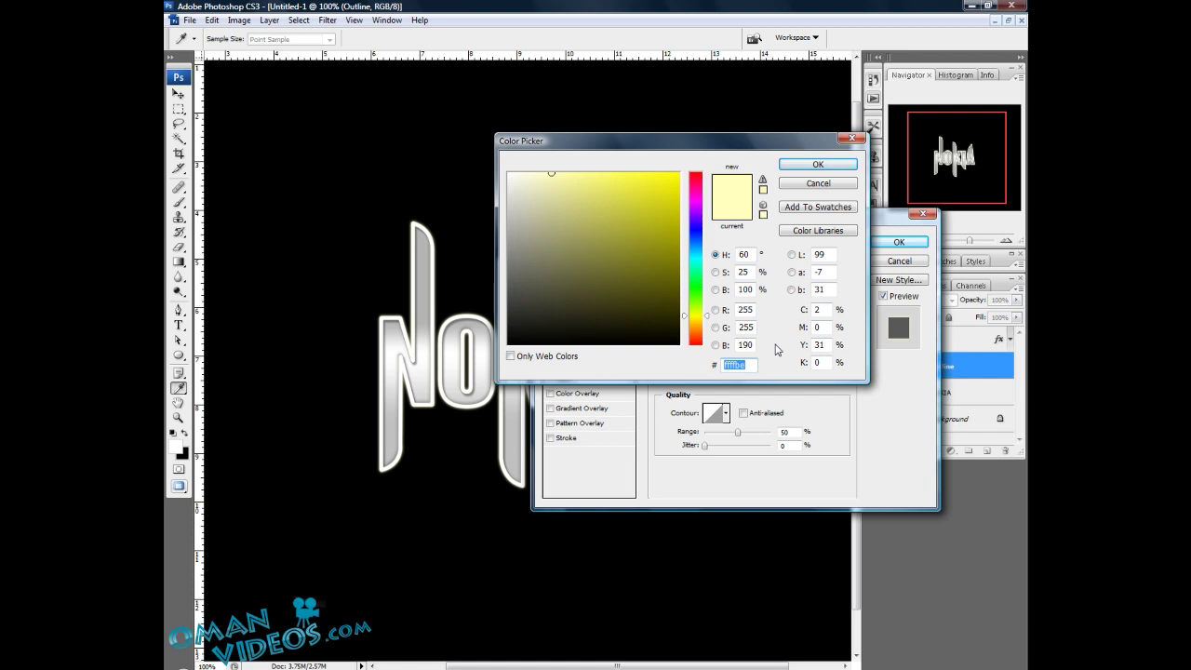
{"action": "type", "text": "00"}
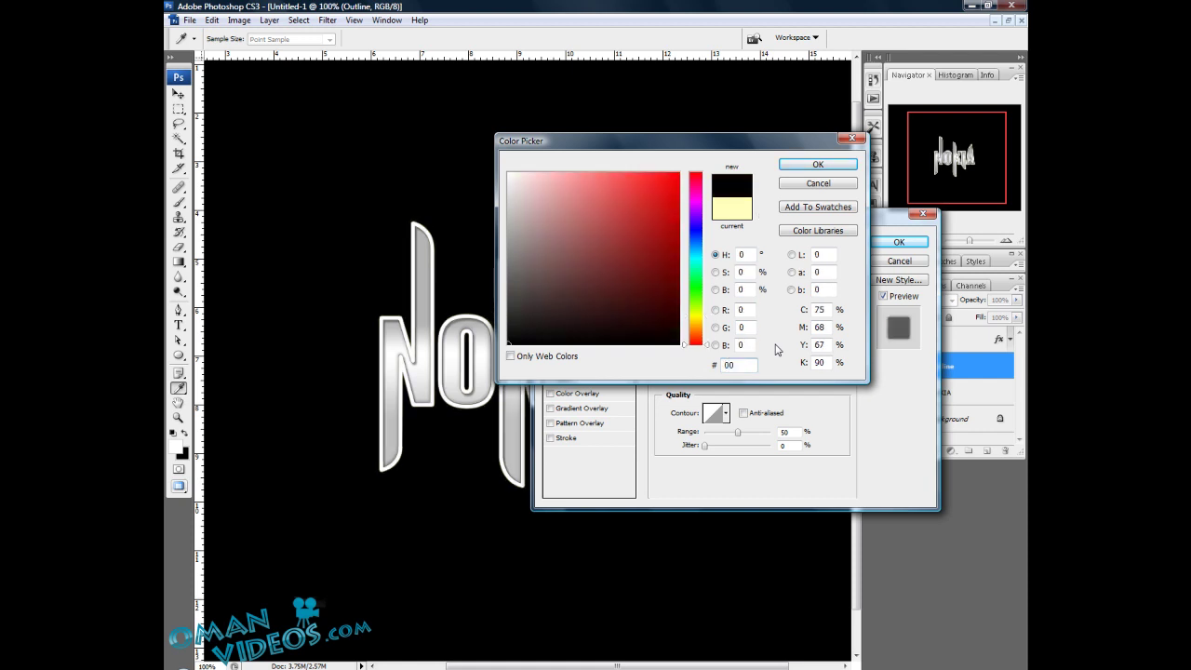
{"action": "type", "text": "f6ff"}
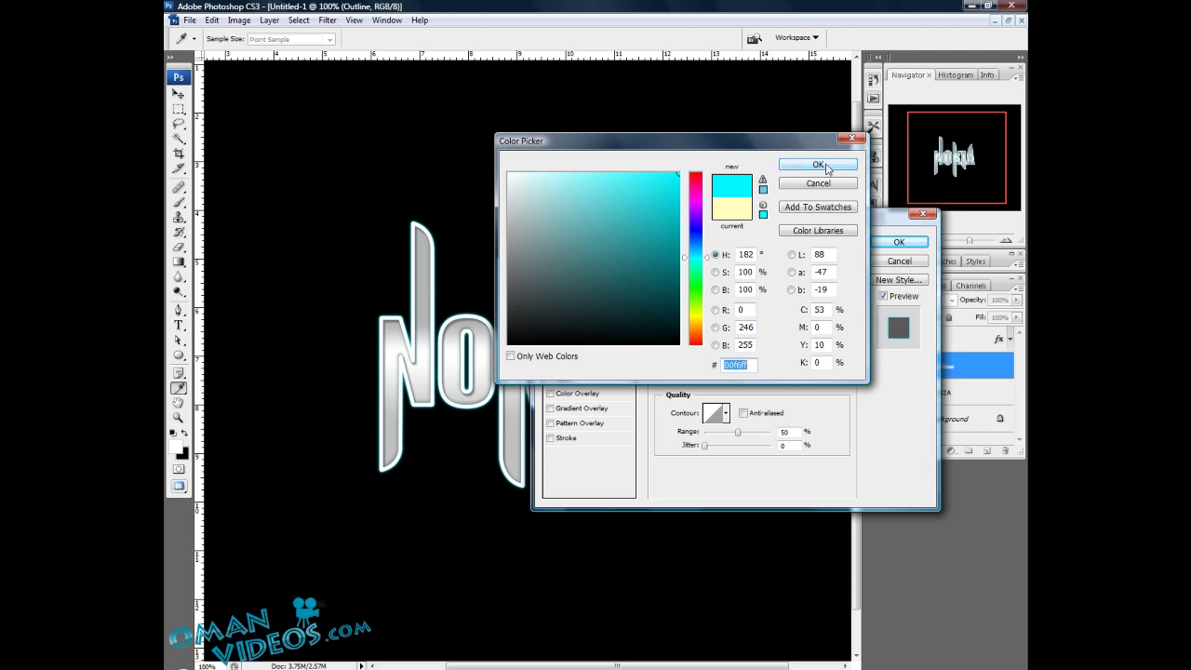
{"action": "key", "text": "Return"}
Set the Outer Glow spread to 5% and its size to 20 px
{"action": "mouse_move", "coordinate": [769, 220]}
{"action": "left_mouse_down"}
{"action": "mouse_move", "coordinate": [739, 204]}
{"action": "mouse_move", "coordinate": [751, 205]}
{"action": "left_mouse_up"}
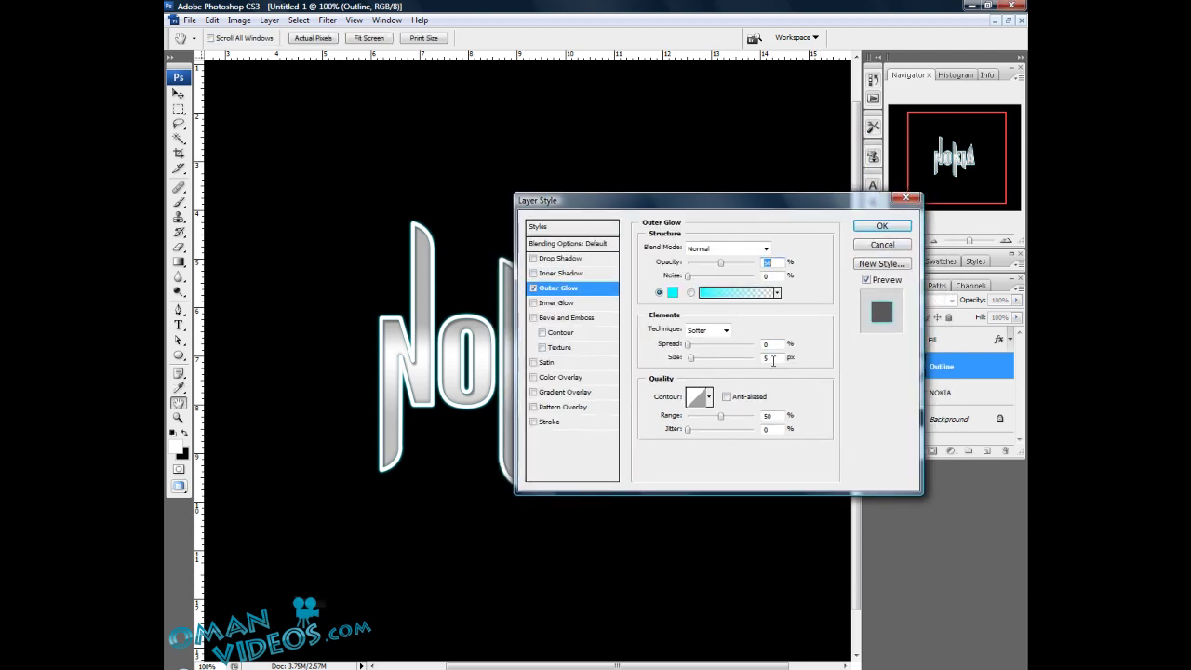
{"action": "left_click_drag", "start_coordinate": [774, 347], "coordinate": [731, 356]}
{"action": "type", "text": "5"}
{"action": "double_click", "coordinate": [769, 358]}
{"action": "type", "text": "20"}
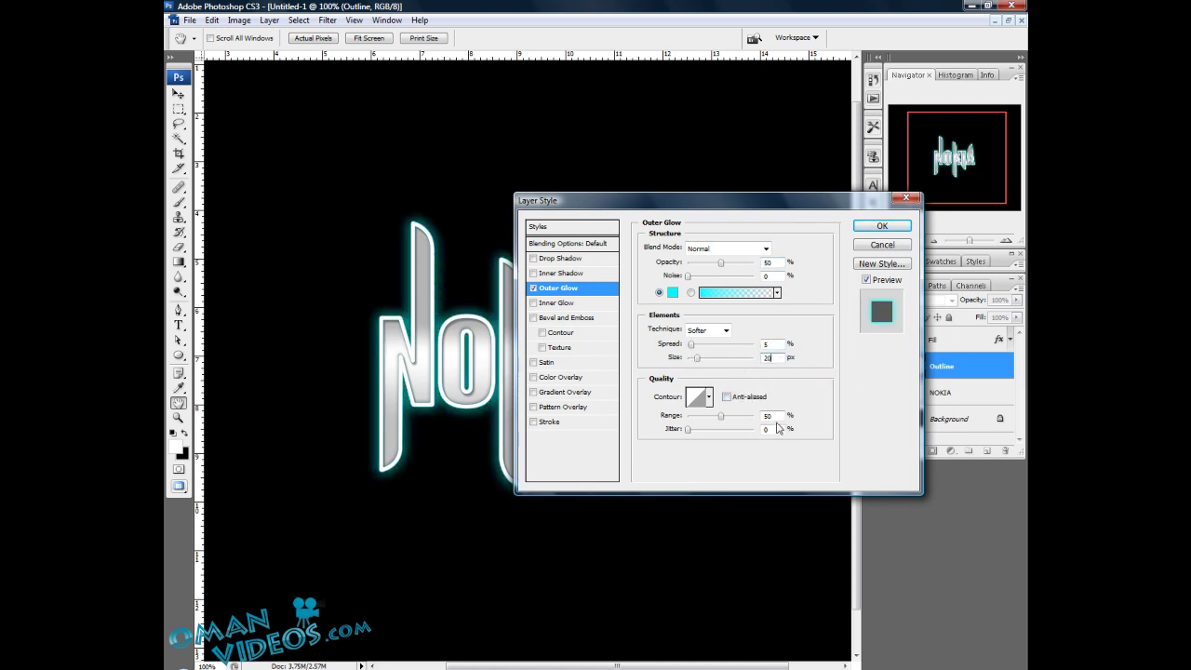
Choose the wavy contour preset, fourth in the second row, for the Outer Glow
{"action": "left_click", "coordinate": [710, 399]}
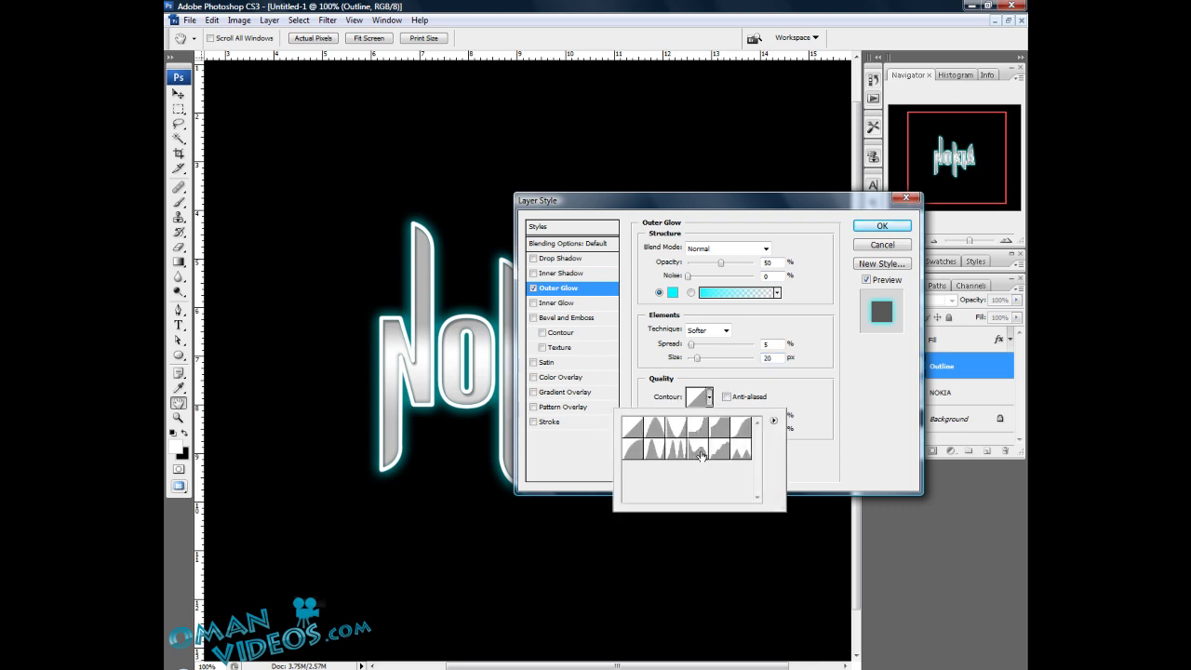
{"action": "left_click", "coordinate": [702, 454]}
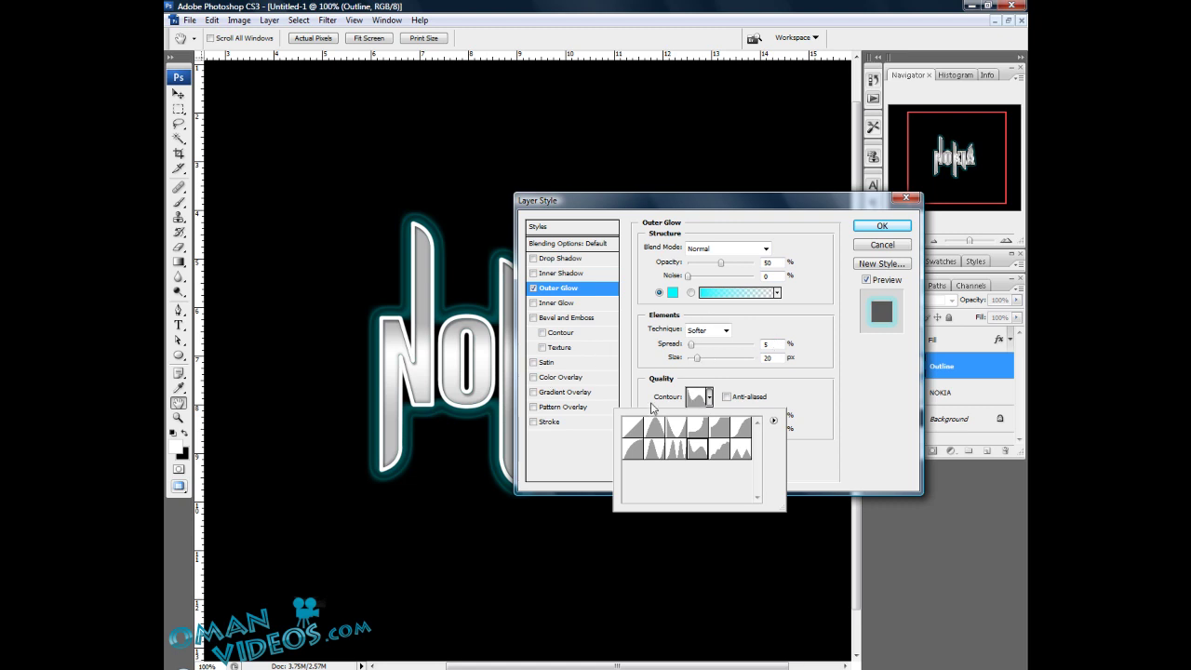
{"action": "left_click", "coordinate": [758, 386]}
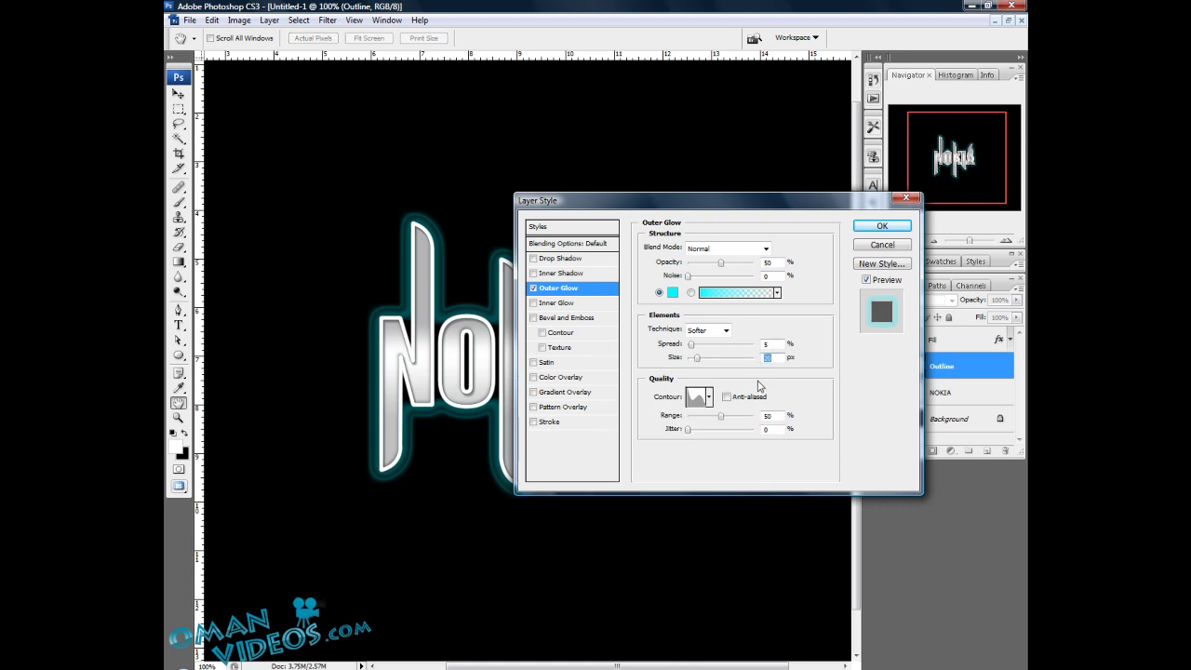
Try an Outer Glow contour range of 80% and set it back to 50%
{"action": "left_click_drag", "start_coordinate": [781, 417], "coordinate": [749, 427]}
{"action": "type", "text": "80"}
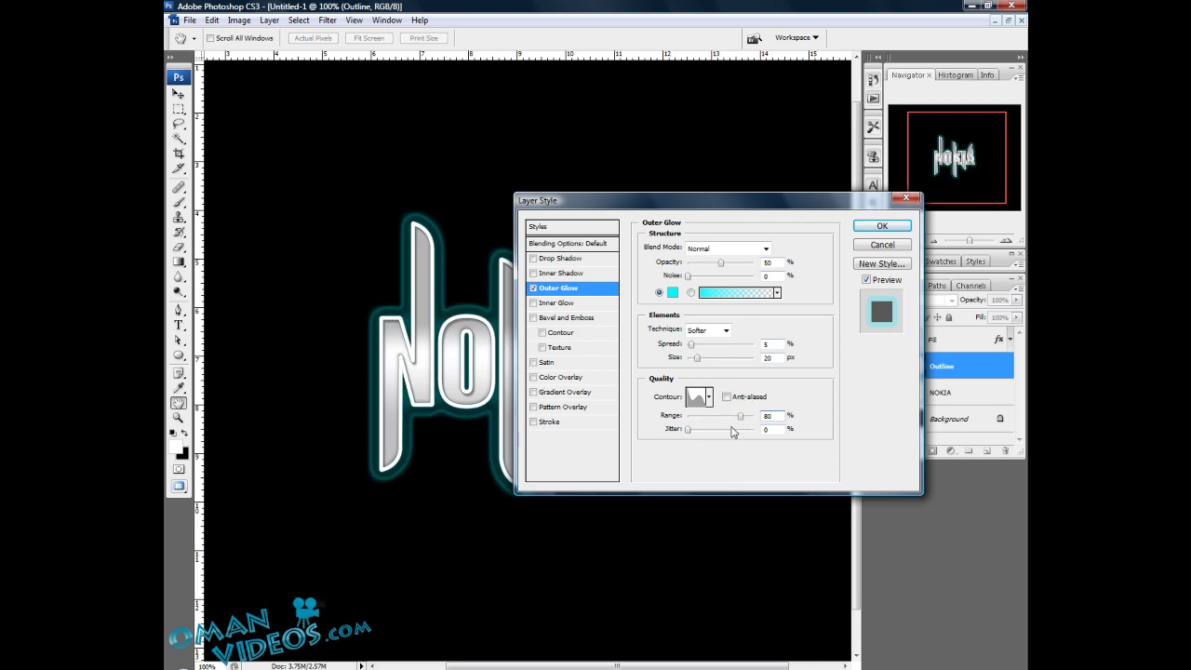
{"action": "double_click", "coordinate": [761, 418]}
{"action": "type", "text": "50"}
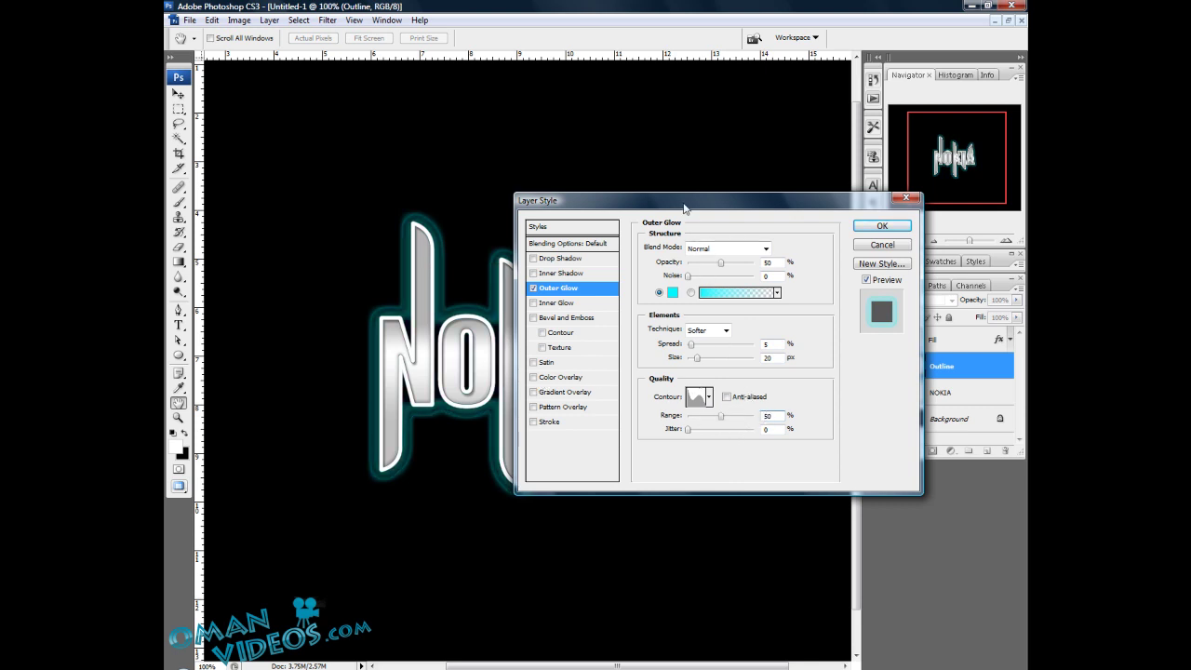
Examine the cyan Outer Glow around the NOKIA letters at 200% magnification
{"action": "left_click_drag", "start_coordinate": [684, 203], "coordinate": [722, 170]}
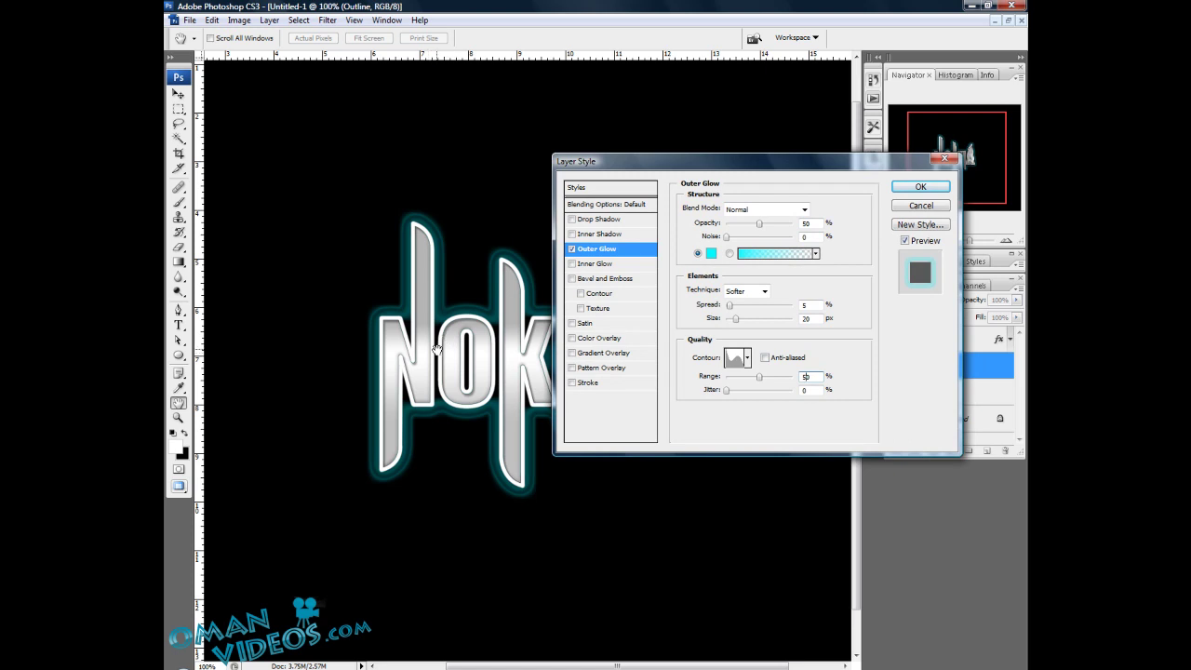
{"action": "left_click", "coordinate": [460, 359], "text": "ctrl"}
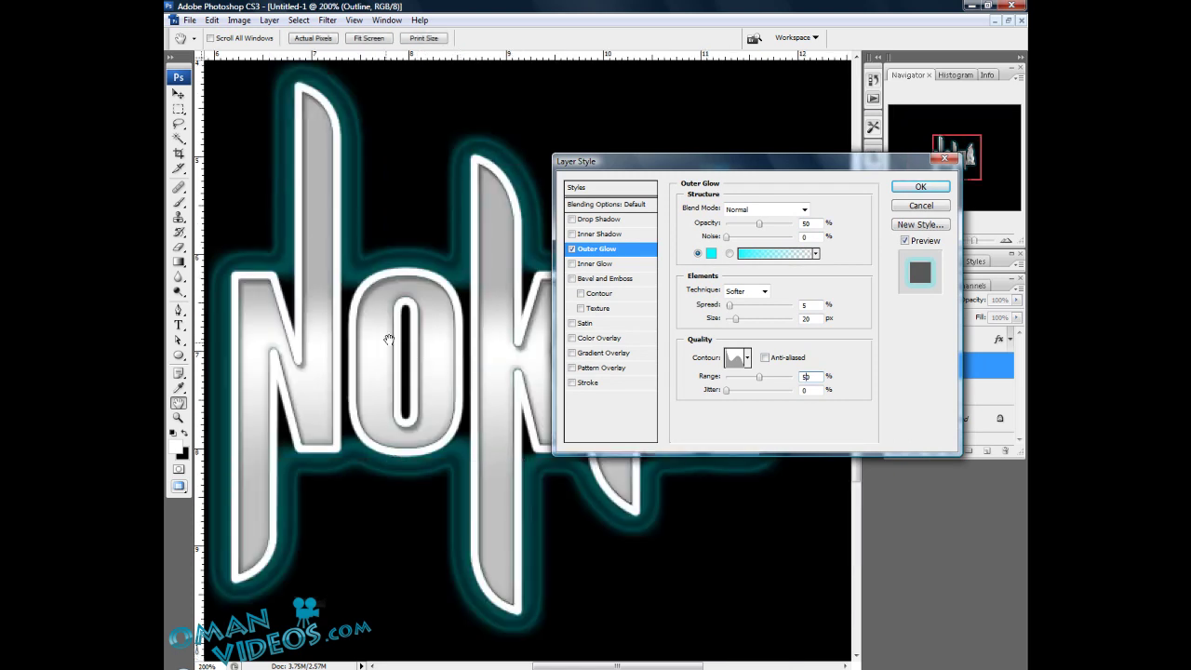
{"action": "mouse_move", "coordinate": [389, 340]}
{"action": "left_mouse_down"}
{"action": "mouse_move", "coordinate": [451, 328]}
{"action": "mouse_move", "coordinate": [389, 340]}
{"action": "left_mouse_up"}
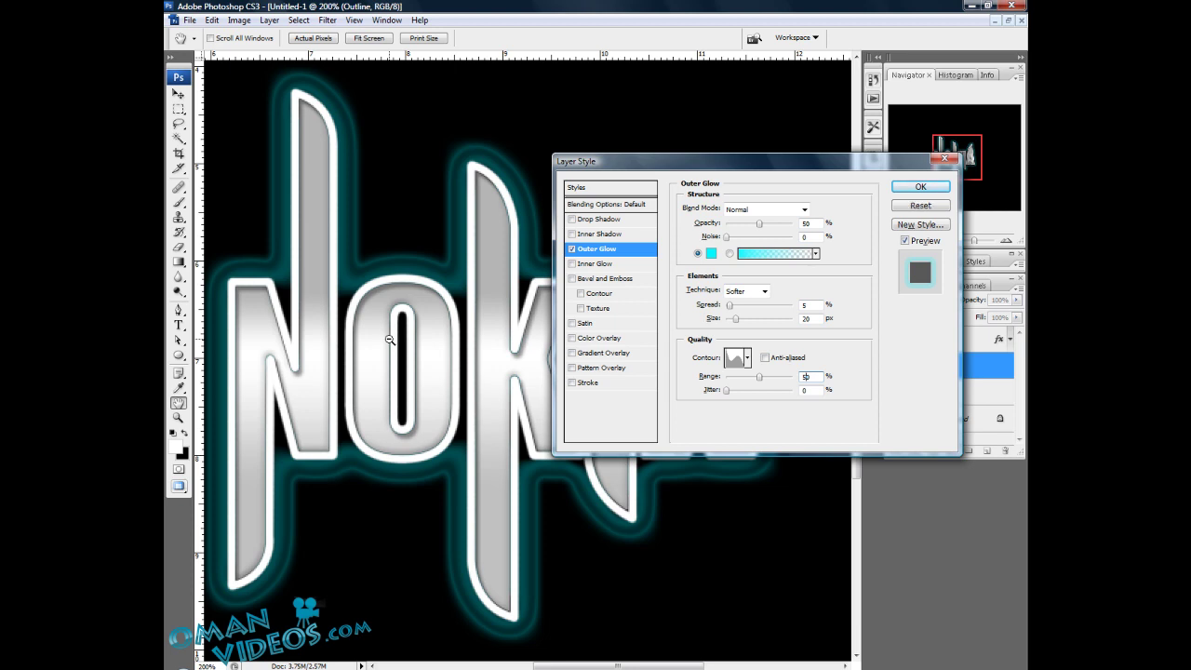
{"action": "left_click", "coordinate": [389, 340], "text": "ctrl+alt"}
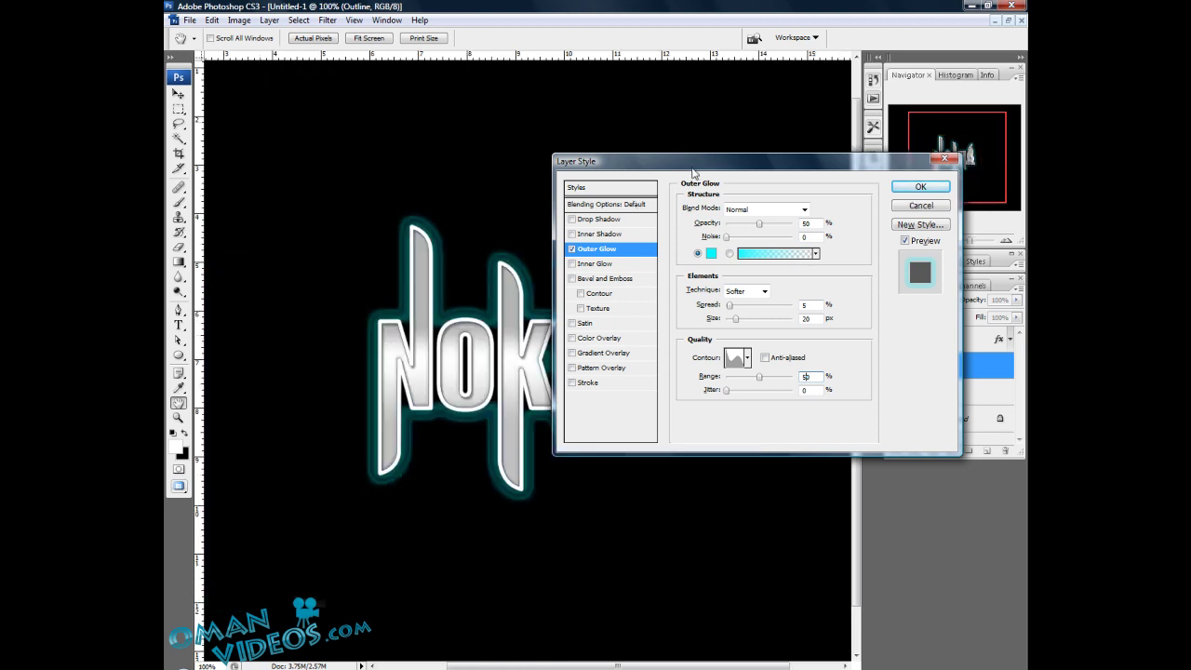
{"action": "left_click_drag", "start_coordinate": [695, 170], "coordinate": [658, 173]}
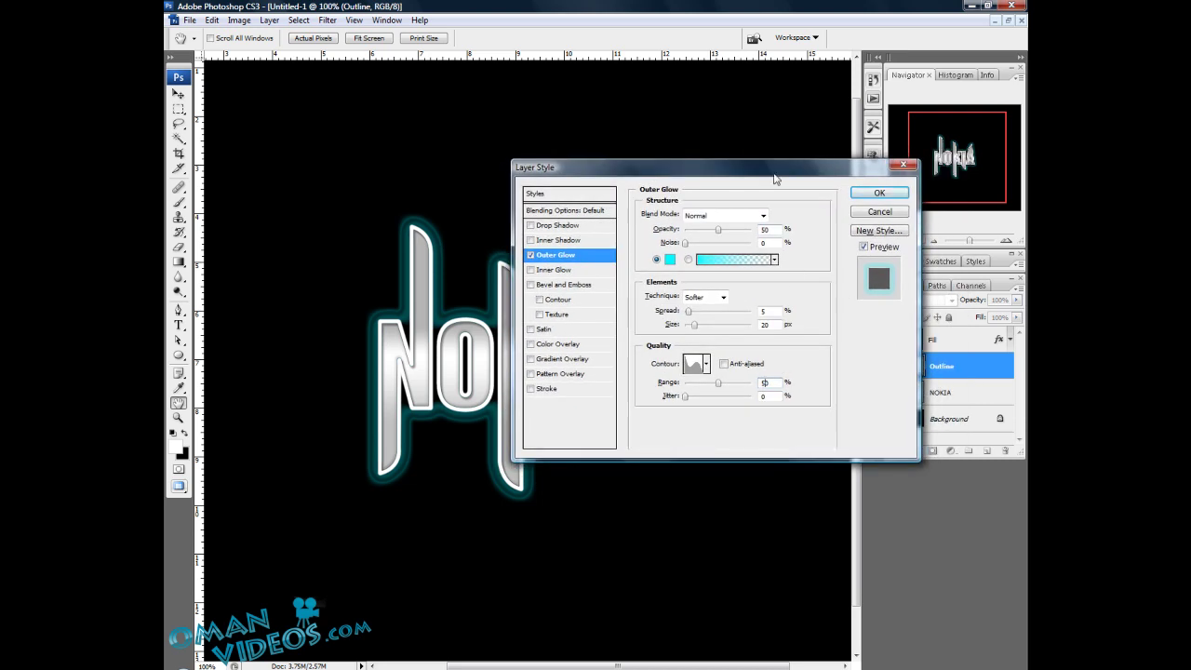
{"action": "left_click_drag", "start_coordinate": [732, 175], "coordinate": [706, 176]}
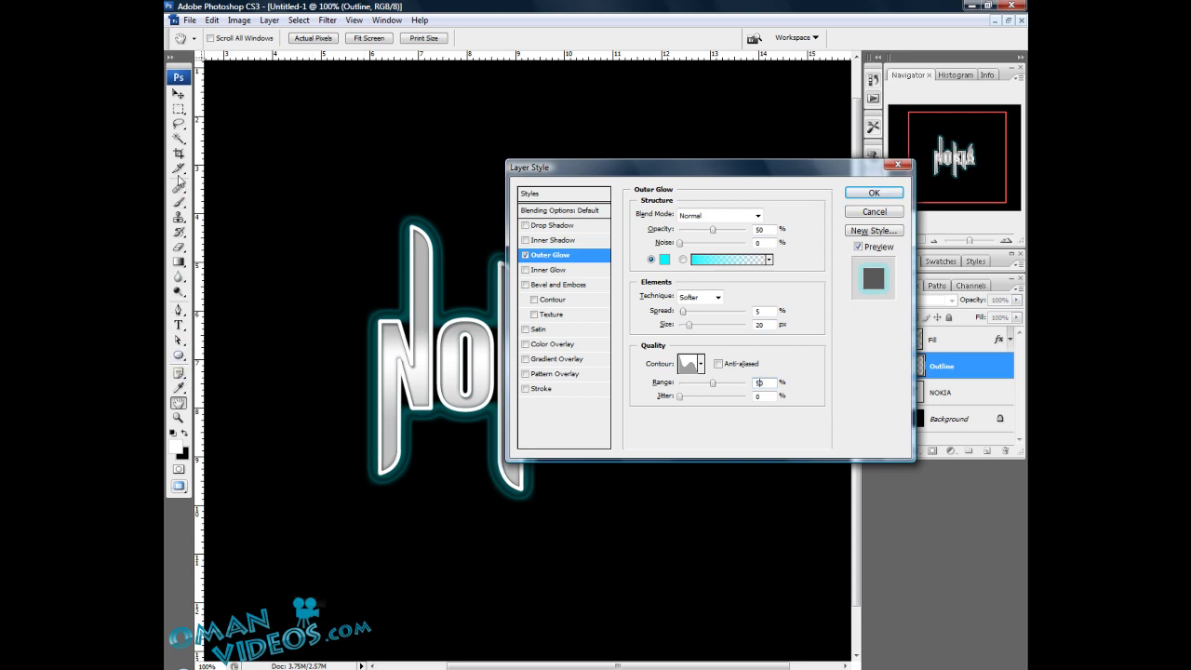
{"action": "left_click", "coordinate": [397, 294], "text": "ctrl"}
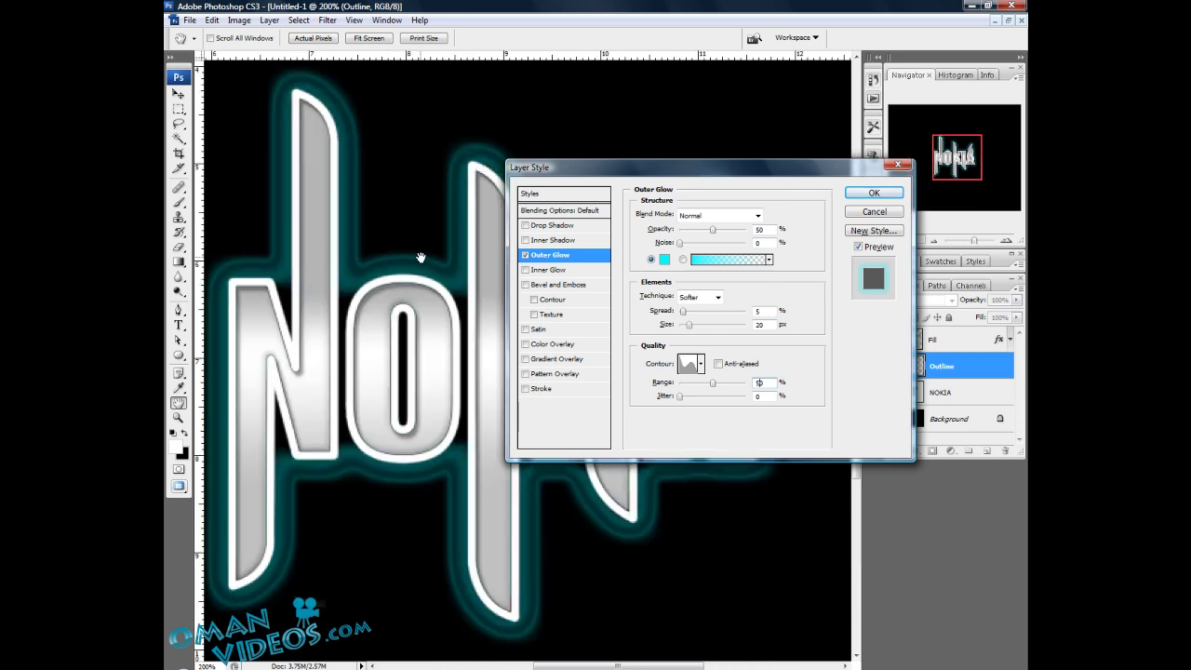
{"action": "left_click_drag", "start_coordinate": [426, 252], "coordinate": [346, 186]}
{"action": "left_click_drag", "start_coordinate": [239, 226], "coordinate": [360, 259]}
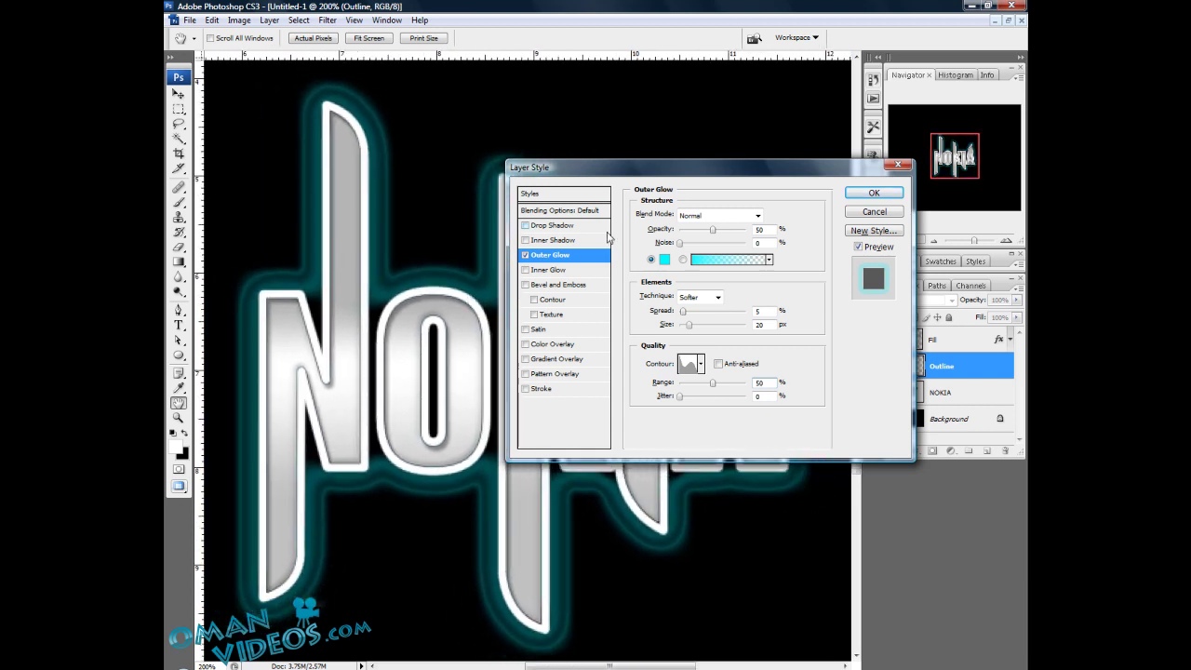
{"action": "left_click", "coordinate": [612, 273]}
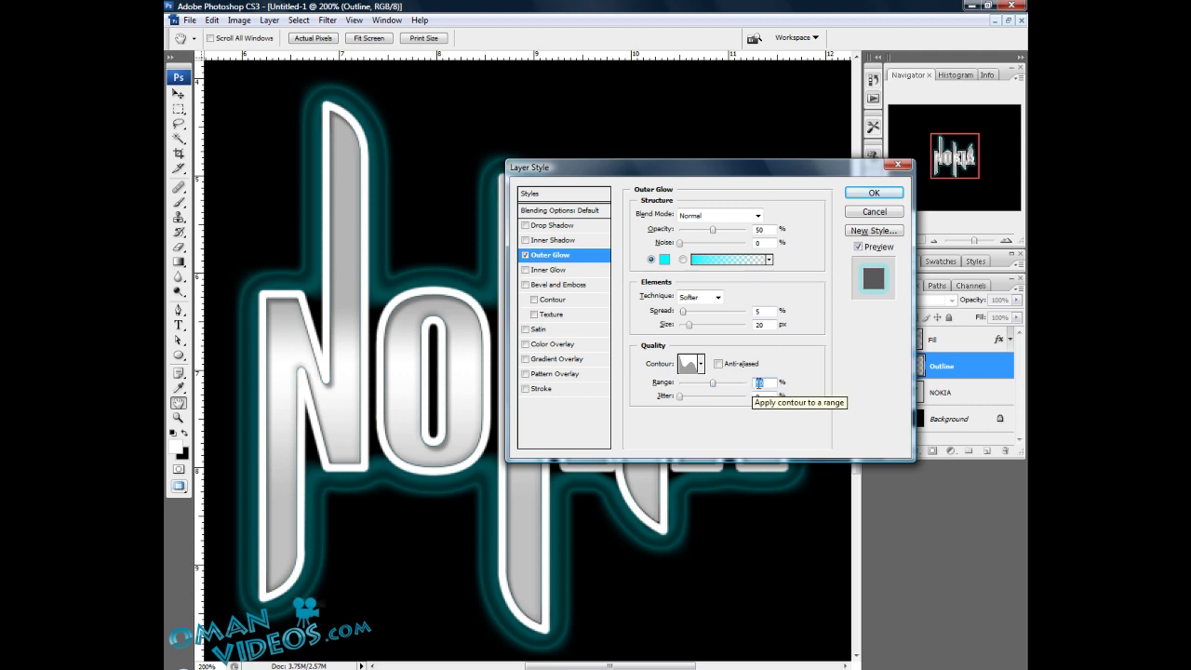
Set the Outer Glow contour range to 80% and apply the layer style to the Outline layer
{"action": "left_click_drag", "start_coordinate": [759, 384], "coordinate": [748, 394]}
{"action": "type", "text": "8"}
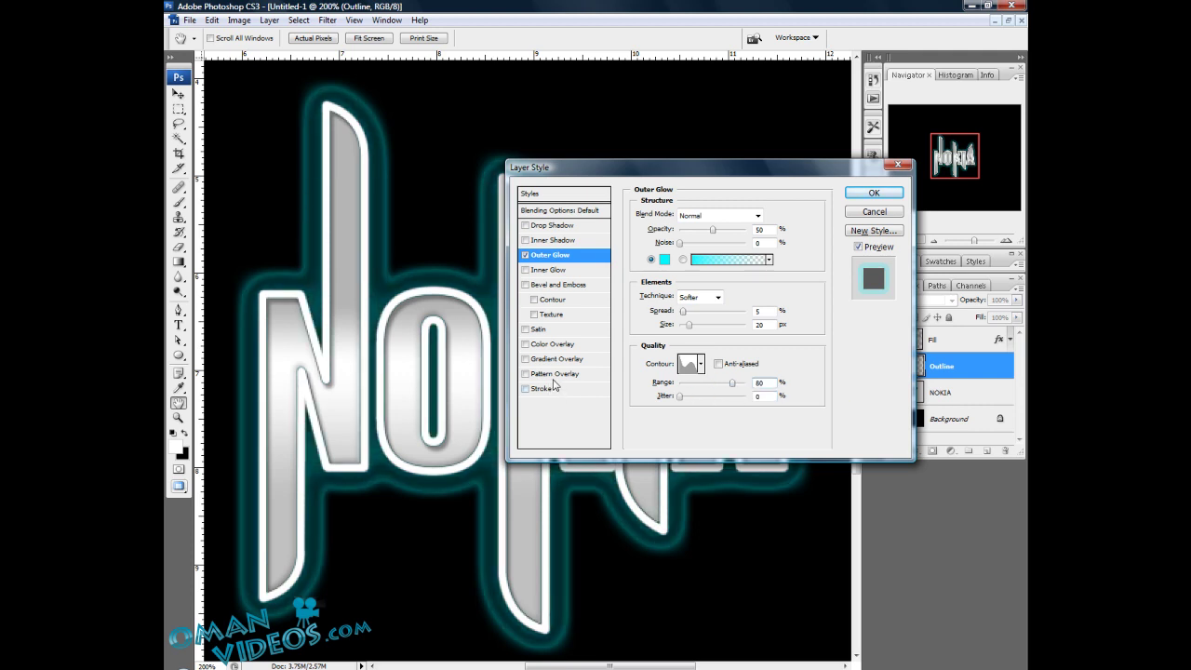
{"action": "left_click_drag", "start_coordinate": [758, 172], "coordinate": [788, 161]}
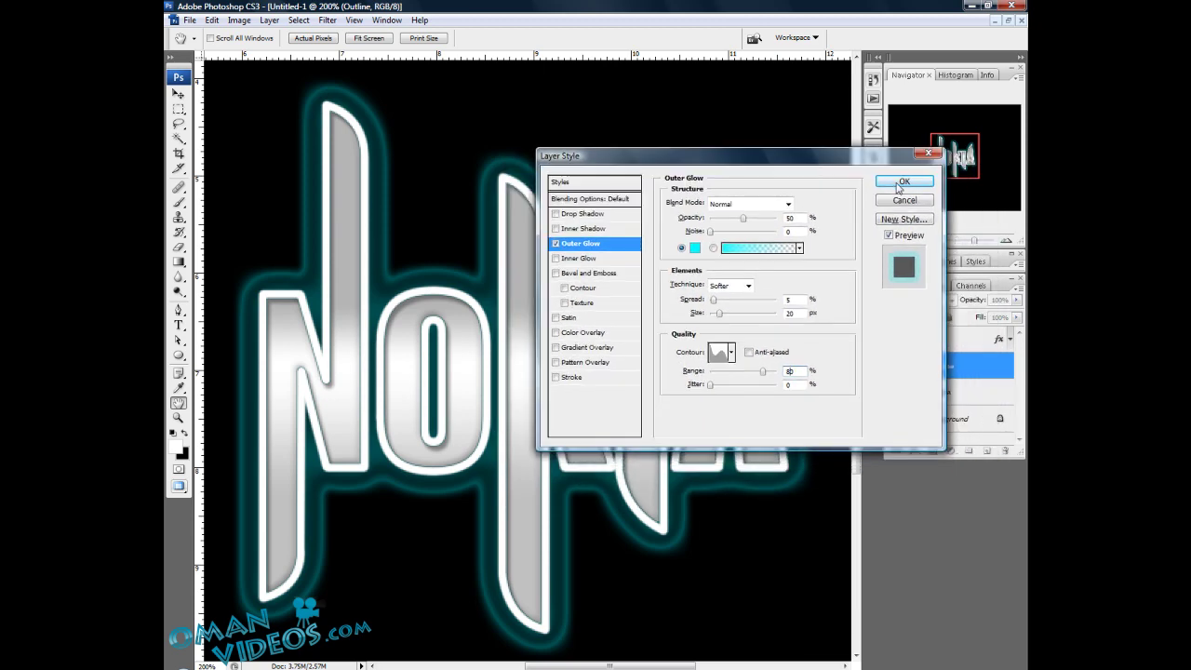
{"action": "left_click", "coordinate": [901, 183]}
{"action": "key", "text": "z"}
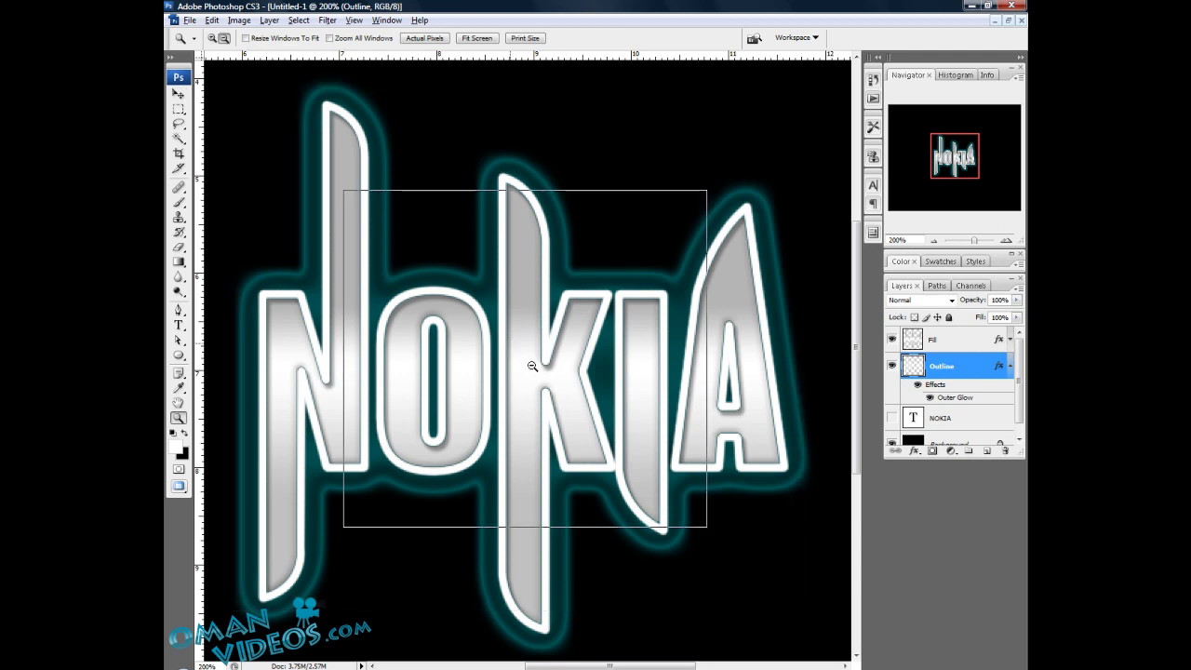
{"action": "left_click", "coordinate": [517, 363], "text": "alt"}
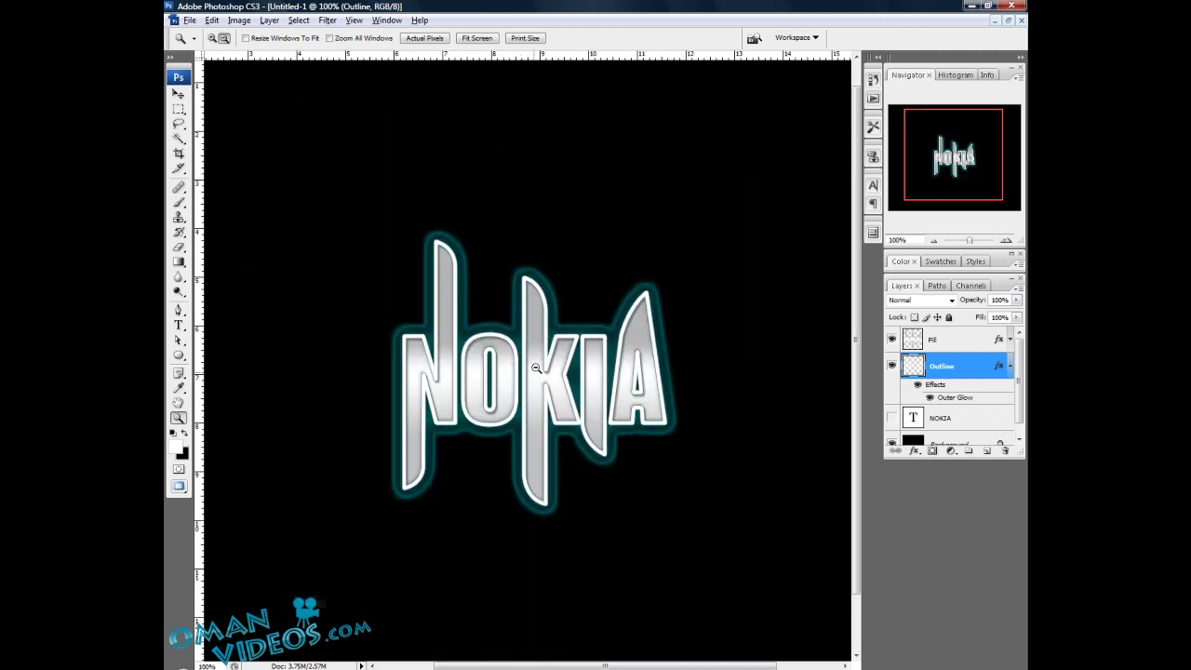
{"action": "key", "text": "v"}
{"action": "left_click_drag", "start_coordinate": [522, 310], "coordinate": [529, 296]}
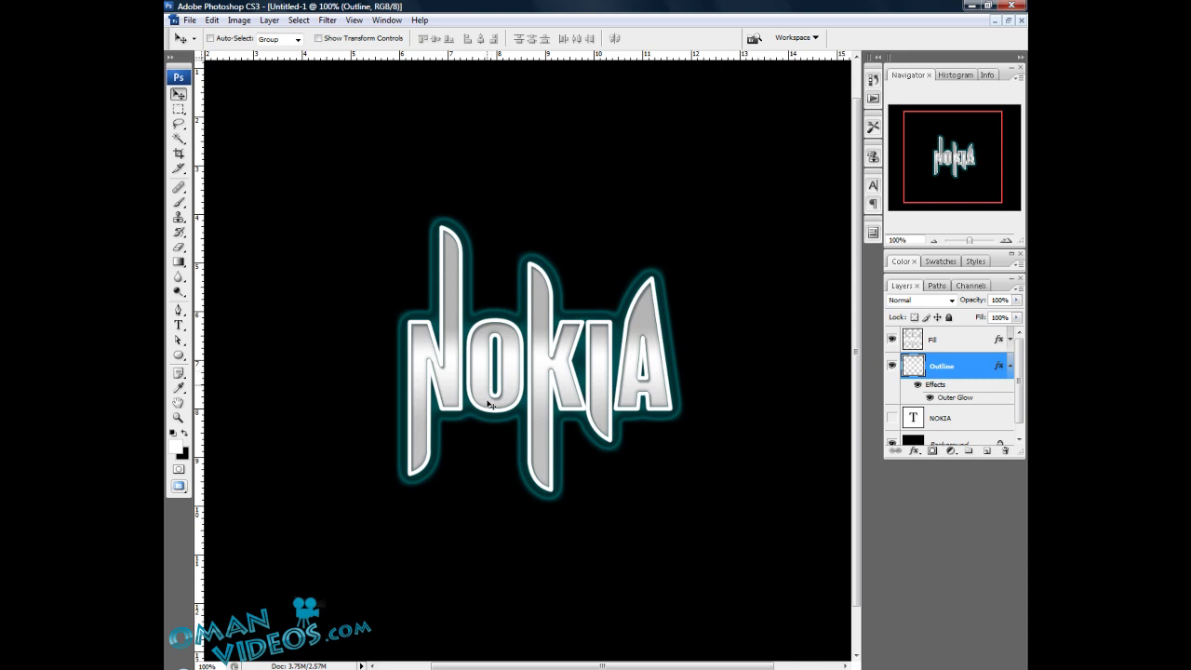
{"action": "key", "text": "ctrl+s"}
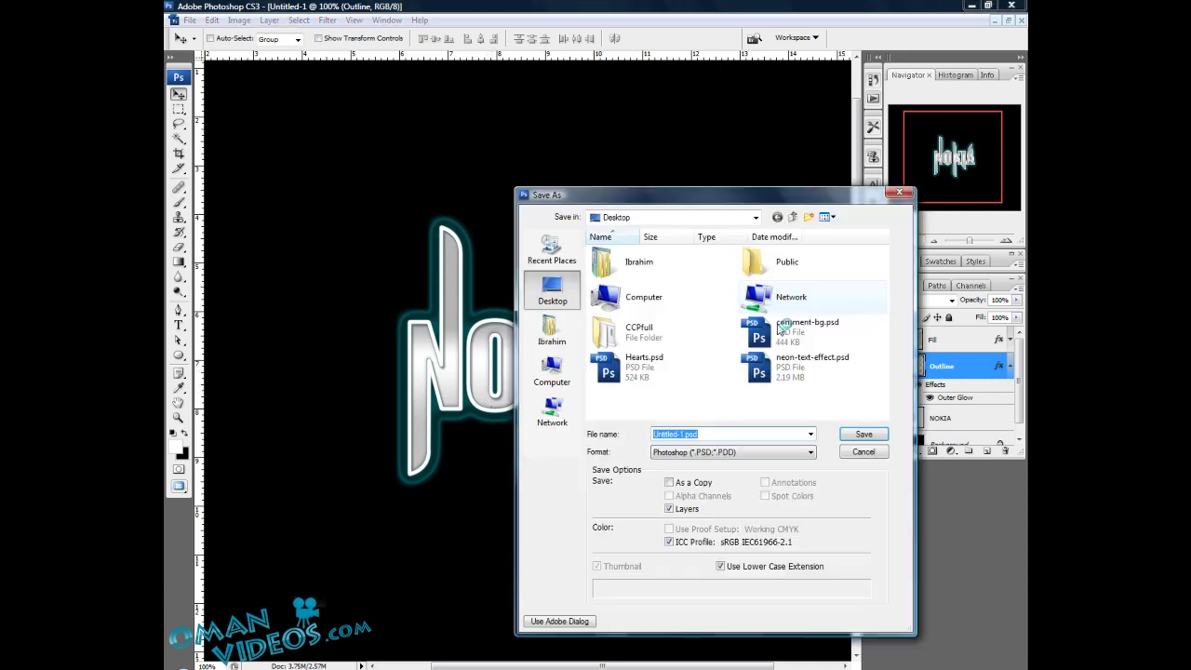
{"action": "key", "text": "Escape"}
{"action": "mouse_move", "coordinate": [622, 273]}
{"action": "left_mouse_down"}
{"action": "mouse_move", "coordinate": [605, 294]}
{"action": "mouse_move", "coordinate": [601, 278]}
{"action": "left_mouse_up"}
Collapse the Outline layer's effects list and add a new layer named Fill burn above the Fill layer
{"action": "left_click", "coordinate": [1008, 366]}
{"action": "left_click", "coordinate": [977, 339]}
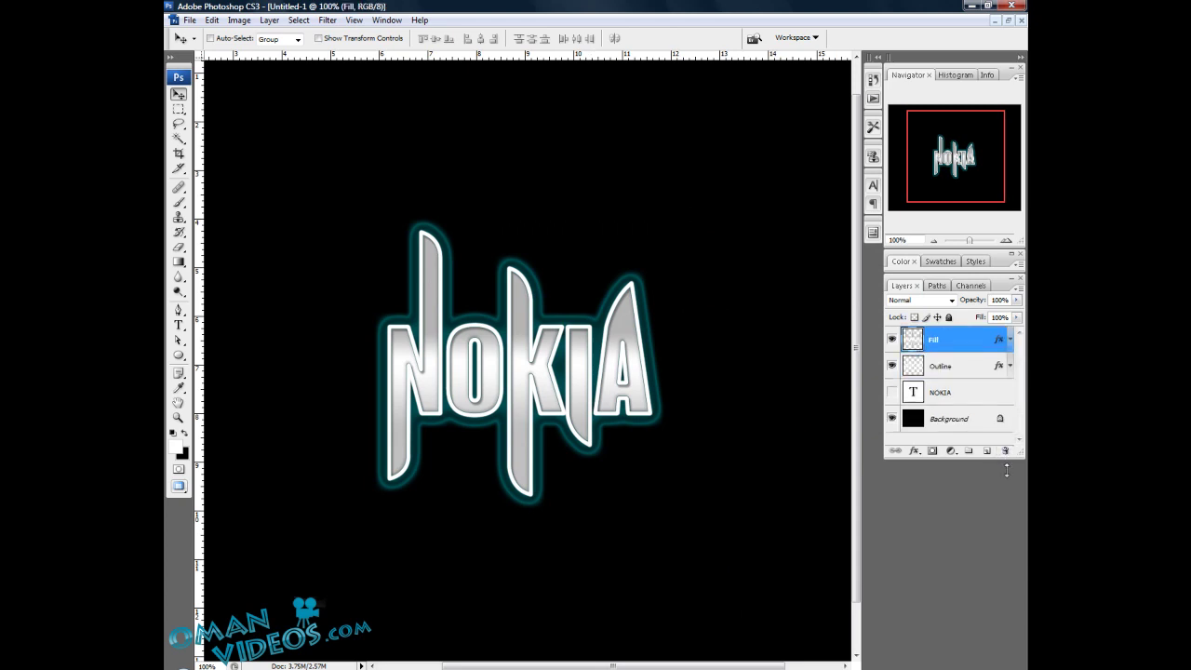
{"action": "left_click_drag", "start_coordinate": [1006, 471], "coordinate": [1005, 537]}
{"action": "left_click", "coordinate": [986, 527]}
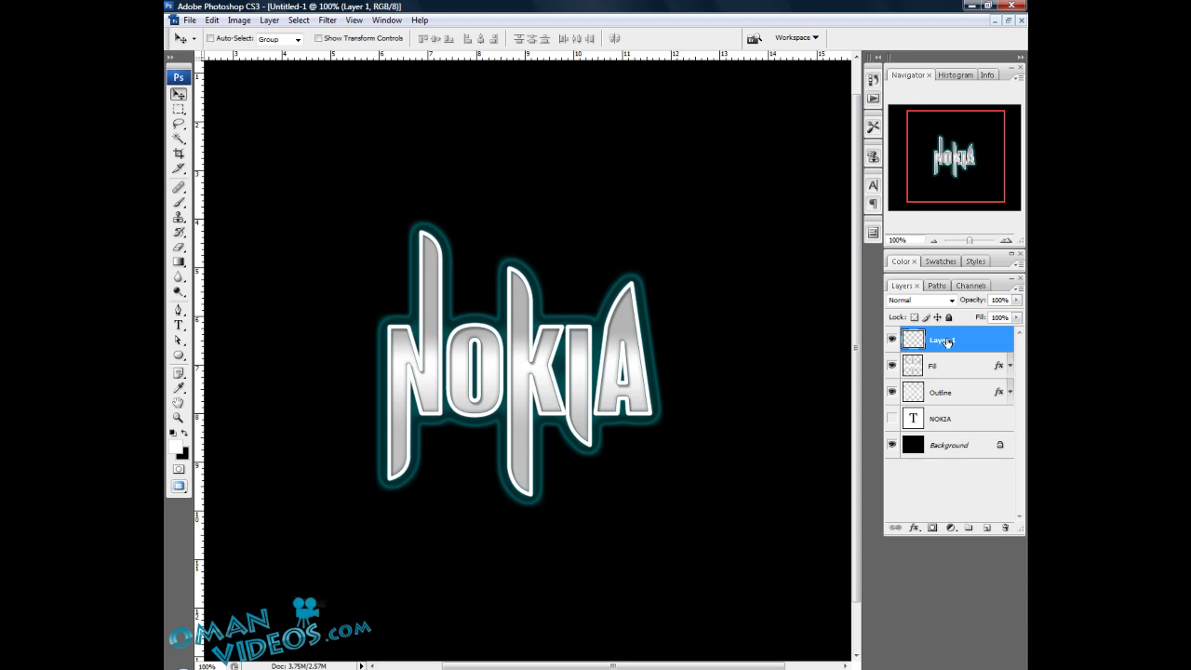
{"action": "double_click", "coordinate": [945, 341]}
{"action": "type", "text": "Fill burn"}
{"action": "key", "text": "Return"}
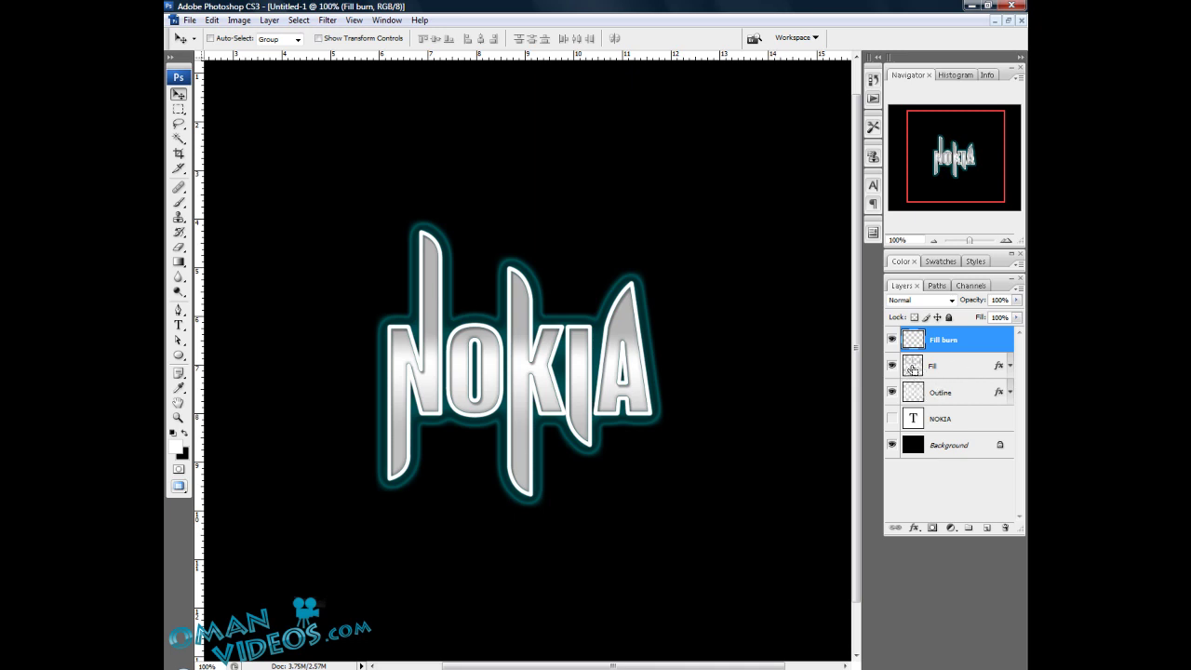
Load the Fill layer's letter shapes as a selection, render Clouds twice inside it on the Fill burn layer, and deselect
{"action": "left_click", "coordinate": [912, 369], "text": "ctrl"}
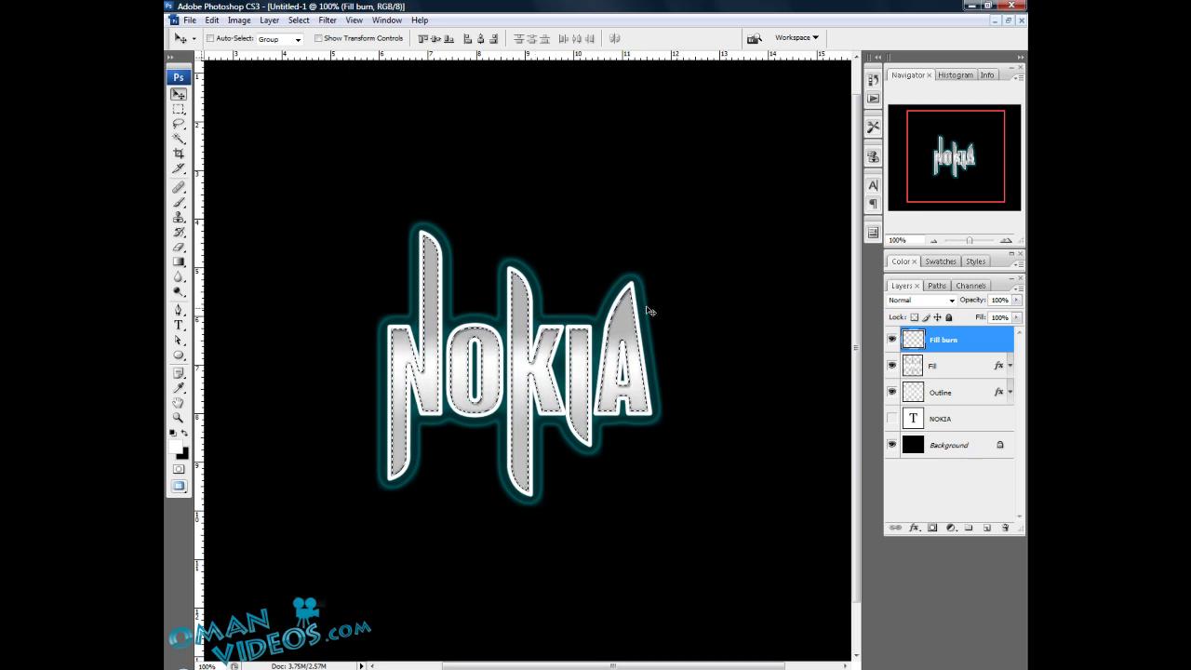
{"action": "left_click", "coordinate": [327, 20]}
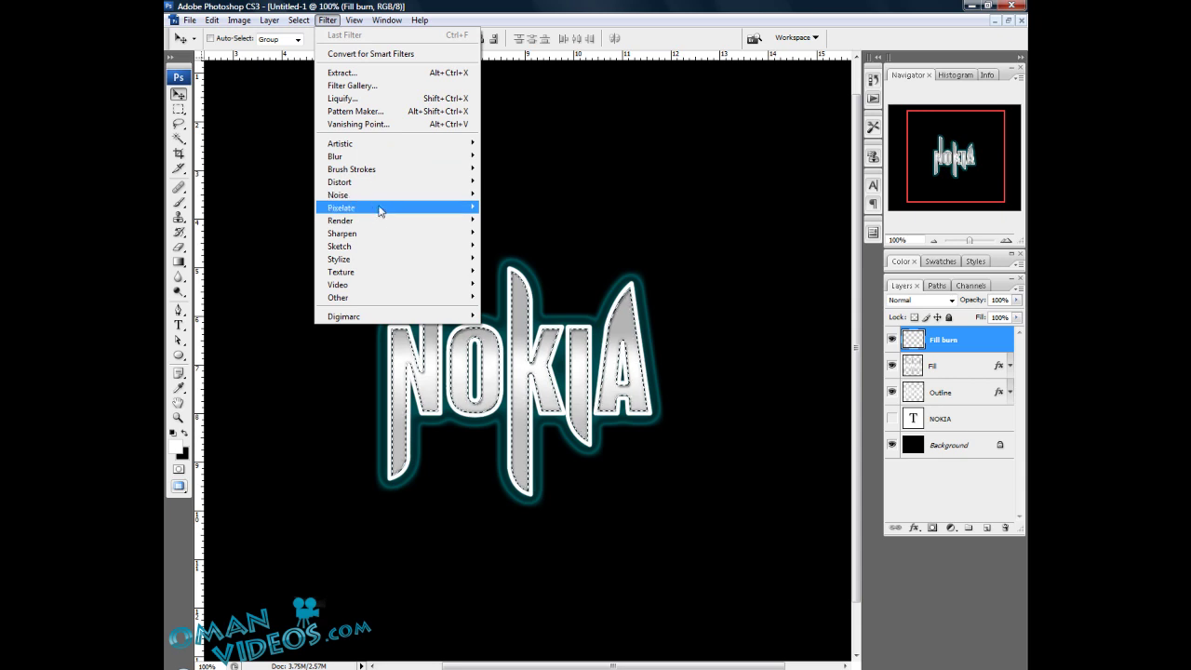
{"action": "mouse_move", "coordinate": [380, 221]}
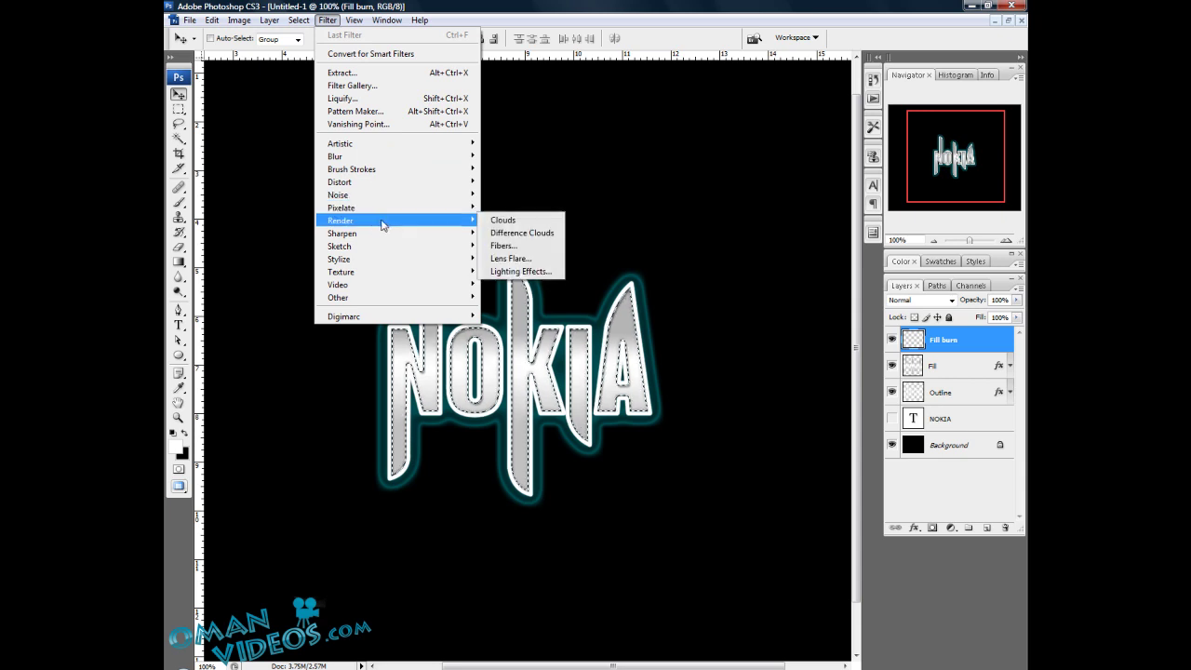
{"action": "left_click", "coordinate": [527, 226]}
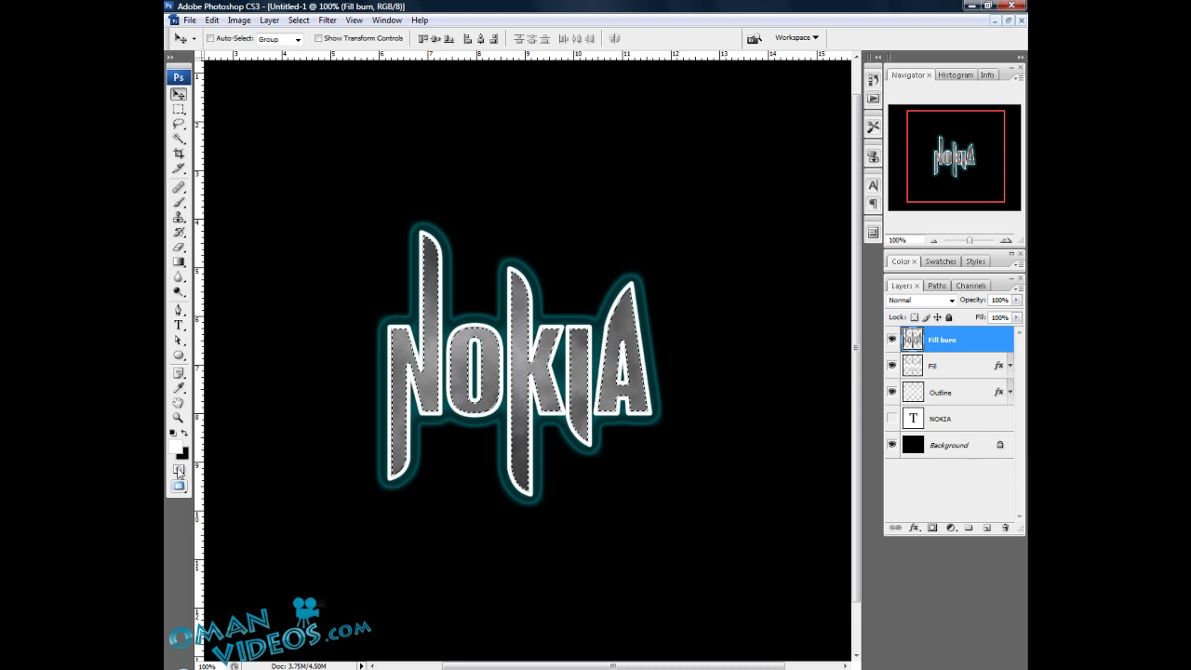
{"action": "key", "text": "ctrl+f"}
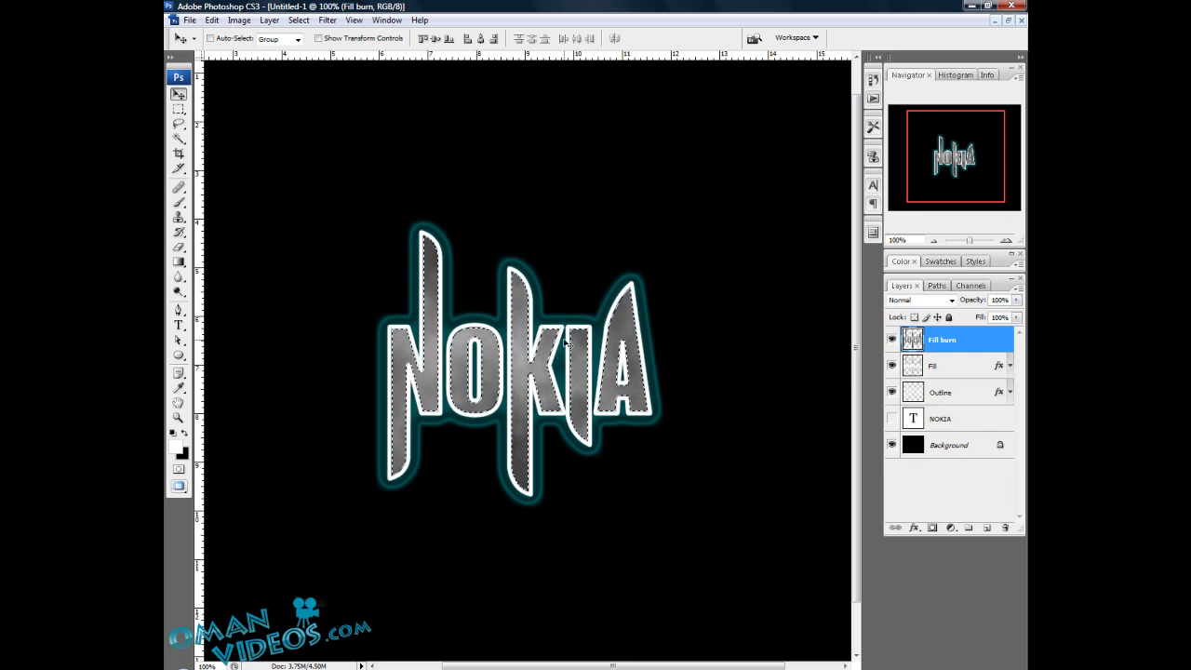
{"action": "key", "text": "ctrl+d"}
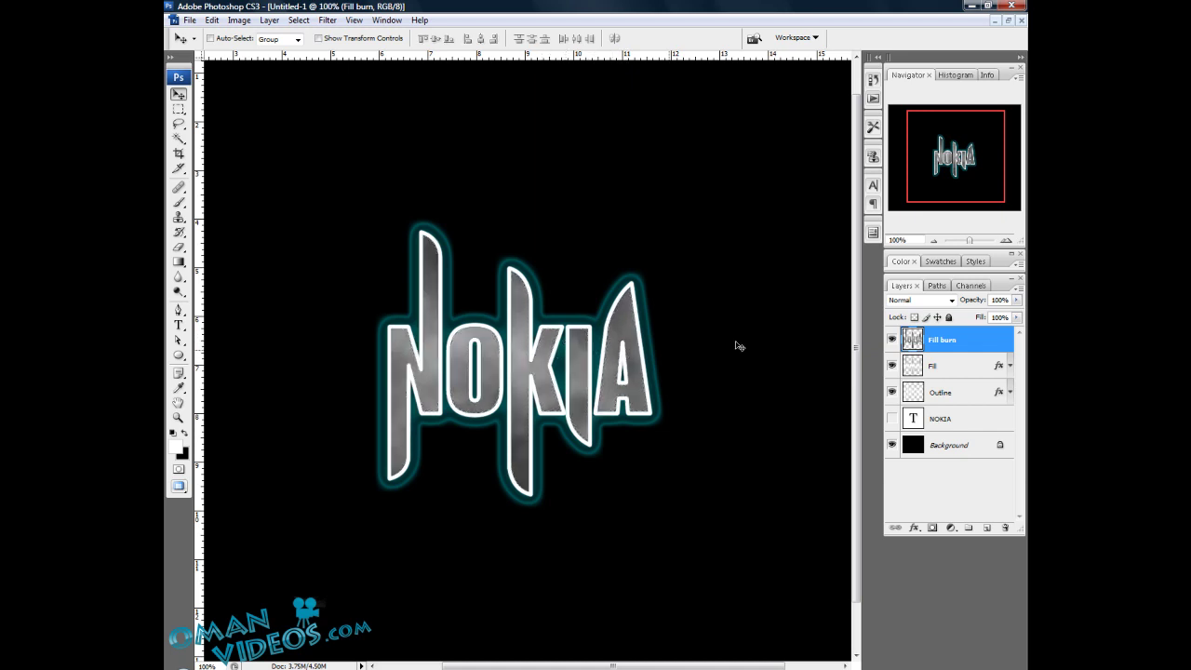
Set the Fill burn layer's blend mode to Linear Burn
{"action": "left_click", "coordinate": [924, 303]}
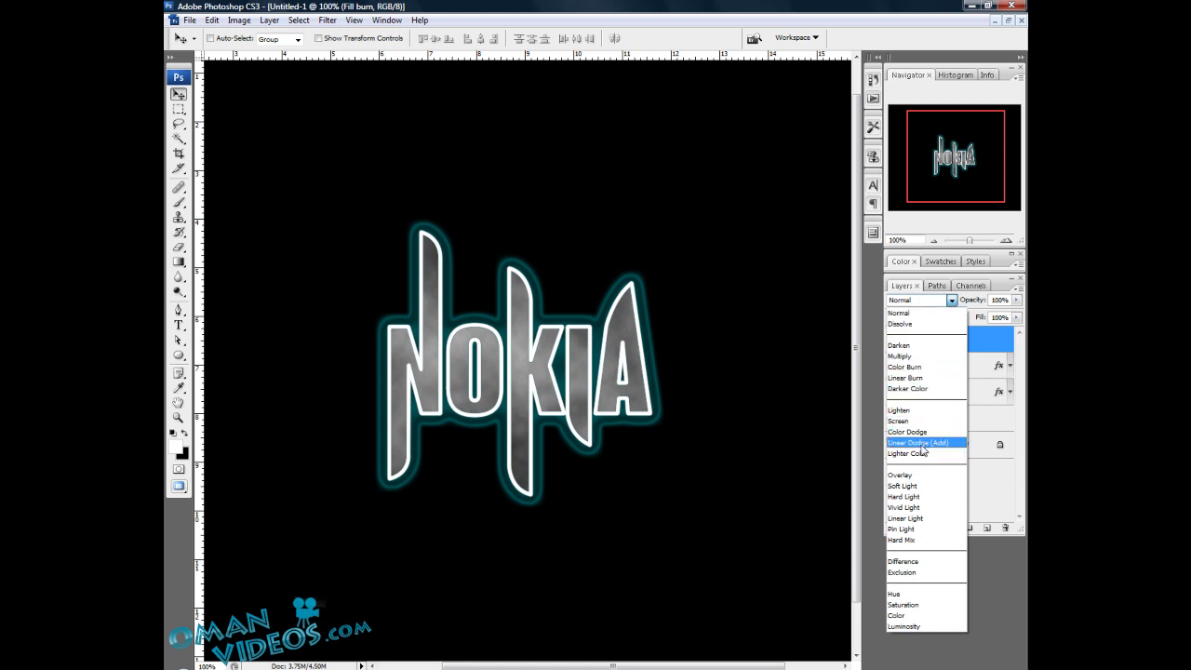
{"action": "left_click", "coordinate": [908, 378]}
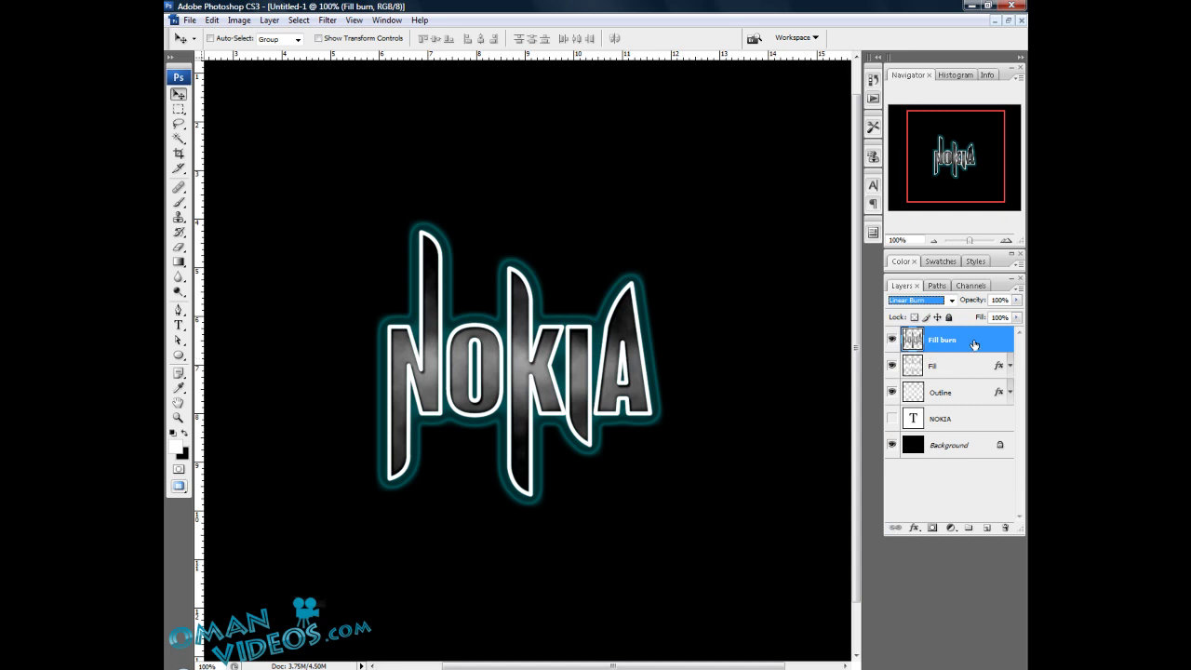
{"action": "key", "text": "Return"}
Add a Gradient Overlay effect to the Fill burn layer
{"action": "double_click", "coordinate": [985, 345]}
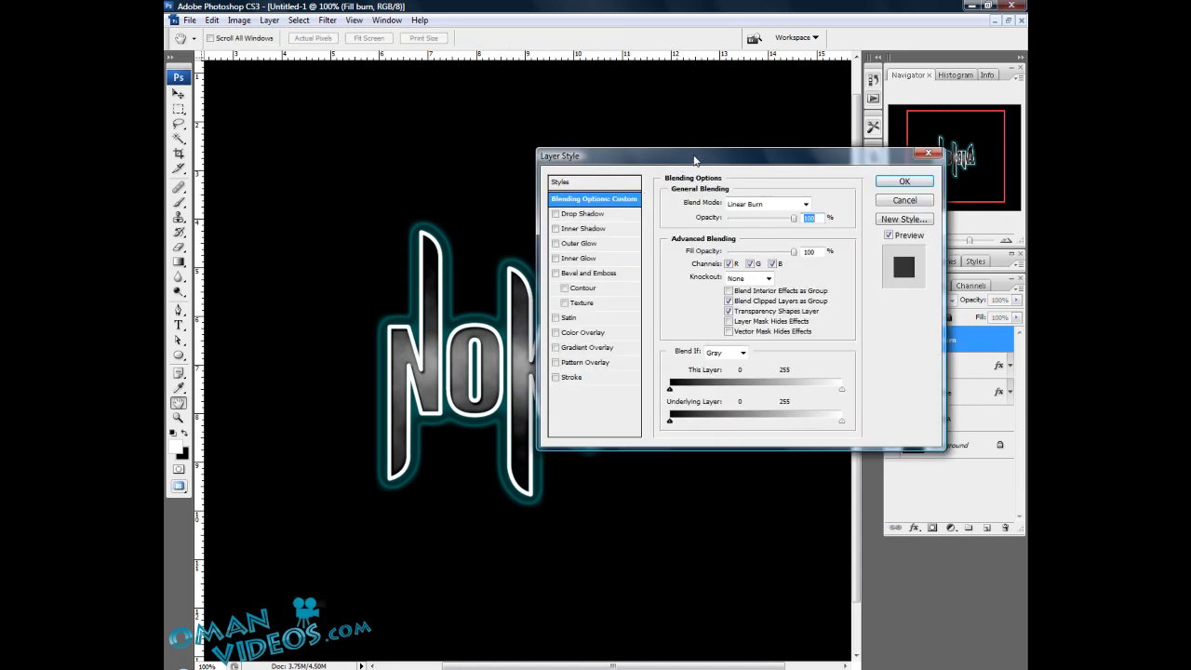
{"action": "left_click_drag", "start_coordinate": [694, 160], "coordinate": [534, 211]}
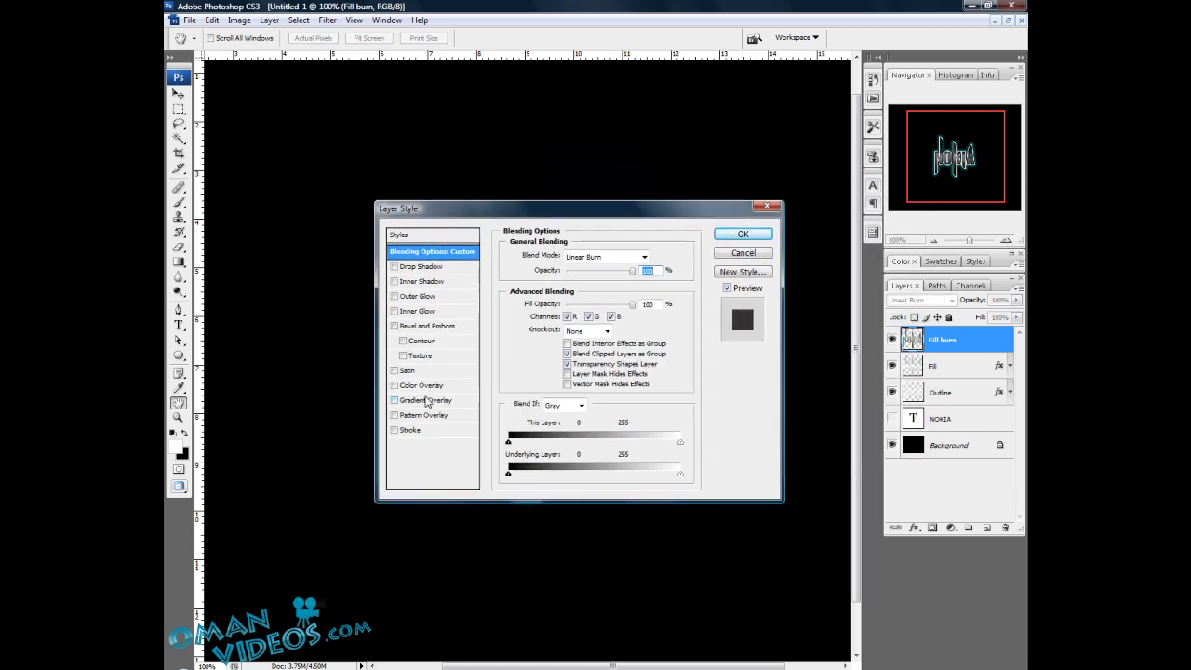
{"action": "left_click_drag", "start_coordinate": [535, 213], "coordinate": [629, 194]}
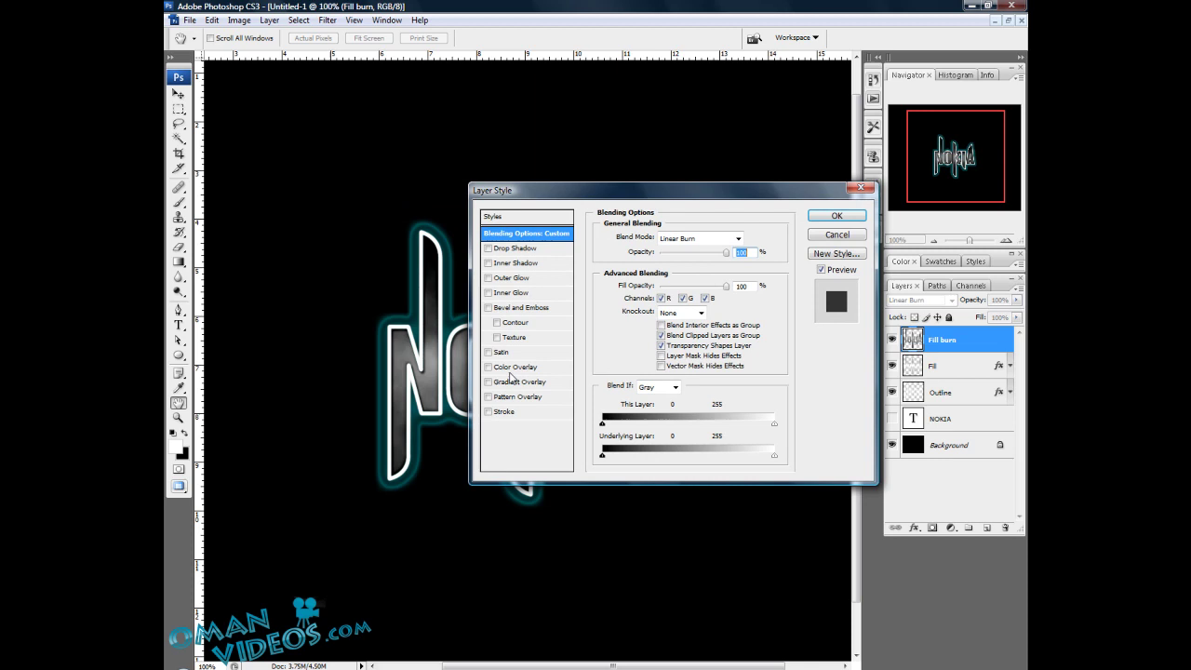
{"action": "left_click", "coordinate": [519, 382]}
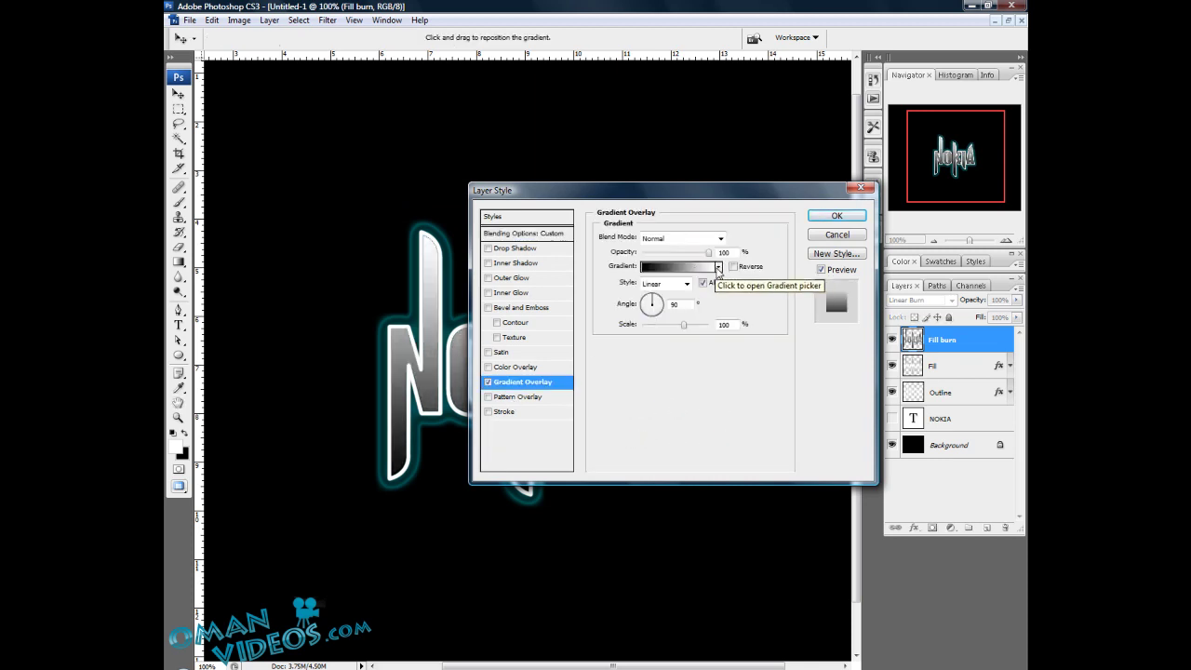
{"action": "left_click", "coordinate": [718, 267]}
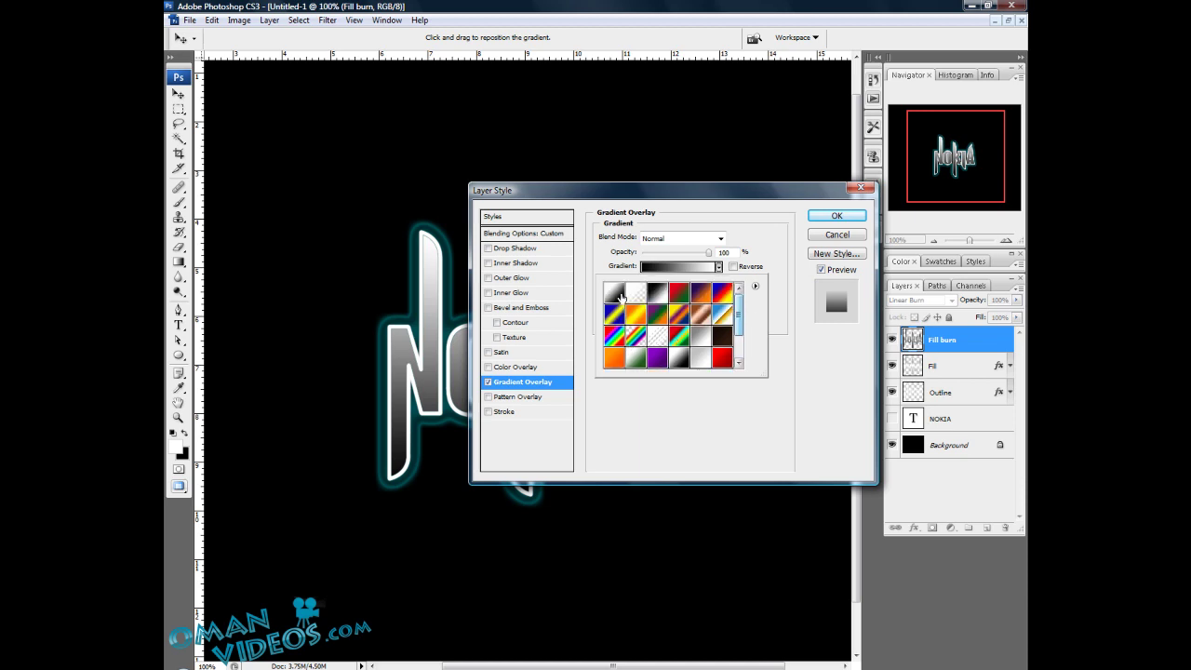
{"action": "left_click", "coordinate": [740, 215]}
Set the overlay gradient's starting color stop to cyan, #00f6ff
{"action": "left_click", "coordinate": [678, 269]}
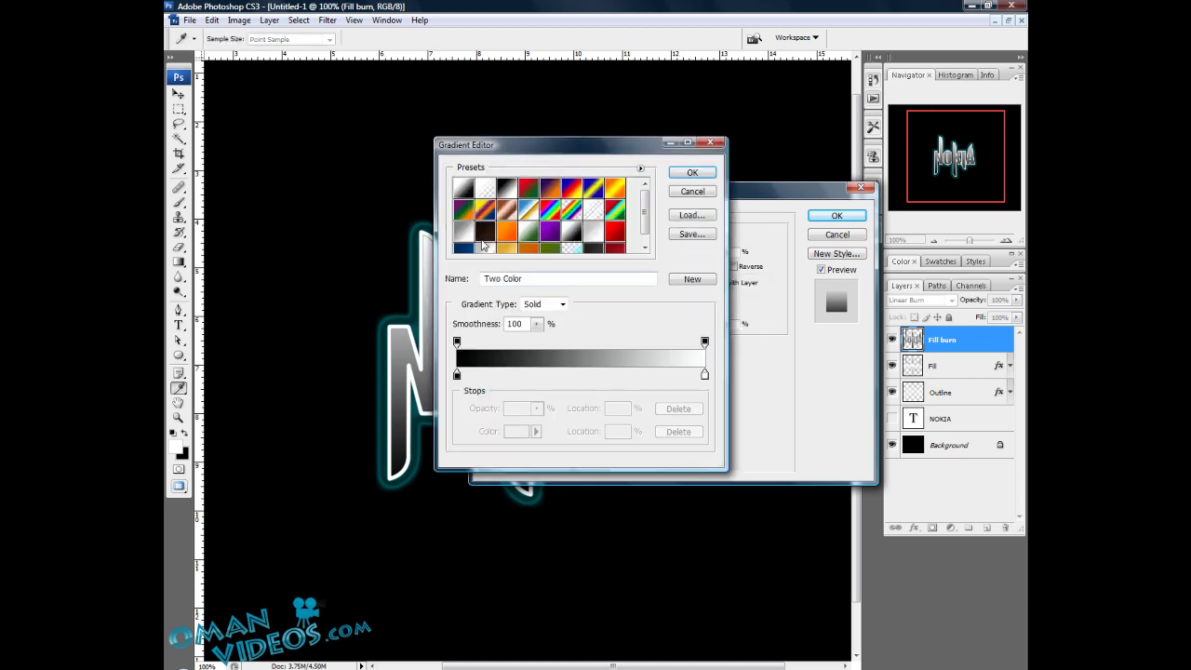
{"action": "double_click", "coordinate": [456, 374]}
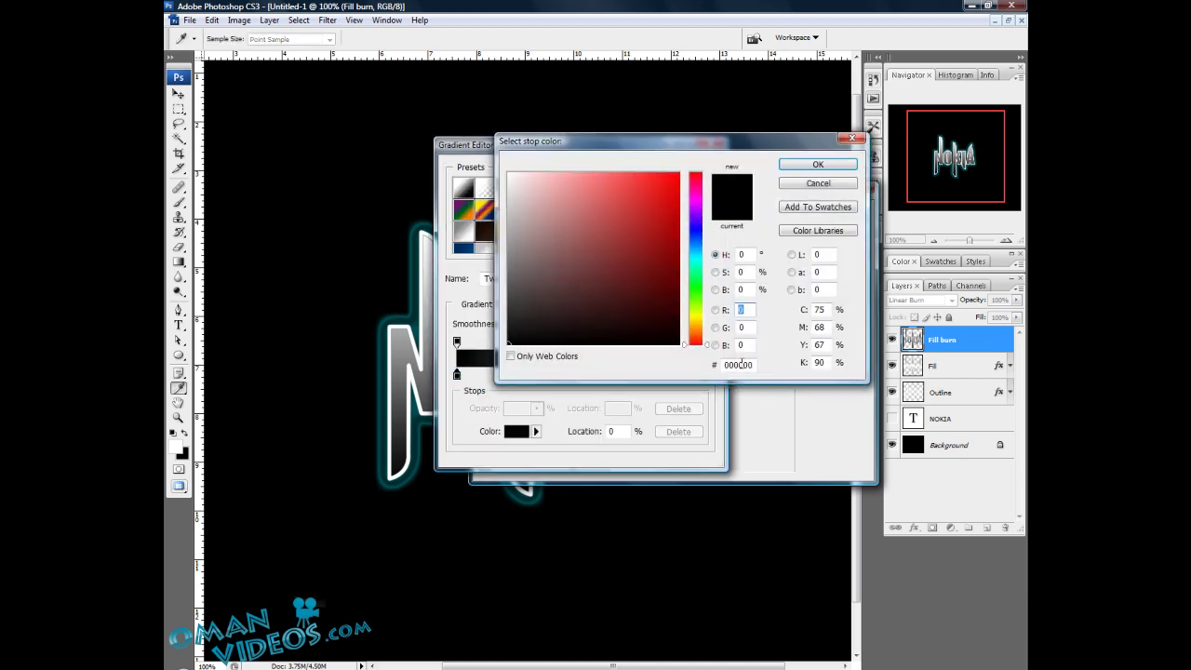
{"action": "double_click", "coordinate": [741, 364]}
{"action": "left_click", "coordinate": [694, 257]}
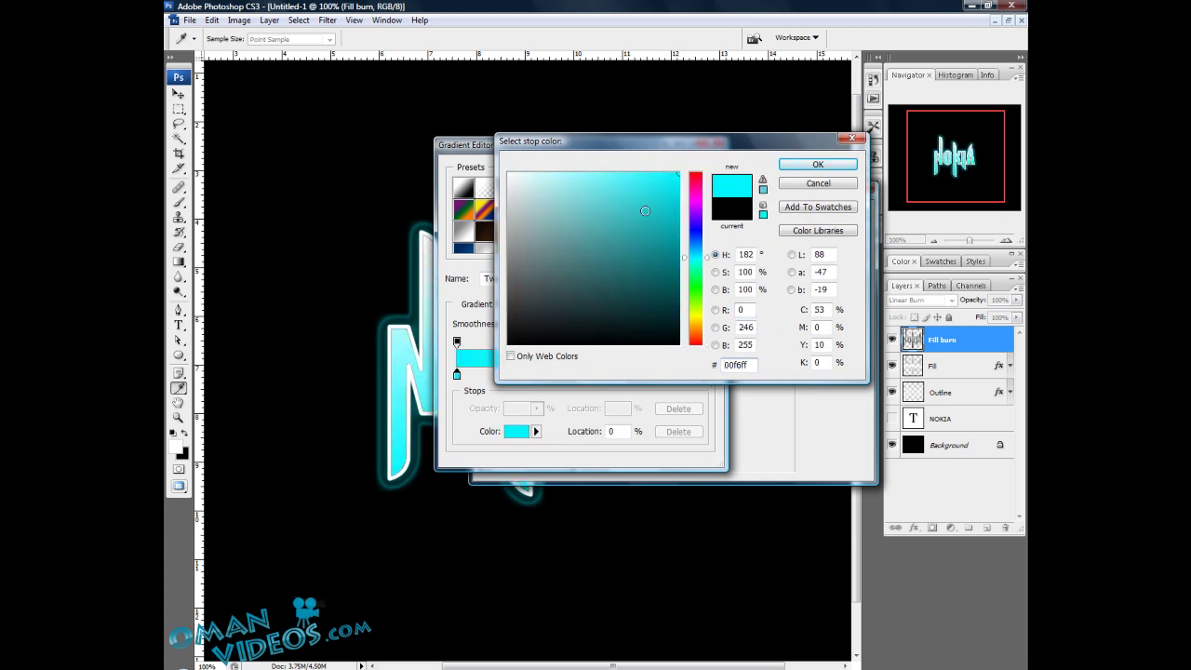
{"action": "left_click", "coordinate": [803, 171]}
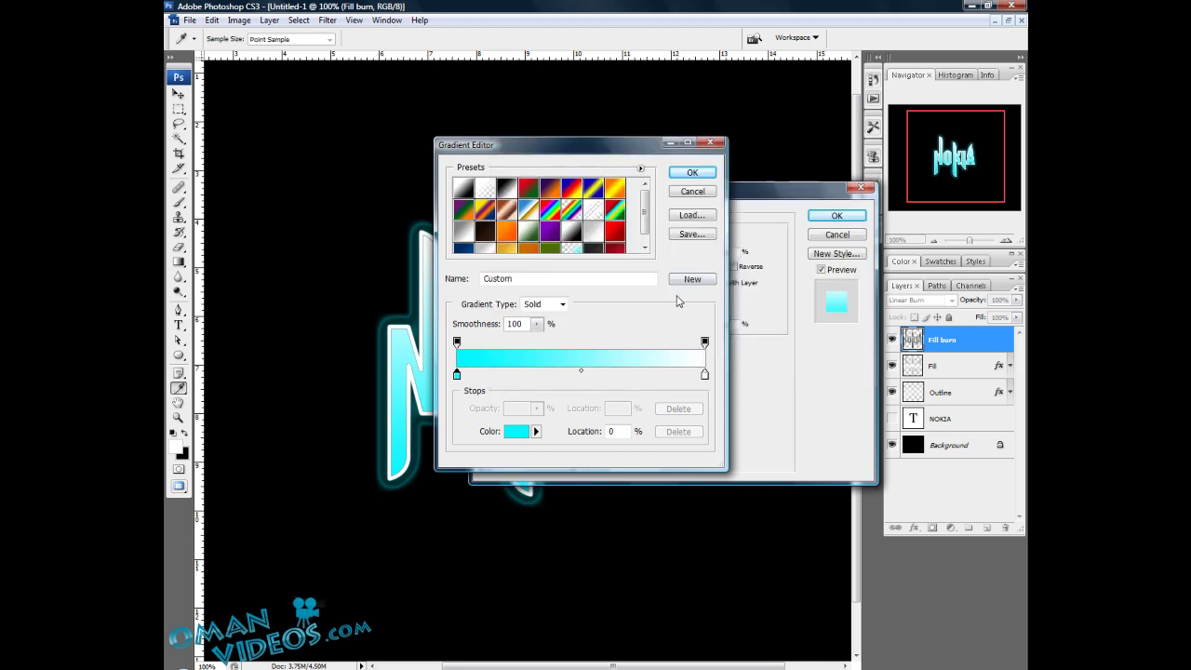
Set the overlay gradient's ending color stop to black, #000000, and accept the edited gradient
{"action": "left_click", "coordinate": [705, 375]}
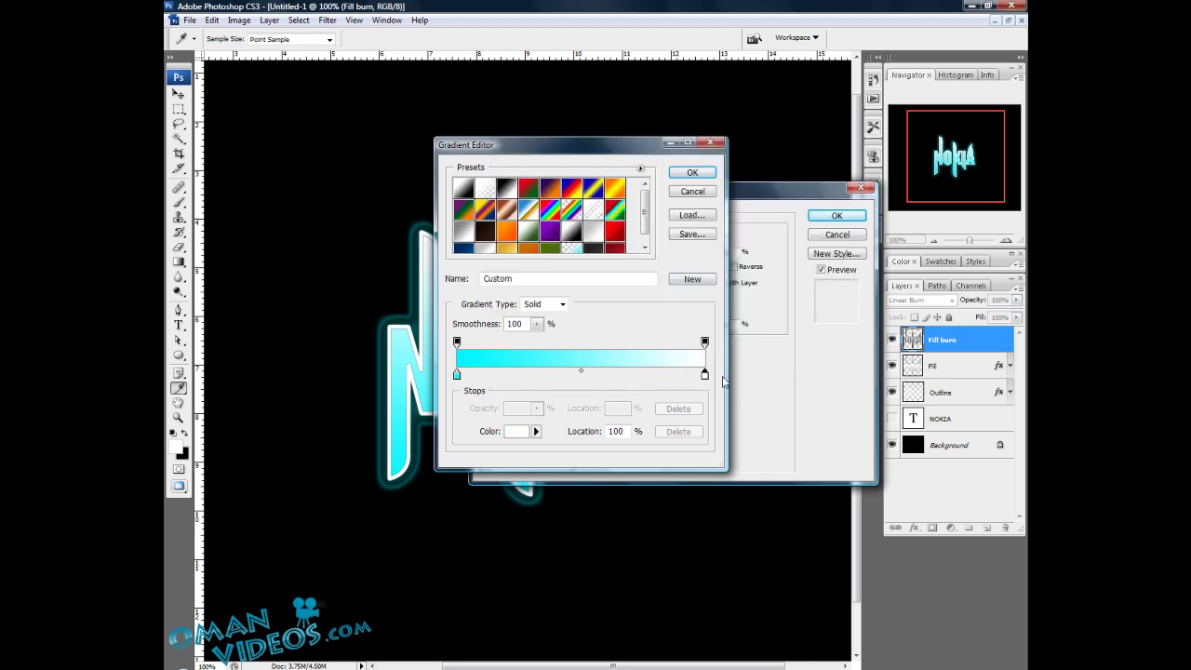
{"action": "left_click_drag", "start_coordinate": [582, 332], "coordinate": [436, 395]}
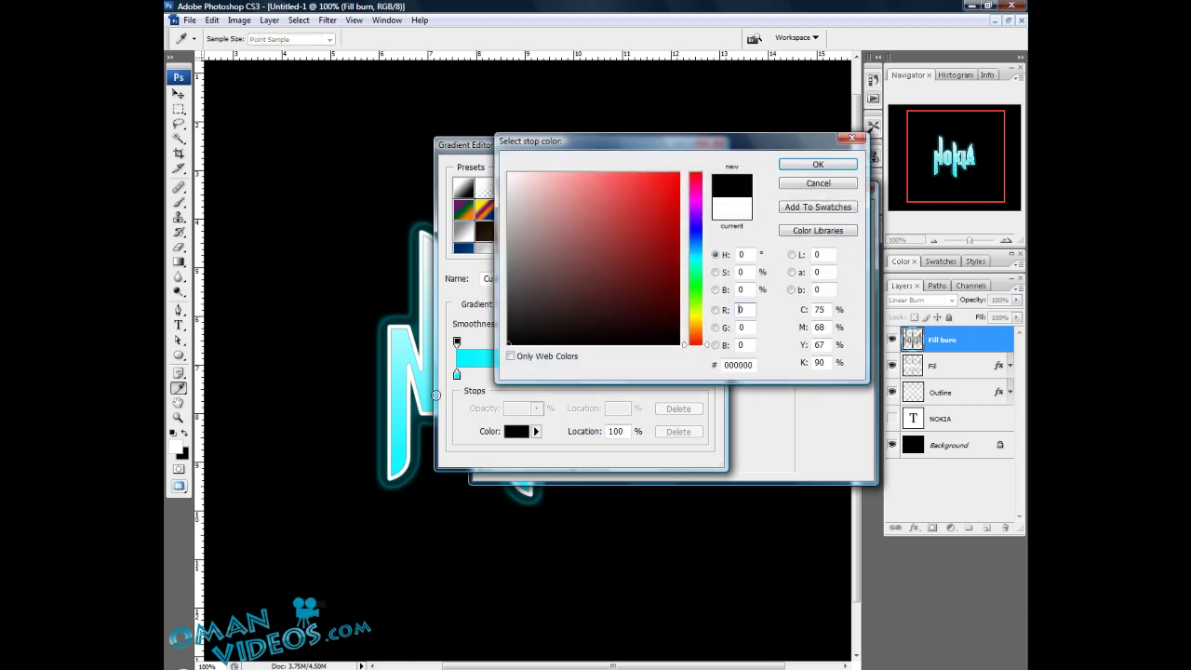
{"action": "left_click", "coordinate": [804, 171]}
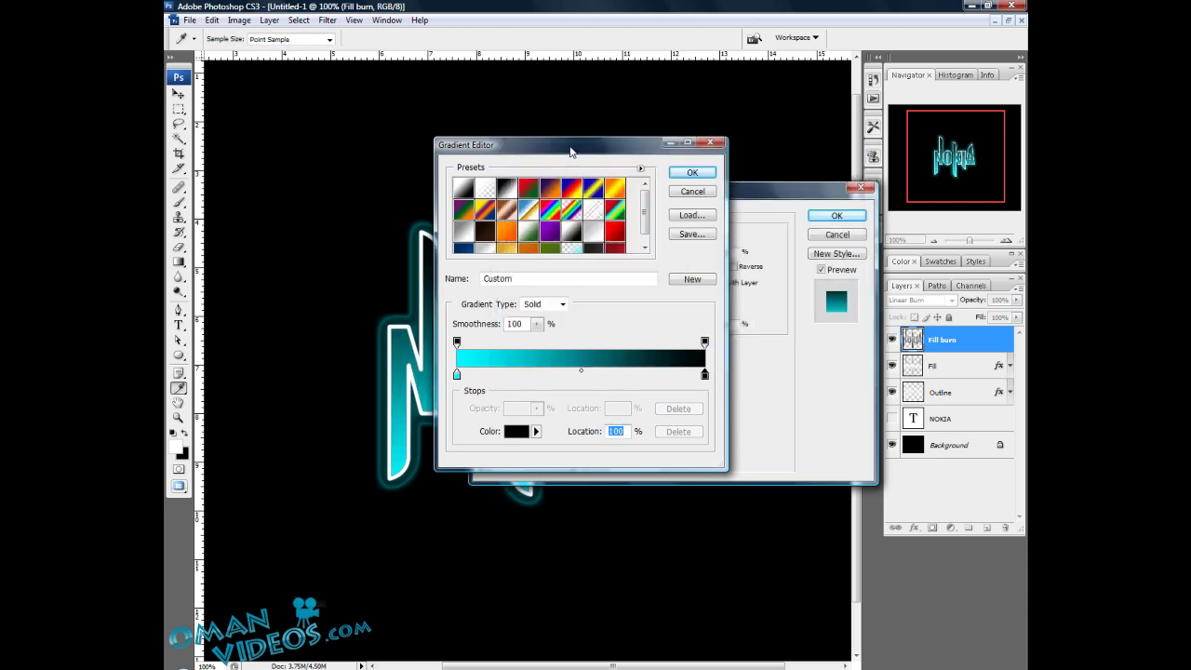
{"action": "left_click_drag", "start_coordinate": [571, 148], "coordinate": [603, 157]}
{"action": "left_click", "coordinate": [722, 181]}
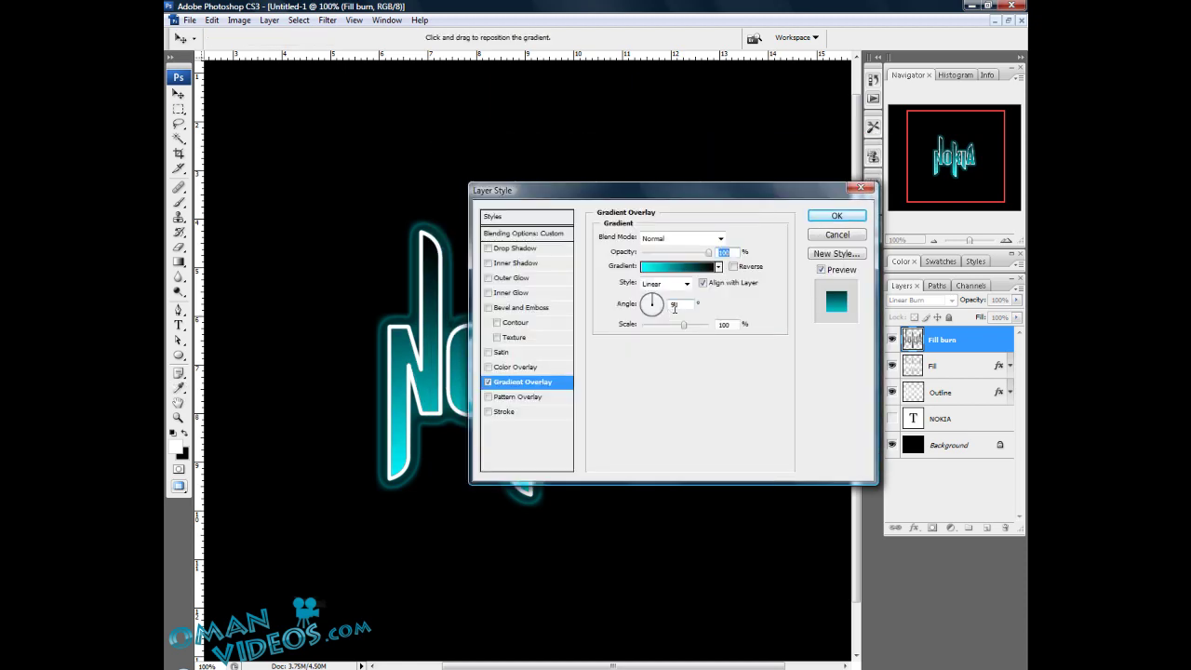
Apply the Gradient Overlay with the Multiply blend mode and collapse the Fill burn layer's effects list
{"action": "left_click", "coordinate": [688, 239]}
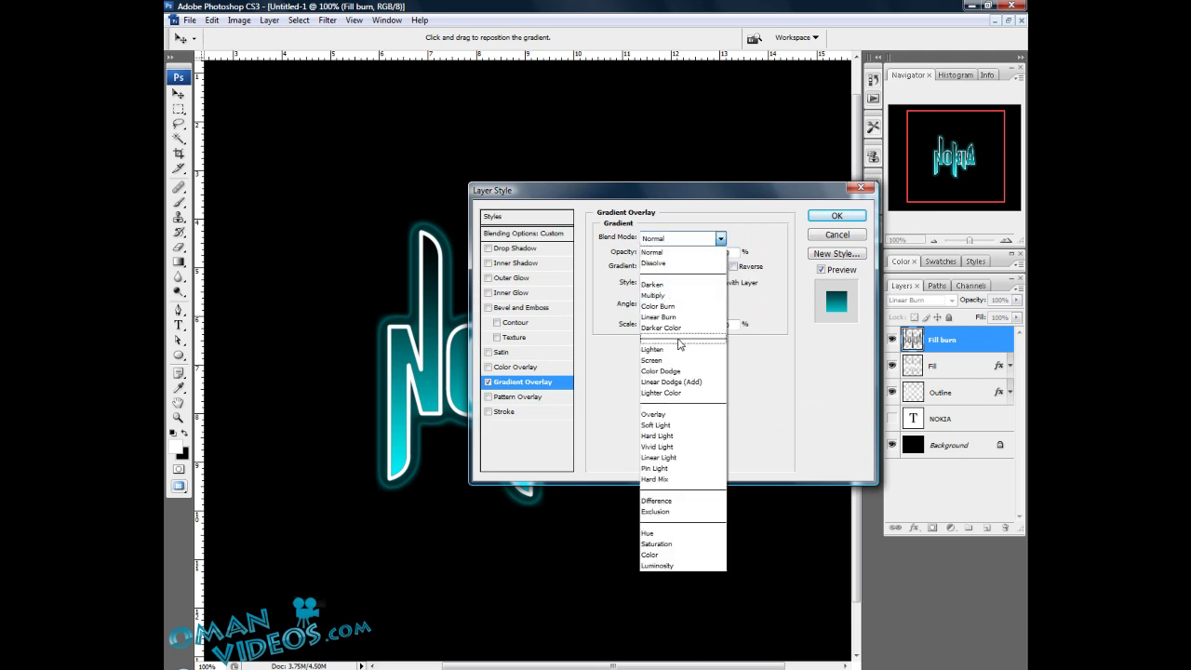
{"action": "left_click", "coordinate": [656, 295]}
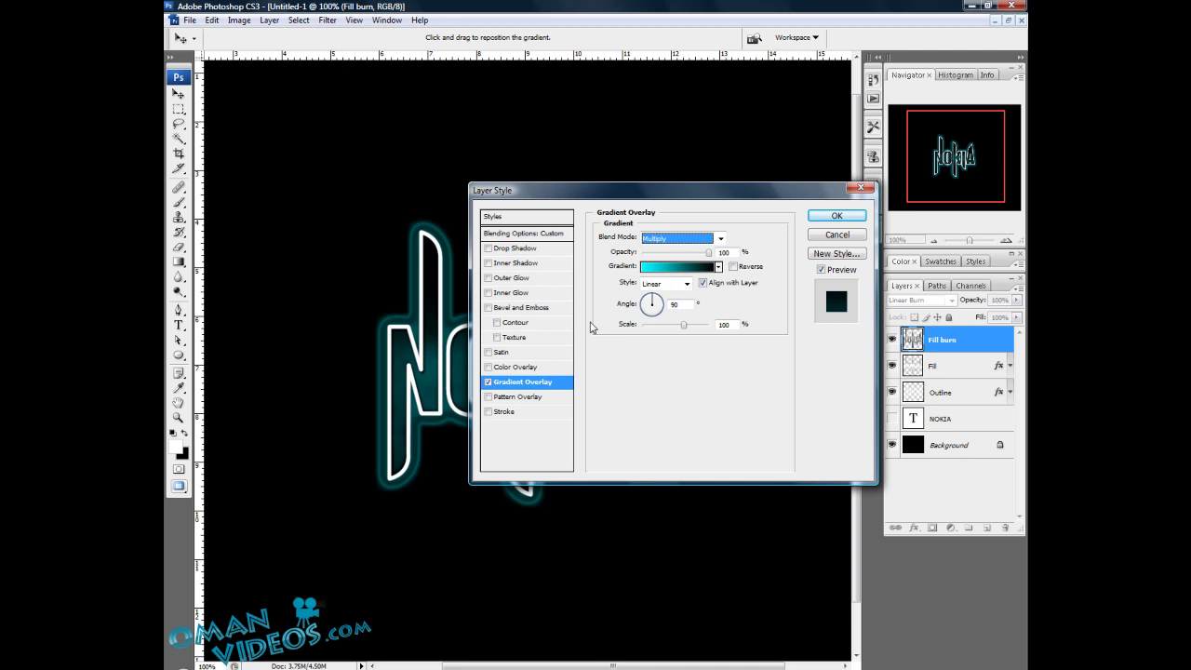
{"action": "left_click", "coordinate": [835, 217]}
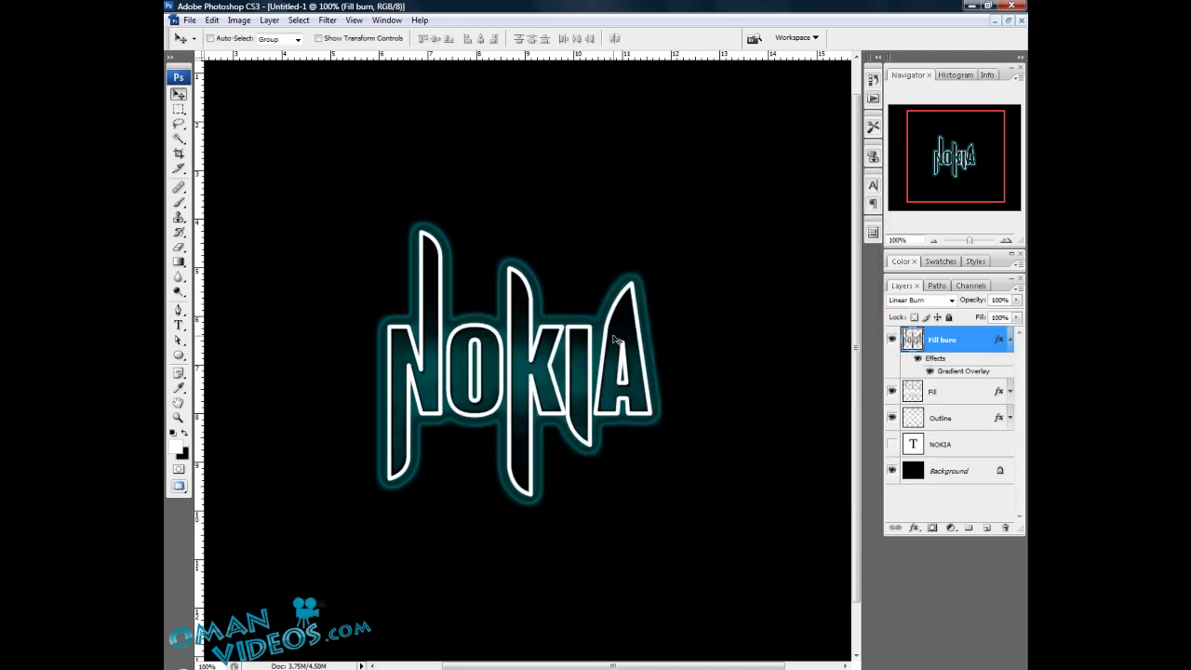
{"action": "left_click", "coordinate": [1010, 341]}
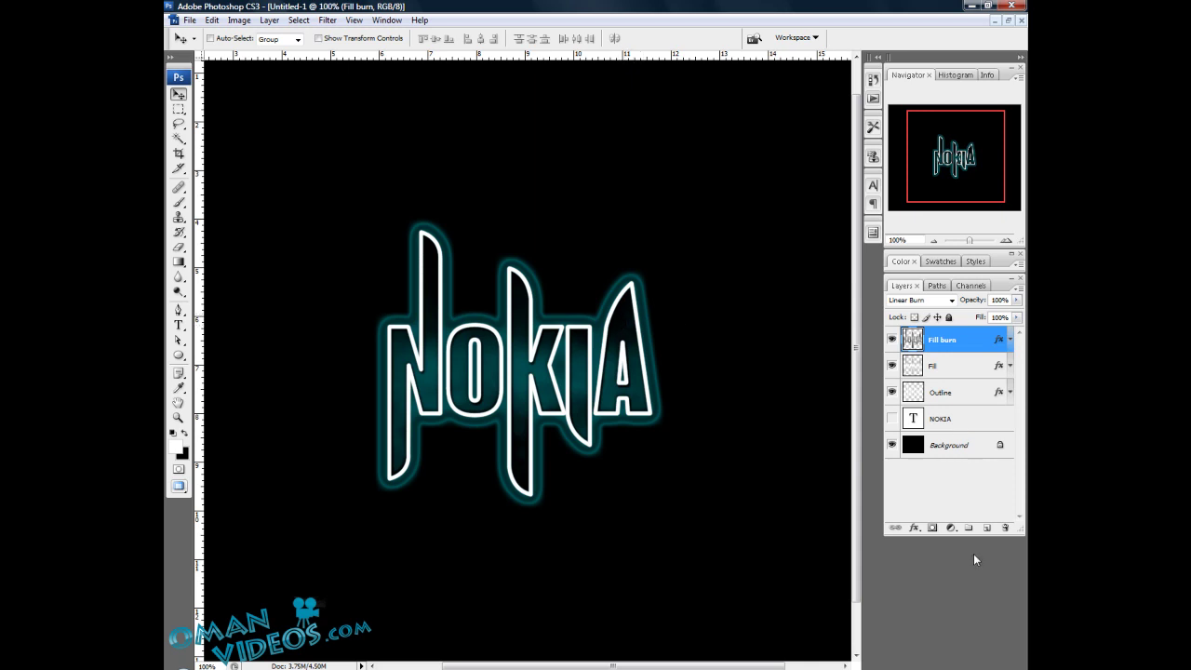
Add a single new layer named Sparks above the Fill burn layer
{"action": "left_click", "coordinate": [988, 527]}
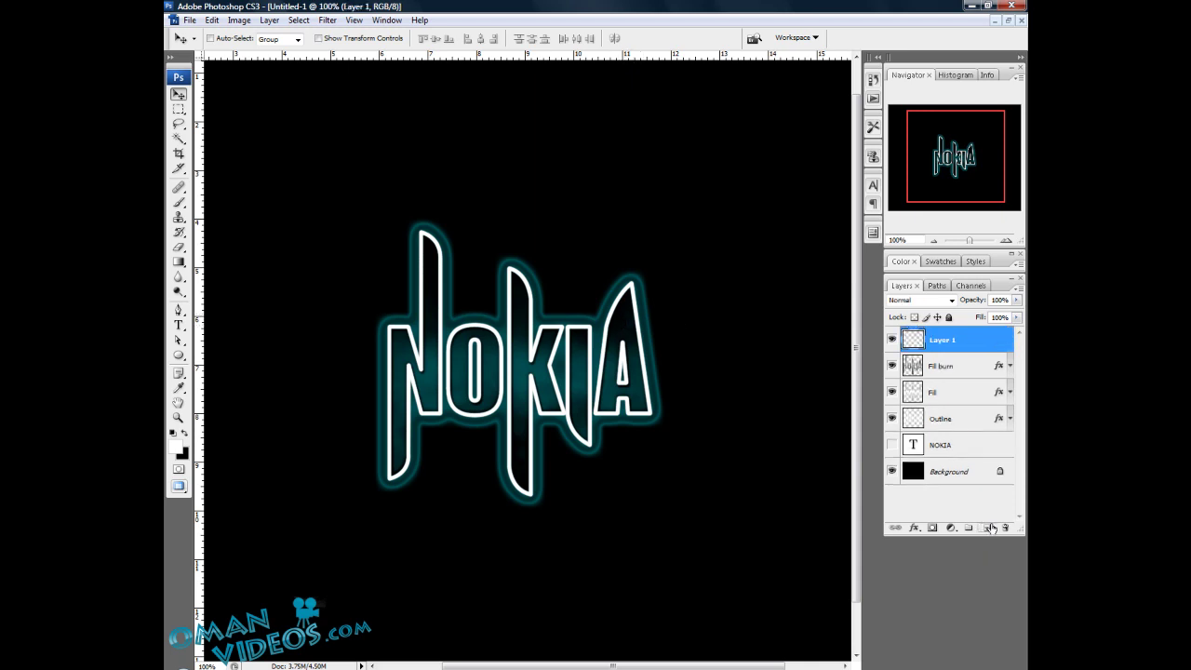
{"action": "left_click", "coordinate": [988, 528]}
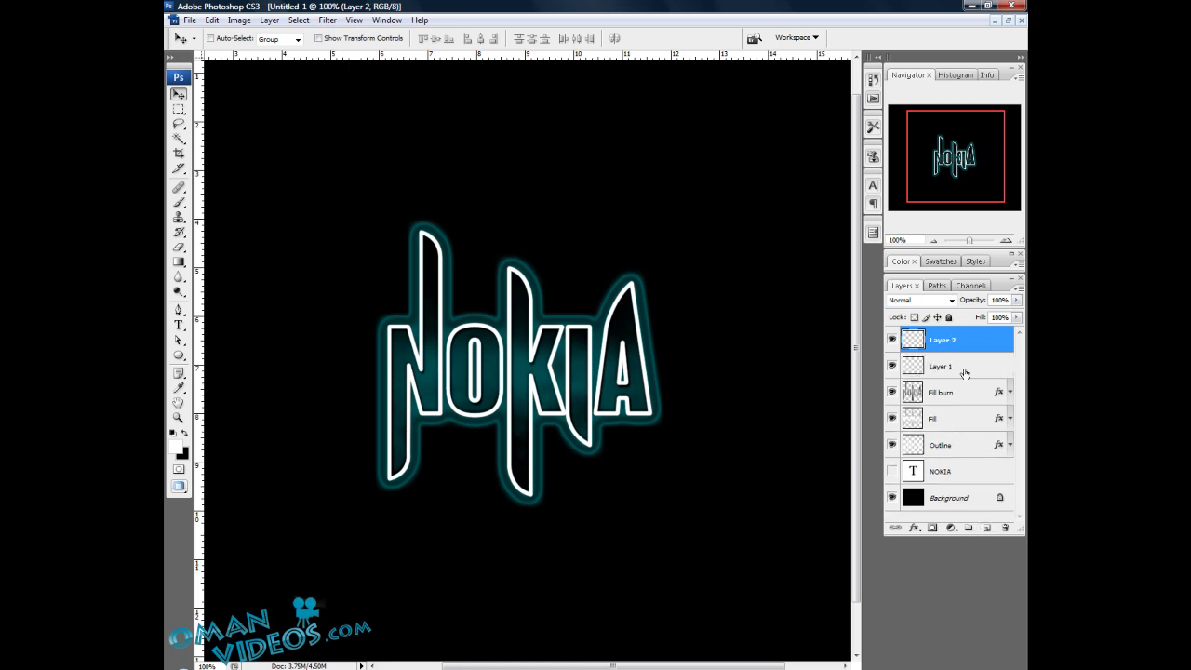
{"action": "left_click", "coordinate": [1004, 528]}
{"action": "left_click", "coordinate": [542, 260]}
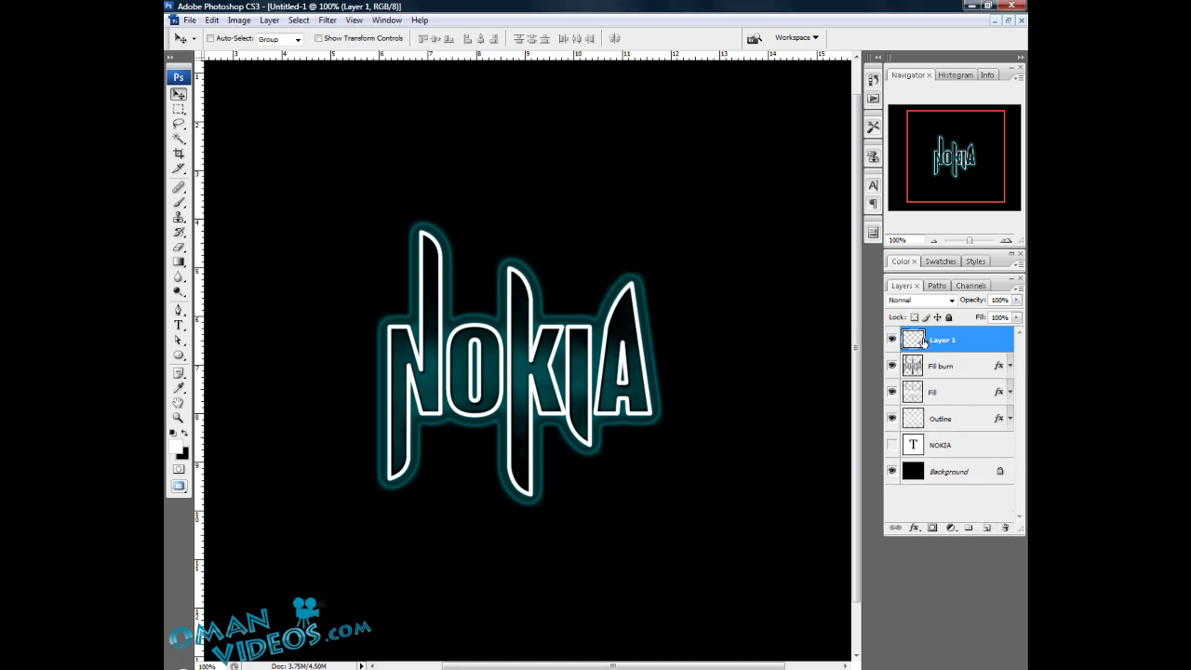
{"action": "double_click", "coordinate": [940, 340]}
{"action": "type", "text": "Spark"}
{"action": "key", "text": "Return"}
{"action": "double_click", "coordinate": [940, 341]}
{"action": "key", "text": "Right"}
{"action": "type", "text": "s"}
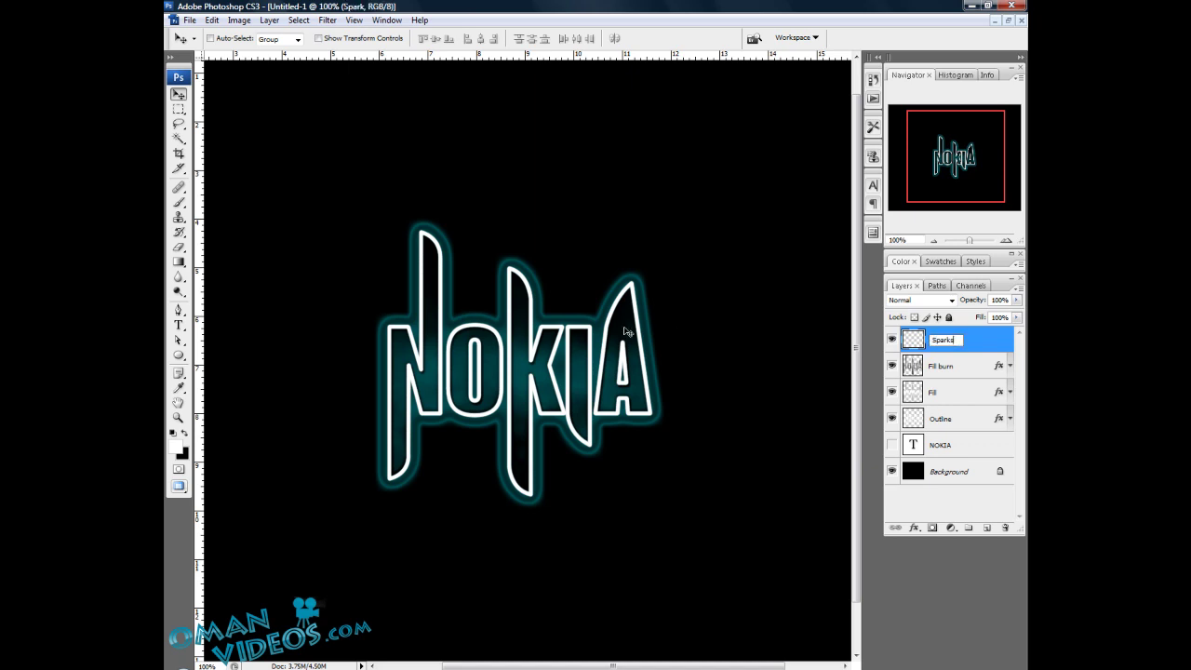
{"action": "key", "text": "Return"}
Examine the tips and edges of the NOKIA letters at 200% magnification
{"action": "key", "text": "z"}
{"action": "left_click", "coordinate": [476, 337]}
{"action": "key", "text": "v"}
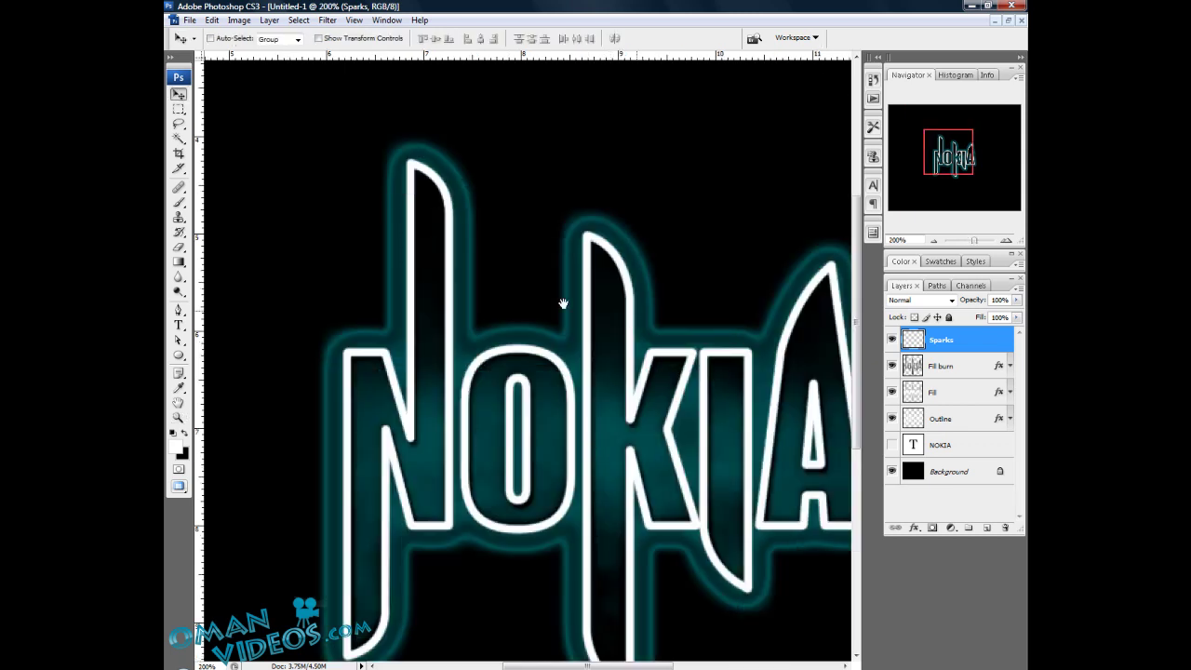
{"action": "left_click_drag", "start_coordinate": [664, 313], "coordinate": [596, 395]}
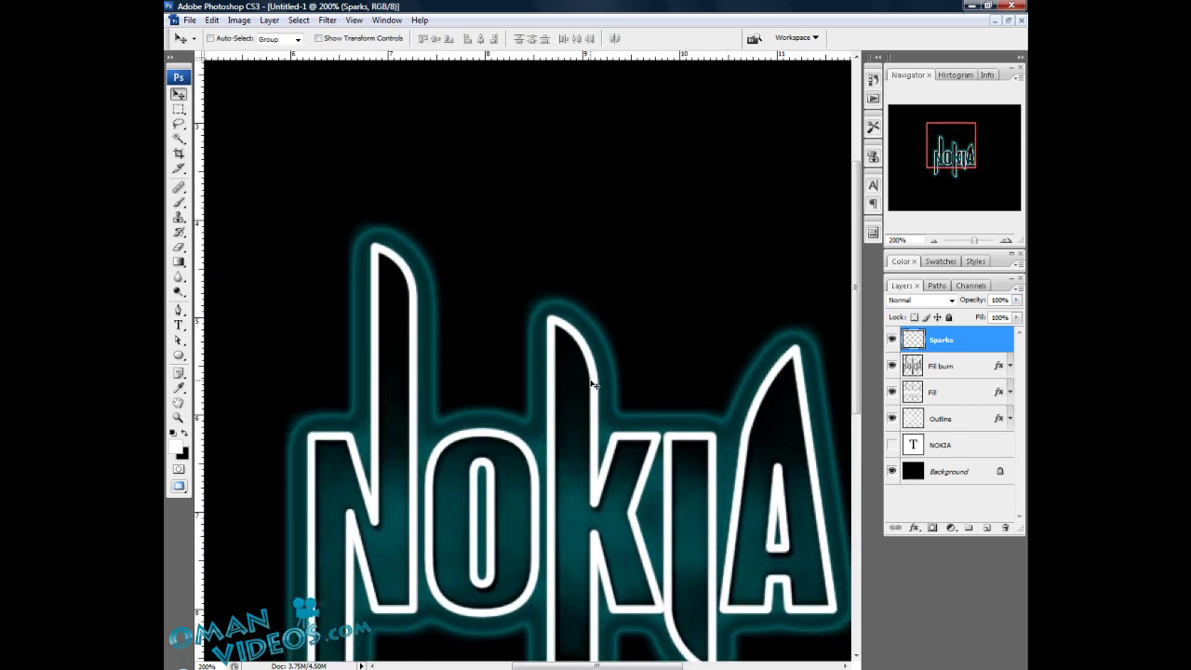
{"action": "left_click_drag", "start_coordinate": [505, 270], "coordinate": [456, 245]}
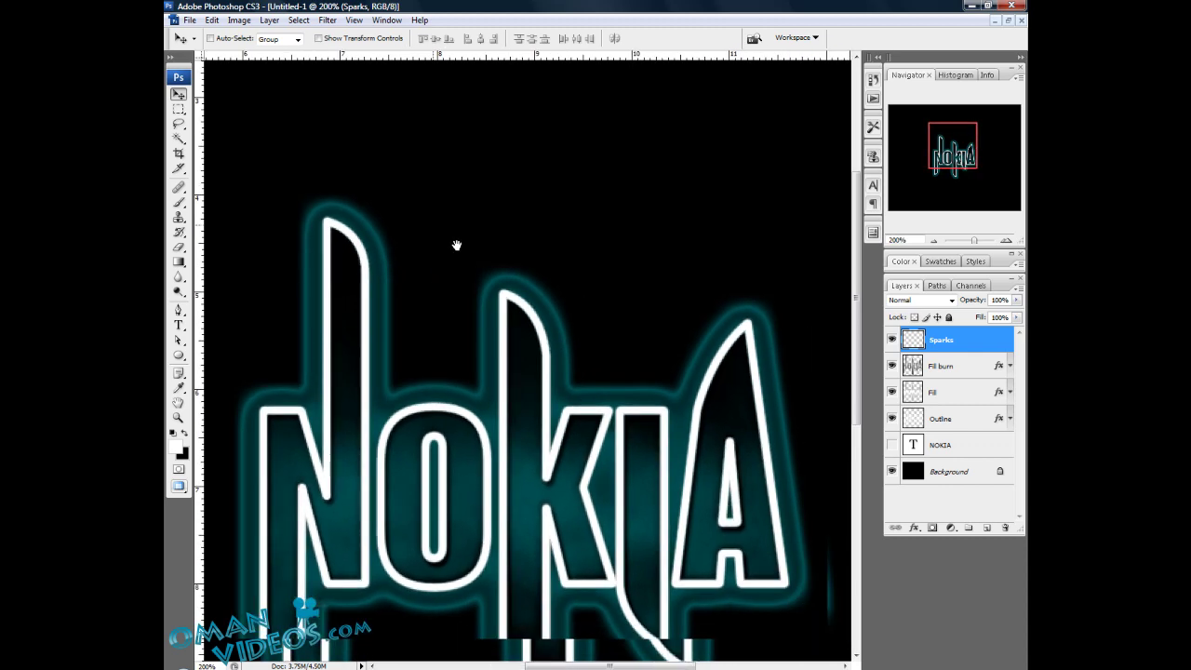
{"action": "left_click_drag", "start_coordinate": [710, 322], "coordinate": [645, 266]}
{"action": "left_click_drag", "start_coordinate": [497, 345], "coordinate": [489, 298]}
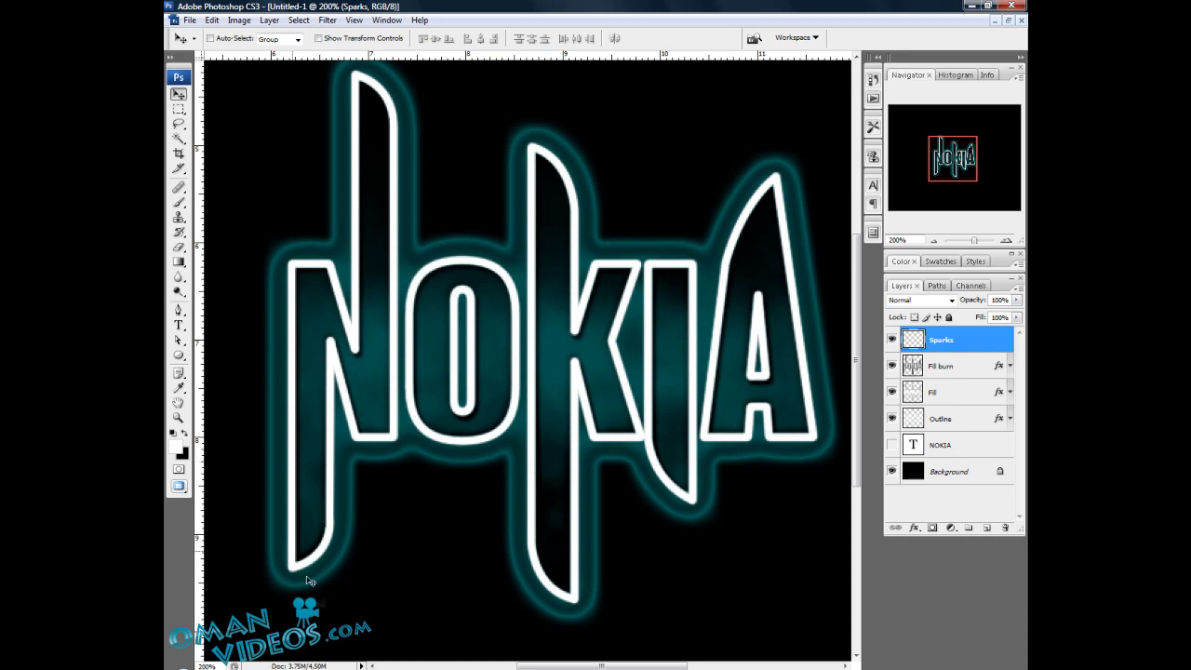
{"action": "left_click_drag", "start_coordinate": [537, 163], "coordinate": [457, 220]}
{"action": "left_click_drag", "start_coordinate": [630, 277], "coordinate": [567, 316]}
Set the Brush tool's diameter to 2 px and try a short stroke above the letter A, undoing it
{"action": "key", "text": "z"}
{"action": "left_click", "coordinate": [578, 317]}
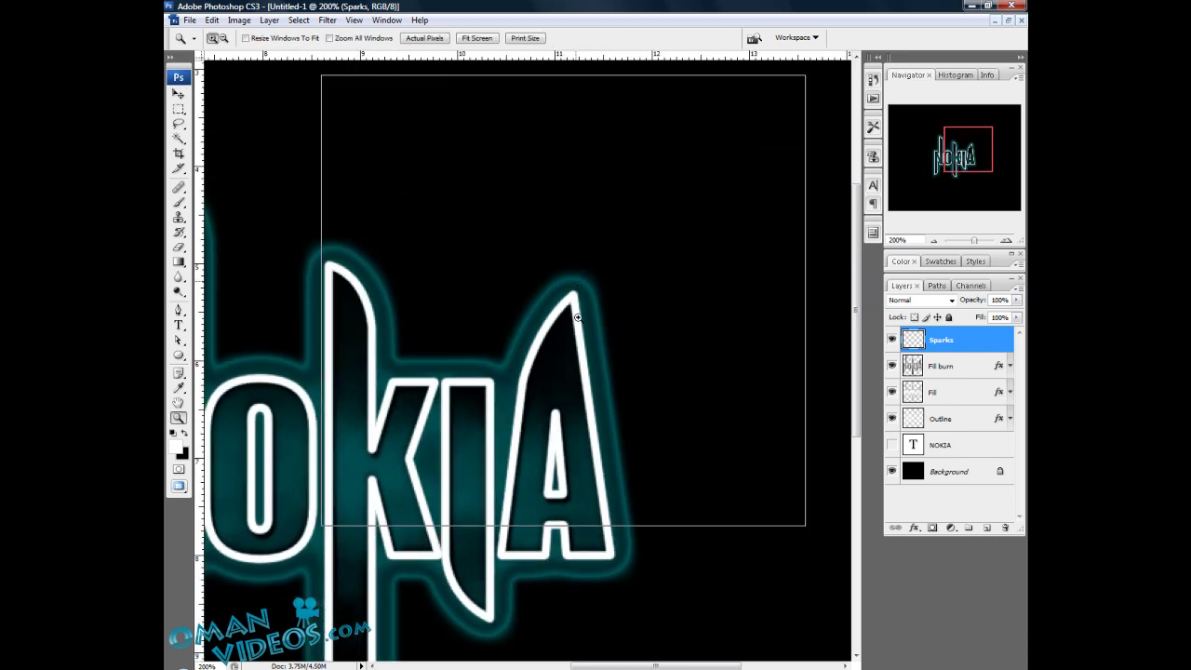
{"action": "left_click", "coordinate": [578, 317]}
{"action": "key", "text": "v"}
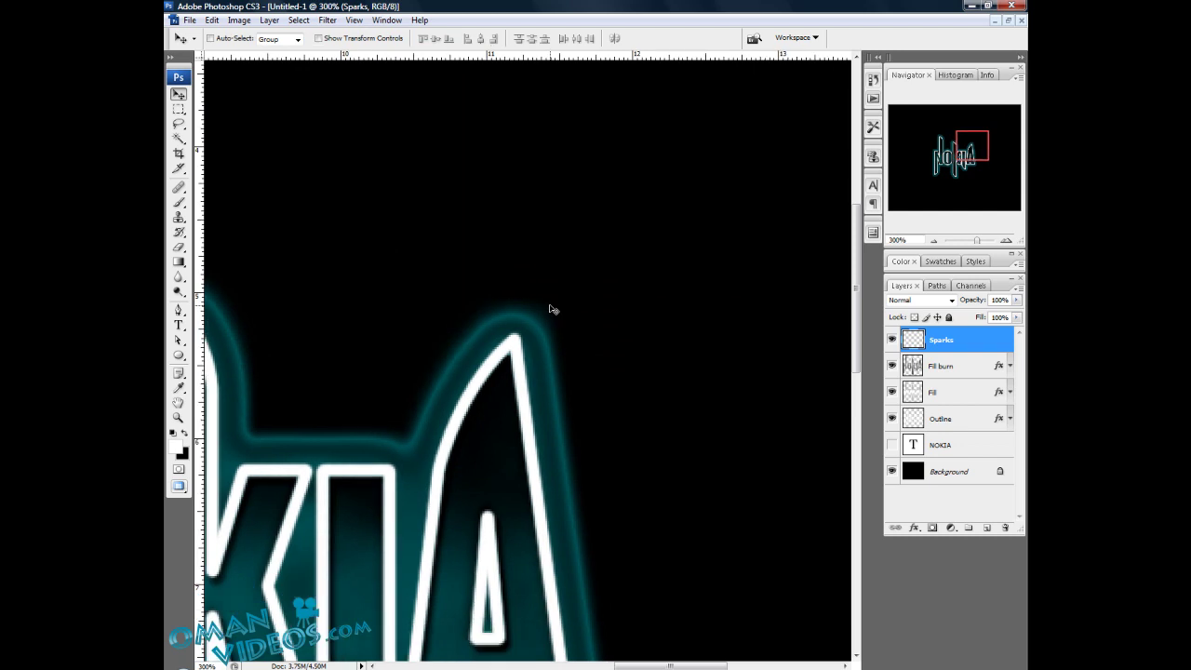
{"action": "left_click", "coordinate": [181, 311]}
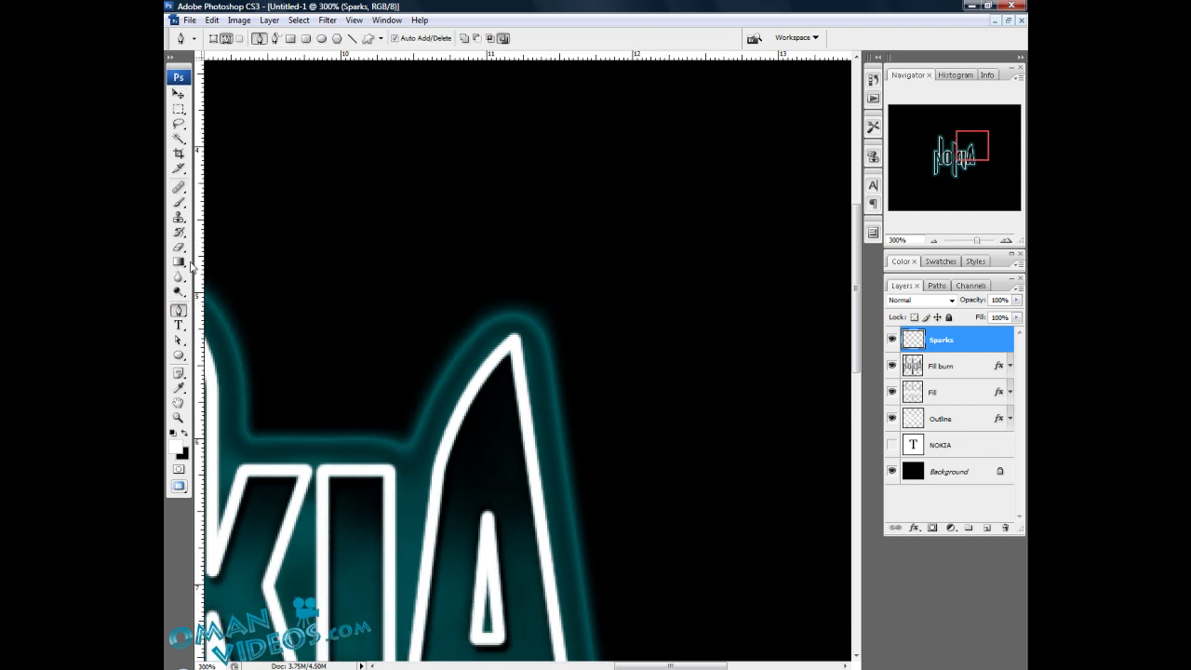
{"action": "left_click", "coordinate": [179, 202]}
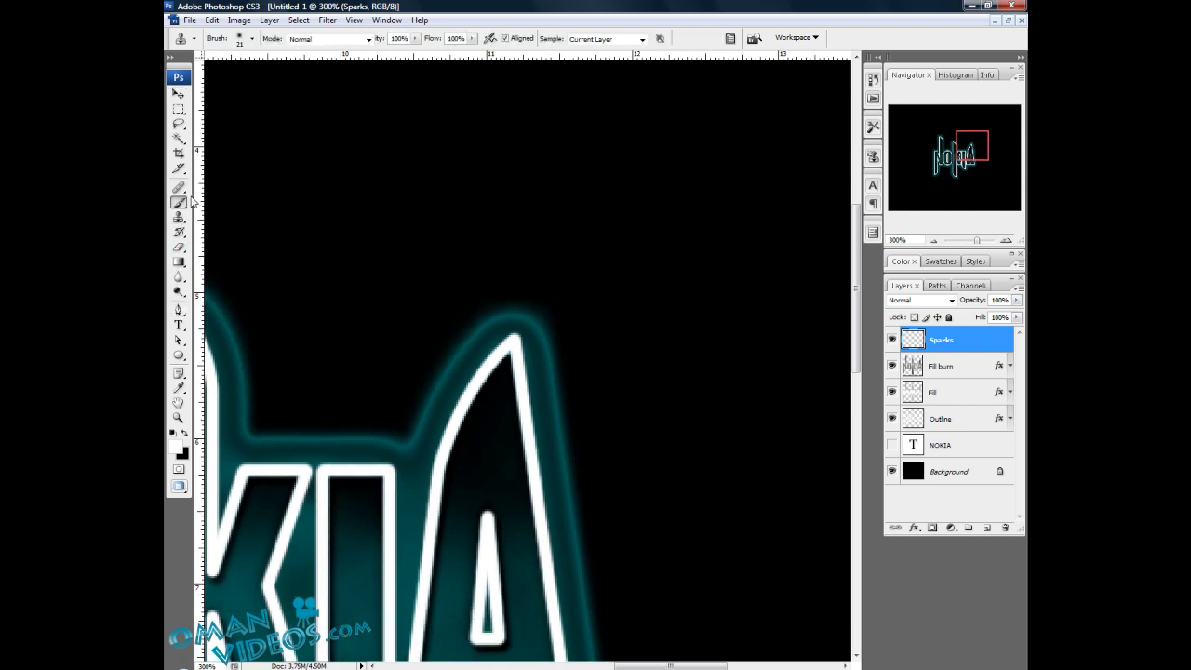
{"action": "left_click", "coordinate": [252, 39]}
{"action": "type", "text": "2"}
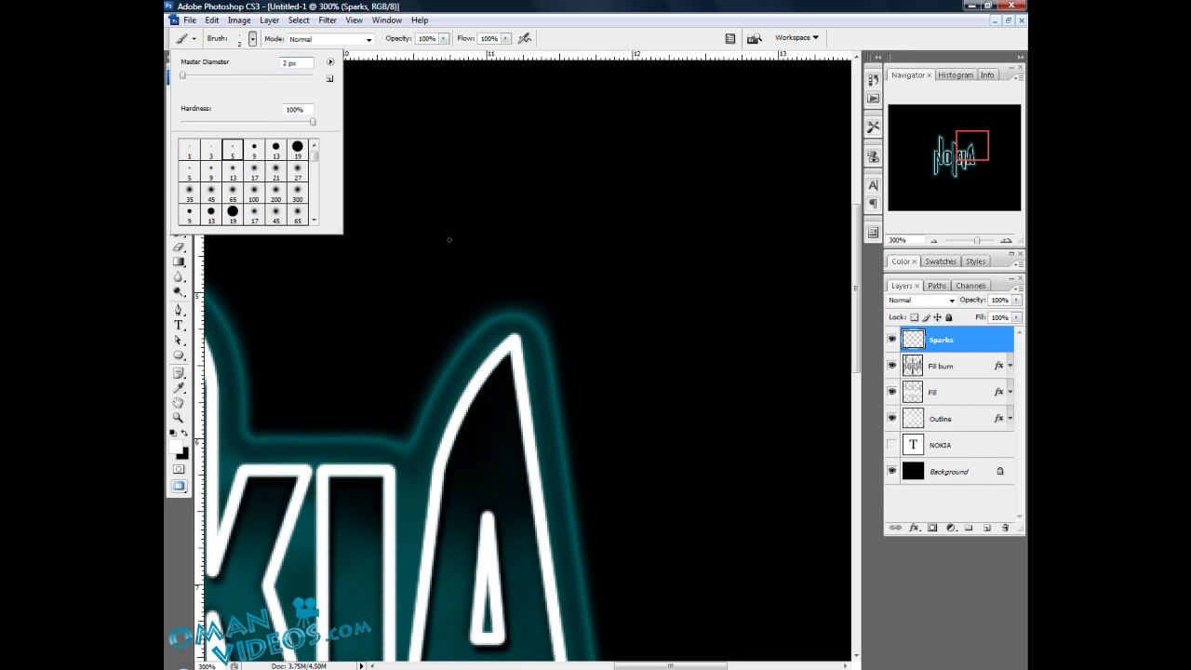
{"action": "left_click_drag", "start_coordinate": [492, 243], "coordinate": [456, 270]}
{"action": "key", "text": "ctrl+z"}
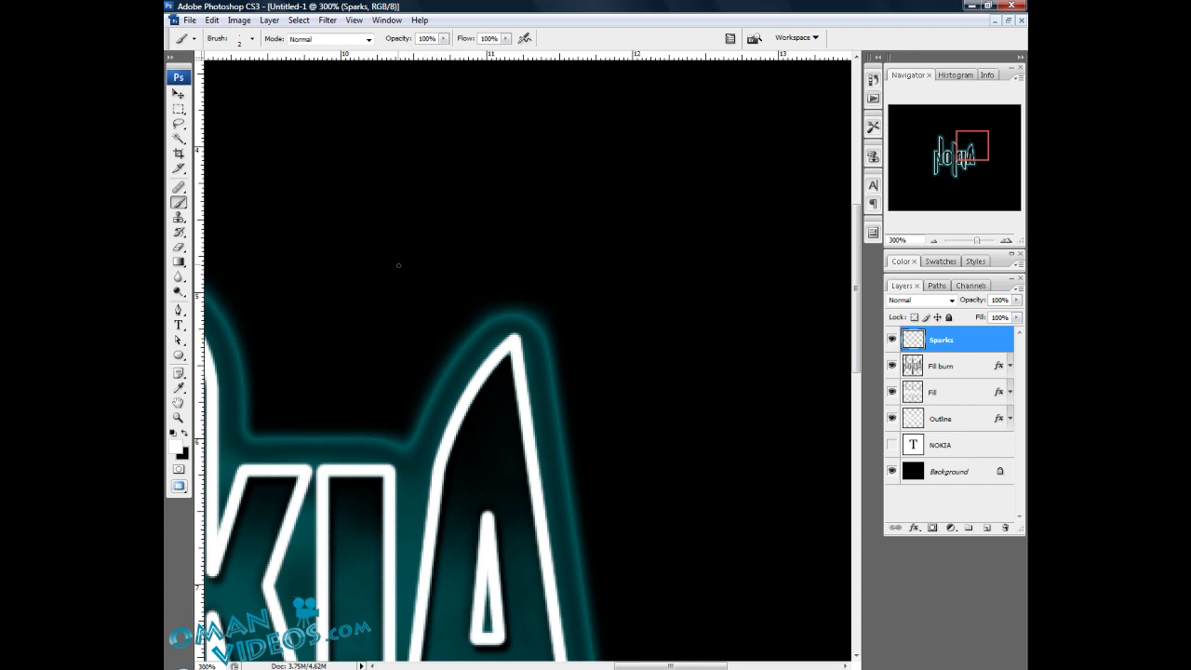
Draw a short jagged open path just outside the right edge of the A's tip with the Pen tool at 400% magnification
{"action": "left_click", "coordinate": [179, 310]}
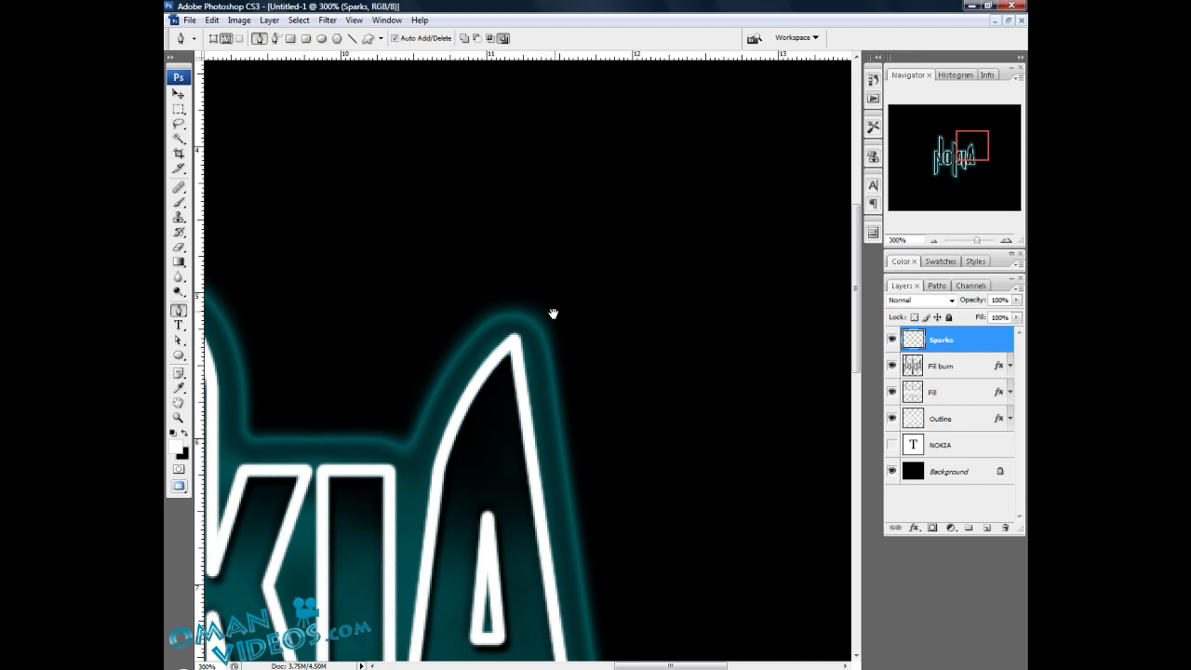
{"action": "left_click_drag", "start_coordinate": [552, 312], "coordinate": [518, 304]}
{"action": "key", "text": "z"}
{"action": "left_click", "coordinate": [517, 361]}
{"action": "key", "text": "p"}
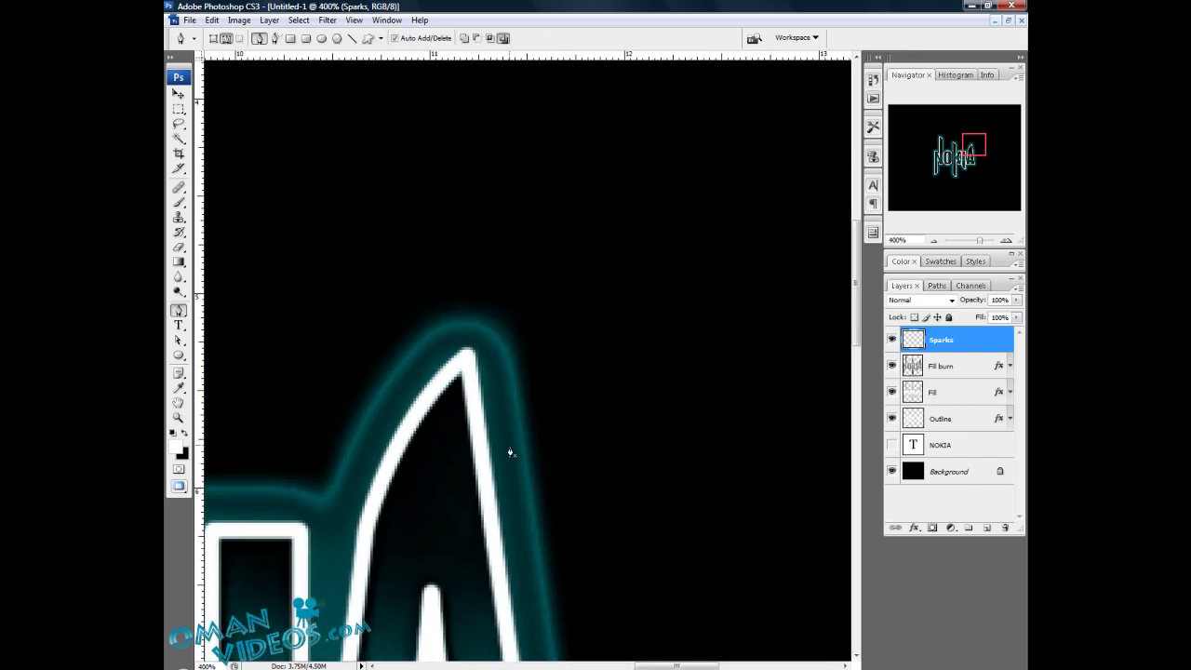
{"action": "left_click_drag", "start_coordinate": [499, 430], "coordinate": [507, 391]}
{"action": "left_click", "coordinate": [494, 365]}
Stroke the jagged path with the Brush and Simulate Pressure on the Sparks layer, and delete the path
{"action": "right_click", "coordinate": [552, 384]}
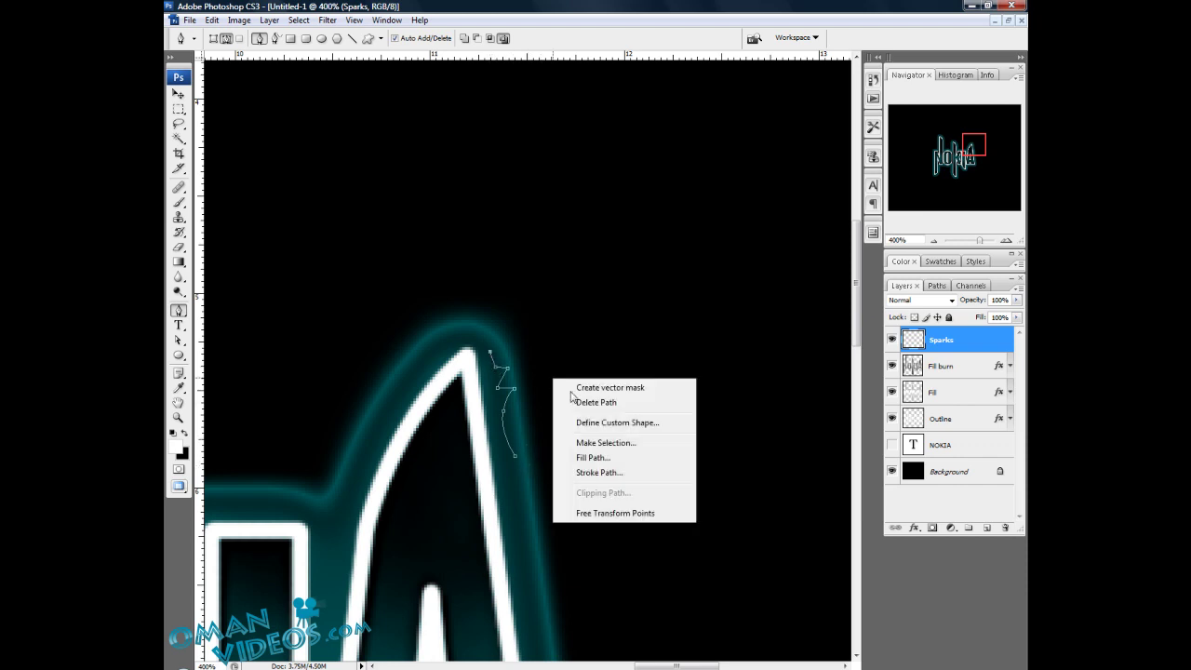
{"action": "left_click", "coordinate": [629, 476]}
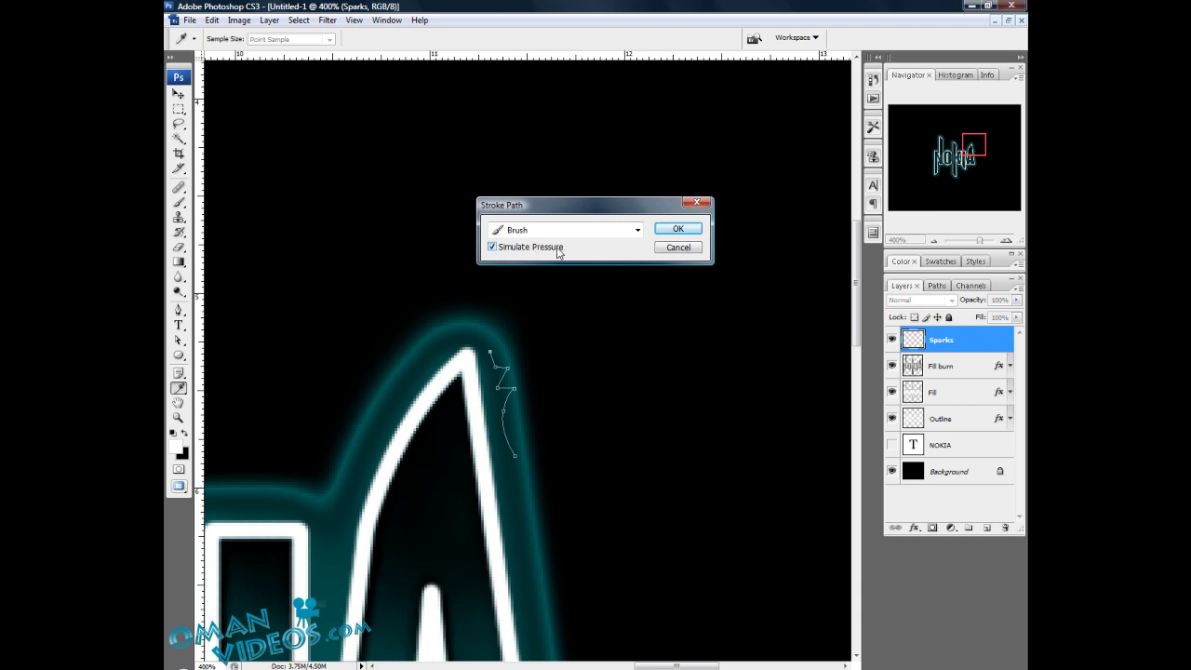
{"action": "left_click", "coordinate": [679, 229]}
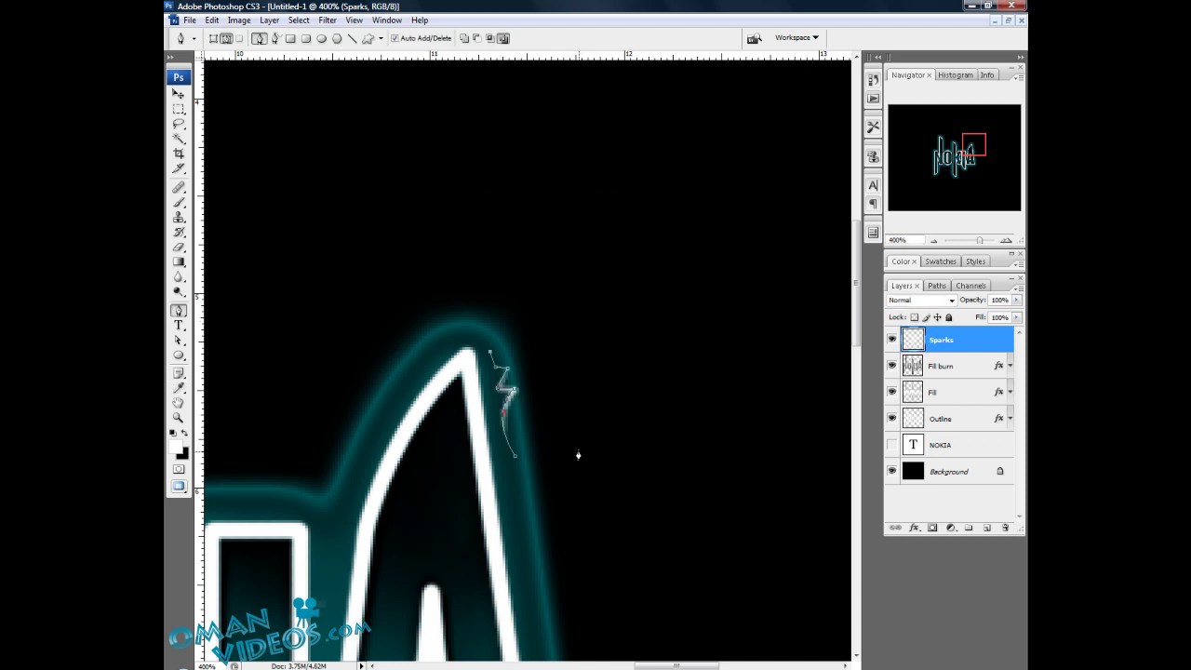
{"action": "right_click", "coordinate": [560, 346]}
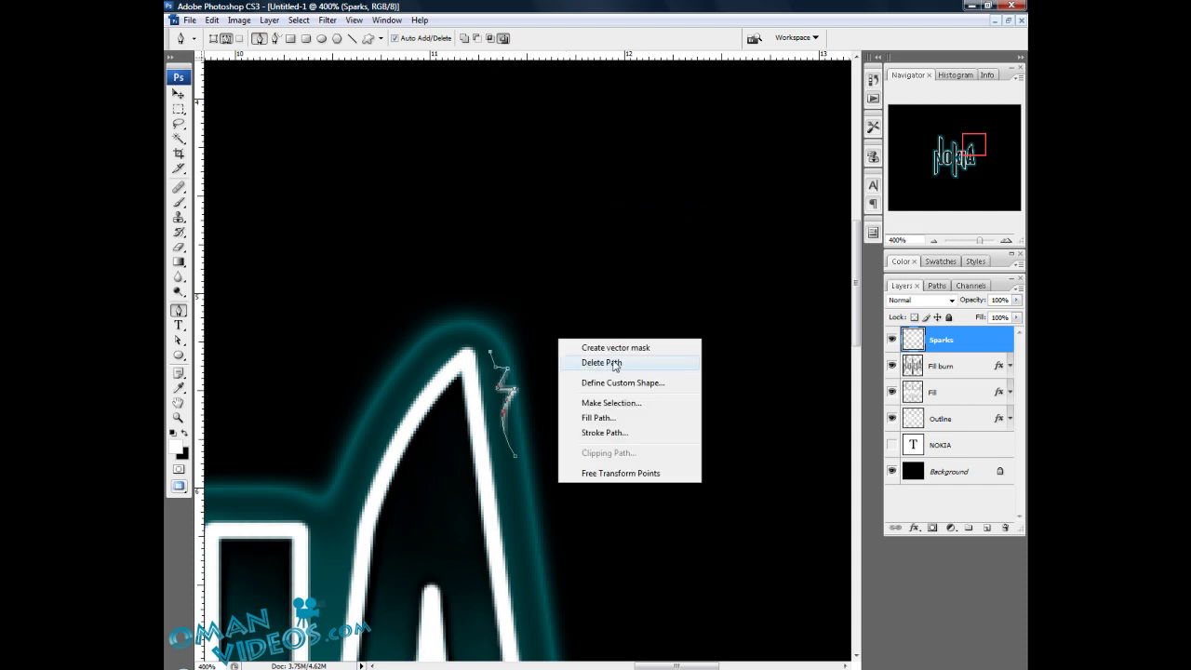
{"action": "left_click", "coordinate": [614, 366]}
Add a jagged pressure-simulated brush spark along the left slope of the A's tip, deleting its path after stroking
{"action": "left_click_drag", "start_coordinate": [581, 326], "coordinate": [584, 369]}
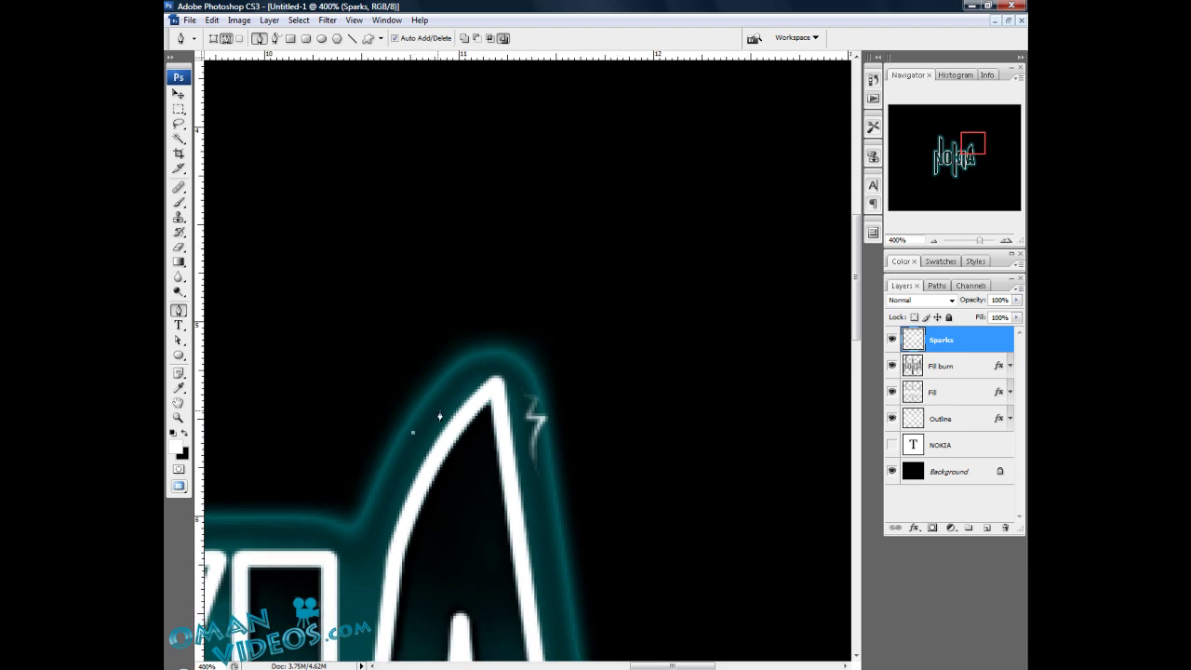
{"action": "left_click_drag", "start_coordinate": [442, 412], "coordinate": [477, 369]}
{"action": "right_click", "coordinate": [497, 369]}
{"action": "left_click", "coordinate": [556, 464]}
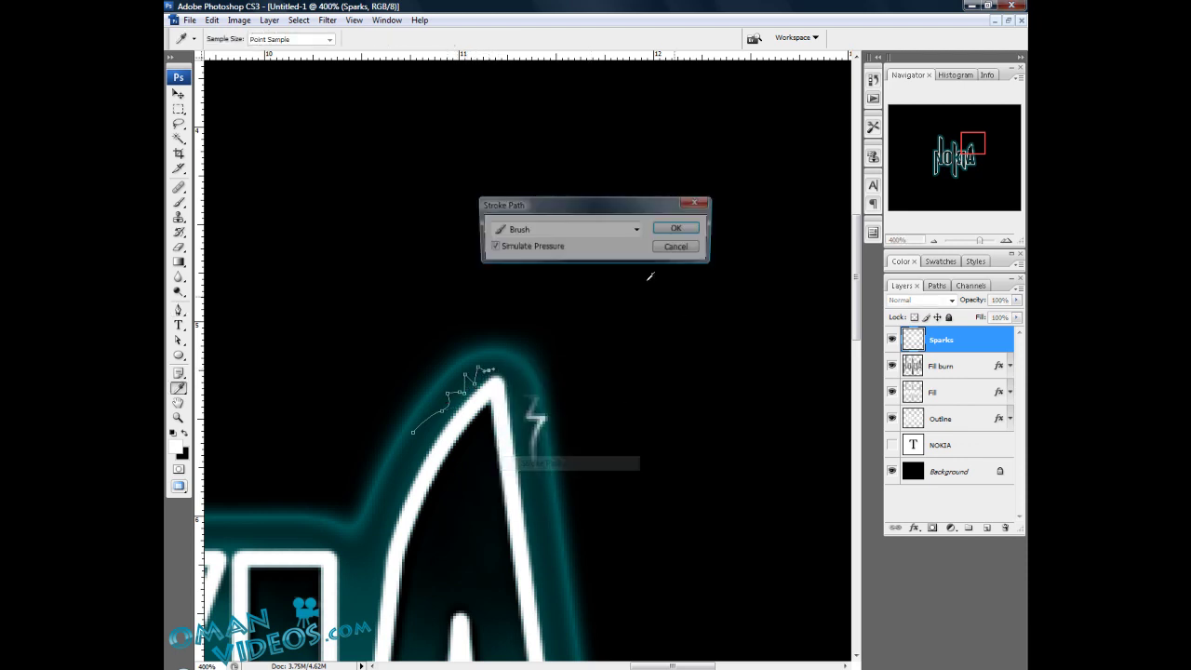
{"action": "left_click", "coordinate": [678, 232]}
{"action": "right_click", "coordinate": [540, 345]}
{"action": "left_click", "coordinate": [586, 368]}
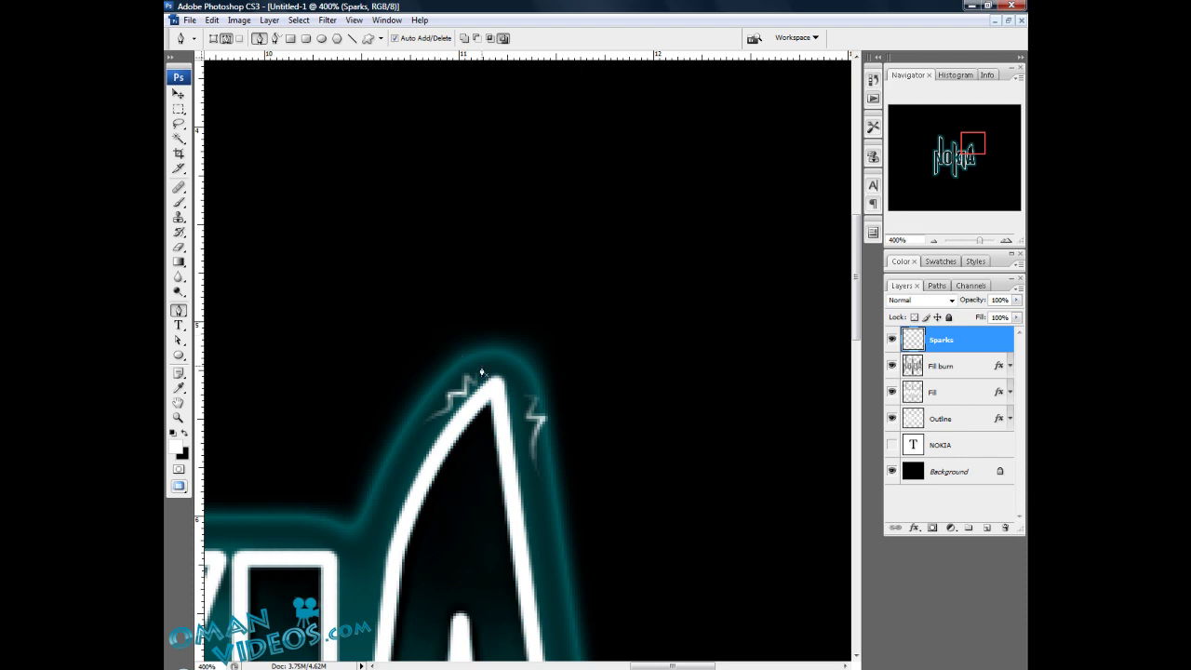
Add a spark rising up and to the left above the A's tip by stroking a jagged path, and delete that path
{"action": "left_click", "coordinate": [459, 325]}
{"action": "left_click_drag", "start_coordinate": [449, 310], "coordinate": [431, 314]}
{"action": "right_click", "coordinate": [506, 327]}
{"action": "left_click", "coordinate": [566, 420]}
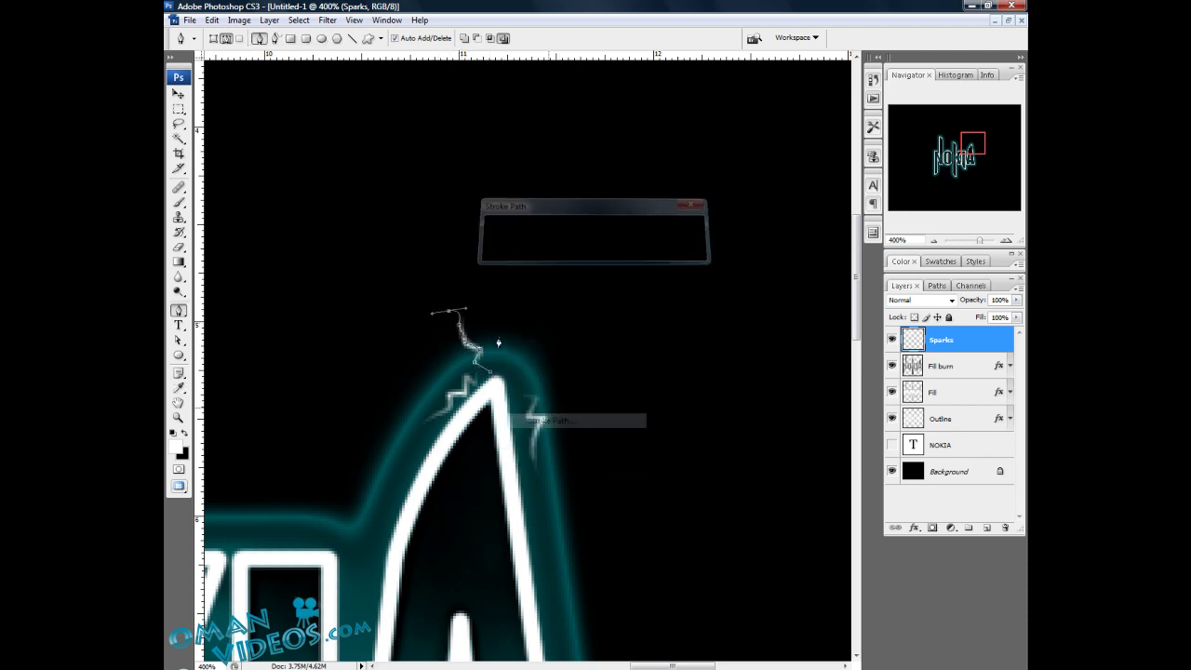
{"action": "key", "text": "Return"}
{"action": "right_click", "coordinate": [497, 336]}
{"action": "left_click", "coordinate": [502, 361]}
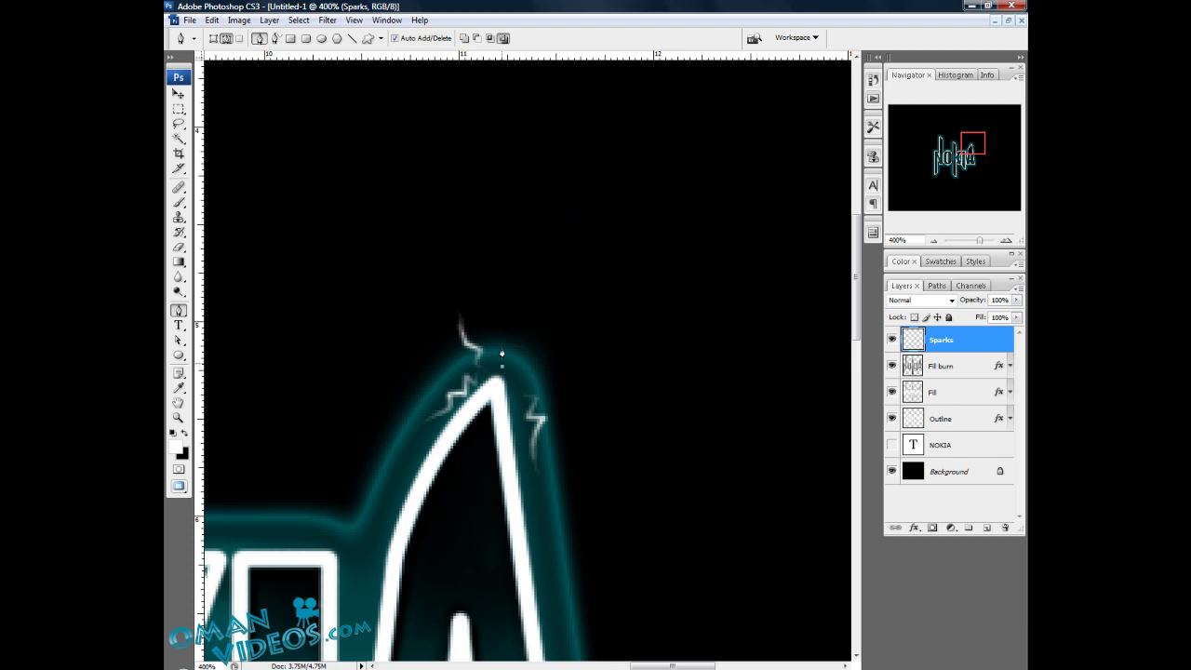
Add a small spark directly above the right side of the A's tip by stroking a short jagged path, and delete the path
{"action": "left_click", "coordinate": [501, 348]}
{"action": "key", "text": "ctrl+z"}
{"action": "key", "text": "ctrl+z"}
{"action": "left_click", "coordinate": [512, 338]}
{"action": "left_click_drag", "start_coordinate": [532, 332], "coordinate": [538, 326]}
{"action": "right_click", "coordinate": [549, 352]}
{"action": "left_click", "coordinate": [596, 447]}
{"action": "right_click", "coordinate": [546, 382]}
{"action": "left_click", "coordinate": [584, 404]}
Try a curved brush-stroked spark running down the right side of the A's tip and check it at 100% magnification
{"action": "left_click_drag", "start_coordinate": [549, 398], "coordinate": [546, 415]}
{"action": "left_click", "coordinate": [558, 422]}
{"action": "right_click", "coordinate": [569, 459]}
{"action": "right_click", "coordinate": [606, 419]}
{"action": "left_click", "coordinate": [648, 447]}
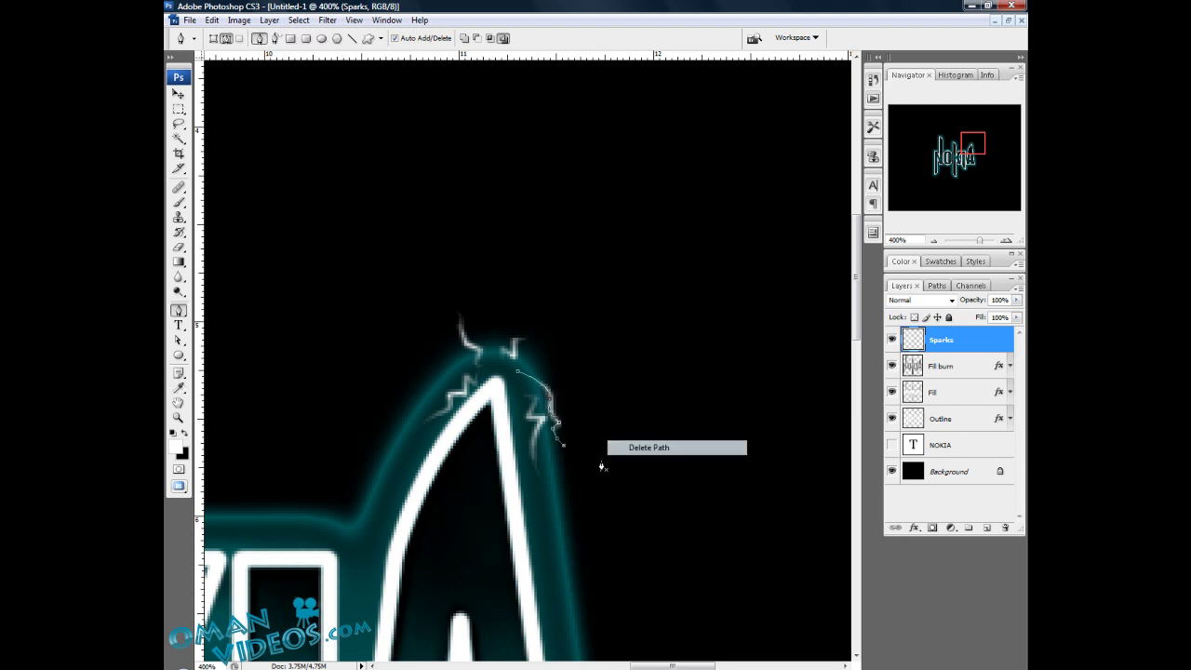
{"action": "key", "text": "z"}
{"action": "left_click", "coordinate": [512, 479], "text": "alt"}
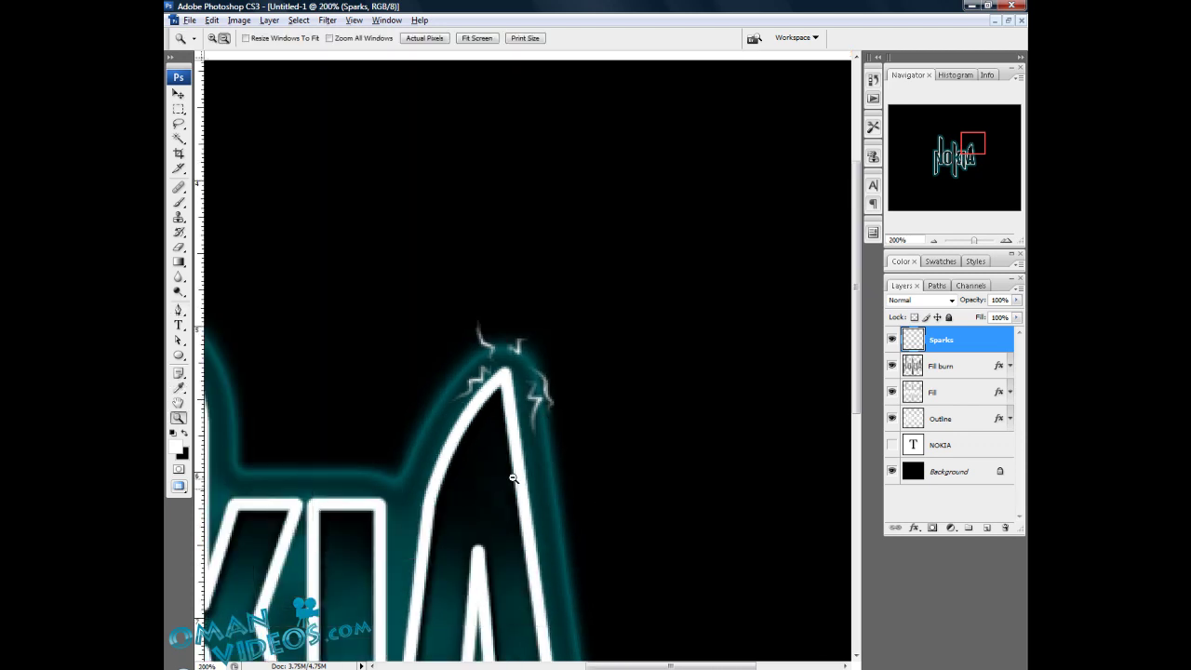
{"action": "left_click", "coordinate": [512, 478], "text": "alt"}
{"action": "key", "text": "v"}
{"action": "key", "text": "space"}
{"action": "left_click_drag", "start_coordinate": [554, 281], "coordinate": [600, 319]}
{"action": "left_click_drag", "start_coordinate": [618, 368], "coordinate": [619, 368]}
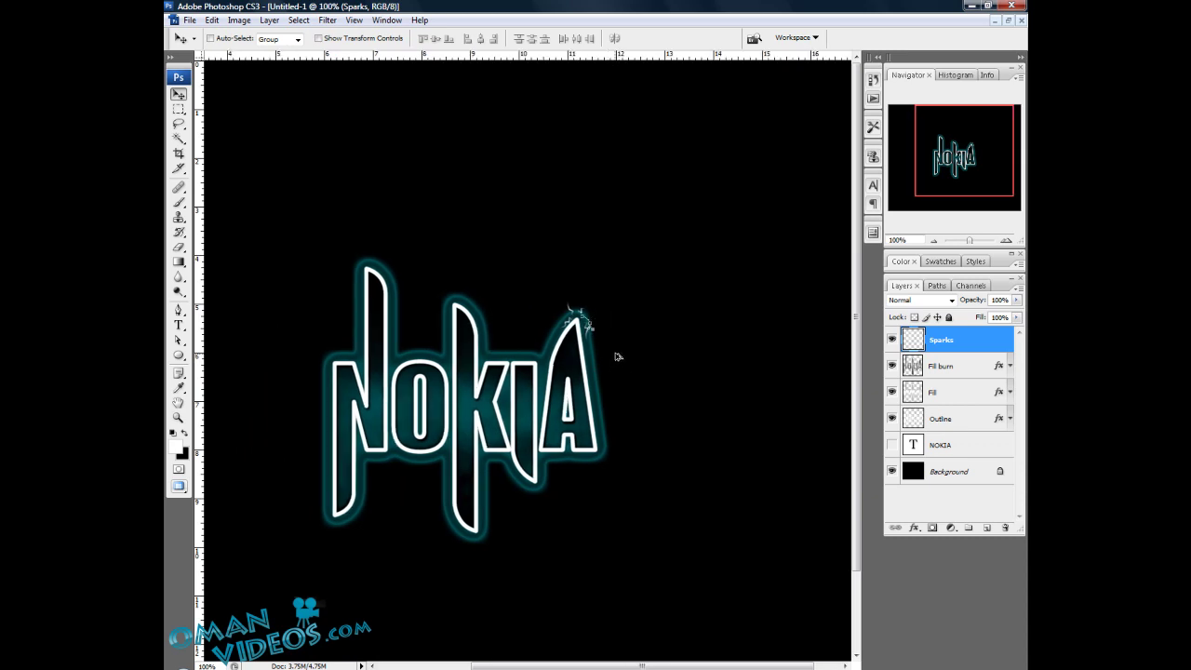
Draw a zigzag path with a curved tail extending outward to the upper right of the A's tip
{"action": "key", "text": "z"}
{"action": "left_click_drag", "start_coordinate": [637, 276], "coordinate": [541, 371]}
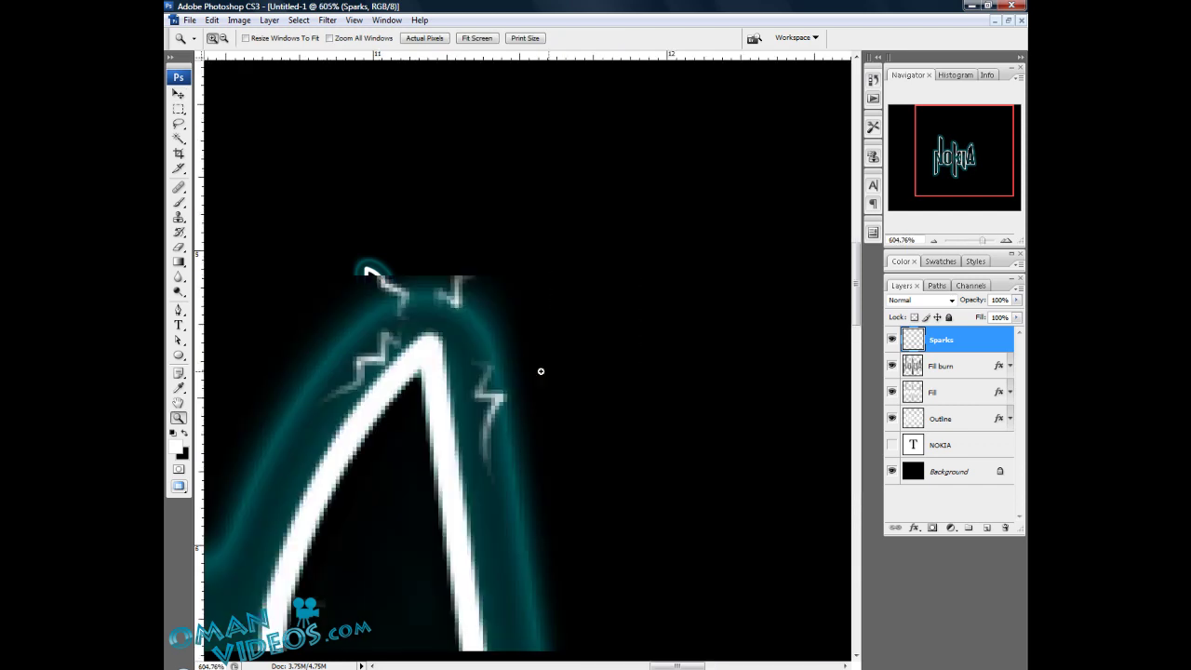
{"action": "key", "text": "p"}
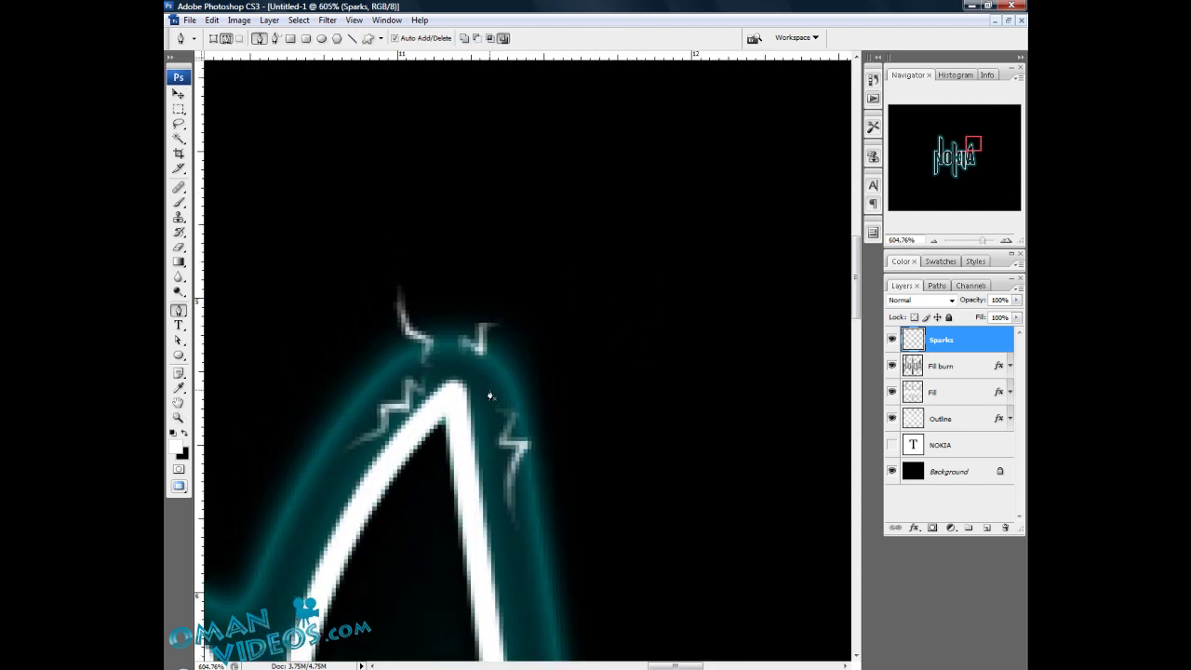
{"action": "left_click", "coordinate": [517, 392]}
{"action": "left_click", "coordinate": [519, 360]}
{"action": "left_click", "coordinate": [536, 382]}
{"action": "left_click_drag", "start_coordinate": [577, 357], "coordinate": [587, 333]}
Stroke the zigzag path with the Brush and Simulate Pressure, and delete the path
{"action": "right_click", "coordinate": [592, 380]}
{"action": "left_click", "coordinate": [642, 469]}
{"action": "right_click", "coordinate": [577, 403]}
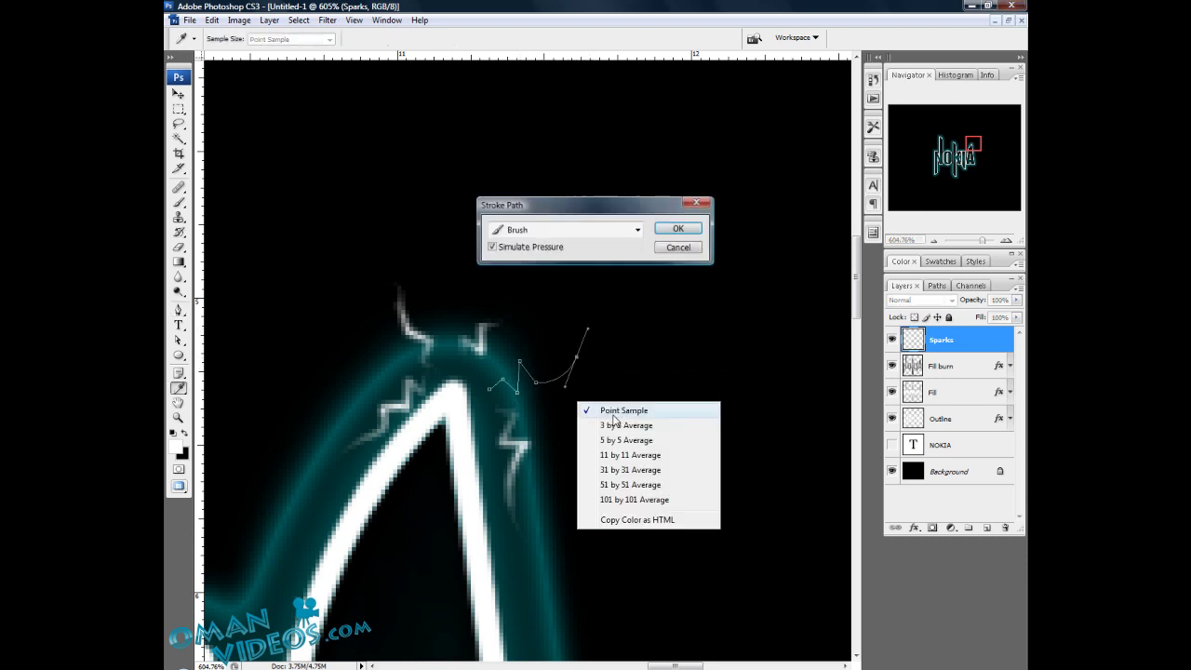
{"action": "left_click", "coordinate": [663, 261]}
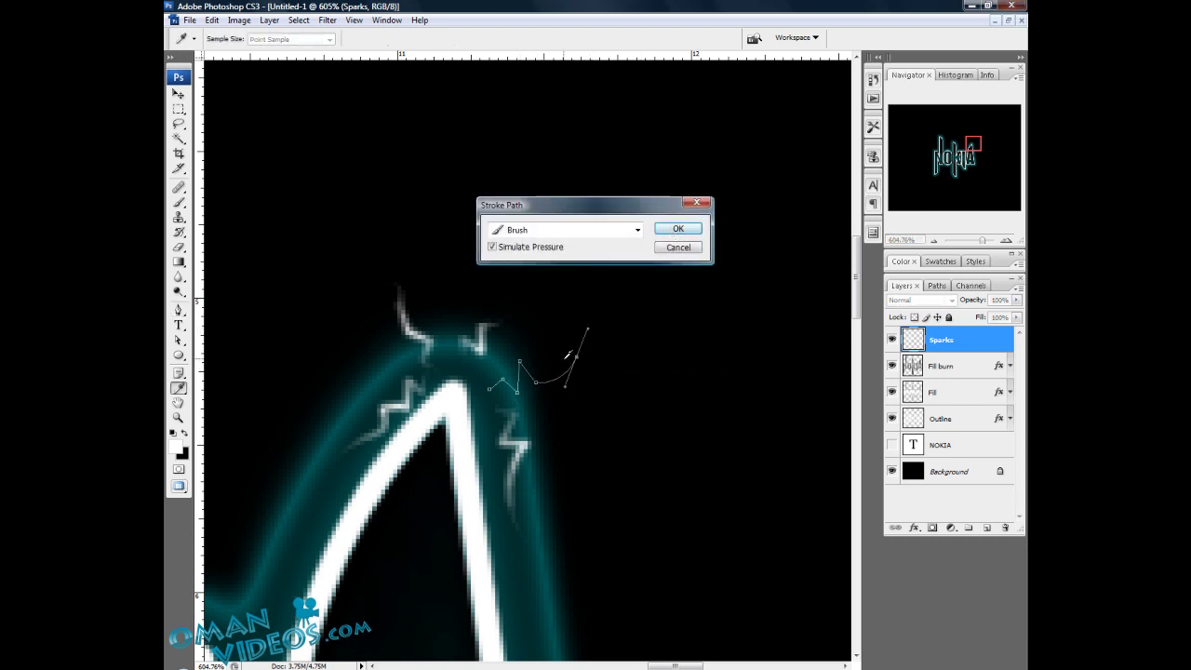
{"action": "left_click", "coordinate": [678, 228]}
{"action": "right_click", "coordinate": [543, 319]}
{"action": "left_click", "coordinate": [586, 341]}
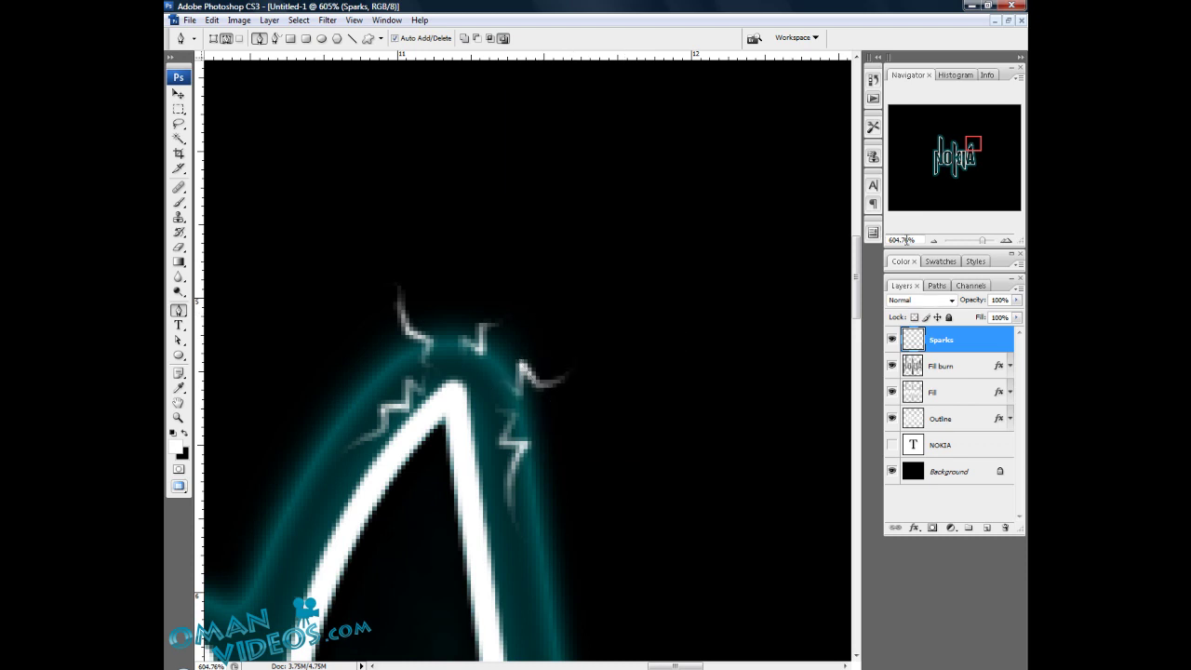
Return to 100% magnification and add an Outer Glow in colour #00f0ff to the Sparks layer
{"action": "left_click_drag", "start_coordinate": [911, 240], "coordinate": [772, 270]}
{"action": "type", "text": "100"}
{"action": "key", "text": "Return"}
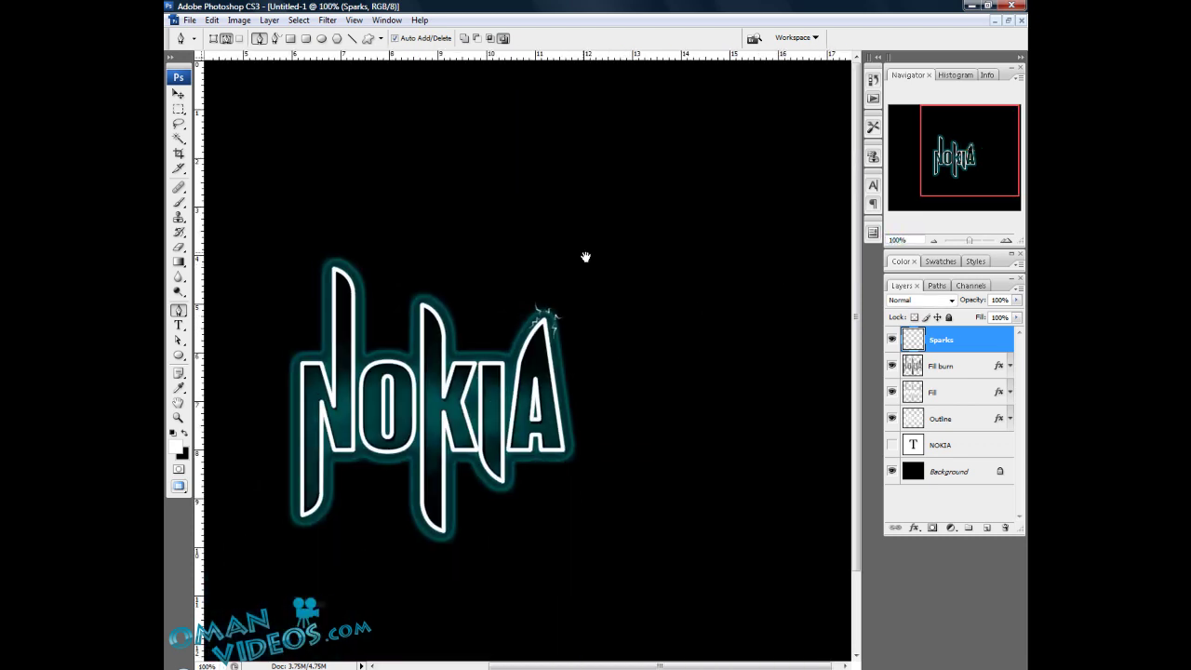
{"action": "key", "text": "v"}
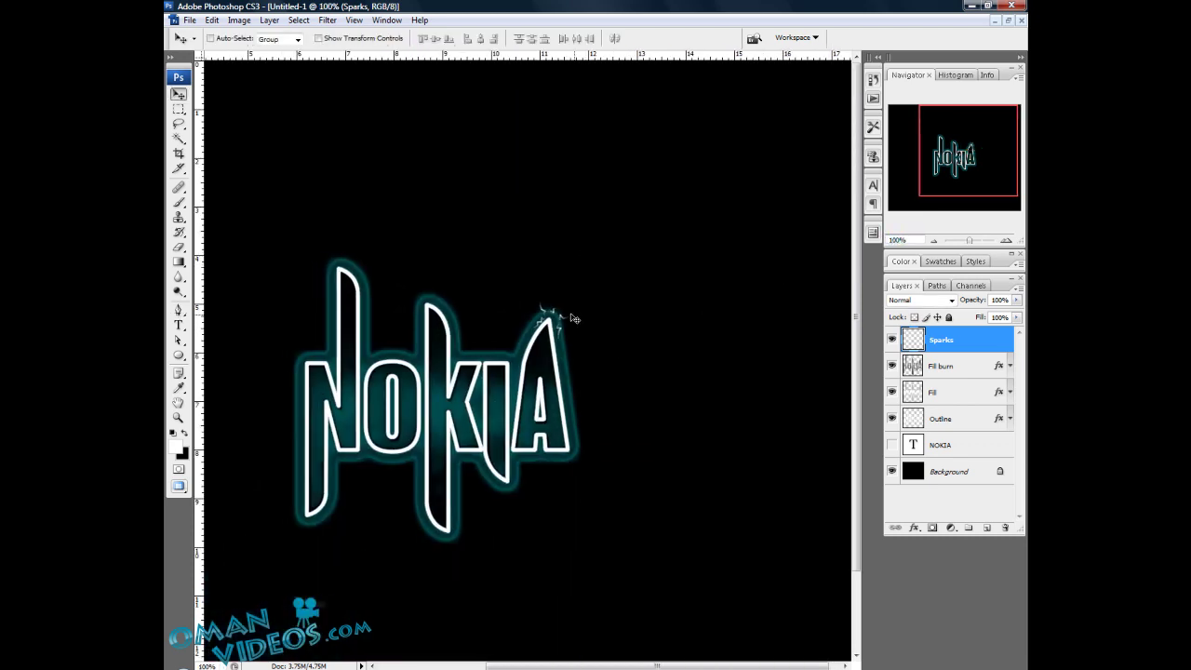
{"action": "double_click", "coordinate": [977, 344]}
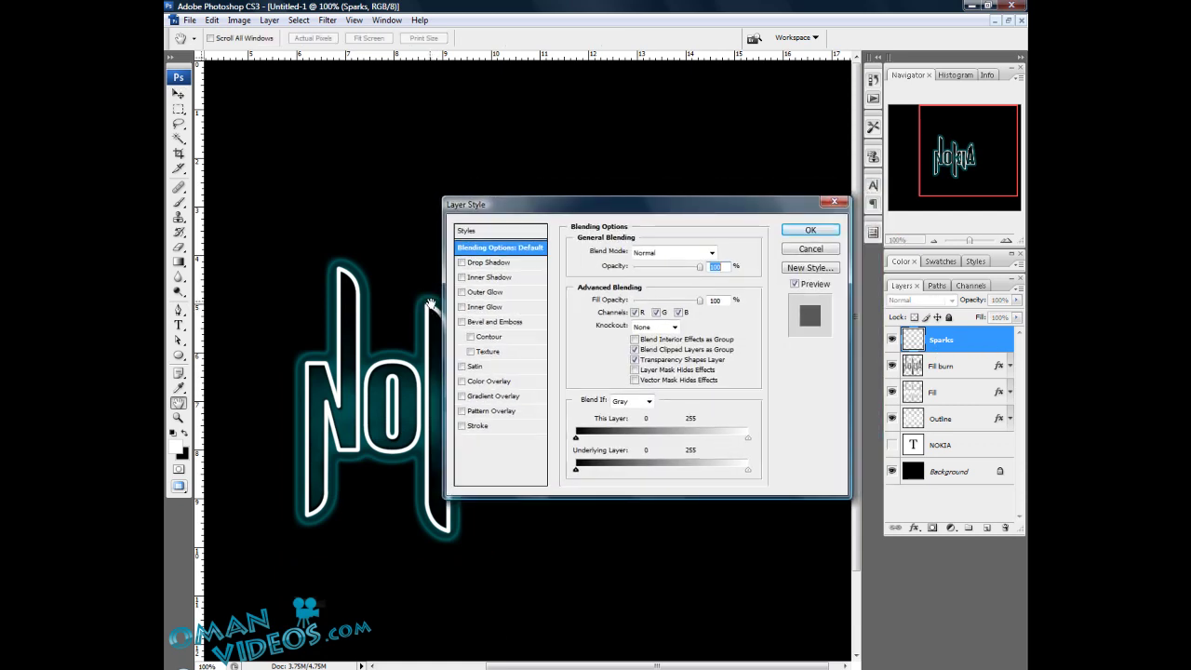
{"action": "left_click", "coordinate": [475, 292]}
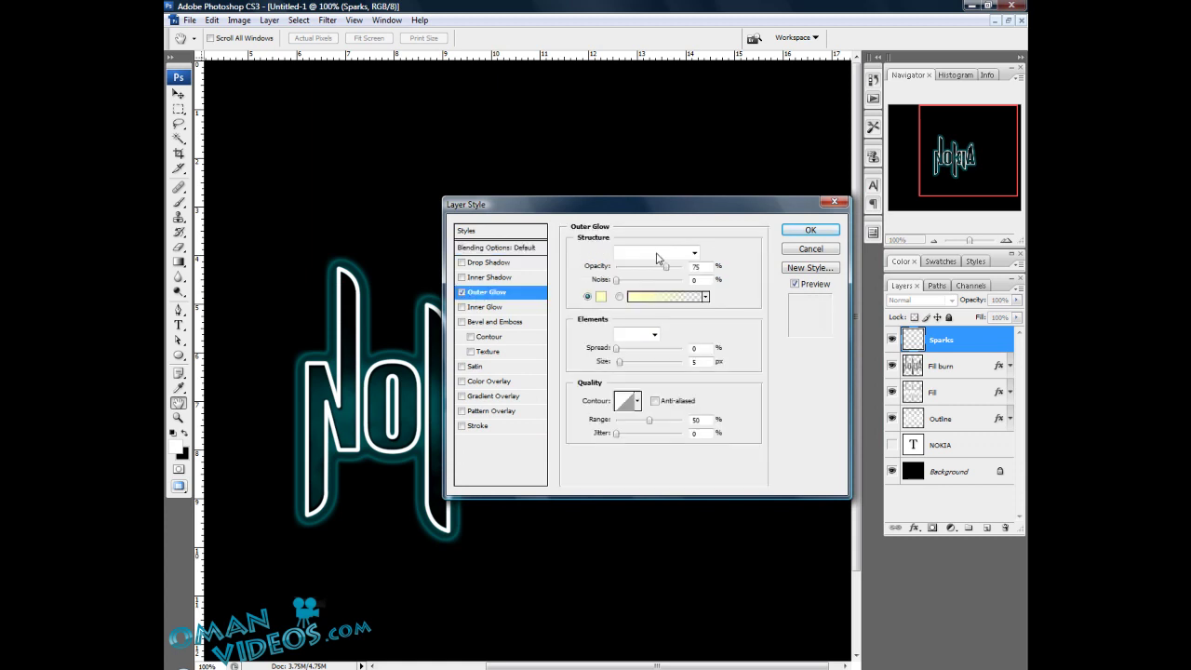
{"action": "left_click", "coordinate": [600, 295]}
{"action": "left_click", "coordinate": [693, 258]}
{"action": "left_click_drag", "start_coordinate": [623, 218], "coordinate": [799, 118]}
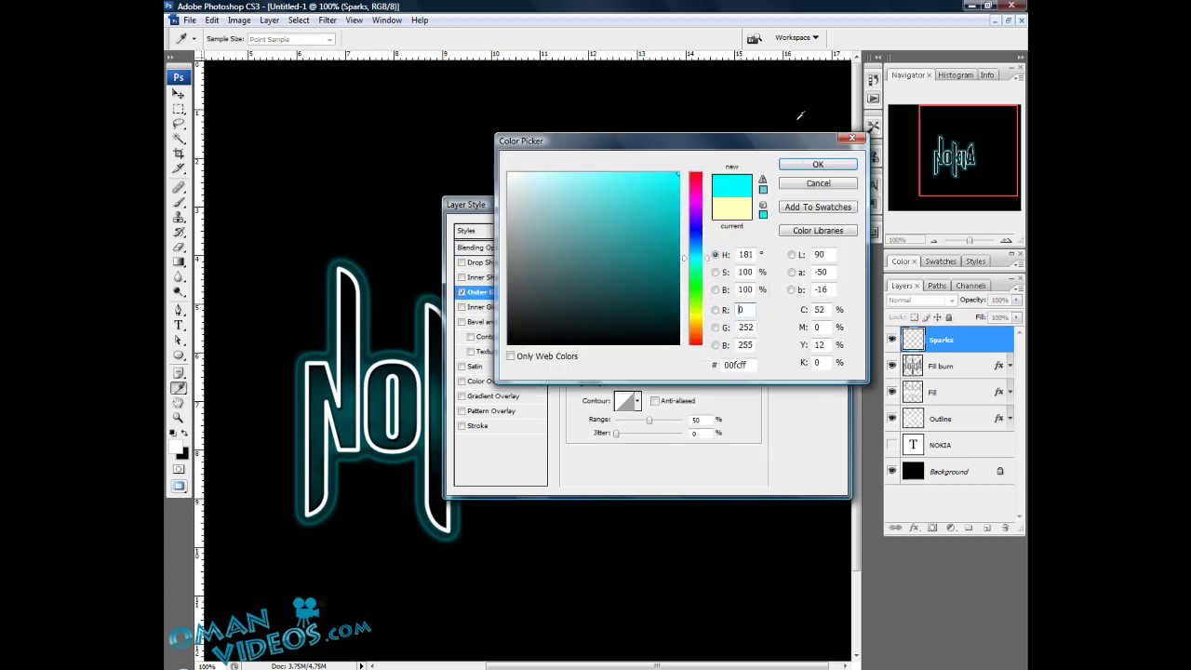
{"action": "left_click_drag", "start_coordinate": [756, 364], "coordinate": [736, 365]}
{"action": "type", "text": "0ff"}
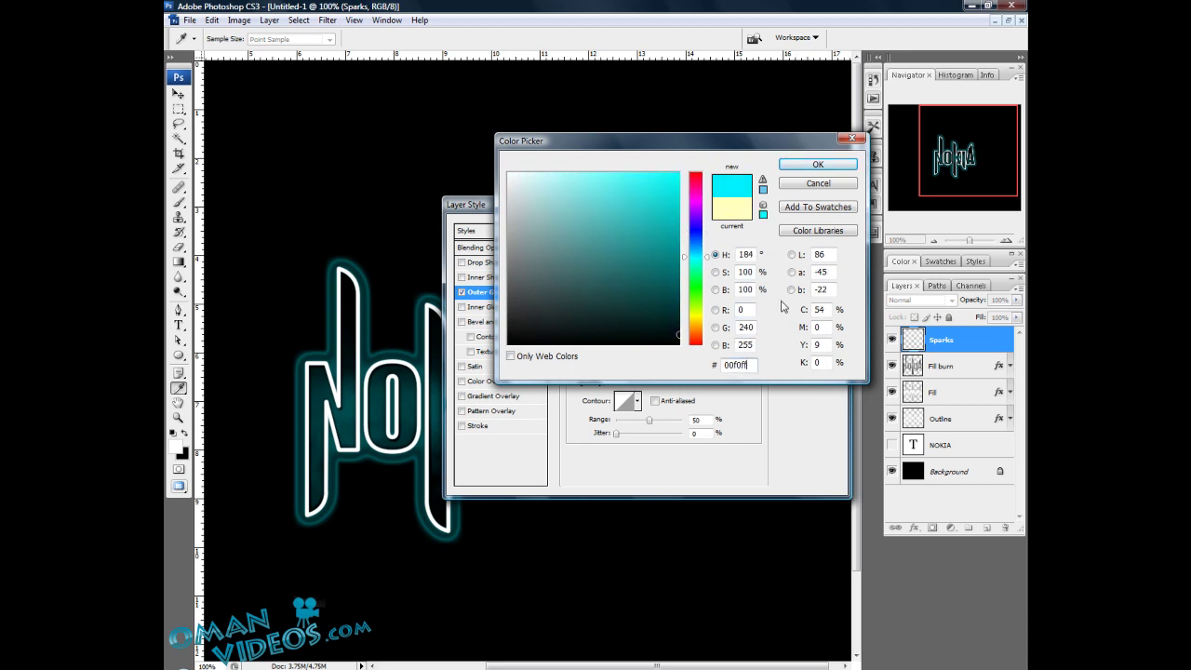
{"action": "key", "text": "Return"}
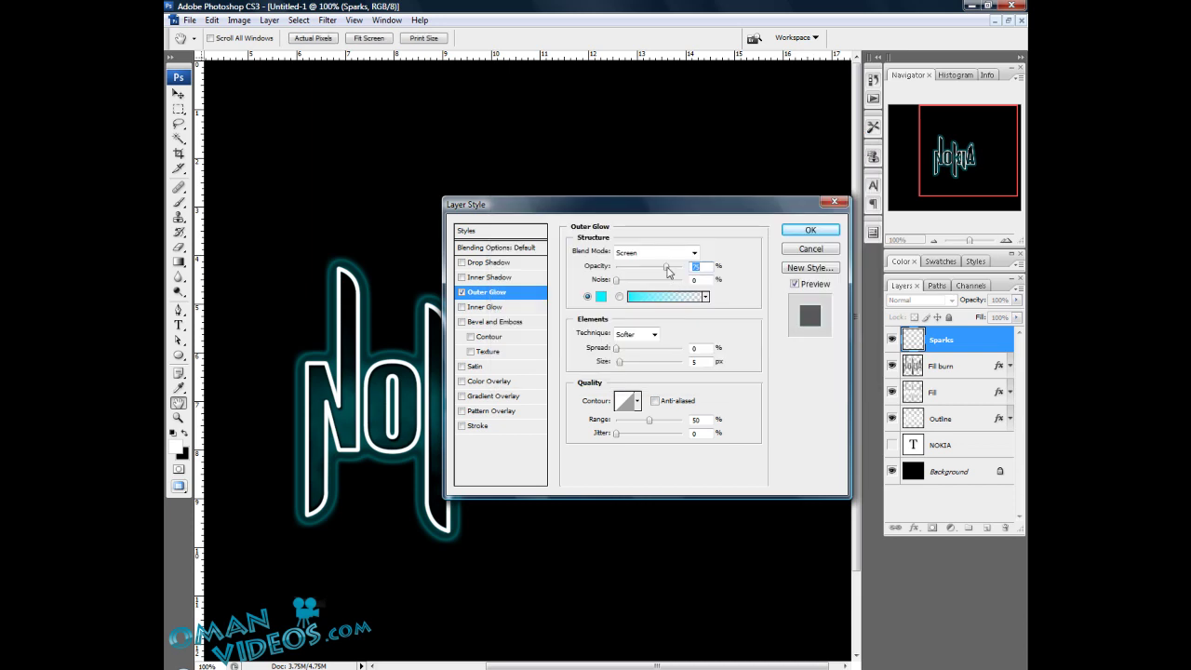
Set the Sparks layer's Outer Glow to Normal blend mode and 100% opacity, and apply the style
{"action": "left_click_drag", "start_coordinate": [669, 216], "coordinate": [613, 238]}
{"action": "left_click", "coordinate": [603, 274]}
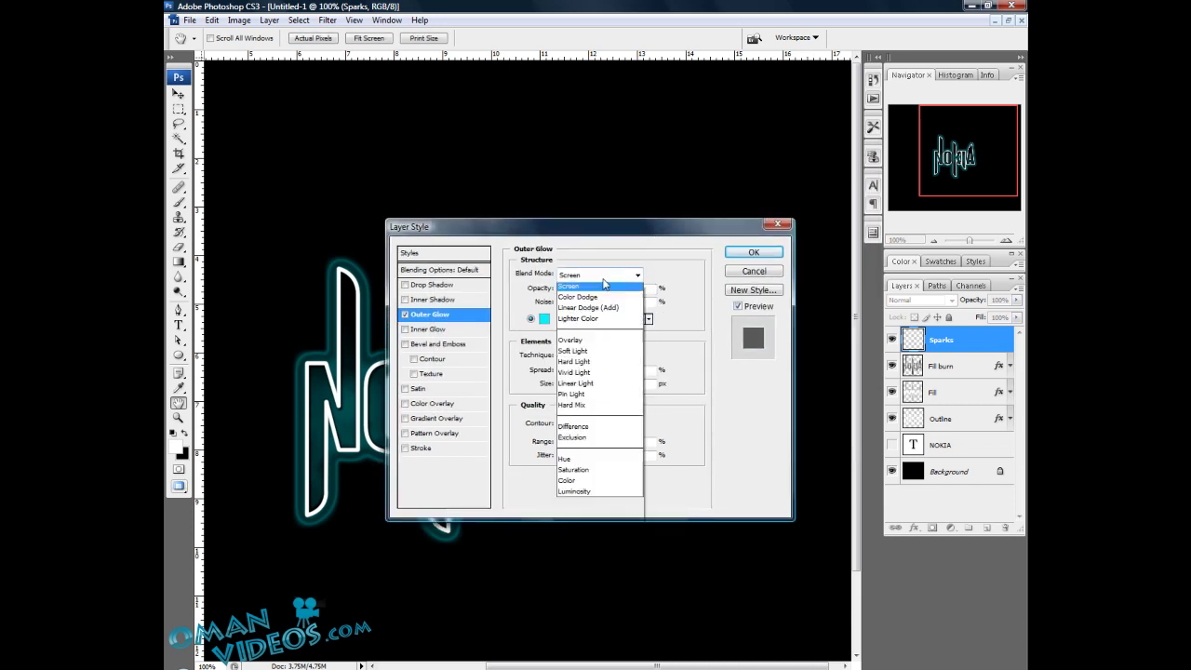
{"action": "left_click", "coordinate": [595, 282]}
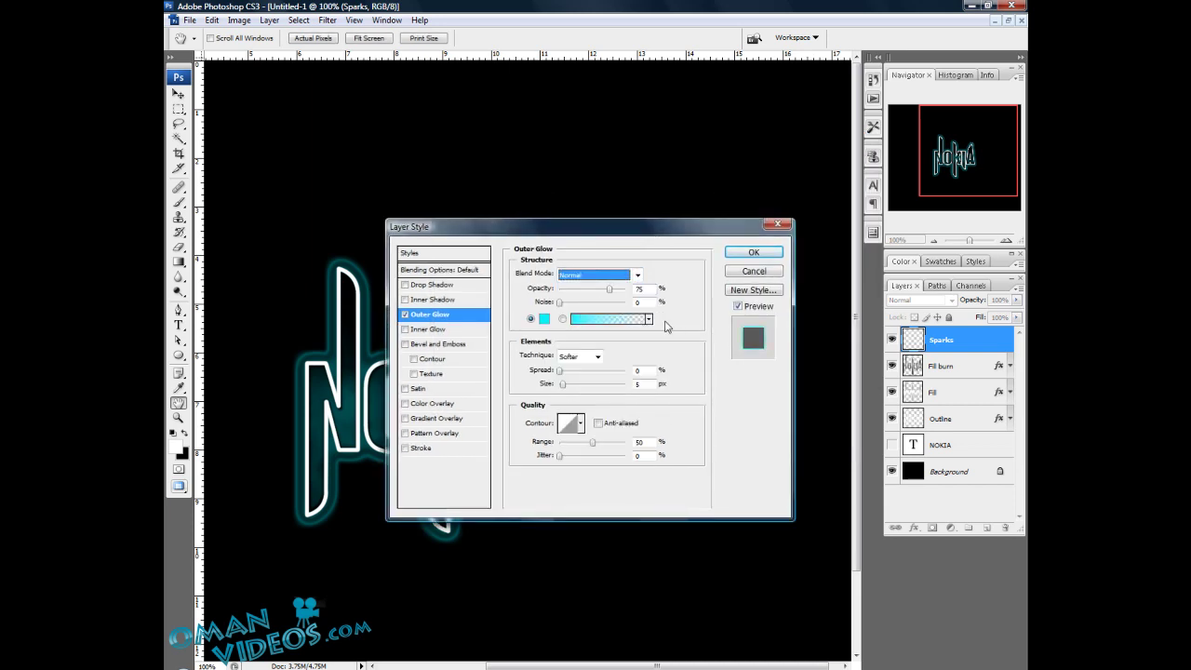
{"action": "key", "text": "Tab"}
{"action": "type", "text": "100"}
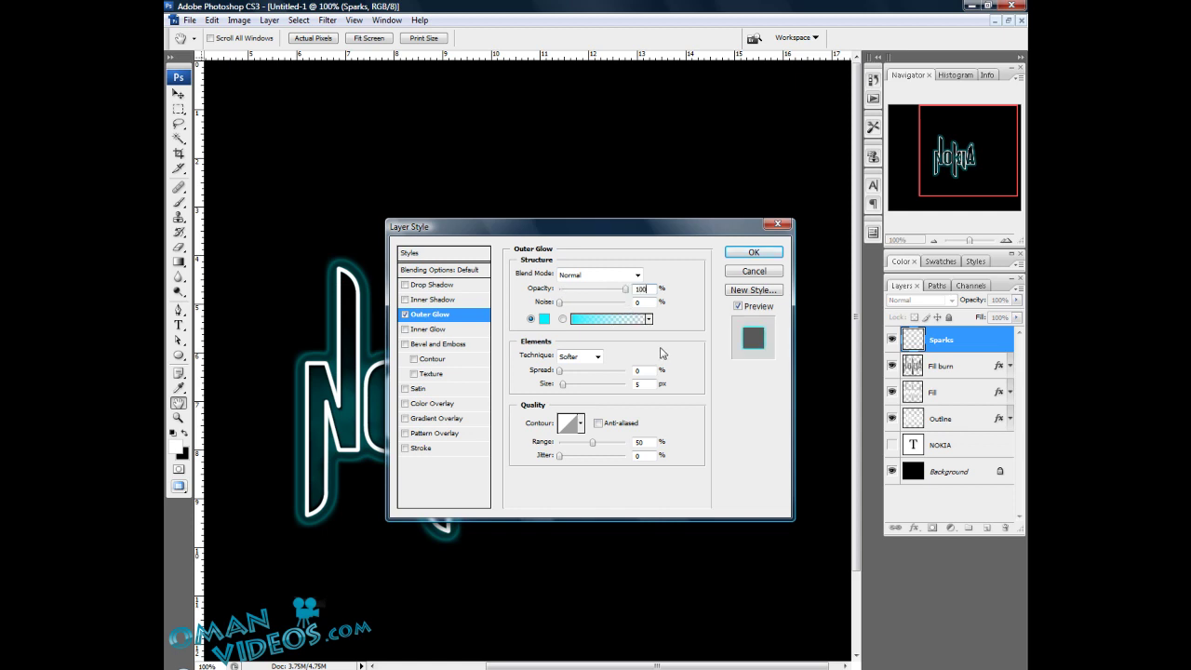
{"action": "key", "text": "Tab"}
{"action": "key", "text": "Tab"}
{"action": "left_click", "coordinate": [753, 252]}
Examine the glowing sparks on the A and the tips of the other NOKIA letters at 200% magnification
{"action": "key", "text": "v"}
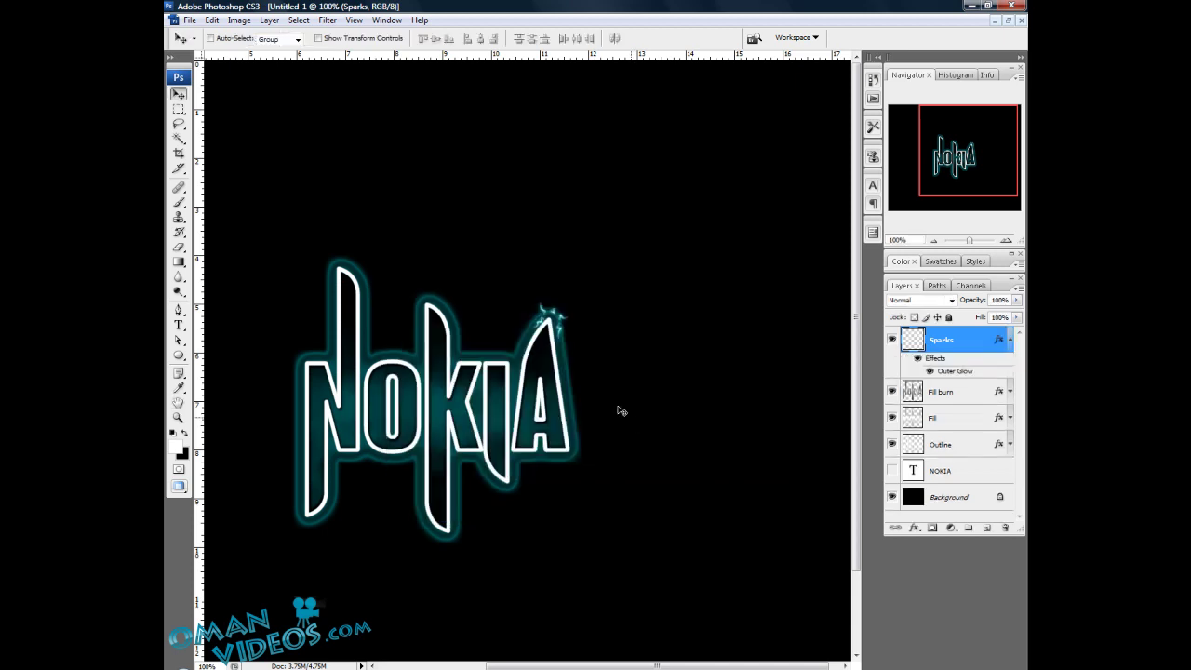
{"action": "left_click_drag", "start_coordinate": [597, 295], "coordinate": [608, 294]}
{"action": "key", "text": "z"}
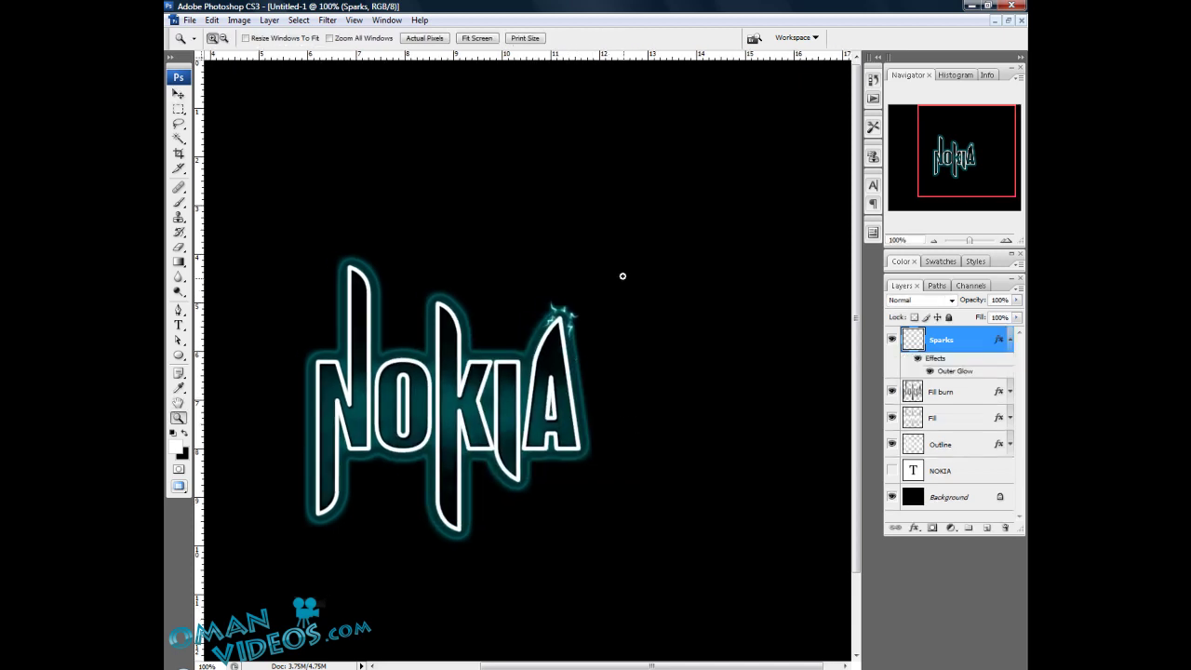
{"action": "left_click", "coordinate": [552, 324]}
{"action": "key", "text": "v"}
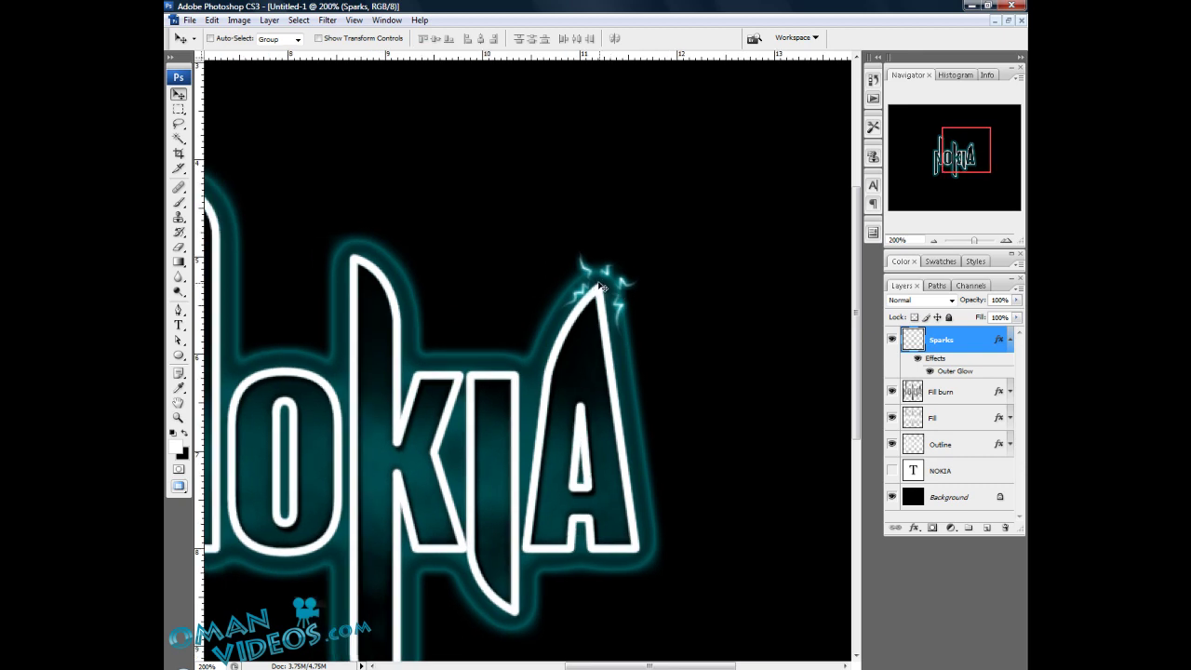
{"action": "left_click_drag", "start_coordinate": [595, 278], "coordinate": [646, 296]}
{"action": "left_click_drag", "start_coordinate": [603, 329], "coordinate": [678, 261]}
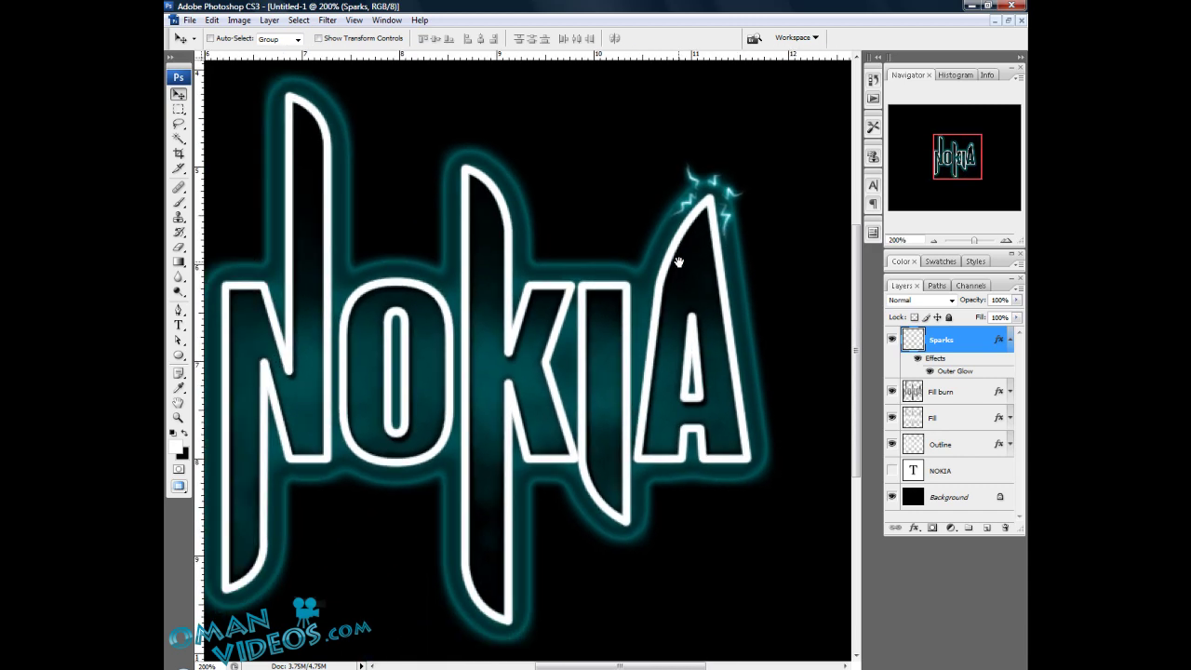
{"action": "left_click_drag", "start_coordinate": [588, 450], "coordinate": [596, 505]}
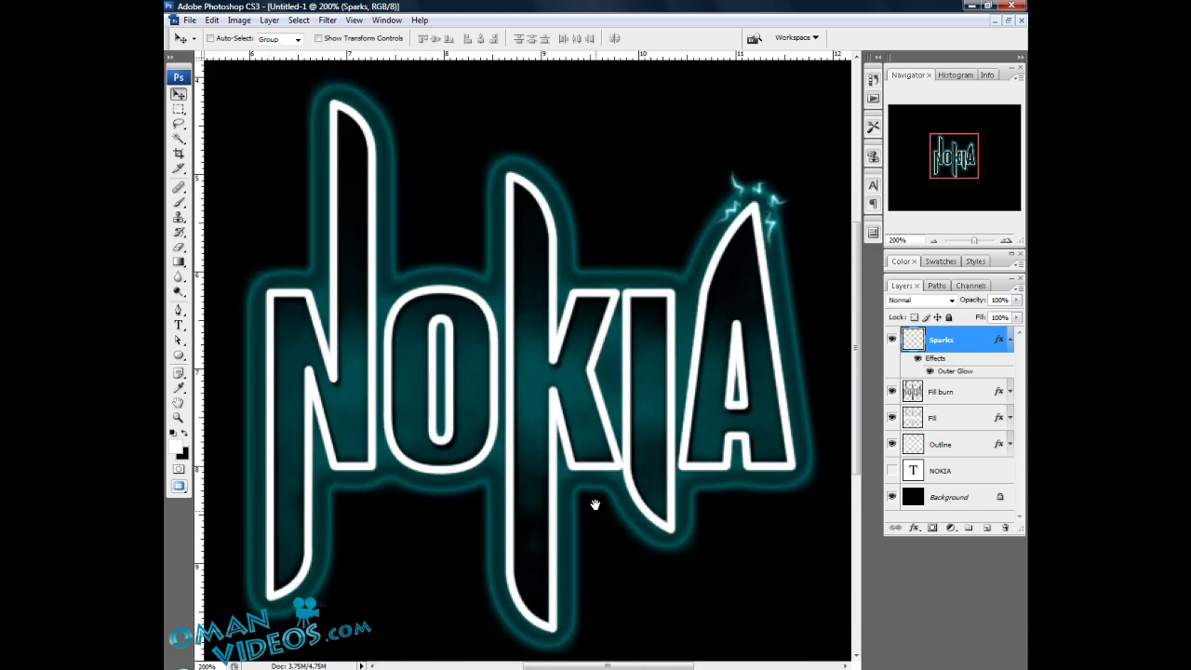
{"action": "left_click_drag", "start_coordinate": [456, 260], "coordinate": [506, 290]}
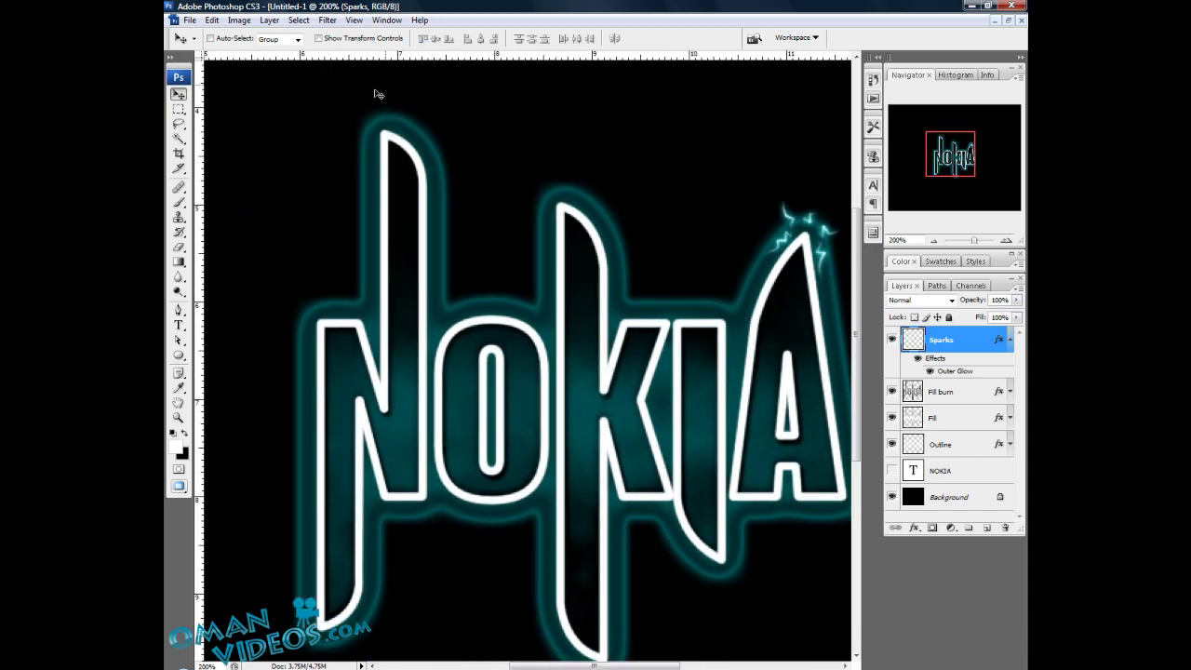
Collapse the Sparks layer's effects list and draw a zigzag Pen path along the left side of the N's upper tip
{"action": "left_click_drag", "start_coordinate": [540, 389], "coordinate": [454, 319]}
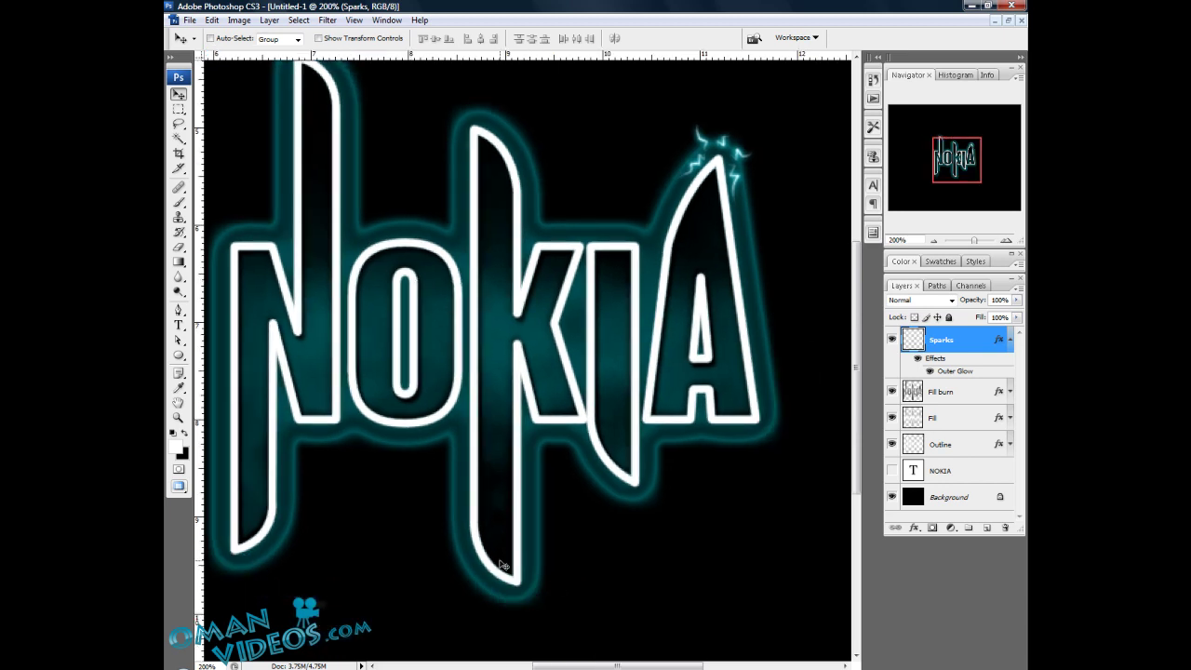
{"action": "key", "text": "ctrl+minus"}
{"action": "key", "text": "z"}
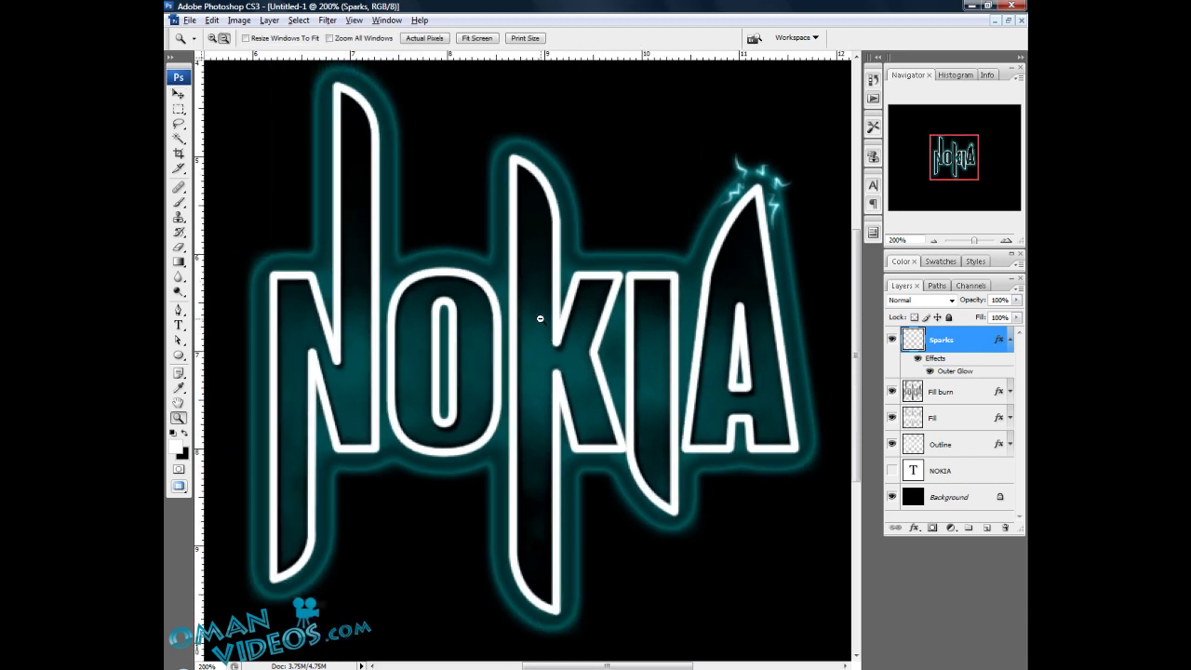
{"action": "left_click_drag", "start_coordinate": [552, 267], "coordinate": [509, 298]}
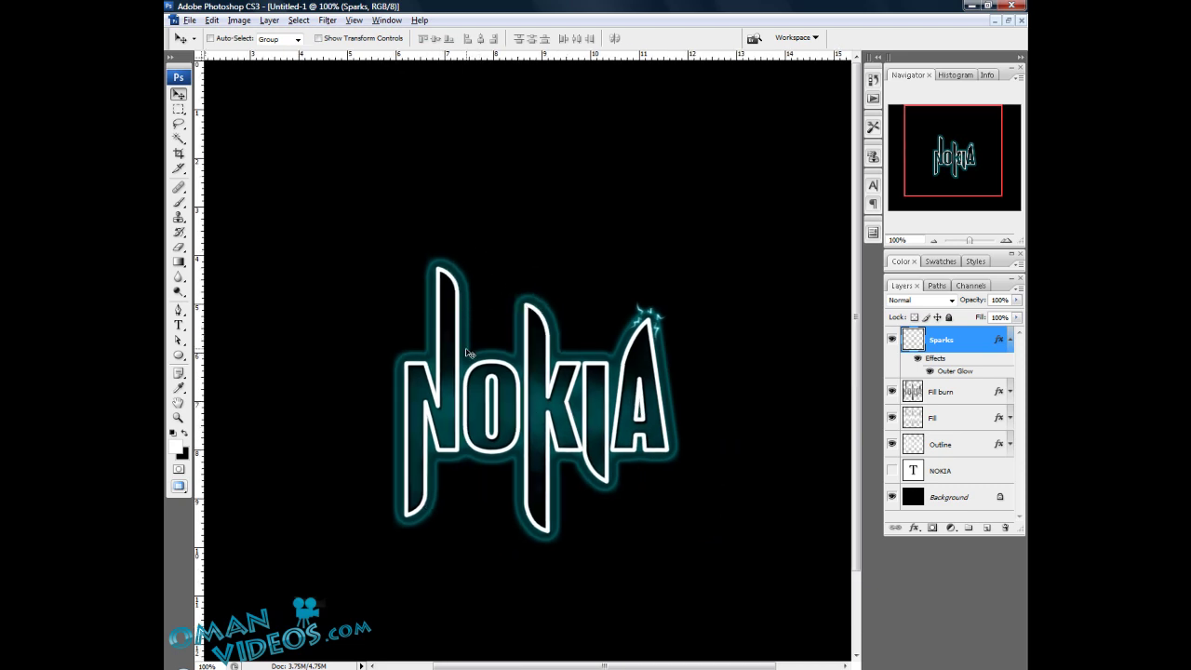
{"action": "left_click", "coordinate": [466, 286], "text": "ctrl"}
{"action": "left_click", "coordinate": [506, 351], "text": "ctrl"}
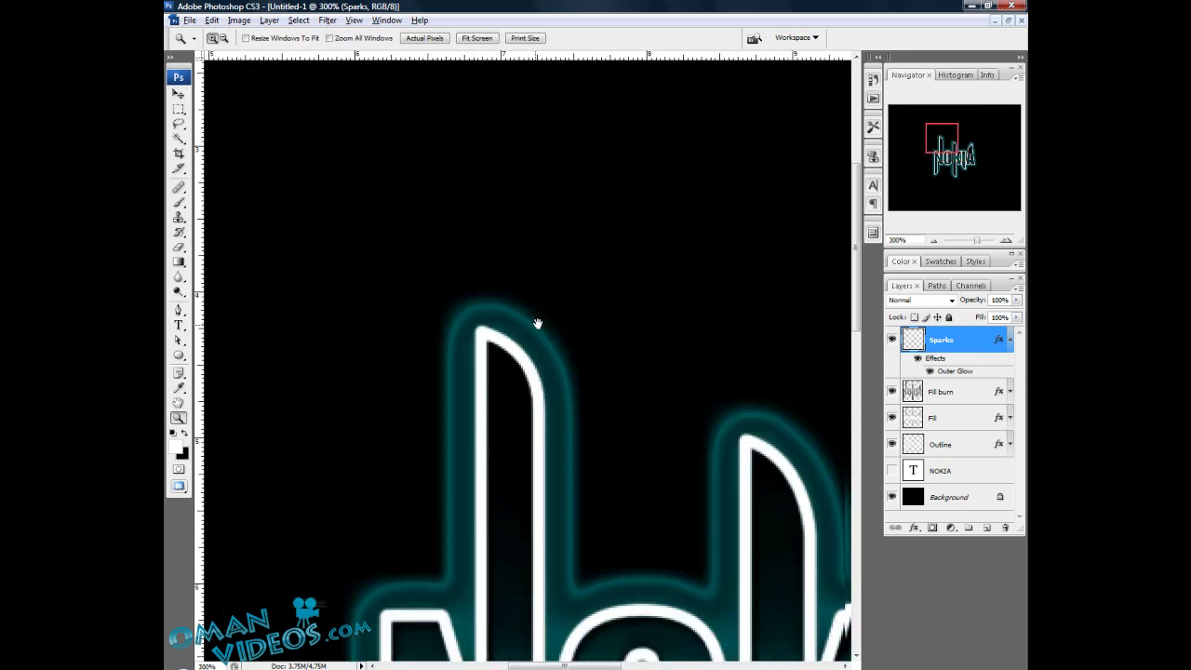
{"action": "left_click_drag", "start_coordinate": [542, 319], "coordinate": [538, 324]}
{"action": "key", "text": "p"}
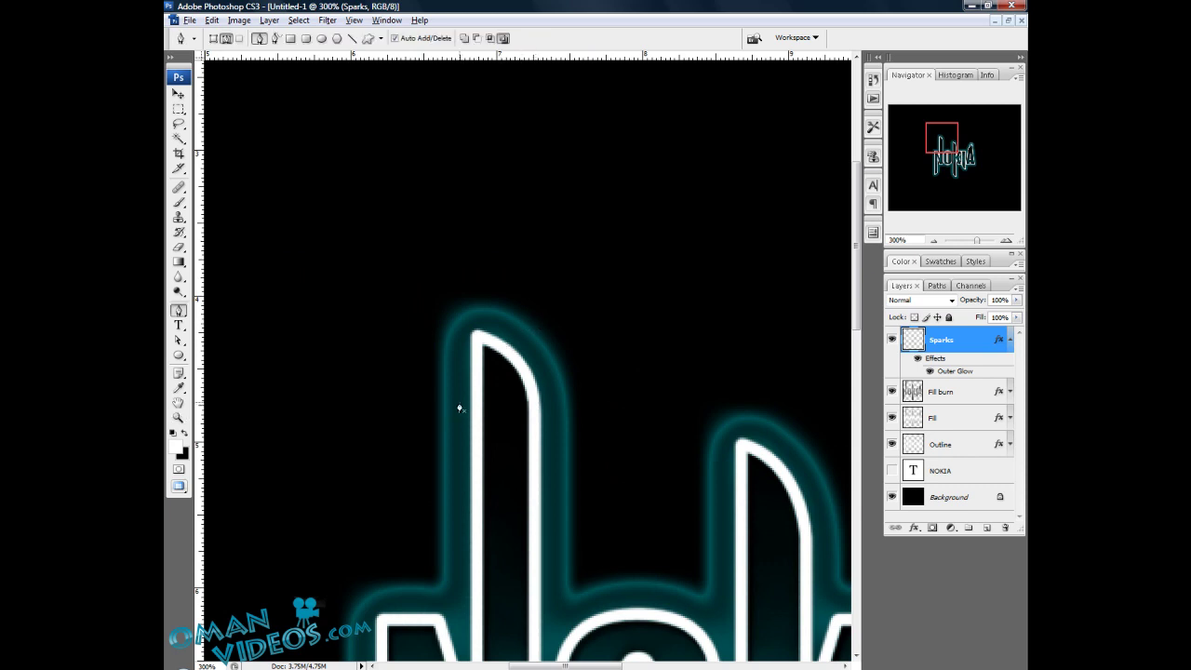
{"action": "left_click", "coordinate": [1010, 342]}
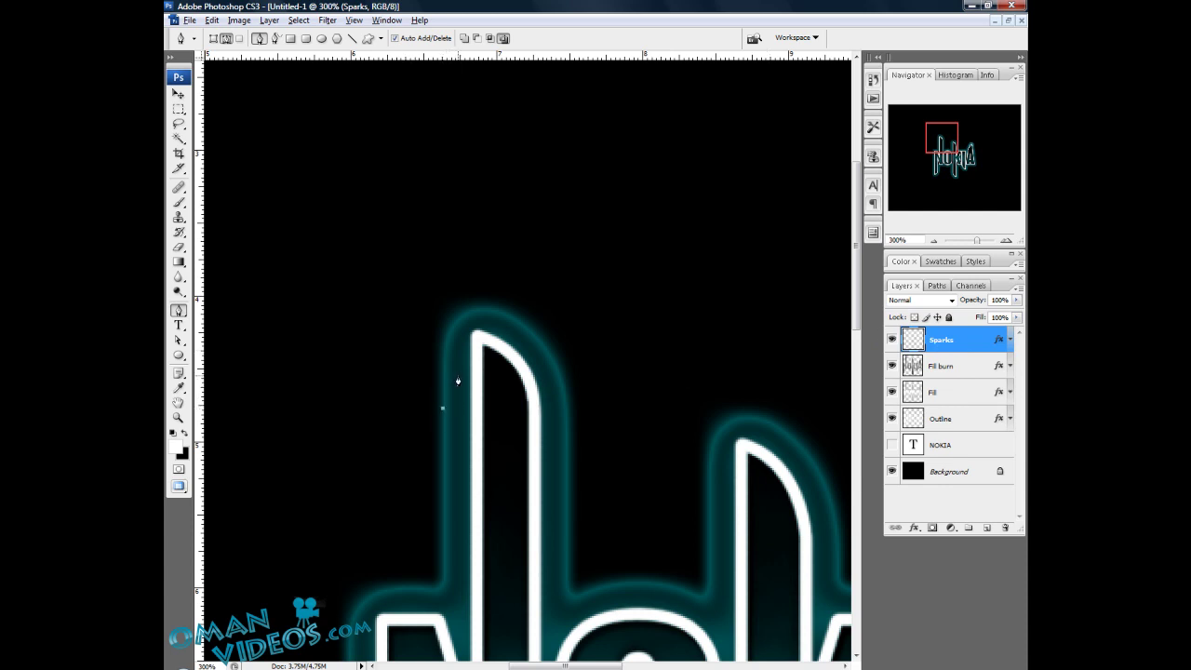
{"action": "left_click_drag", "start_coordinate": [457, 375], "coordinate": [465, 372]}
Stroke the zigzag path beside the N's tip with the Brush and Simulate Pressure, and delete the path
{"action": "right_click", "coordinate": [474, 328]}
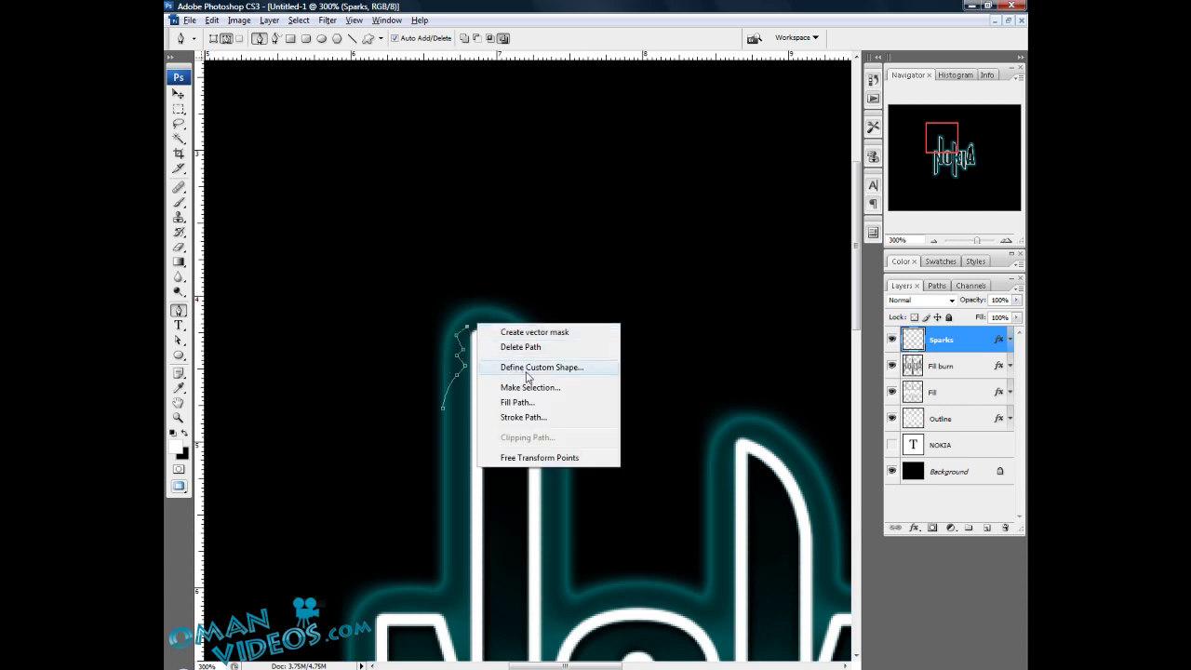
{"action": "left_click", "coordinate": [539, 420]}
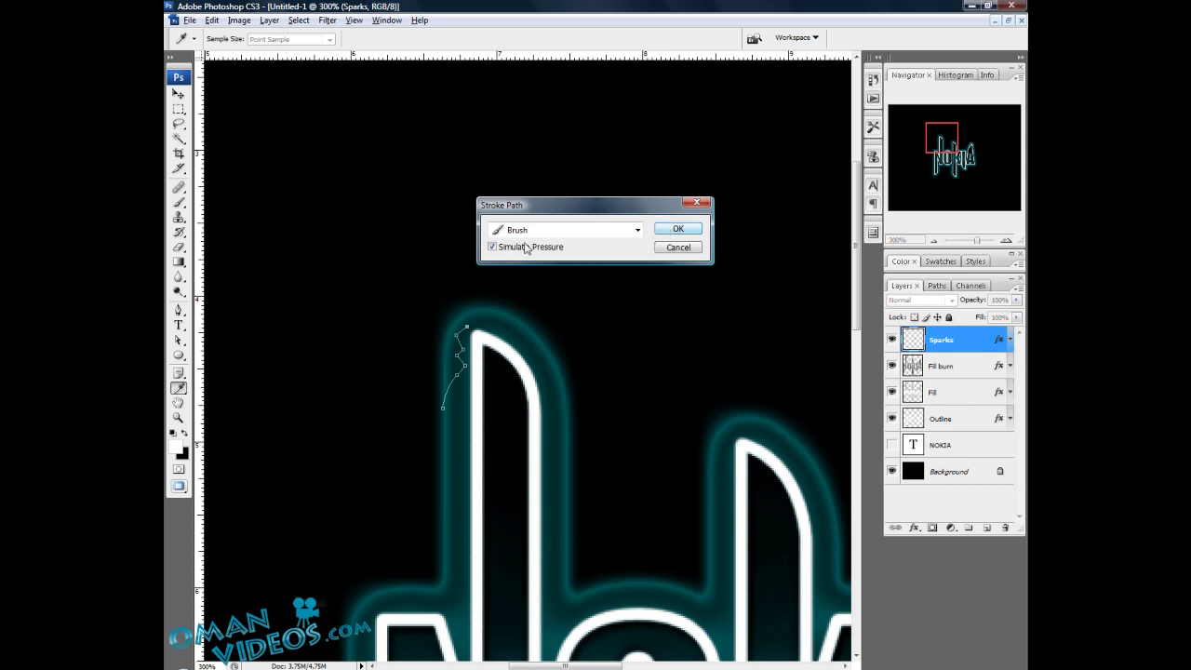
{"action": "left_click", "coordinate": [677, 230]}
{"action": "right_click", "coordinate": [521, 318]}
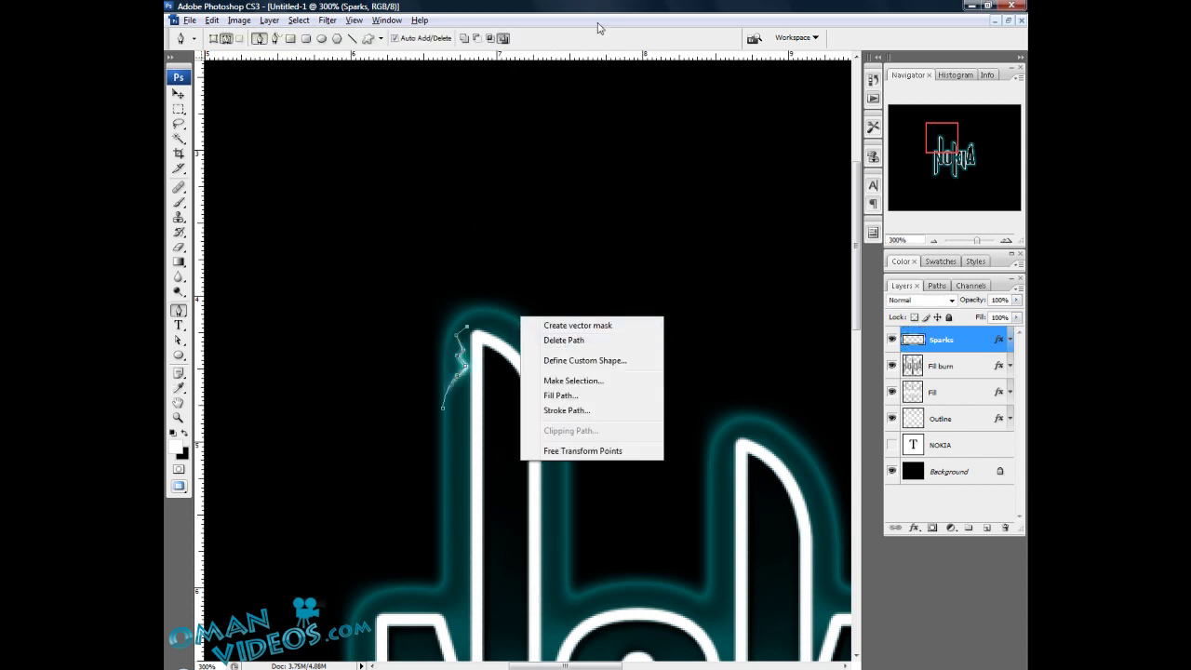
{"action": "left_click", "coordinate": [564, 341]}
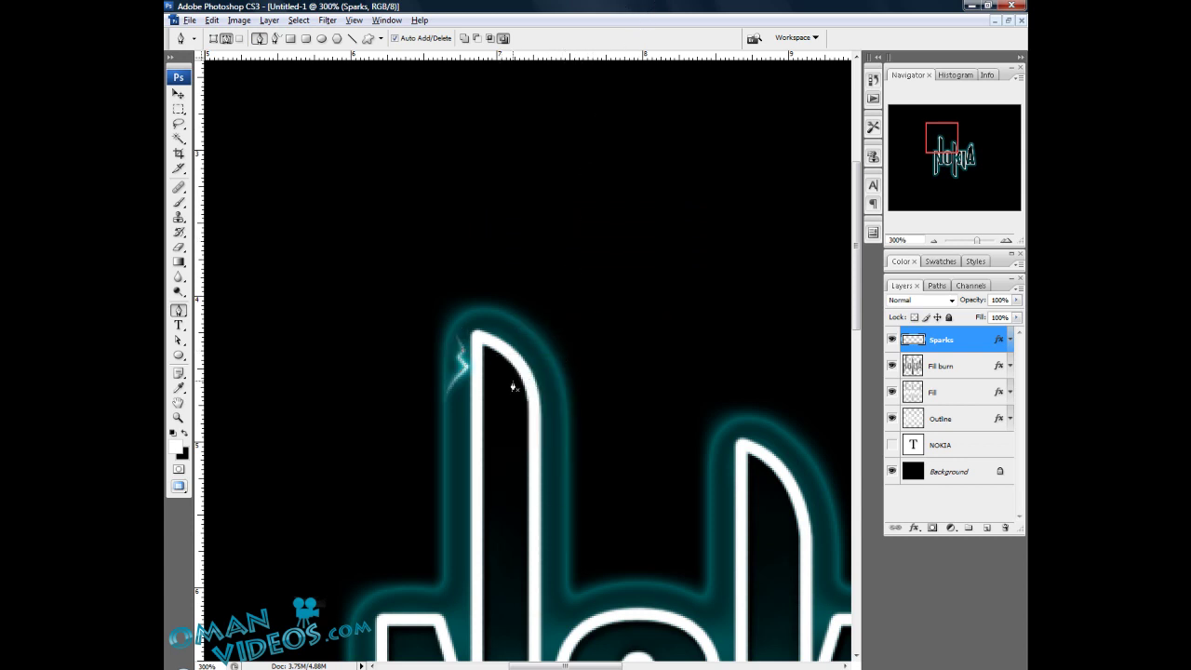
Add a spark along the right curve of the N's upper tip by brush-stroking a zigzag path, and delete the path
{"action": "left_click_drag", "start_coordinate": [536, 297], "coordinate": [545, 319]}
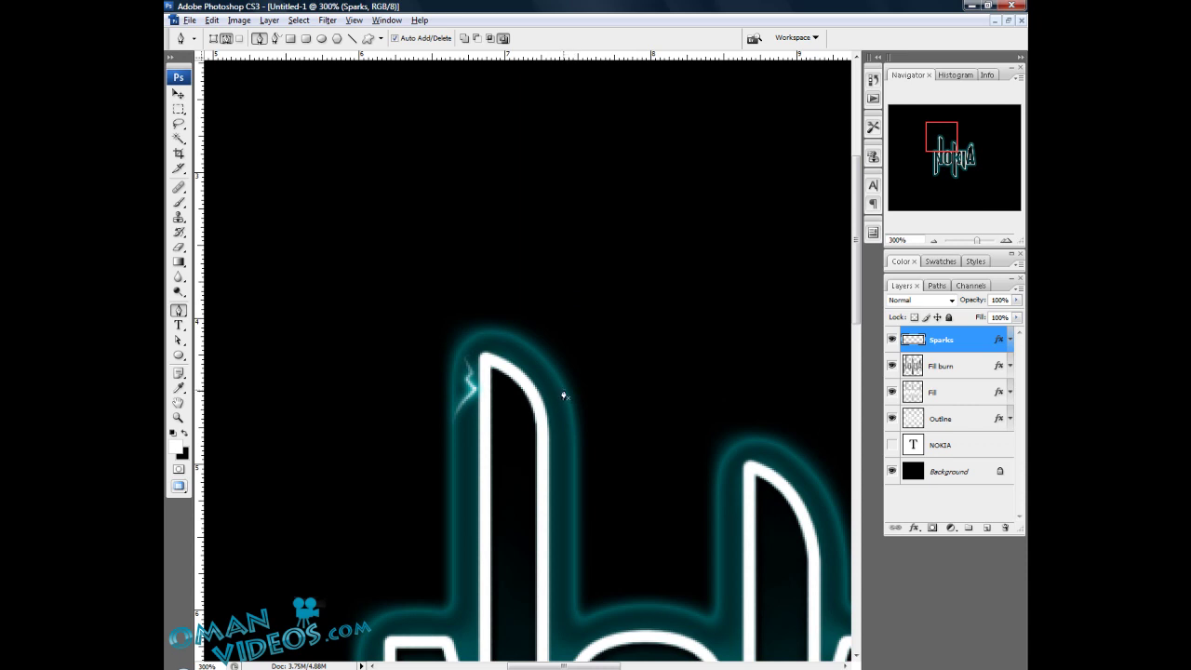
{"action": "left_click", "coordinate": [513, 351]}
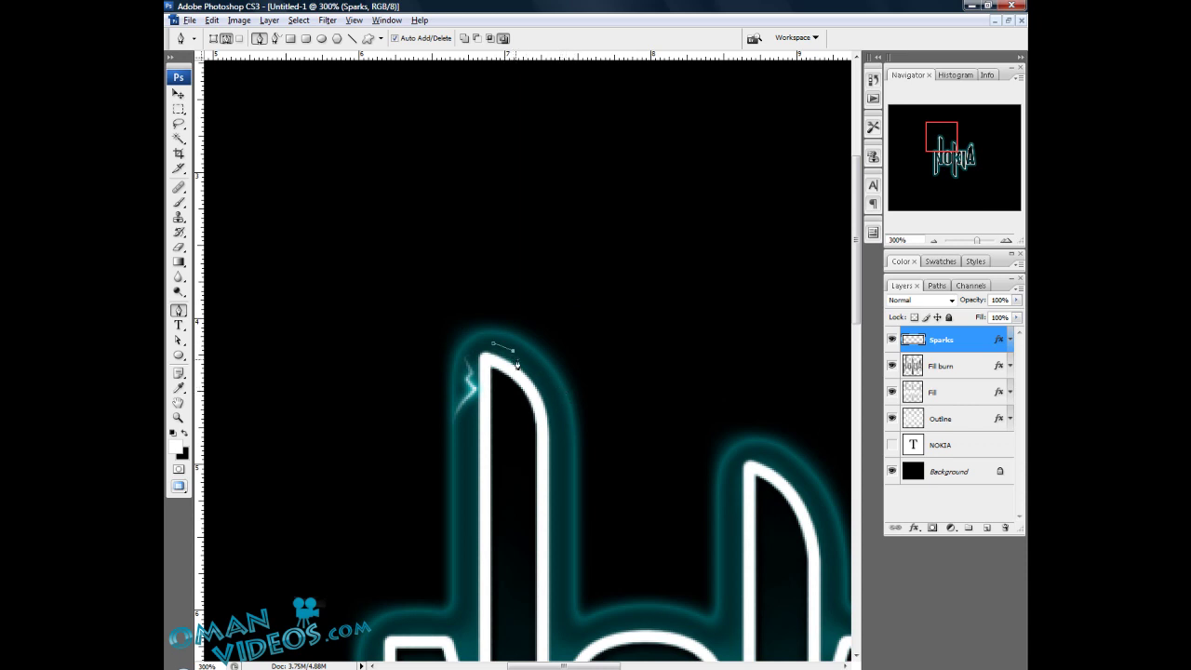
{"action": "left_click", "coordinate": [556, 400]}
{"action": "right_click", "coordinate": [568, 414]}
{"action": "left_click", "coordinate": [614, 509]}
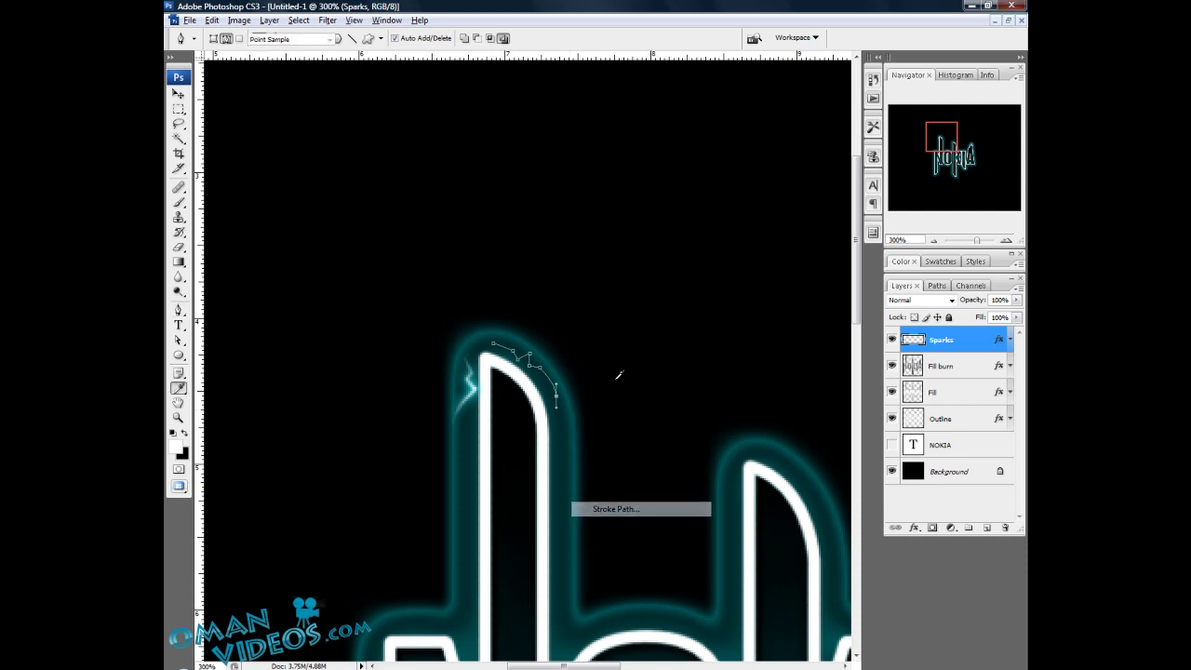
{"action": "left_click", "coordinate": [675, 230]}
{"action": "key", "text": "Return"}
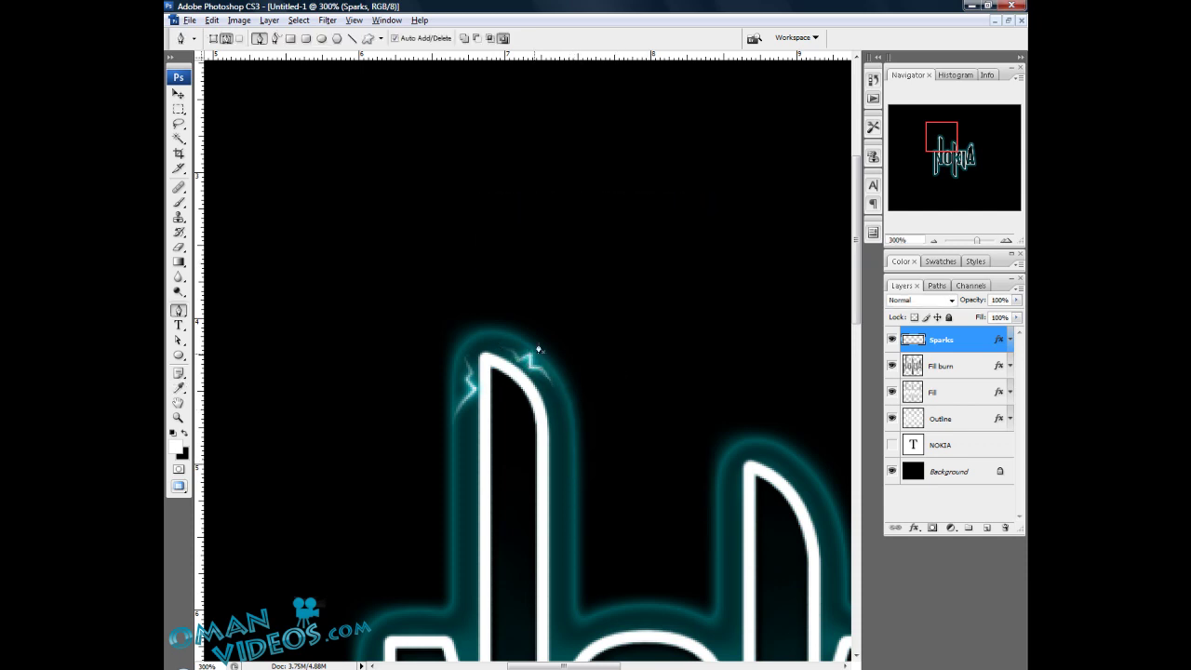
Draw a zigzag path rising above the N's tip, stroke it with the Brush and Simulate Pressure, and delete it
{"action": "key", "text": "space"}
{"action": "left_click_drag", "start_coordinate": [535, 296], "coordinate": [549, 323]}
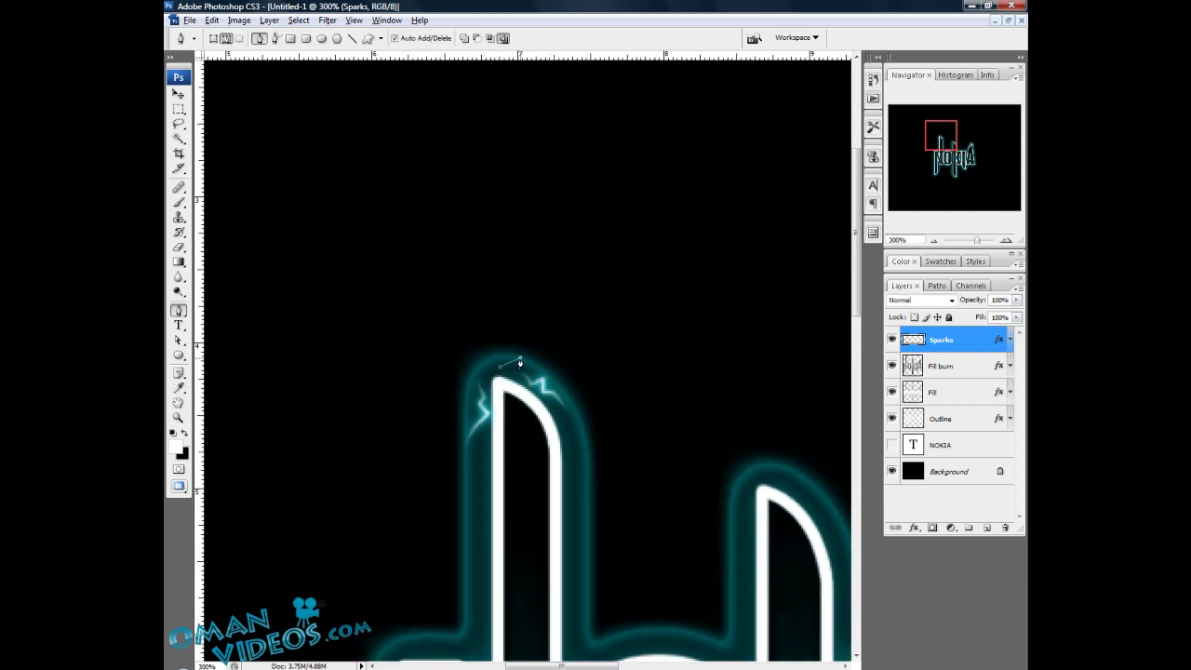
{"action": "left_click", "coordinate": [523, 350]}
{"action": "left_click_drag", "start_coordinate": [526, 314], "coordinate": [531, 292]}
{"action": "right_click", "coordinate": [550, 322]}
{"action": "left_click", "coordinate": [606, 418]}
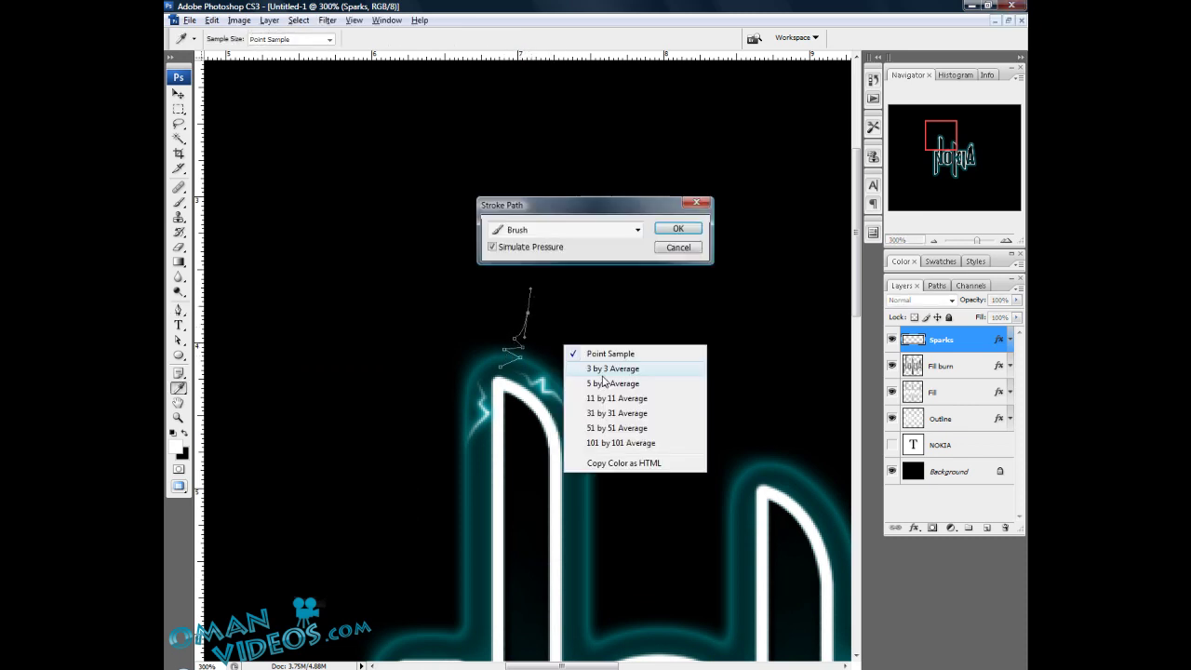
{"action": "left_click", "coordinate": [672, 228]}
{"action": "right_click", "coordinate": [513, 331]}
{"action": "left_click", "coordinate": [558, 357]}
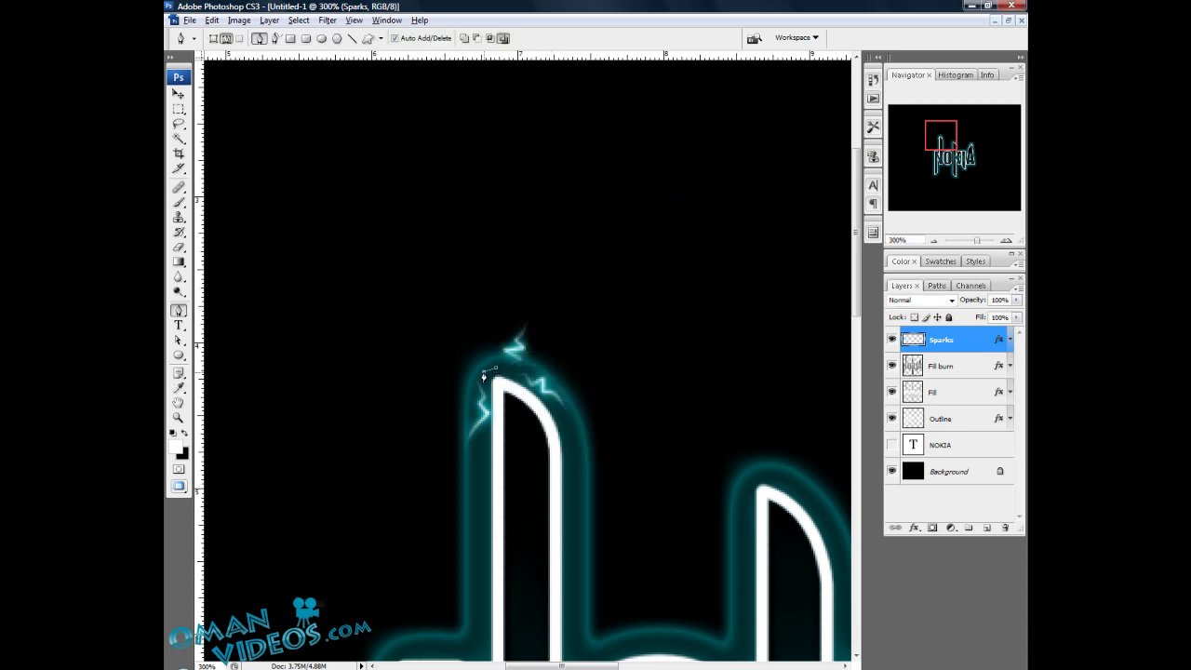
Add a spark heading up and left from the N's tip with a brush-stroked zigzag path, and delete the path
{"action": "left_click_drag", "start_coordinate": [455, 332], "coordinate": [437, 325]}
{"action": "right_click", "coordinate": [505, 354]}
{"action": "left_click", "coordinate": [549, 447]}
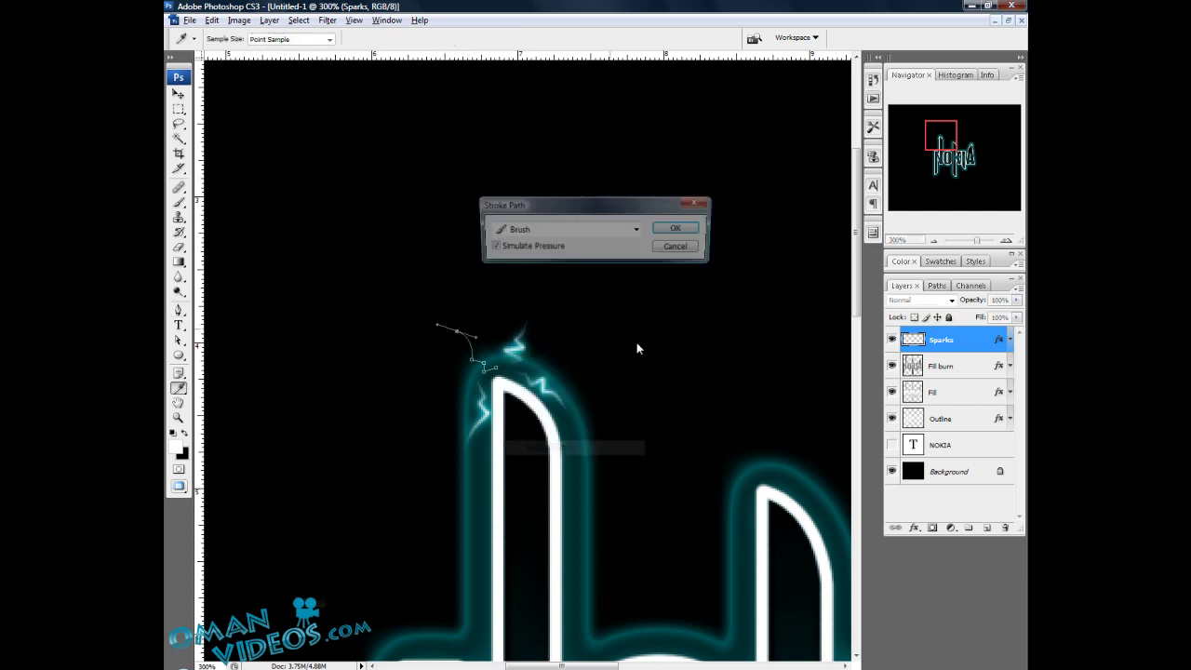
{"action": "left_click", "coordinate": [680, 232]}
{"action": "right_click", "coordinate": [554, 343]}
{"action": "left_click", "coordinate": [594, 367]}
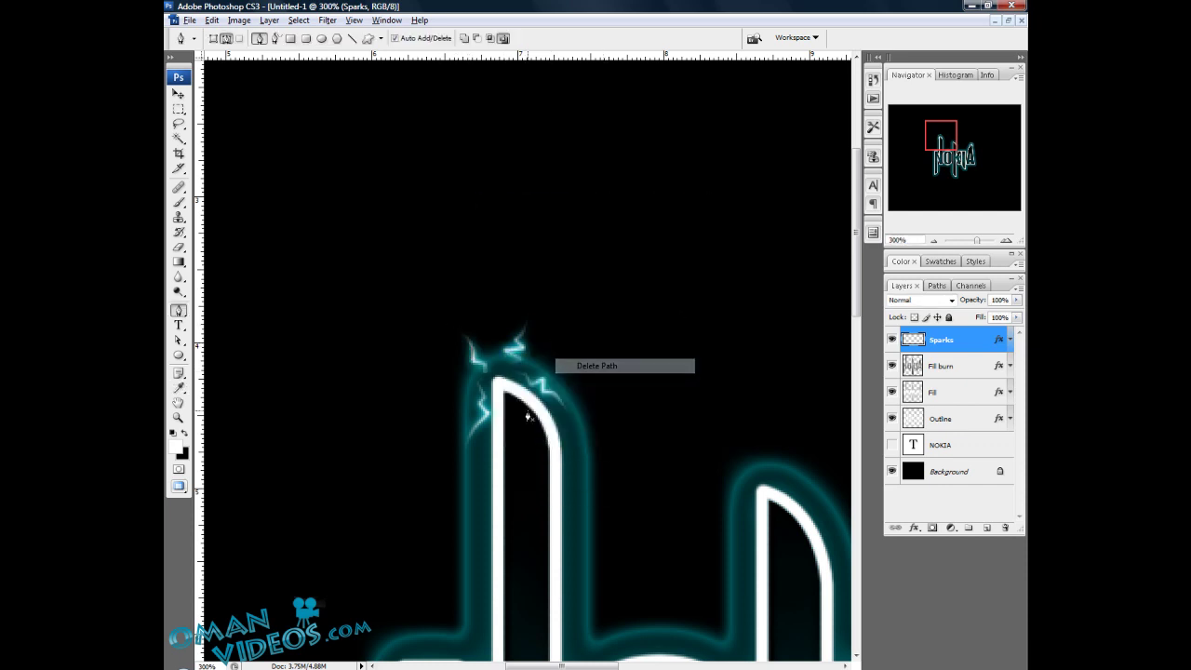
Draw a zigzag Pen path below the curved edge of the K's lower tip
{"action": "left_click_drag", "start_coordinate": [584, 422], "coordinate": [564, 277]}
{"action": "left_click_drag", "start_coordinate": [638, 512], "coordinate": [542, 242]}
{"action": "left_click_drag", "start_coordinate": [688, 489], "coordinate": [485, 427]}
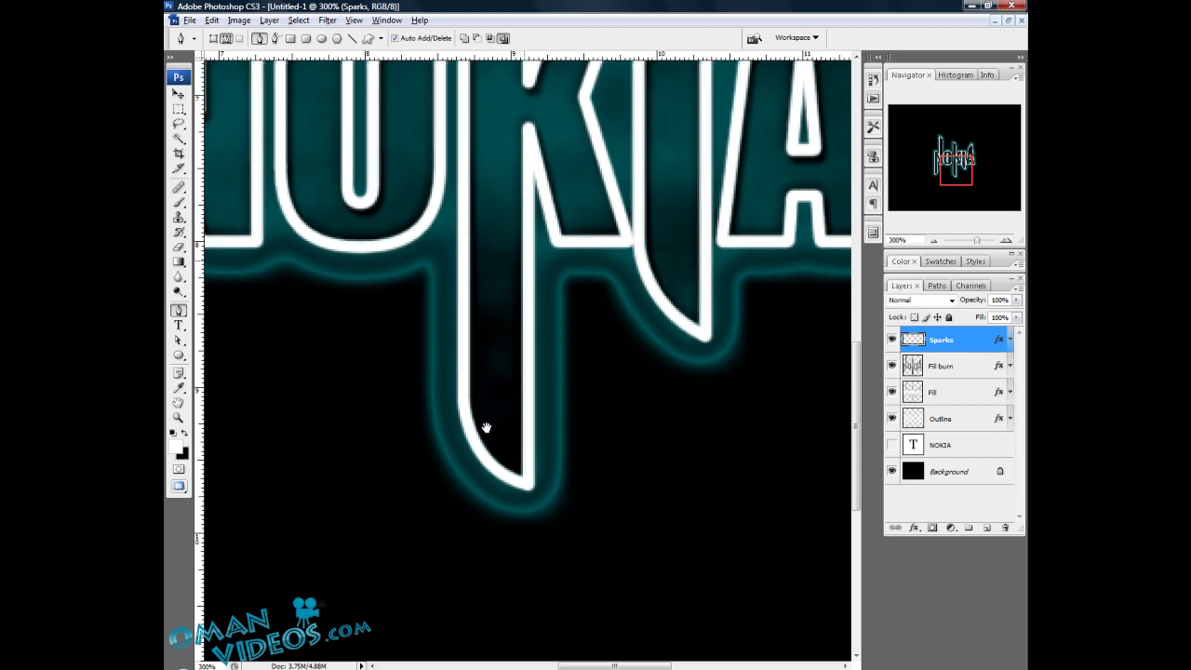
{"action": "left_click_drag", "start_coordinate": [480, 488], "coordinate": [481, 506]}
{"action": "left_click", "coordinate": [495, 495]}
{"action": "left_click", "coordinate": [499, 503]}
{"action": "left_click", "coordinate": [510, 497]}
{"action": "left_click", "coordinate": [511, 507]}
Stroke the path under the K's lower tip with the Brush and Simulate Pressure, and delete the path
{"action": "right_click", "coordinate": [527, 504]}
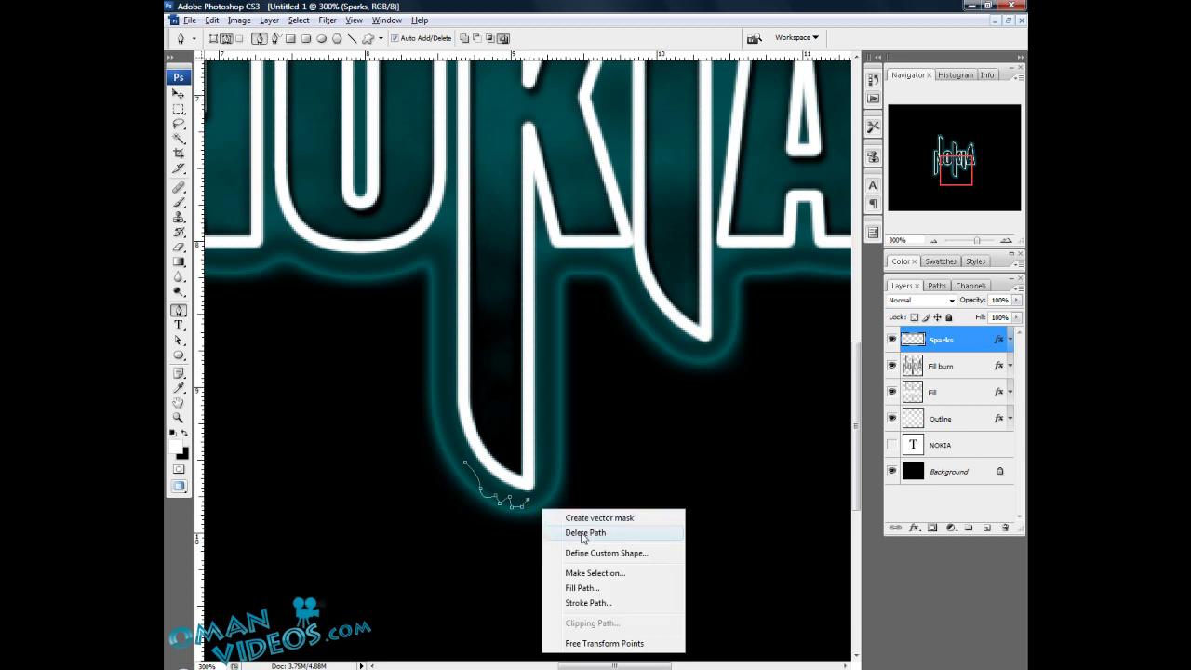
{"action": "left_click", "coordinate": [600, 603]}
{"action": "left_click", "coordinate": [668, 231]}
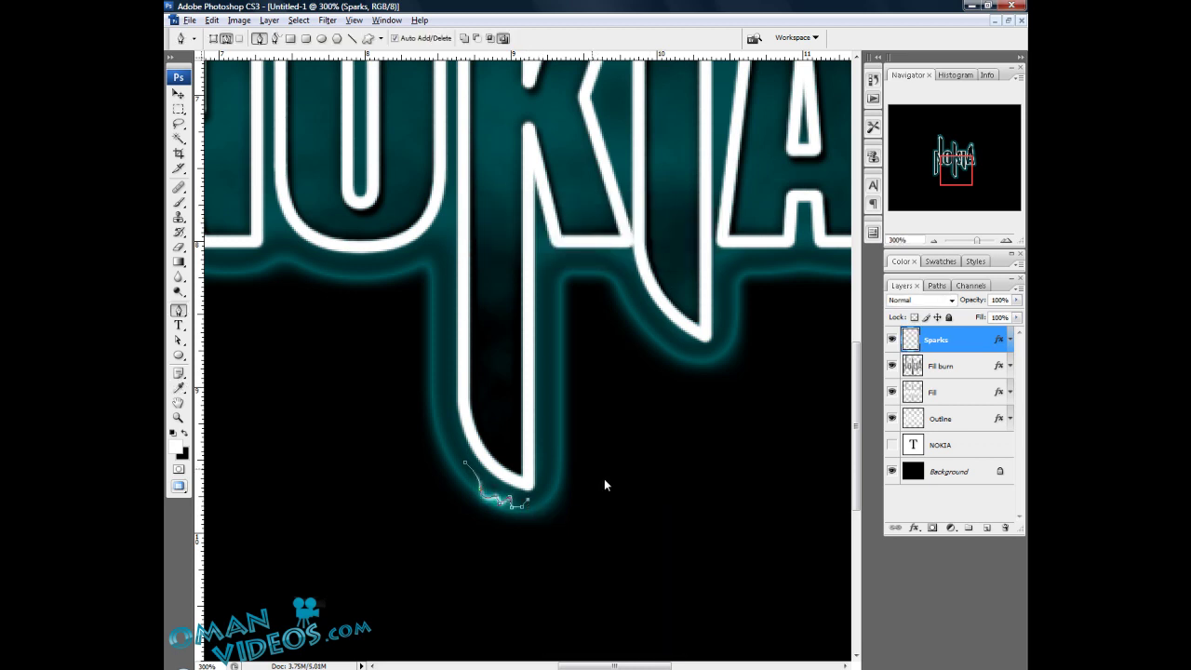
{"action": "right_click", "coordinate": [593, 472]}
{"action": "left_click", "coordinate": [600, 493]}
Add a vertical spark along the right side of the K's lower tip by brush-stroking a zigzag path, and delete the path
{"action": "left_click_drag", "start_coordinate": [580, 438], "coordinate": [560, 389]}
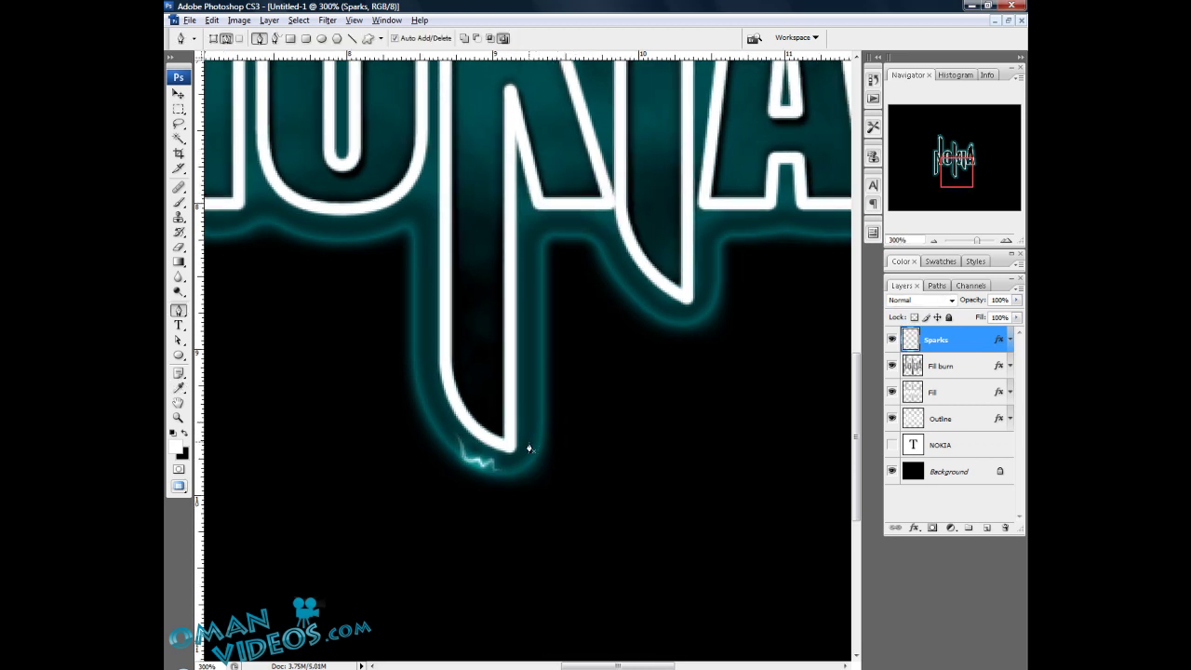
{"action": "left_click", "coordinate": [532, 444]}
{"action": "left_click", "coordinate": [538, 386]}
{"action": "right_click", "coordinate": [552, 406]}
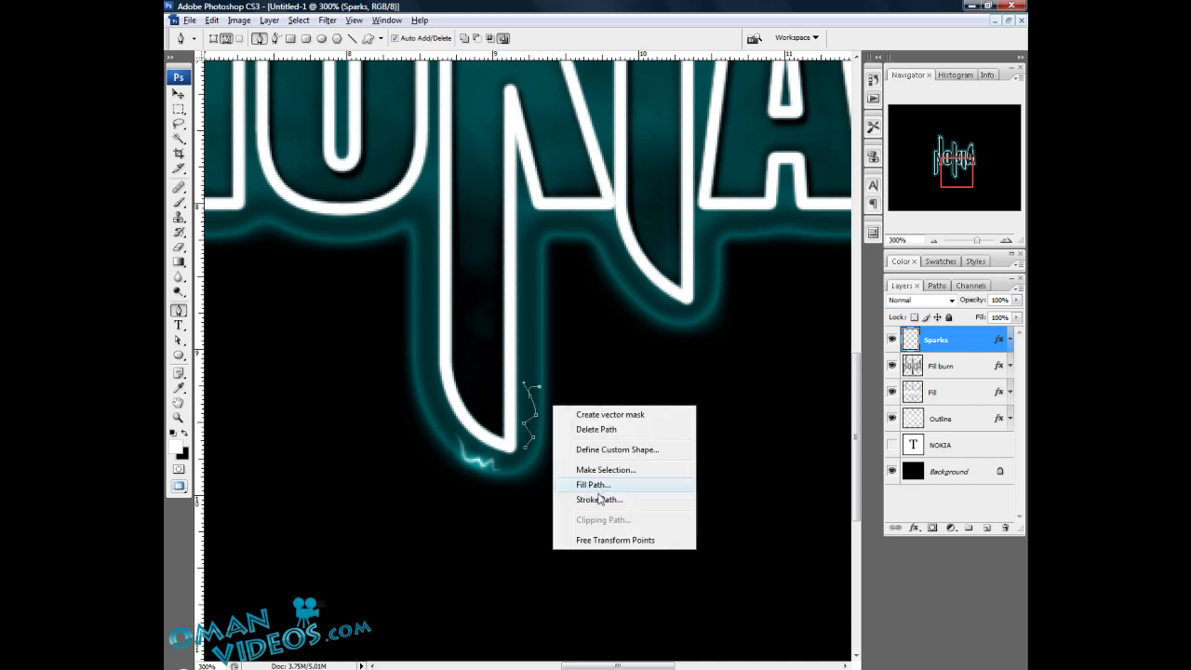
{"action": "left_click", "coordinate": [597, 498]}
{"action": "right_click", "coordinate": [583, 412]}
{"action": "left_click", "coordinate": [678, 228]}
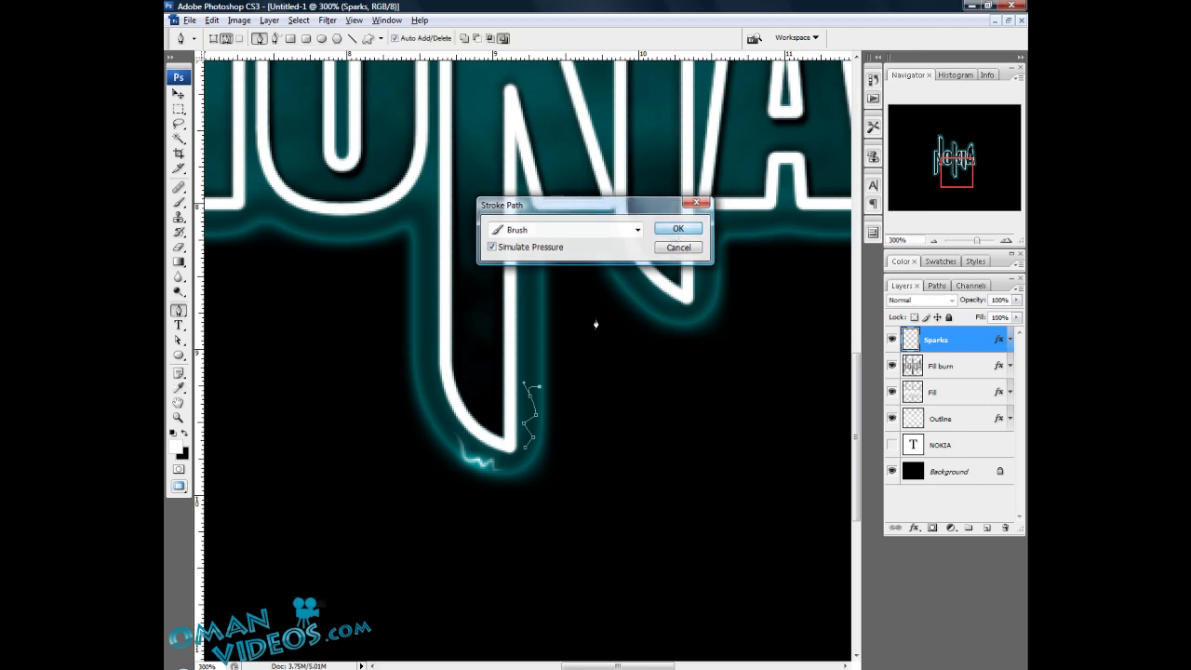
{"action": "right_click", "coordinate": [571, 385]}
{"action": "left_click", "coordinate": [609, 410]}
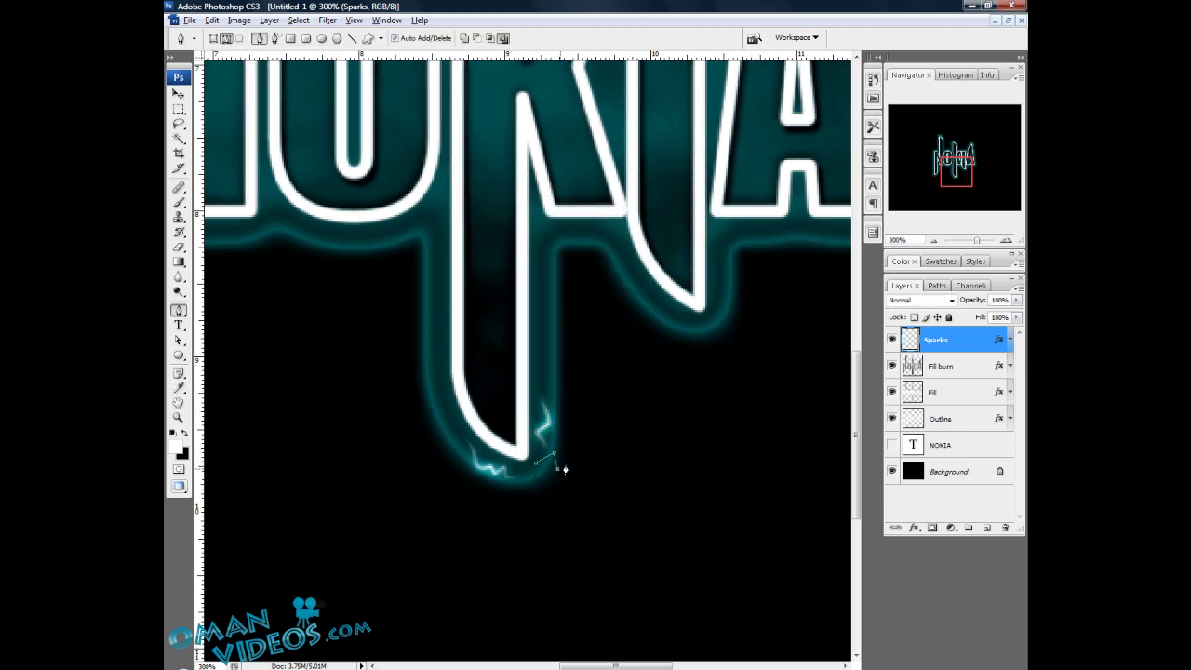
Draw a zigzag path extending rightward from the K's lower tip, stroke it with the Brush and Simulate Pressure, and delete it
{"action": "left_click_drag", "start_coordinate": [596, 455], "coordinate": [601, 429]}
{"action": "right_click", "coordinate": [637, 459]}
{"action": "left_click", "coordinate": [687, 553]}
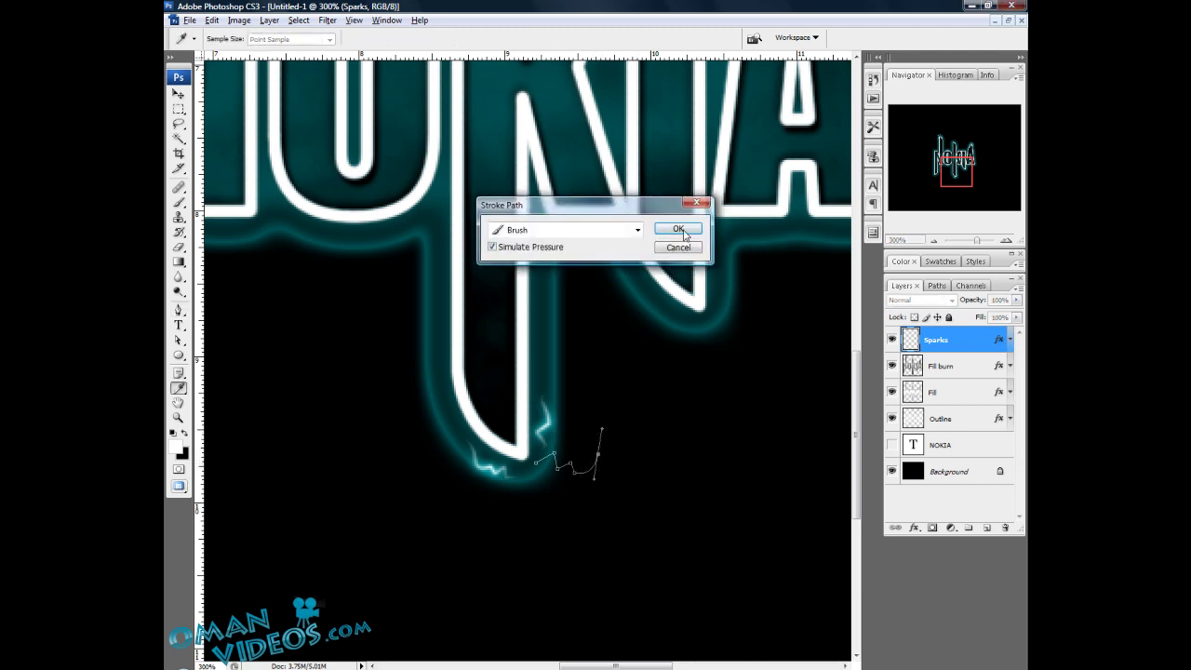
{"action": "left_click", "coordinate": [678, 227]}
{"action": "right_click", "coordinate": [586, 398]}
{"action": "left_click", "coordinate": [618, 421]}
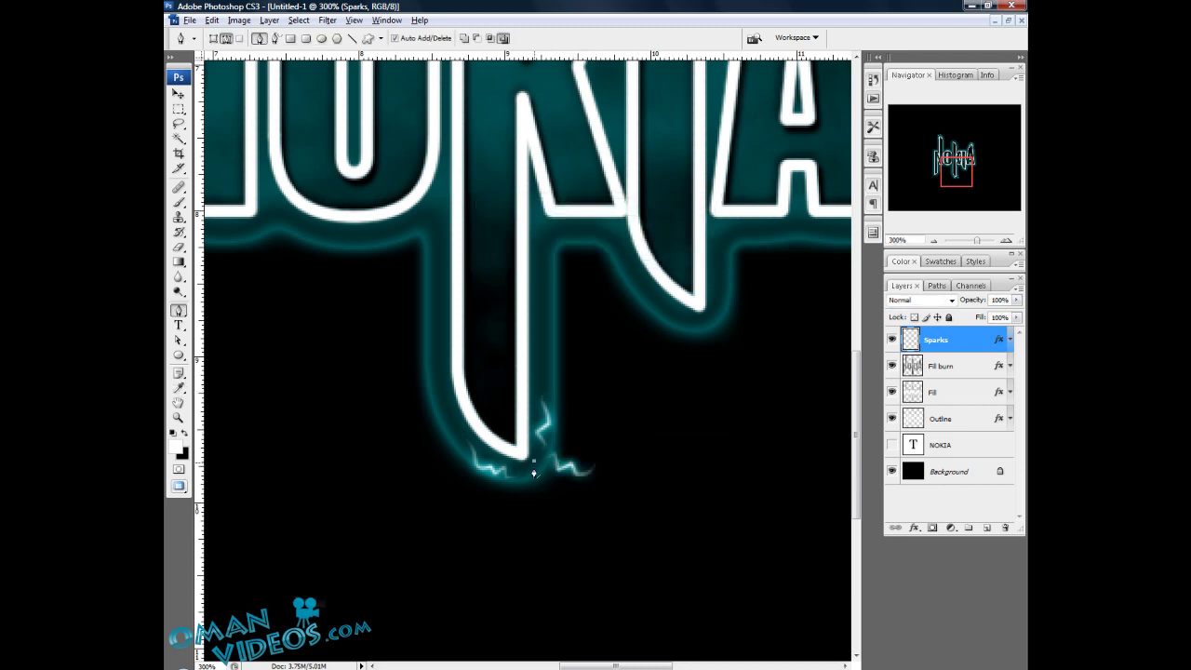
Add a spark pointing down and right from the K's lower tip with a brush-stroked zigzag path, and delete the path
{"action": "left_click", "coordinate": [540, 472]}
{"action": "left_click_drag", "start_coordinate": [552, 497], "coordinate": [563, 508]}
{"action": "right_click", "coordinate": [576, 501]}
{"action": "left_click", "coordinate": [642, 588]}
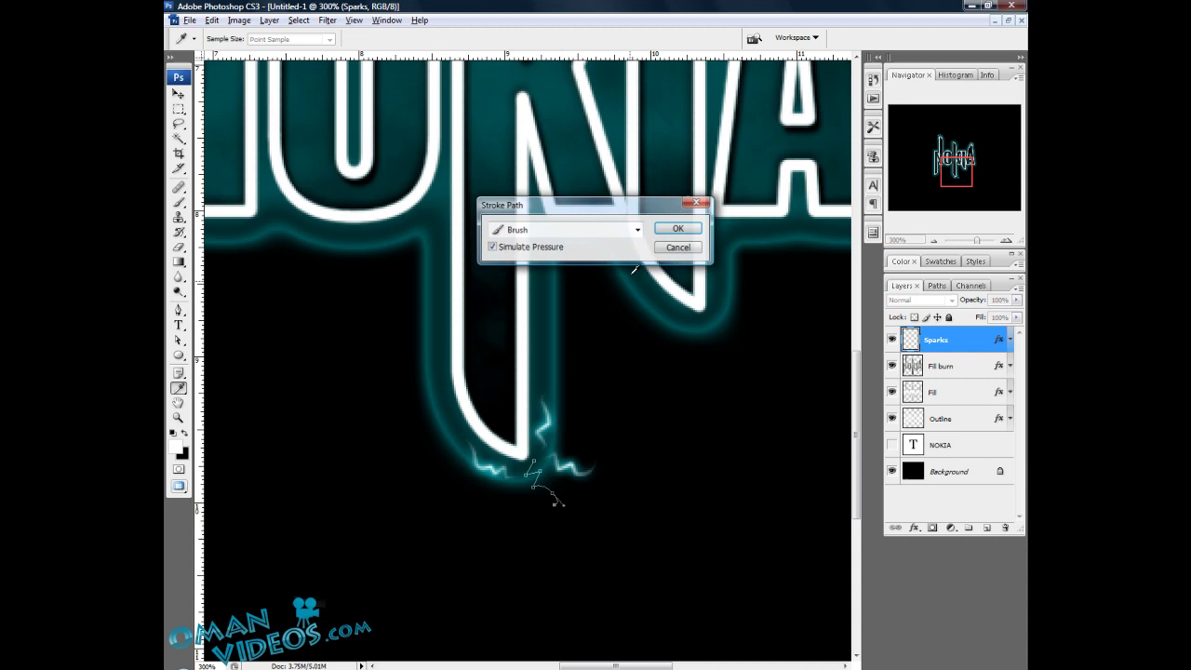
{"action": "left_click", "coordinate": [678, 230]}
{"action": "right_click", "coordinate": [584, 390]}
{"action": "left_click", "coordinate": [634, 416]}
Examine the sparks around the tips of the whole NOKIA lettering at 100% magnification
{"action": "left_click_drag", "start_coordinate": [522, 260], "coordinate": [571, 303]}
{"action": "left_click_drag", "start_coordinate": [456, 174], "coordinate": [646, 404]}
{"action": "left_click_drag", "start_coordinate": [599, 140], "coordinate": [498, 414]}
{"action": "key", "text": "z"}
{"action": "left_click", "coordinate": [610, 291], "text": "alt"}
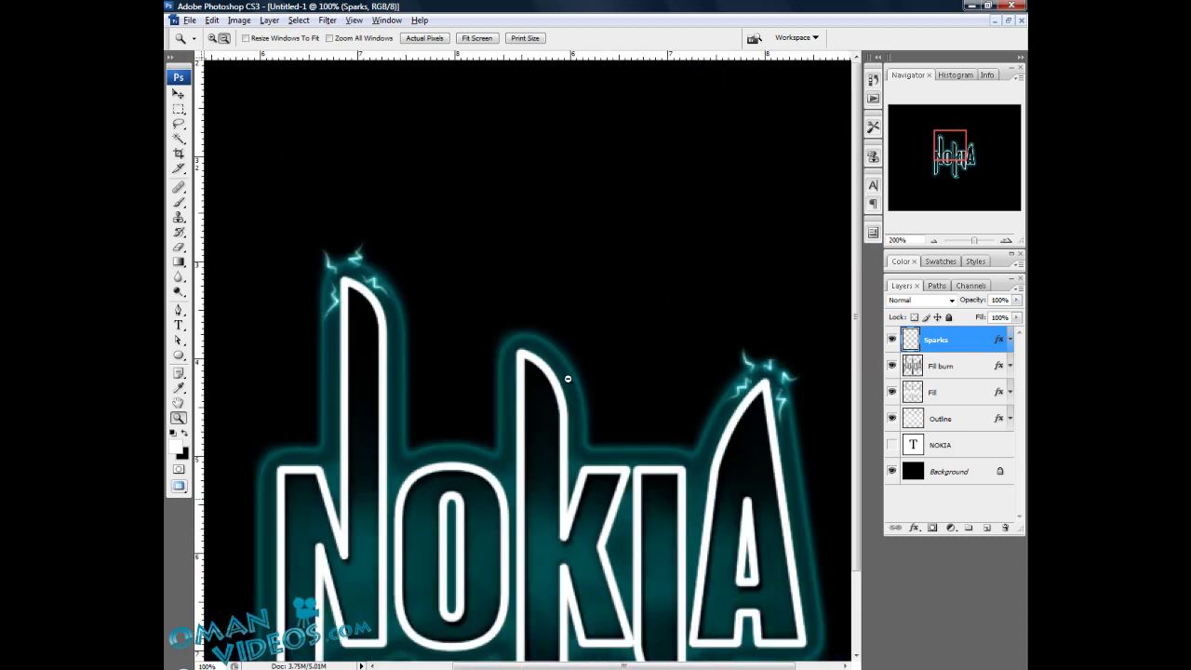
{"action": "left_click", "coordinate": [569, 379], "text": "alt"}
{"action": "left_click_drag", "start_coordinate": [507, 296], "coordinate": [540, 263]}
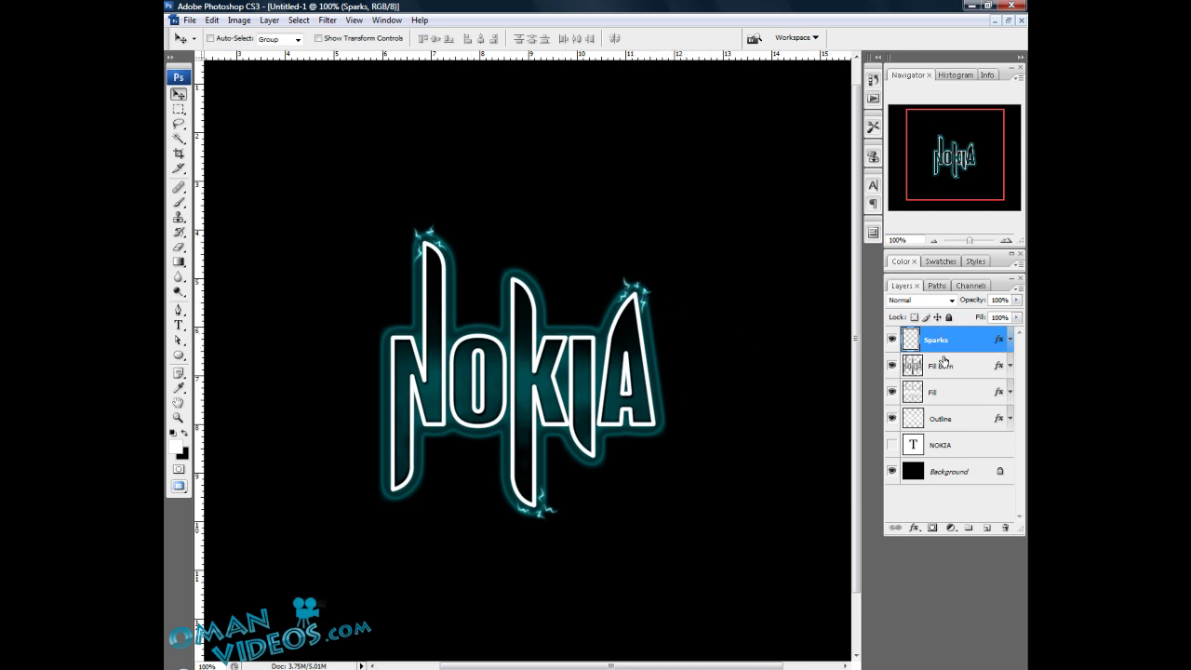
Create a new layer above Sparks and name it "sparks glow"
{"action": "left_click", "coordinate": [987, 528]}
{"action": "double_click", "coordinate": [943, 340]}
{"action": "type", "text": "spar"}
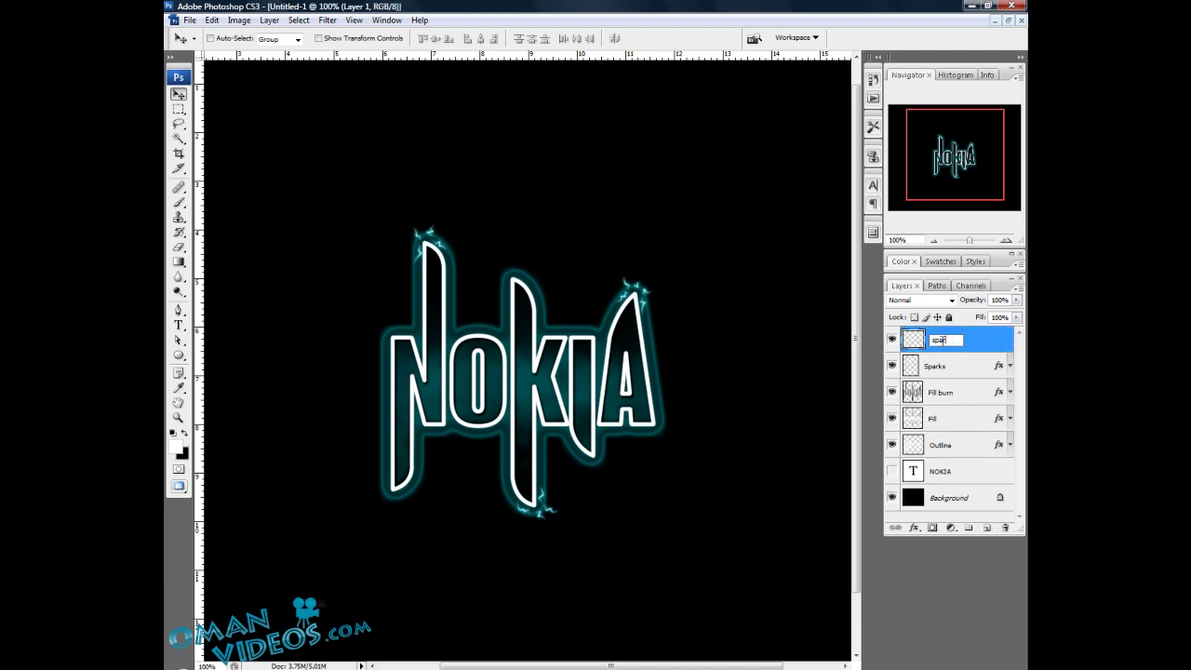
{"action": "type", "text": "k glow"}
{"action": "key", "text": "Return"}
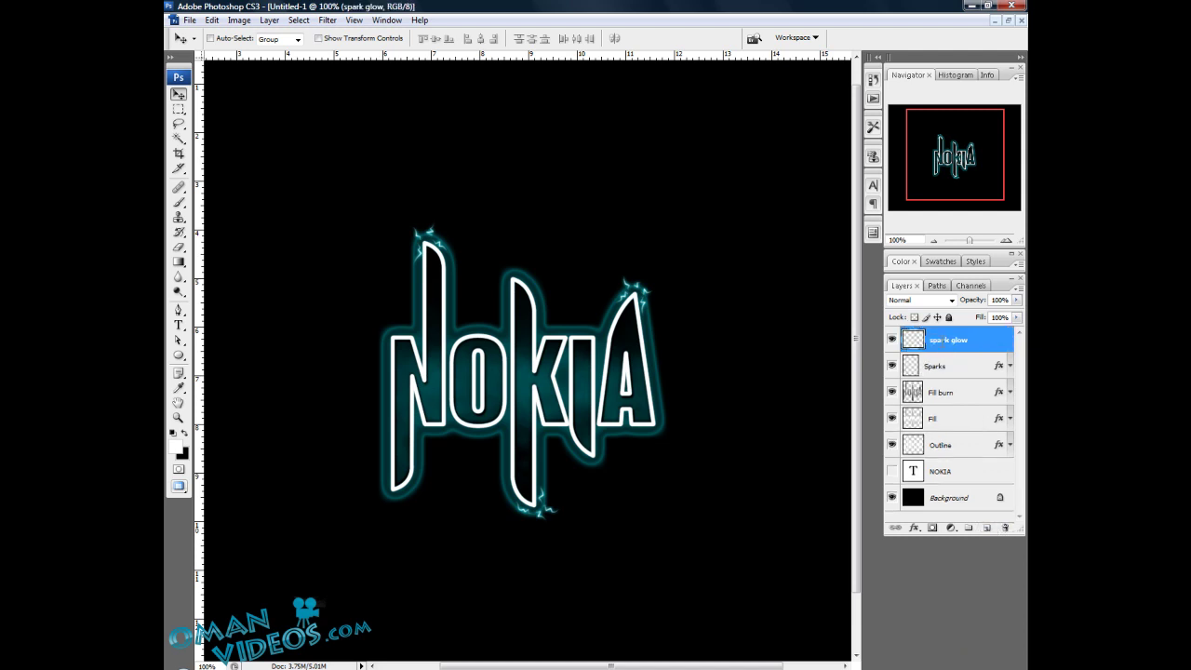
{"action": "double_click", "coordinate": [938, 340]}
{"action": "left_click", "coordinate": [947, 339]}
{"action": "type", "text": "s"}
{"action": "left_click", "coordinate": [975, 321]}
Set the Brush tool to a 40 px diameter with the lowest hardness
{"action": "left_click", "coordinate": [179, 202]}
{"action": "left_click", "coordinate": [251, 39]}
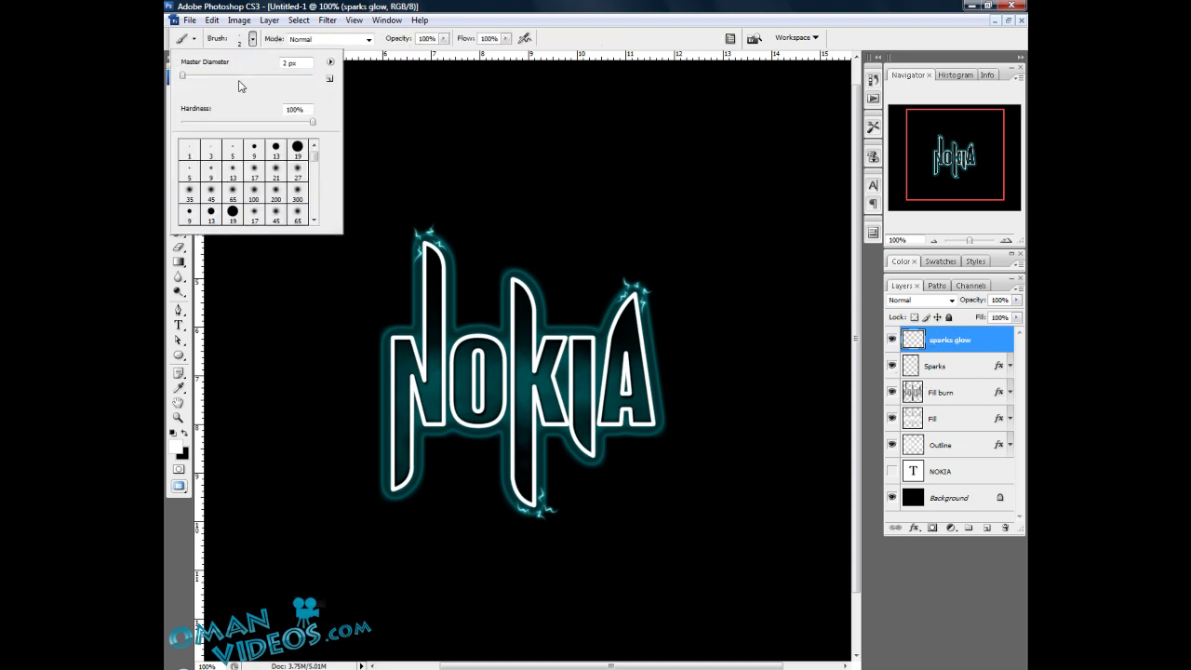
{"action": "left_click_drag", "start_coordinate": [230, 122], "coordinate": [182, 123]}
{"action": "left_click_drag", "start_coordinate": [290, 67], "coordinate": [279, 71]}
{"action": "type", "text": "40"}
{"action": "left_click", "coordinate": [454, 7]}
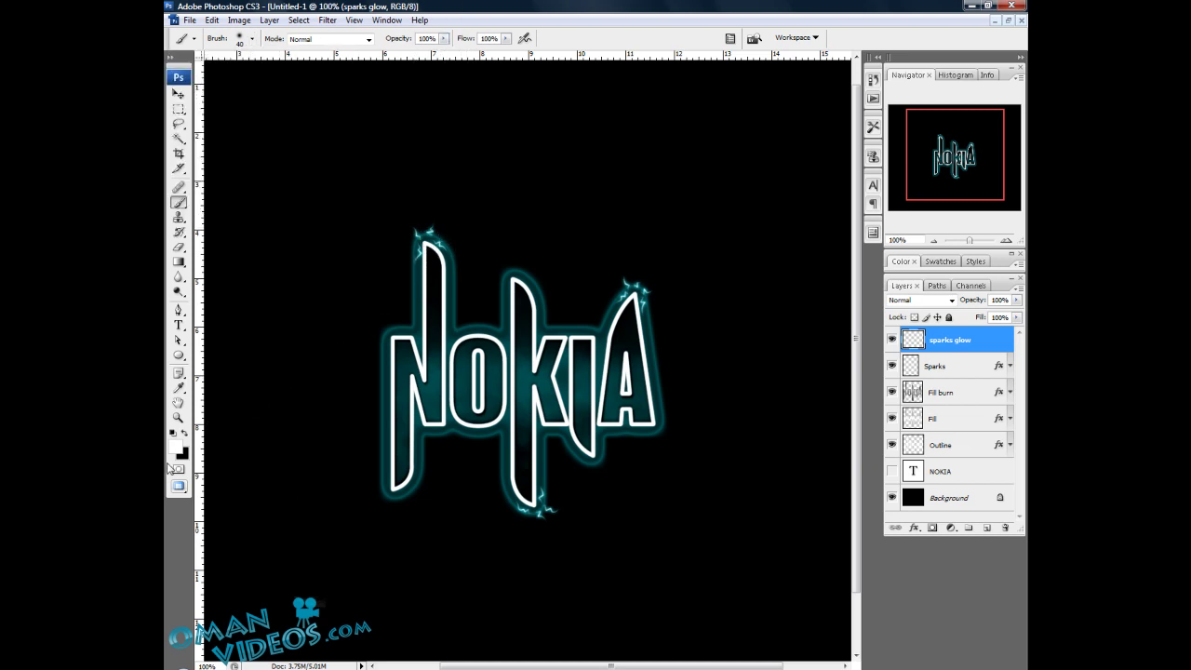
Set the foreground color to the cyan 00f0ff
{"action": "left_click", "coordinate": [184, 434]}
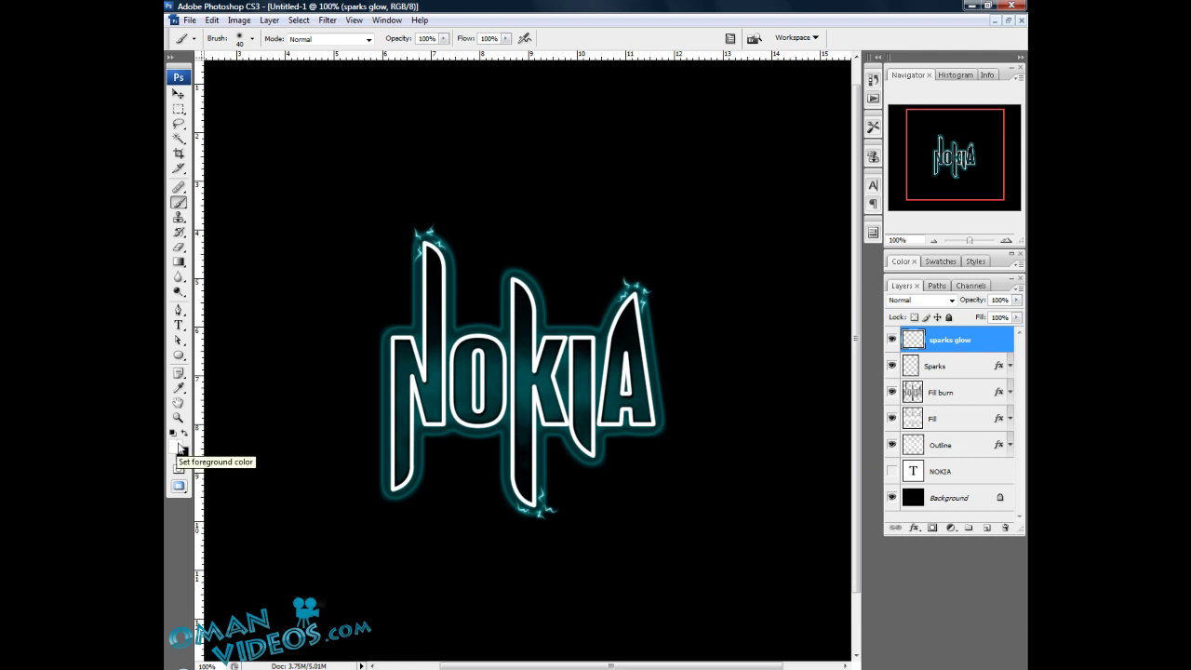
{"action": "left_click", "coordinate": [181, 449]}
{"action": "left_click", "coordinate": [733, 364]}
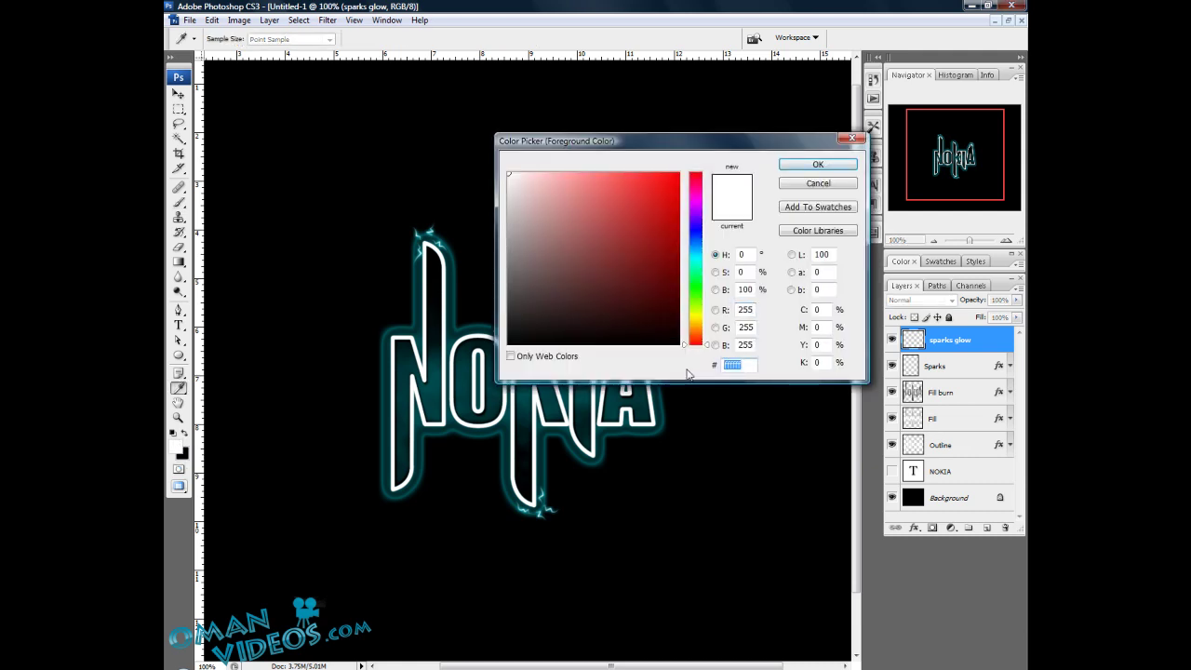
{"action": "type", "text": "00f0ff"}
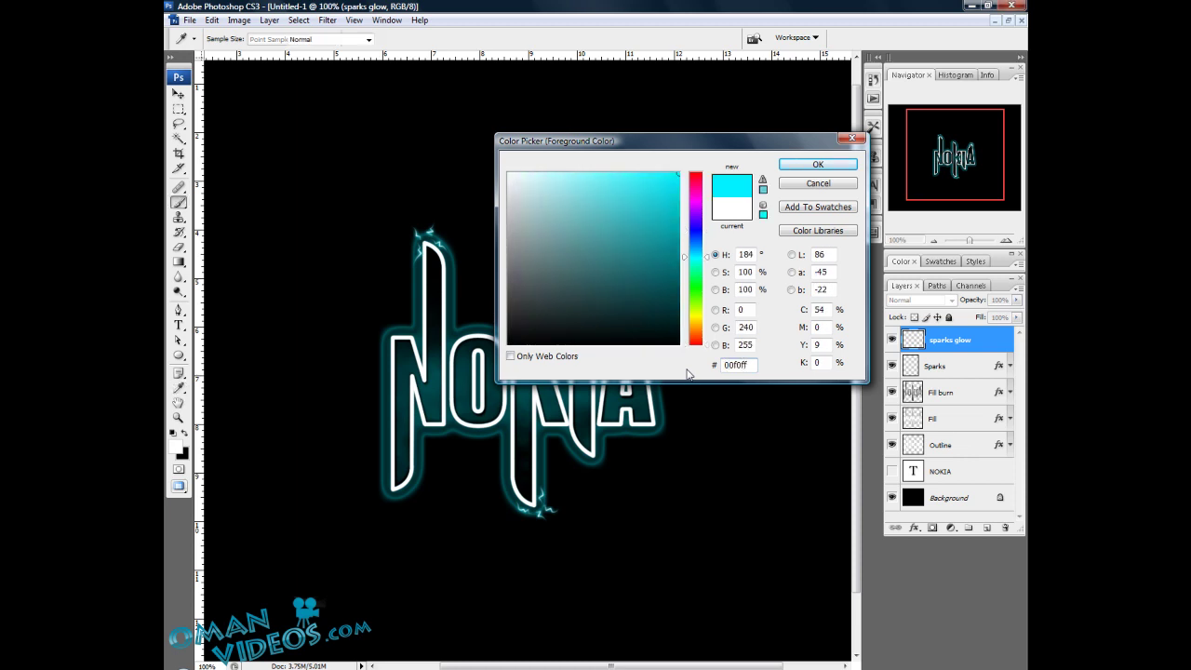
{"action": "key", "text": "Return"}
Brush soft cyan glow over the sparks at the N's upper tip, the K's lower tip and the A's peak
{"action": "key", "text": "b"}
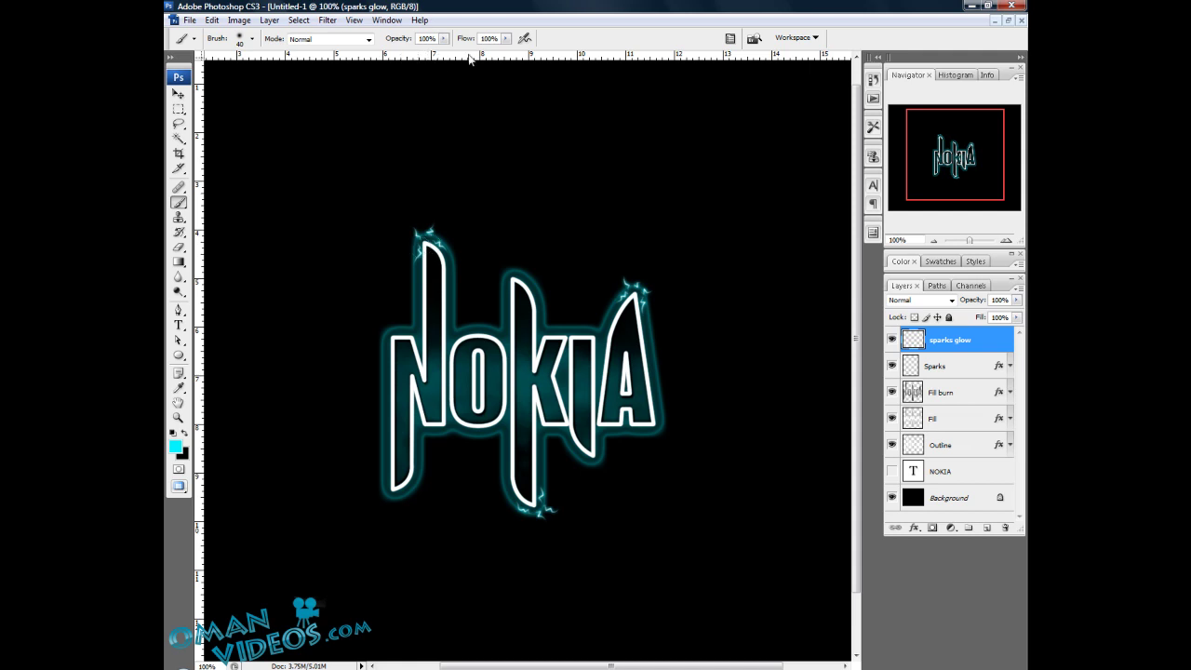
{"action": "mouse_move", "coordinate": [413, 255]}
{"action": "left_mouse_down"}
{"action": "mouse_move", "coordinate": [419, 235]}
{"action": "mouse_move", "coordinate": [448, 251]}
{"action": "left_mouse_up"}
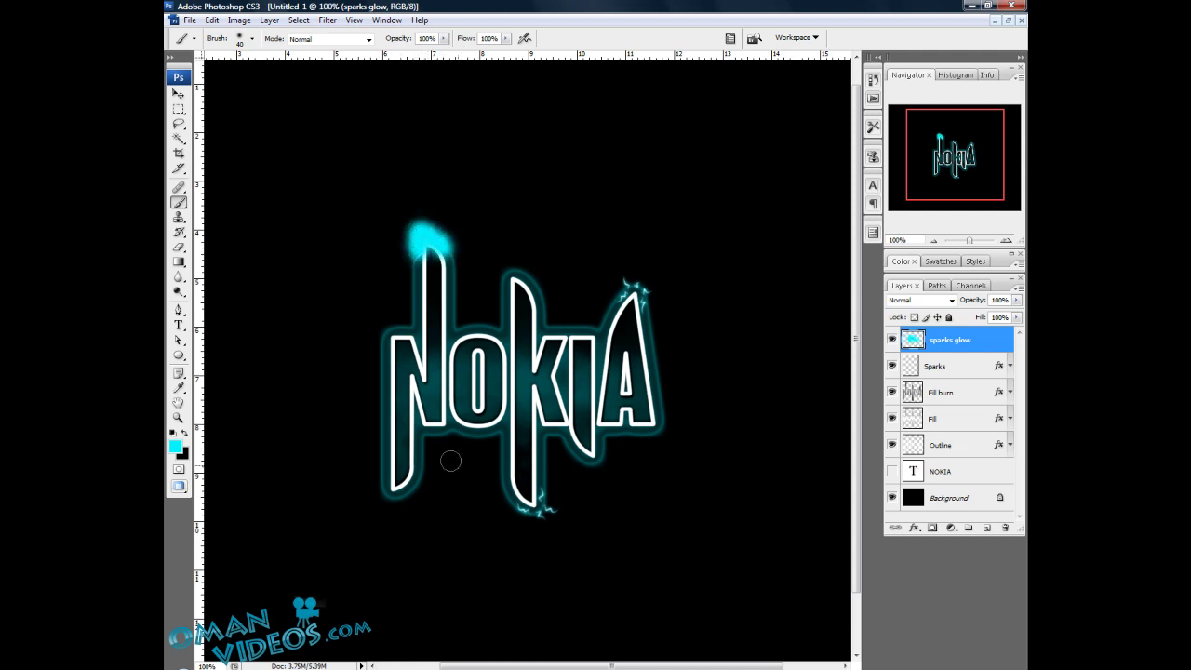
{"action": "left_click_drag", "start_coordinate": [514, 505], "coordinate": [545, 499]}
{"action": "left_click_drag", "start_coordinate": [631, 284], "coordinate": [644, 303]}
{"action": "key", "text": "v"}
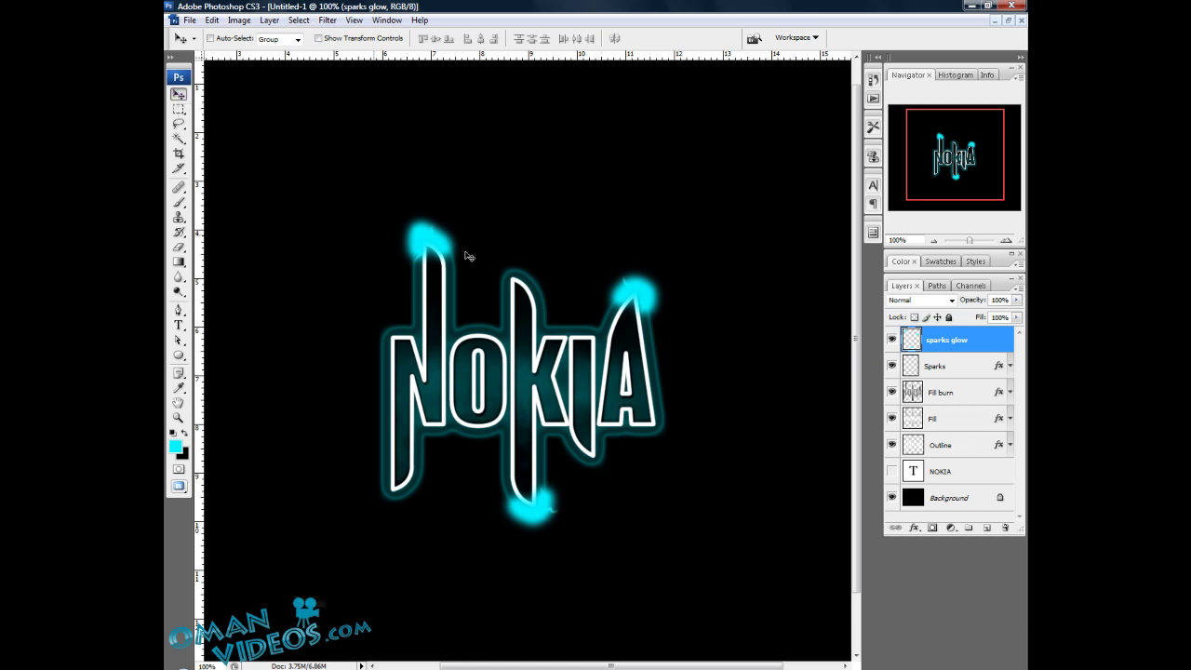
Set the sparks glow layer's blending mode to Overlay and its opacity to 70%
{"action": "left_click", "coordinate": [926, 300]}
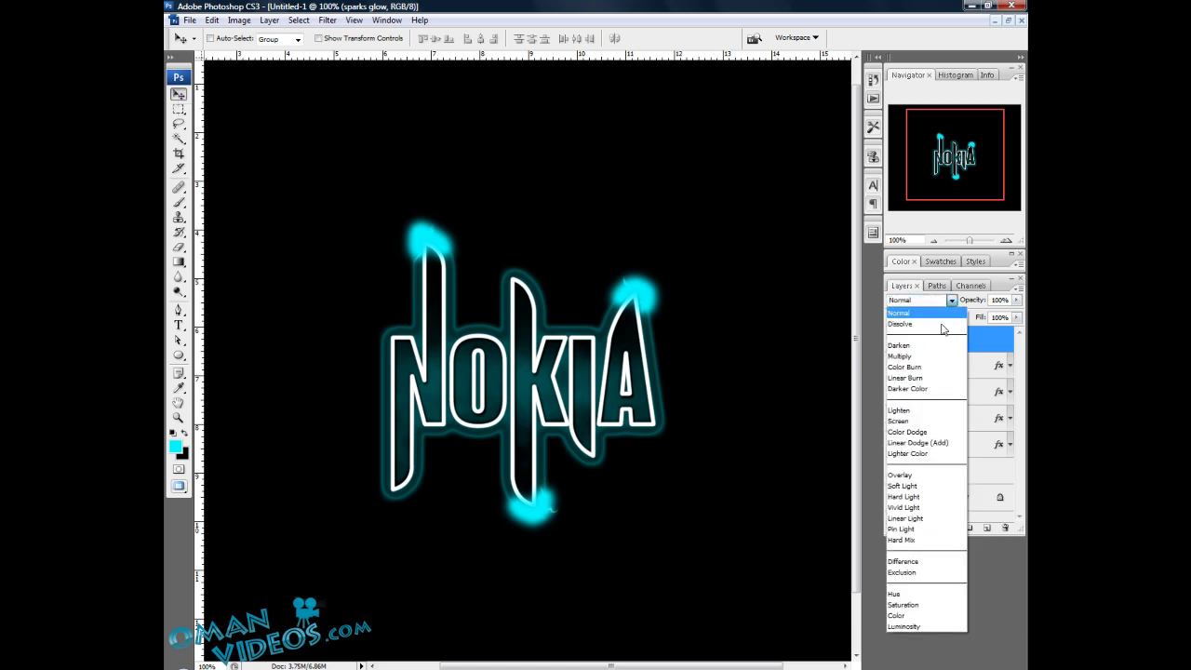
{"action": "left_click", "coordinate": [912, 476]}
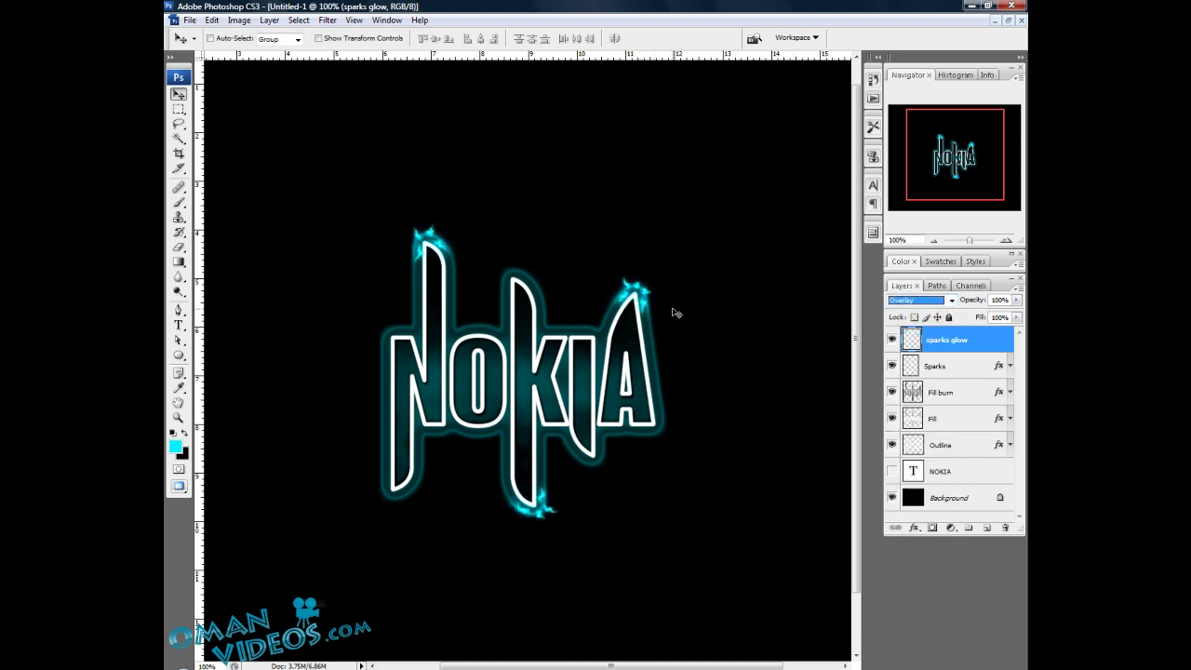
{"action": "left_click", "coordinate": [1000, 299]}
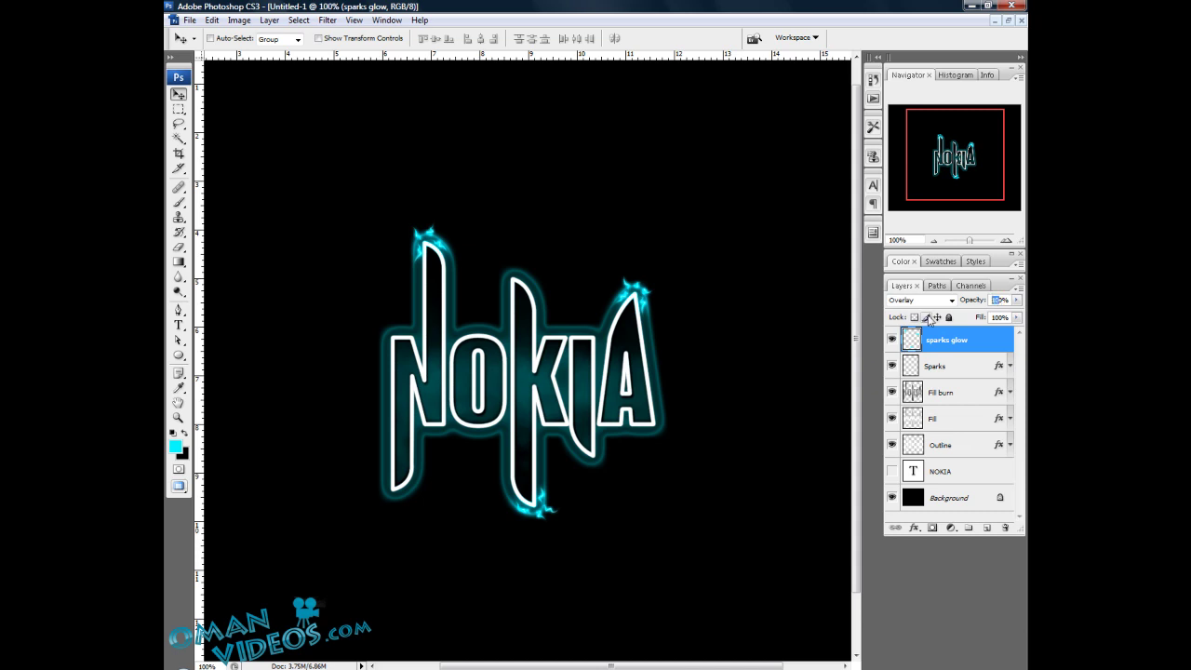
{"action": "type", "text": "80"}
{"action": "left_click_drag", "start_coordinate": [998, 299], "coordinate": [964, 311]}
{"action": "type", "text": "75"}
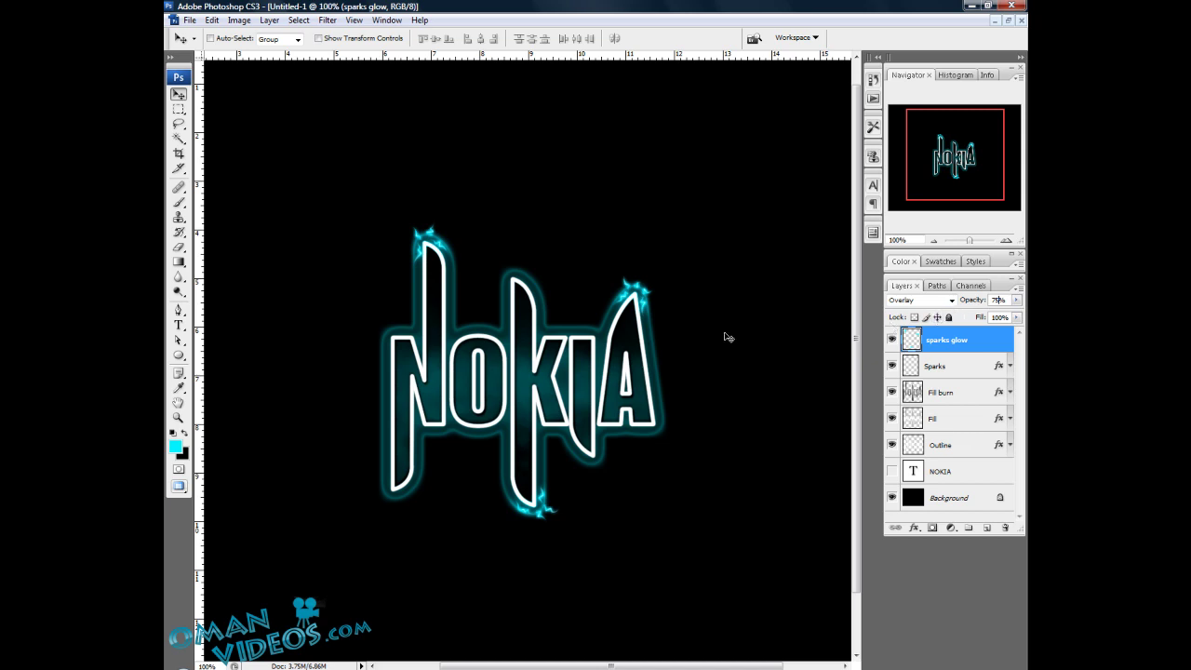
{"action": "type", "text": "70"}
Brush extra cyan glow over parts of the outline around the NOKIA letters on the sparks glow layer
{"action": "left_click_drag", "start_coordinate": [573, 280], "coordinate": [586, 286]}
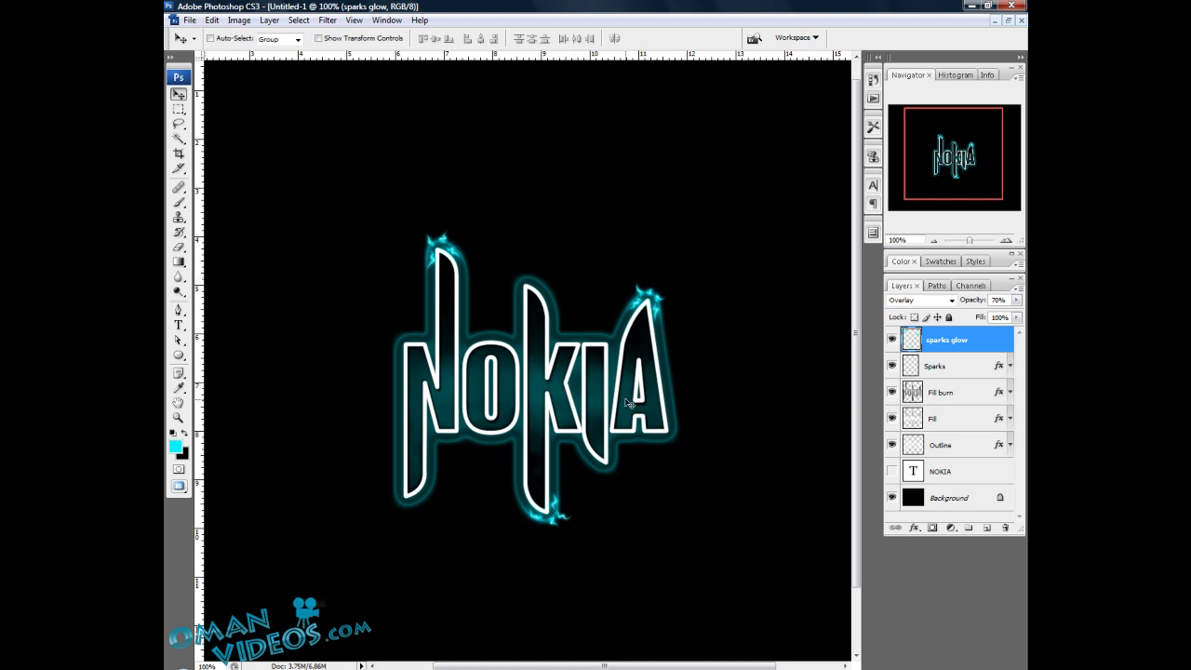
{"action": "mouse_move", "coordinate": [612, 293]}
{"action": "left_mouse_down"}
{"action": "mouse_move", "coordinate": [623, 279]}
{"action": "mouse_move", "coordinate": [627, 295]}
{"action": "left_mouse_up"}
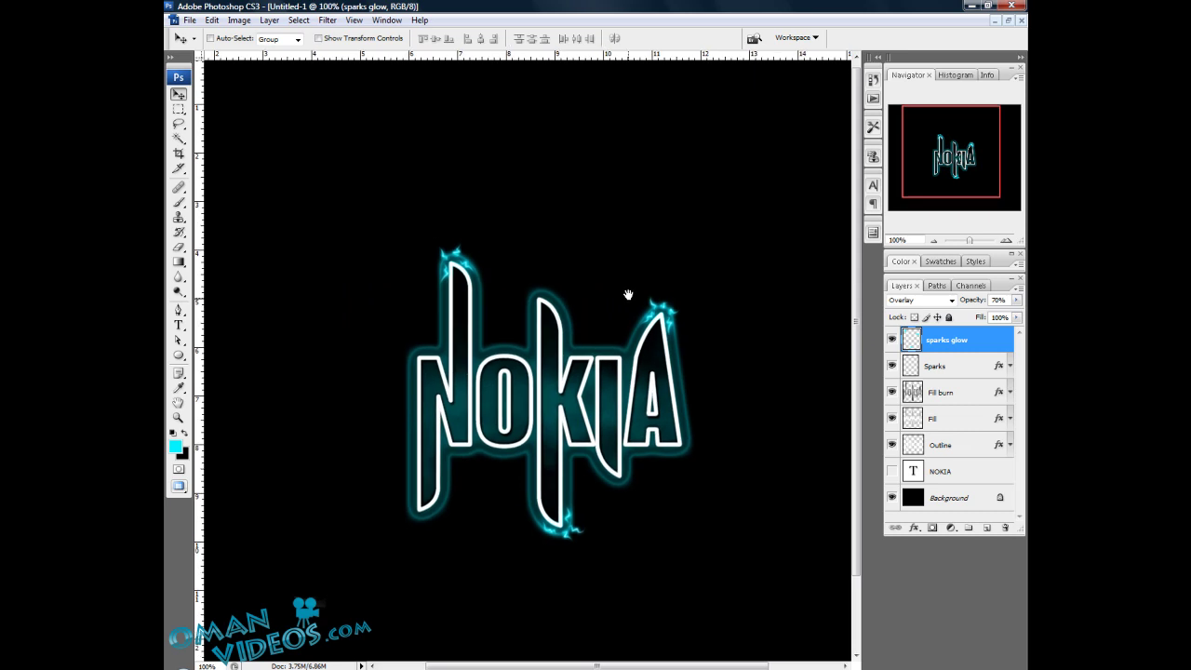
{"action": "left_click", "coordinate": [179, 202]}
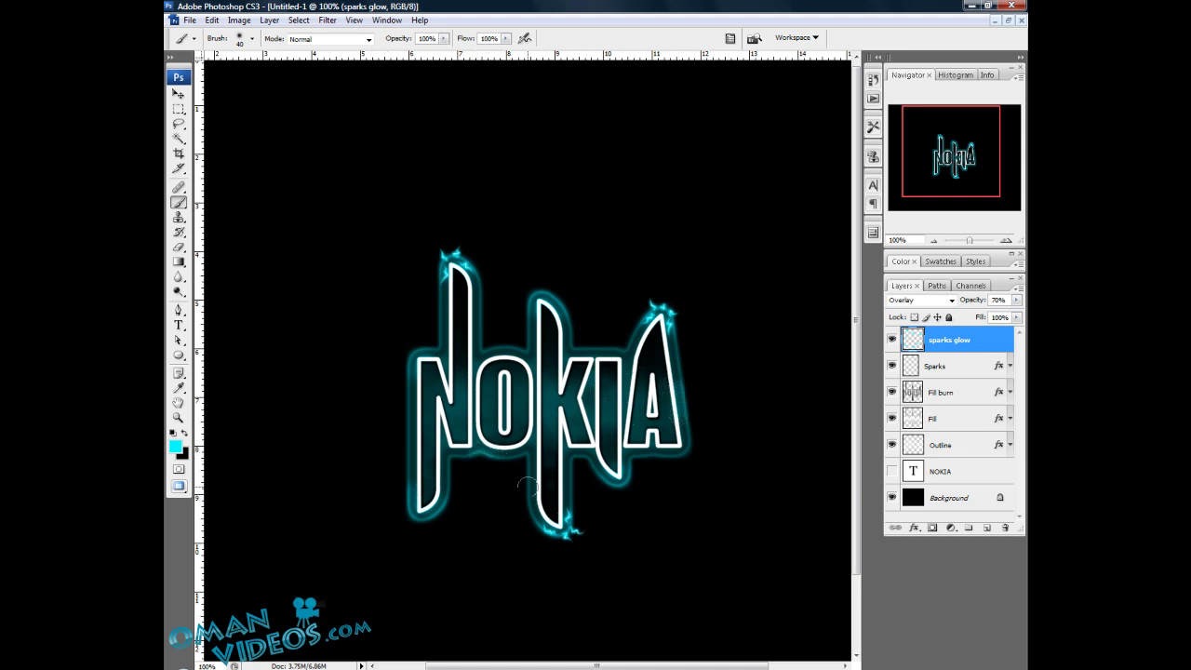
{"action": "key", "text": "v"}
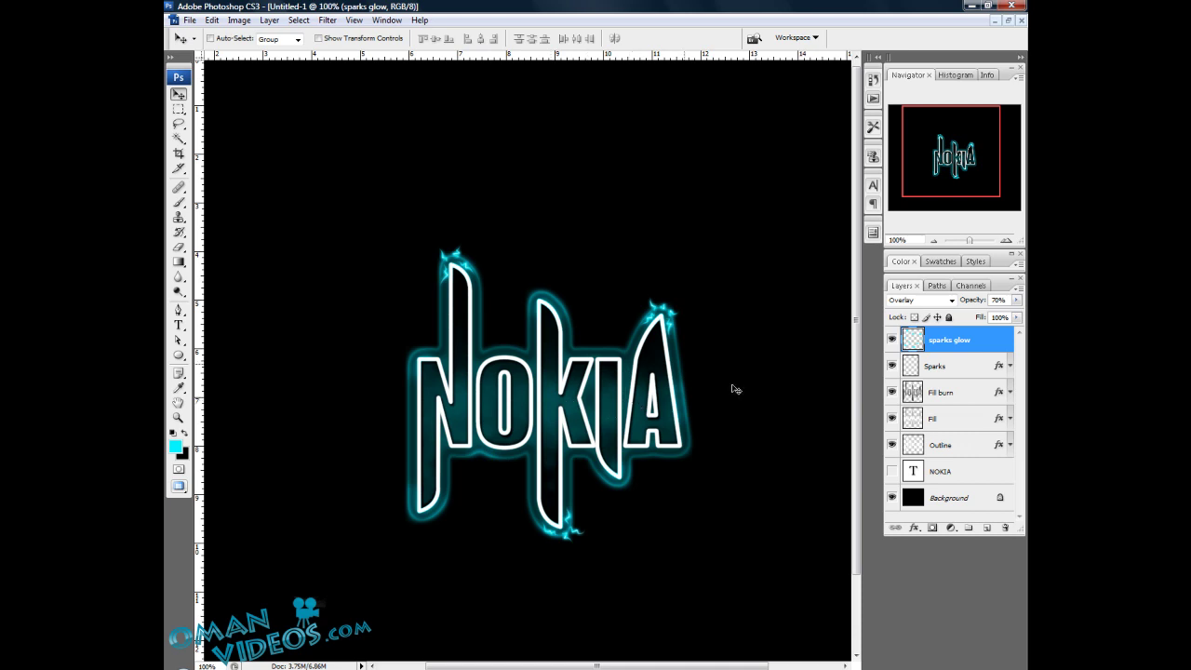
Duplicate all layers from sparks glow down to Outline and merge the copies into a single layer
{"action": "left_click", "coordinate": [964, 446], "text": "shift"}
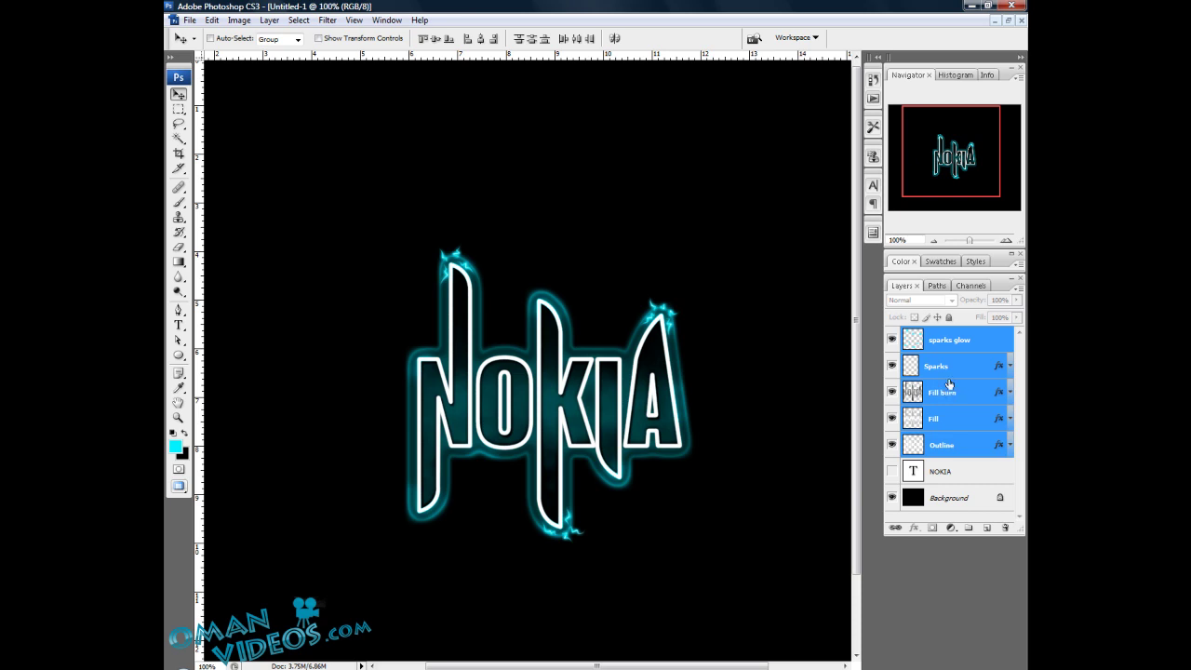
{"action": "left_click", "coordinate": [973, 341]}
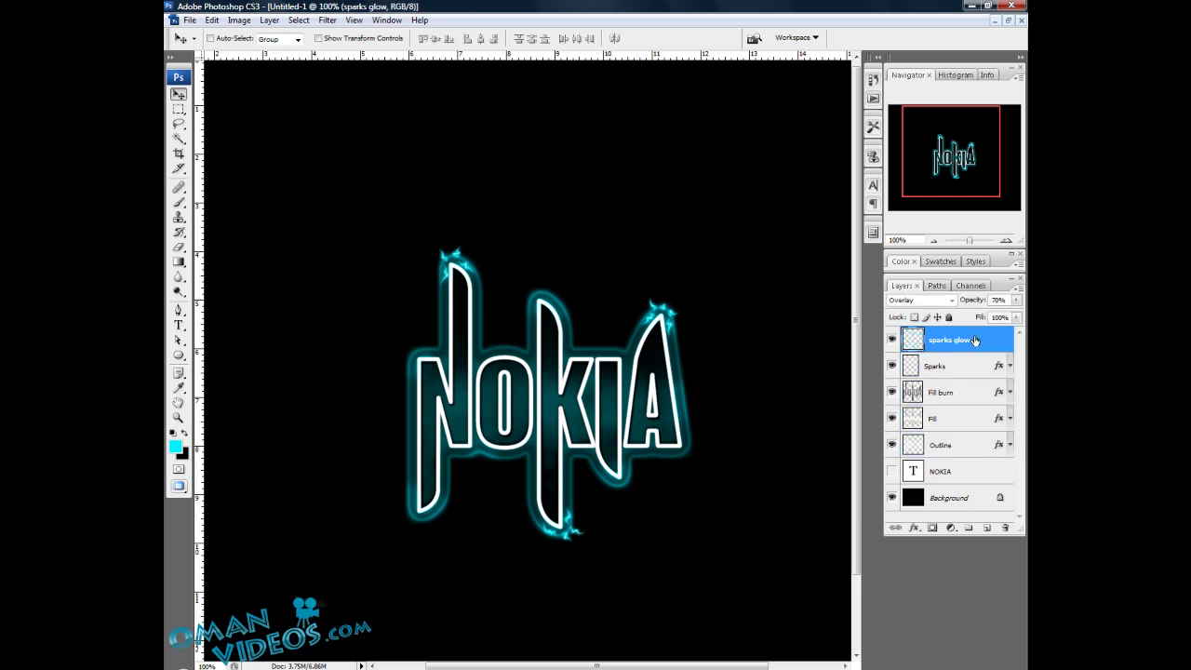
{"action": "left_click", "coordinate": [961, 450], "text": "shift"}
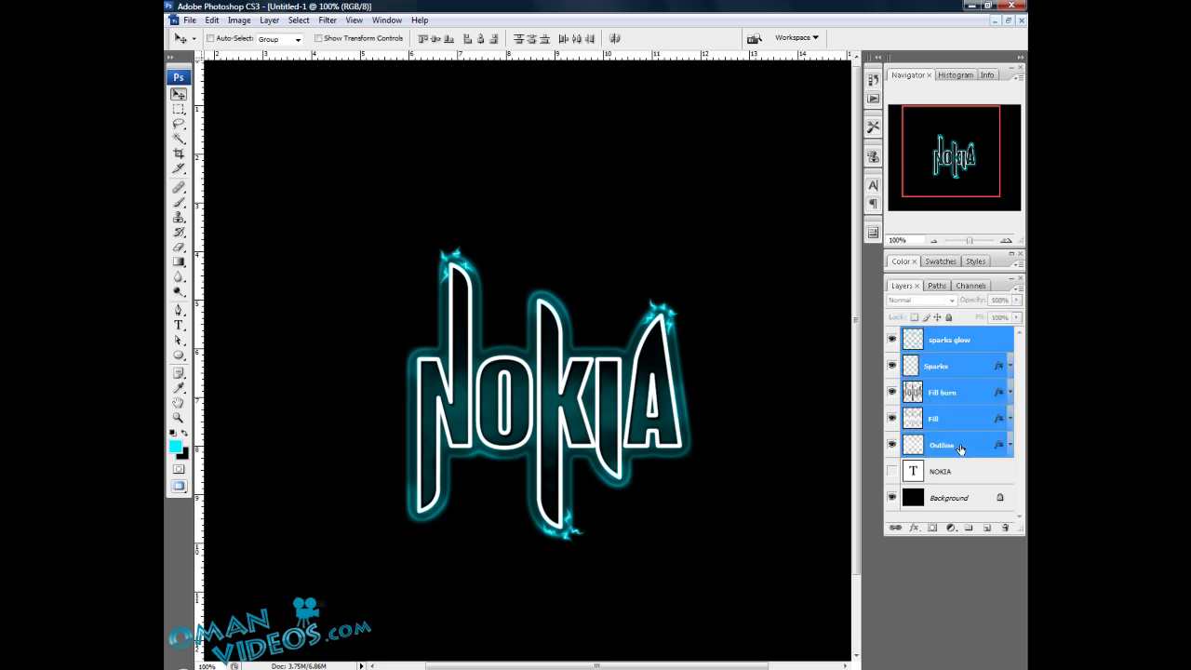
{"action": "right_click", "coordinate": [962, 392]}
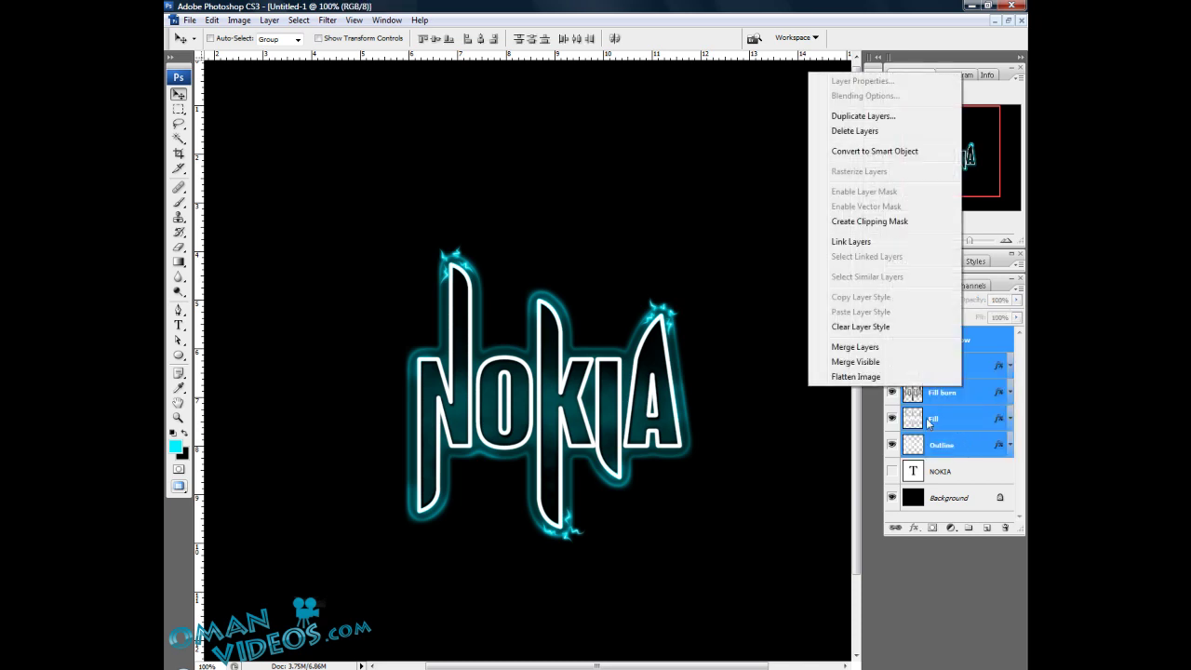
{"action": "left_click", "coordinate": [864, 117]}
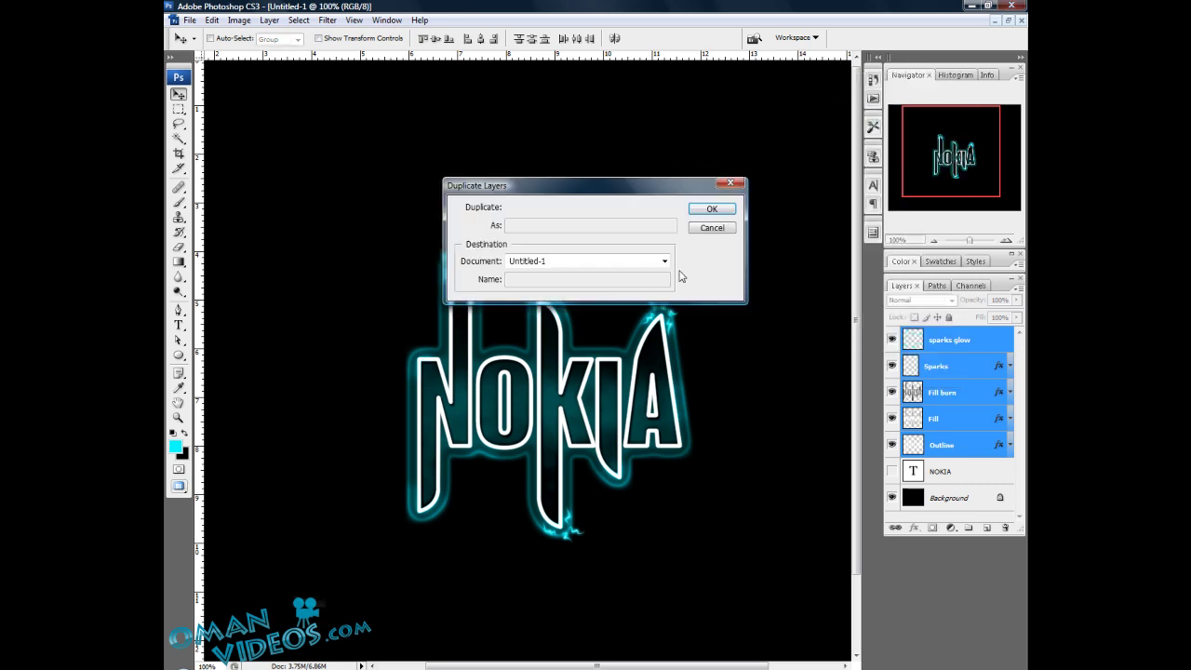
{"action": "left_click", "coordinate": [713, 208]}
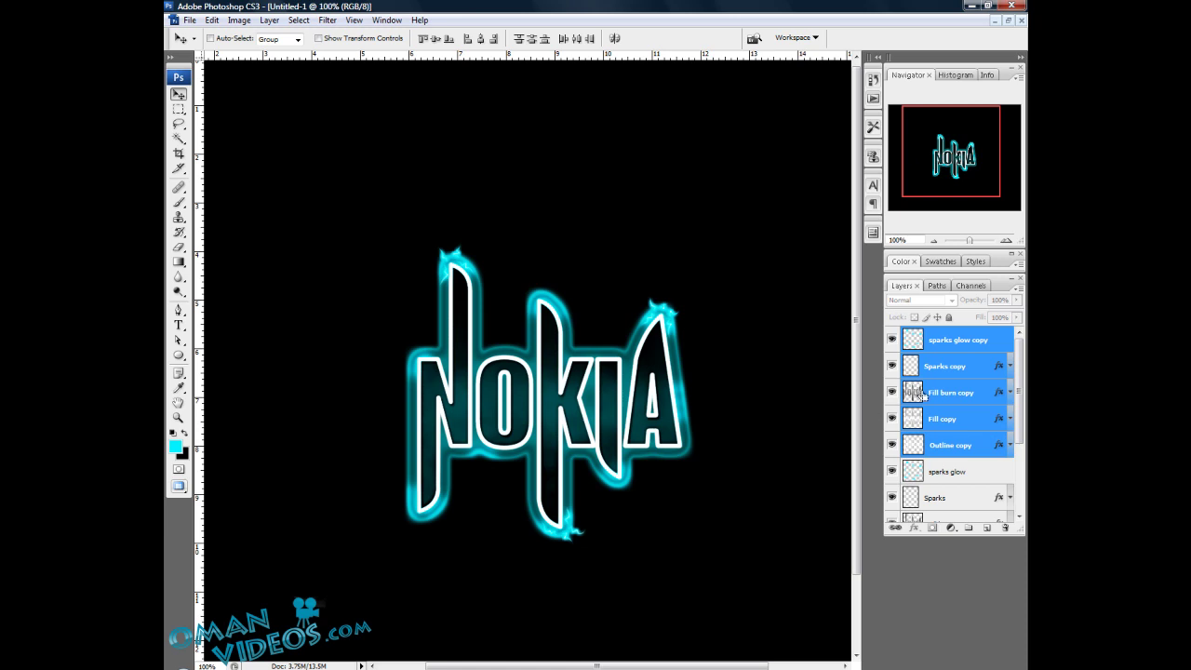
{"action": "key", "text": "ctrl+e"}
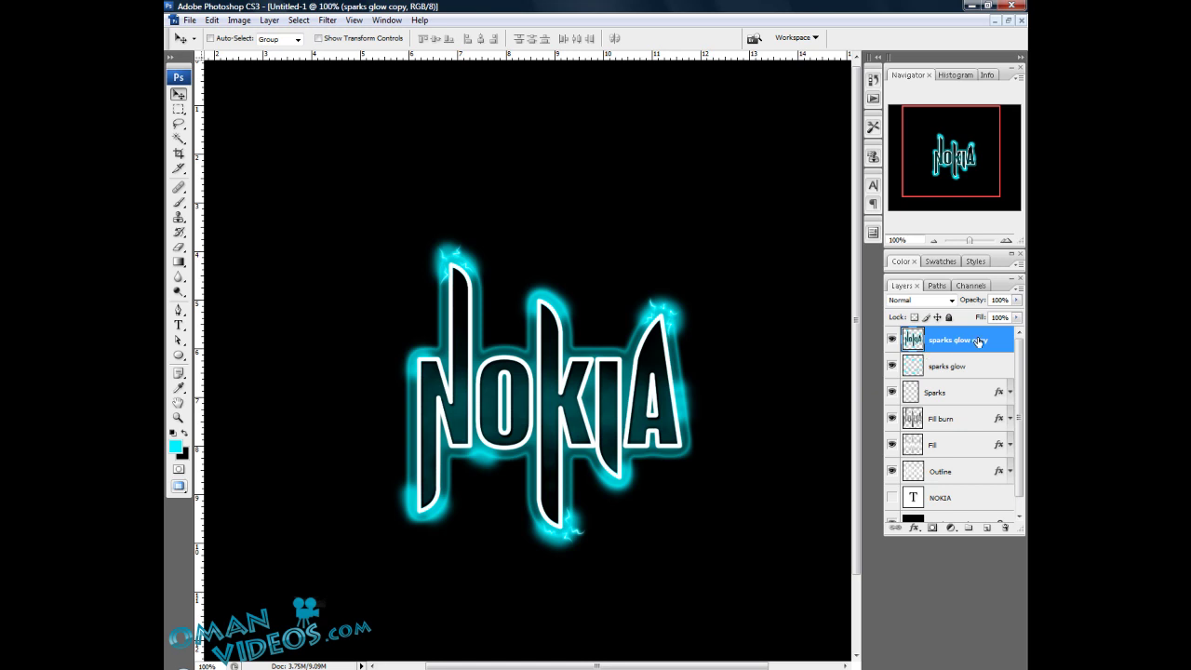
Set the Eraser tool's brush to a 50 px diameter
{"action": "key", "text": "e"}
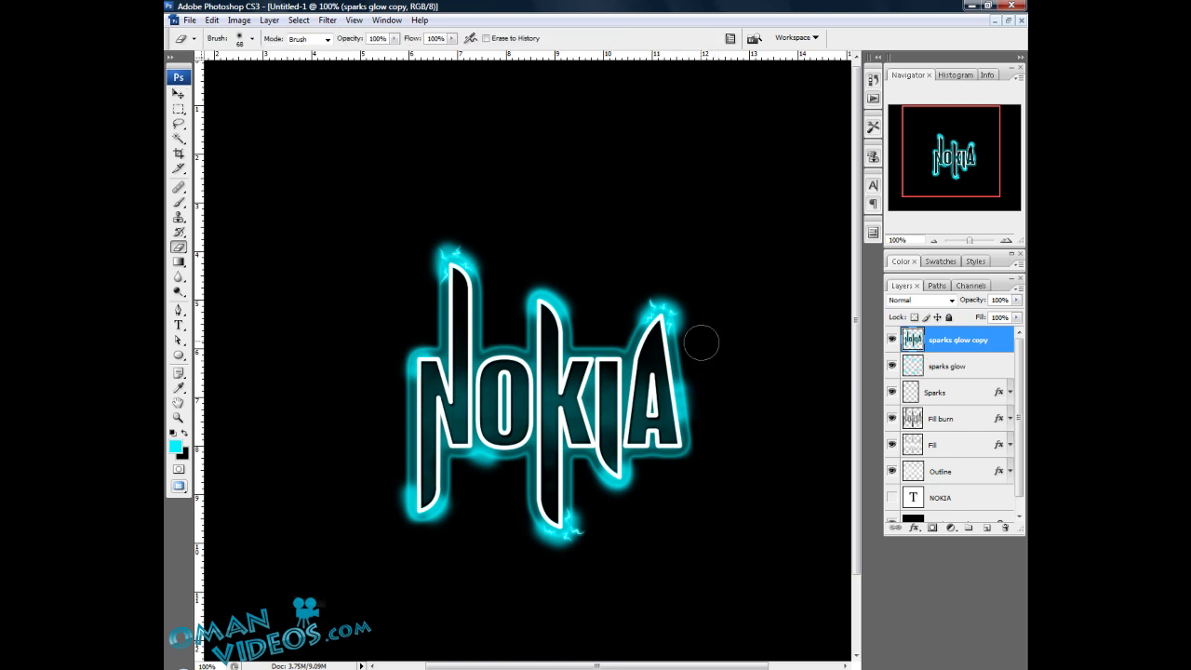
{"action": "left_click", "coordinate": [252, 39]}
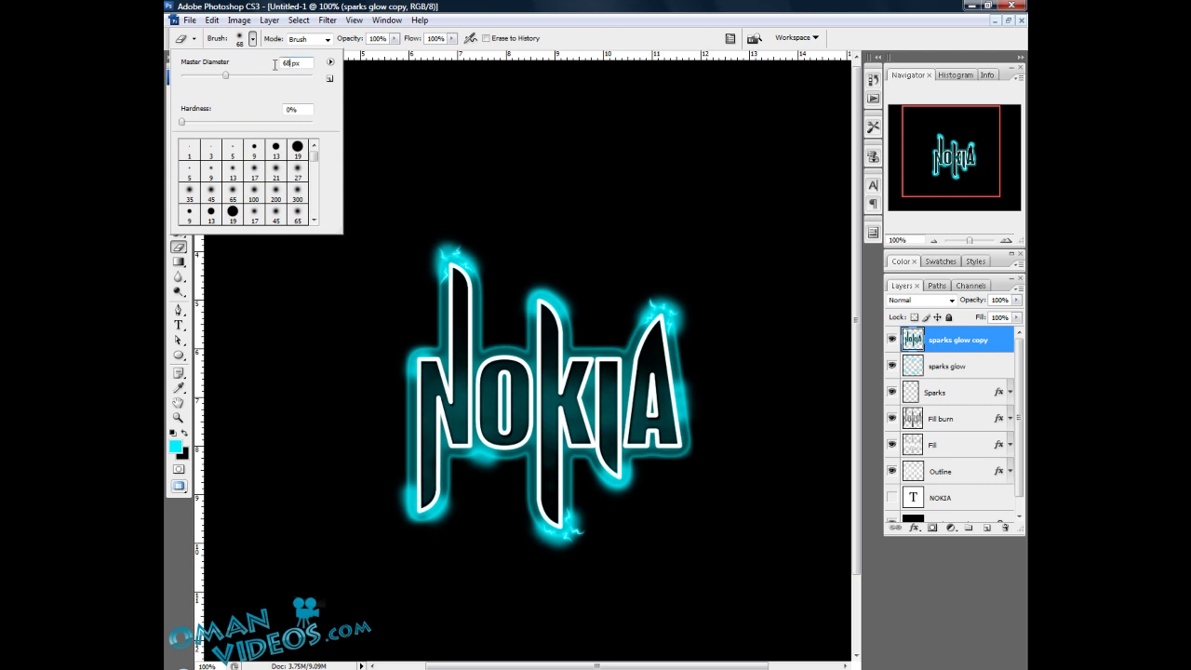
{"action": "left_click_drag", "start_coordinate": [290, 63], "coordinate": [275, 64]}
{"action": "type", "text": "70"}
{"action": "type", "text": "50"}
{"action": "key", "text": "Return"}
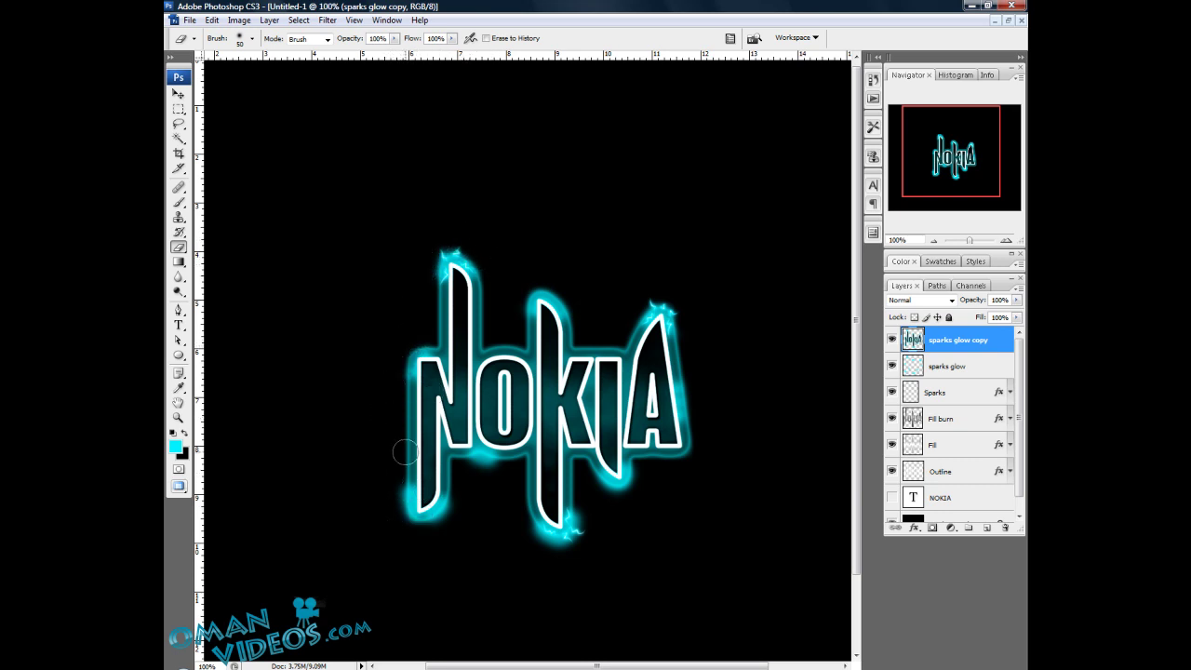
Erase the excess cyan glow around the lower edges of the lettering on the merged copy
{"action": "mouse_move", "coordinate": [393, 482]}
{"action": "left_mouse_down"}
{"action": "mouse_move", "coordinate": [391, 517]}
{"action": "mouse_move", "coordinate": [425, 529]}
{"action": "mouse_move", "coordinate": [472, 500]}
{"action": "mouse_move", "coordinate": [478, 465]}
{"action": "left_mouse_up"}
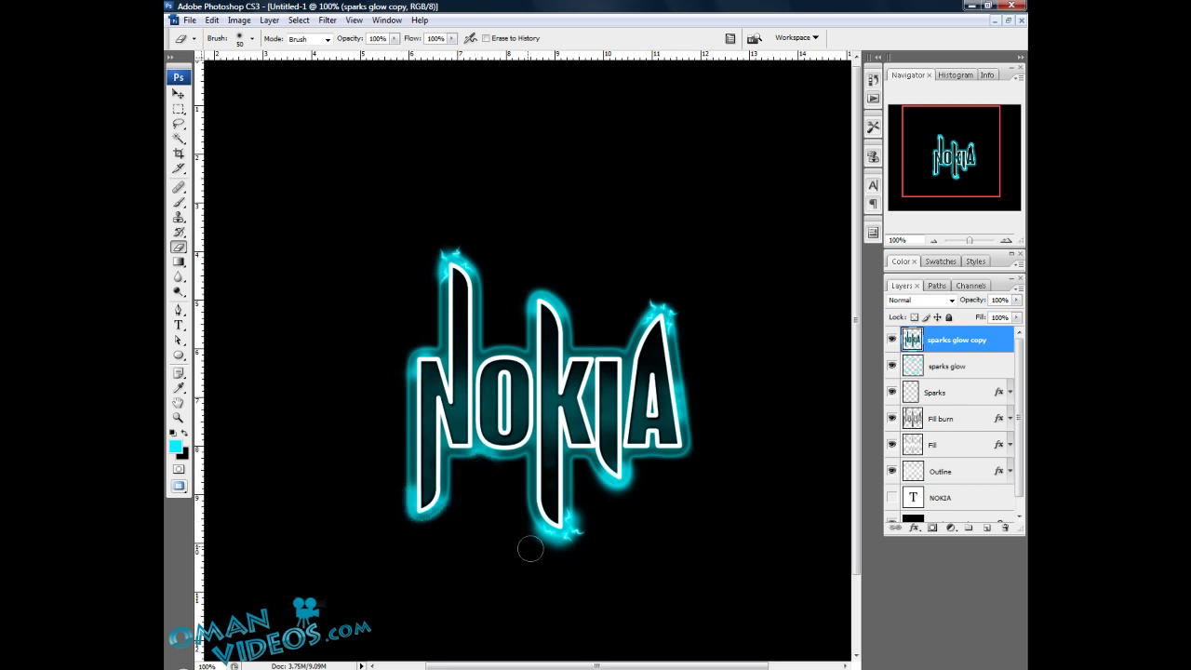
{"action": "mouse_move", "coordinate": [520, 525]}
{"action": "left_mouse_down"}
{"action": "mouse_move", "coordinate": [564, 550]}
{"action": "mouse_move", "coordinate": [597, 498]}
{"action": "mouse_move", "coordinate": [630, 492]}
{"action": "mouse_move", "coordinate": [676, 436]}
{"action": "left_mouse_up"}
{"action": "key", "text": "v"}
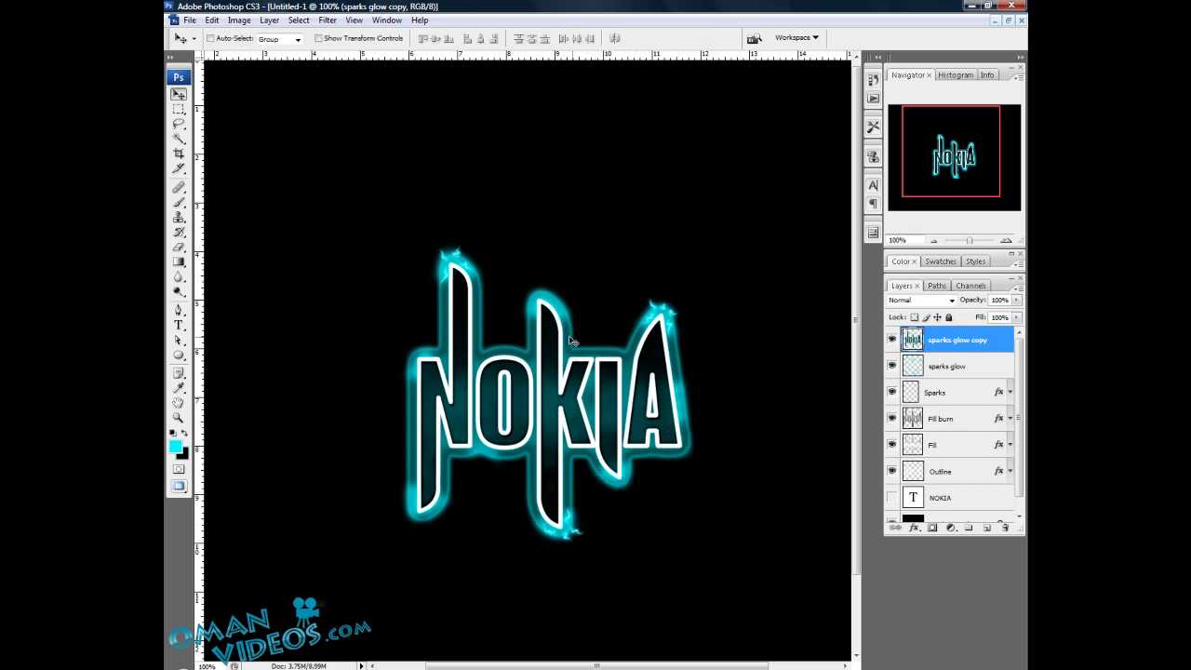
Set the merged copy's blending mode to Soft Light and compare the lettering with that layer hidden and shown
{"action": "left_click", "coordinate": [926, 303]}
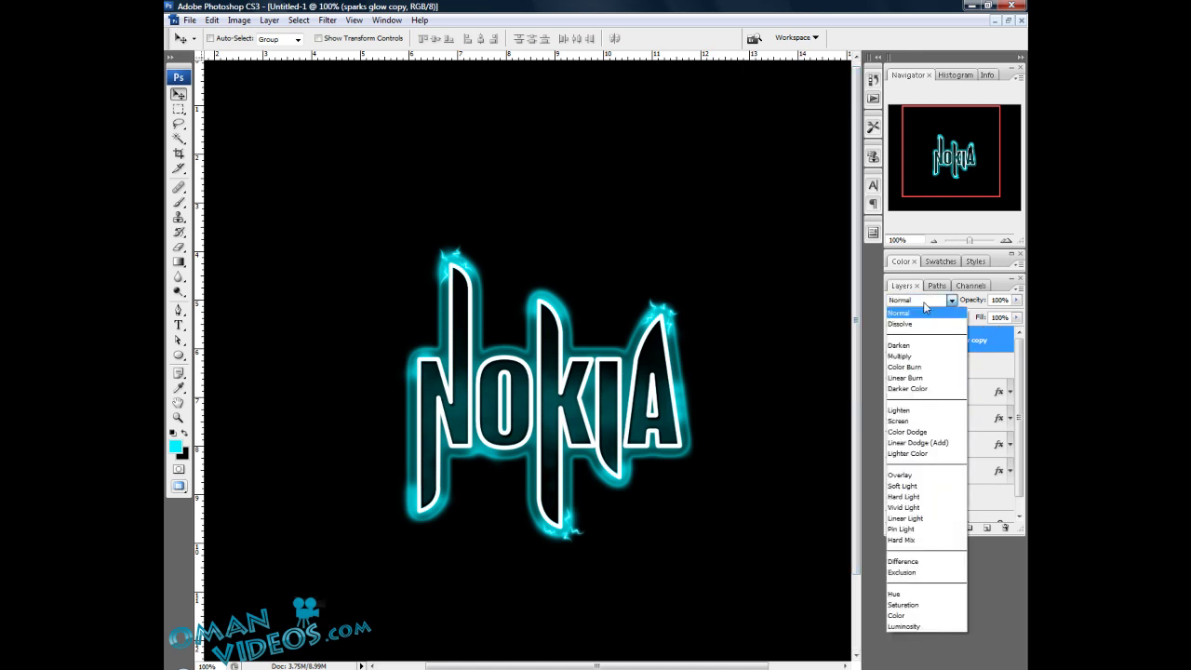
{"action": "left_click", "coordinate": [891, 487]}
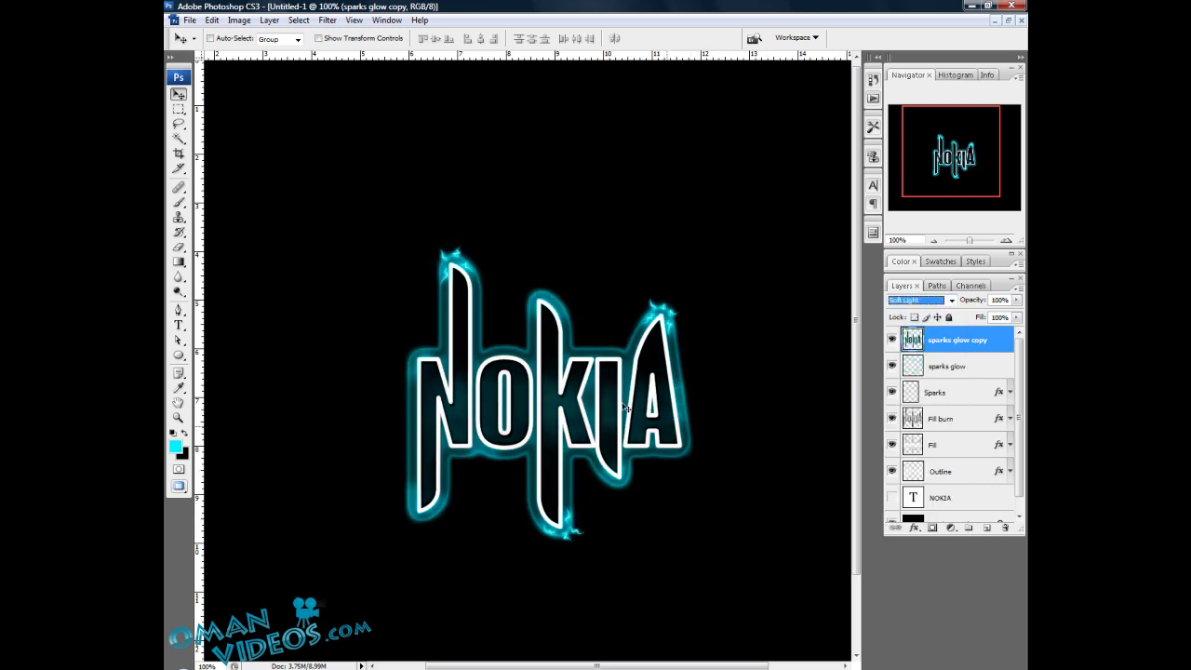
{"action": "left_click", "coordinate": [563, 355]}
{"action": "left_click", "coordinate": [890, 340]}
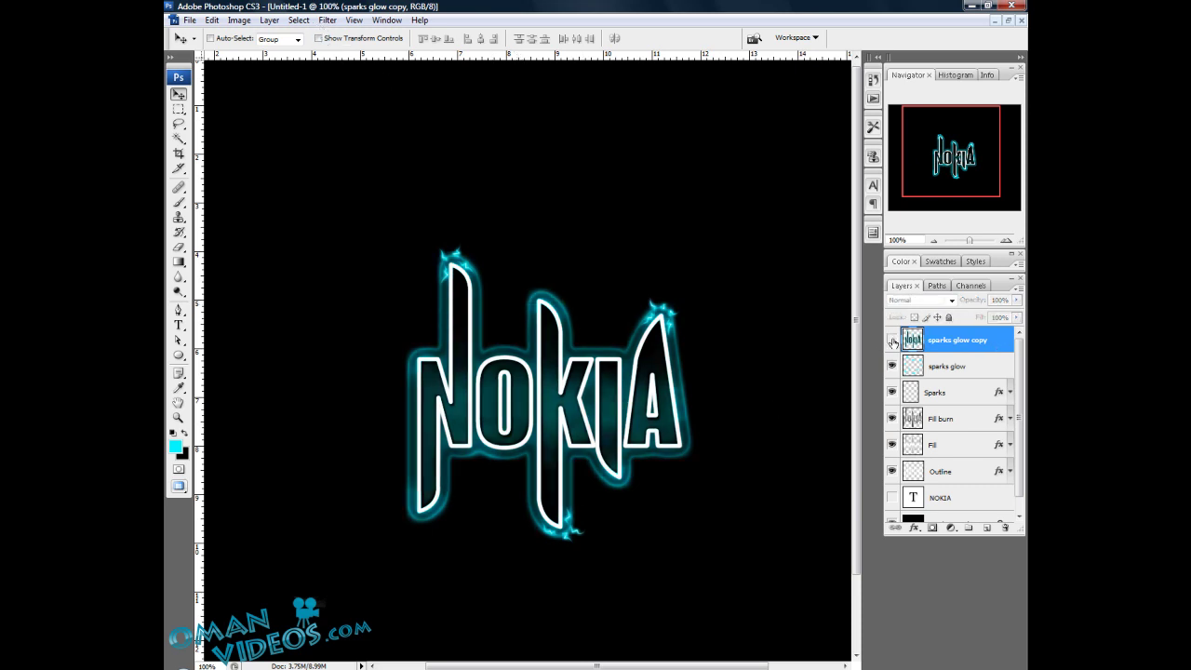
{"action": "left_click", "coordinate": [890, 340]}
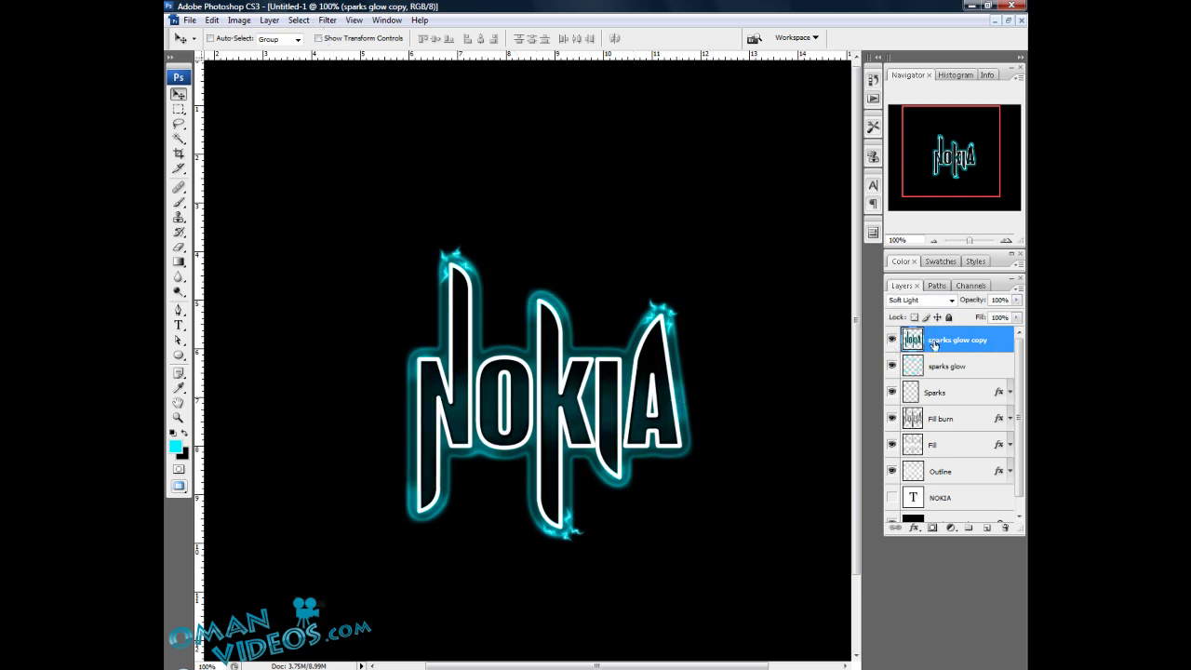
{"action": "left_click", "coordinate": [890, 341]}
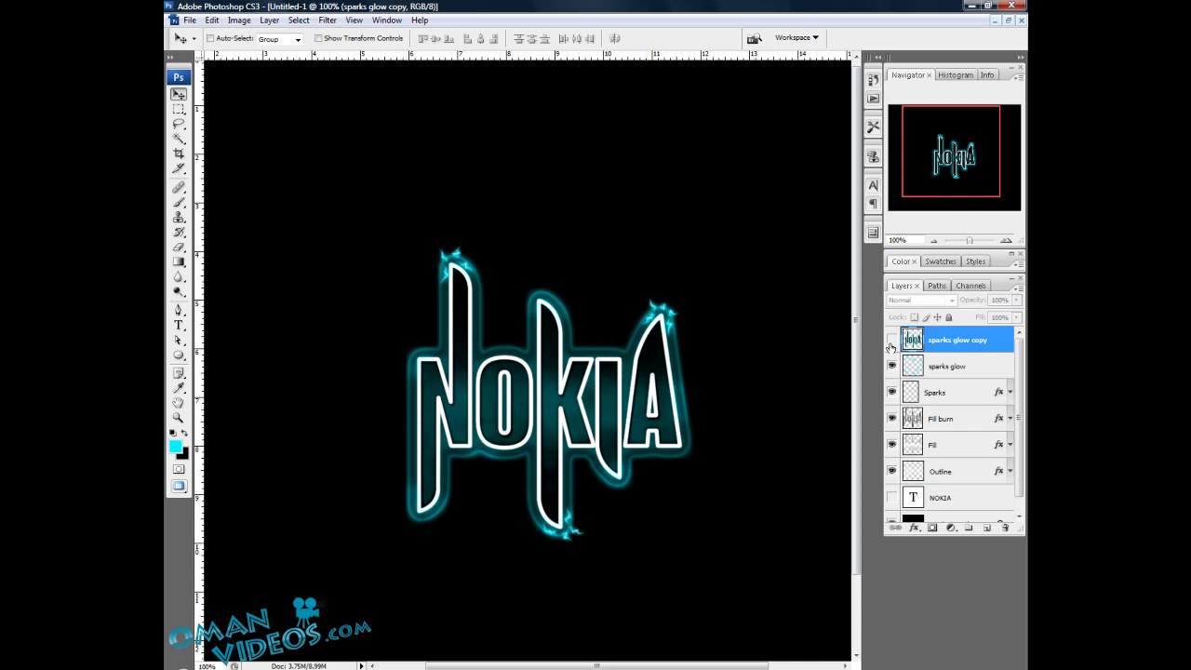
{"action": "left_click", "coordinate": [892, 341]}
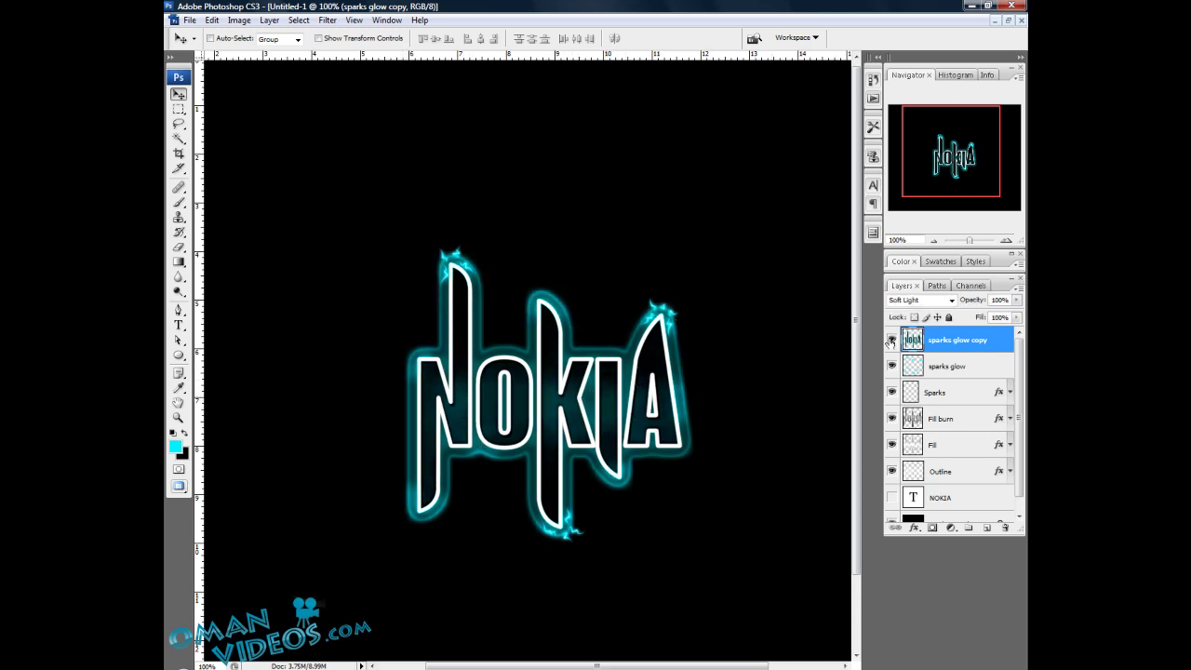
Apply a Gaussian Blur with a 5-pixel radius to the sparks glow copy layer
{"action": "left_click", "coordinate": [328, 21]}
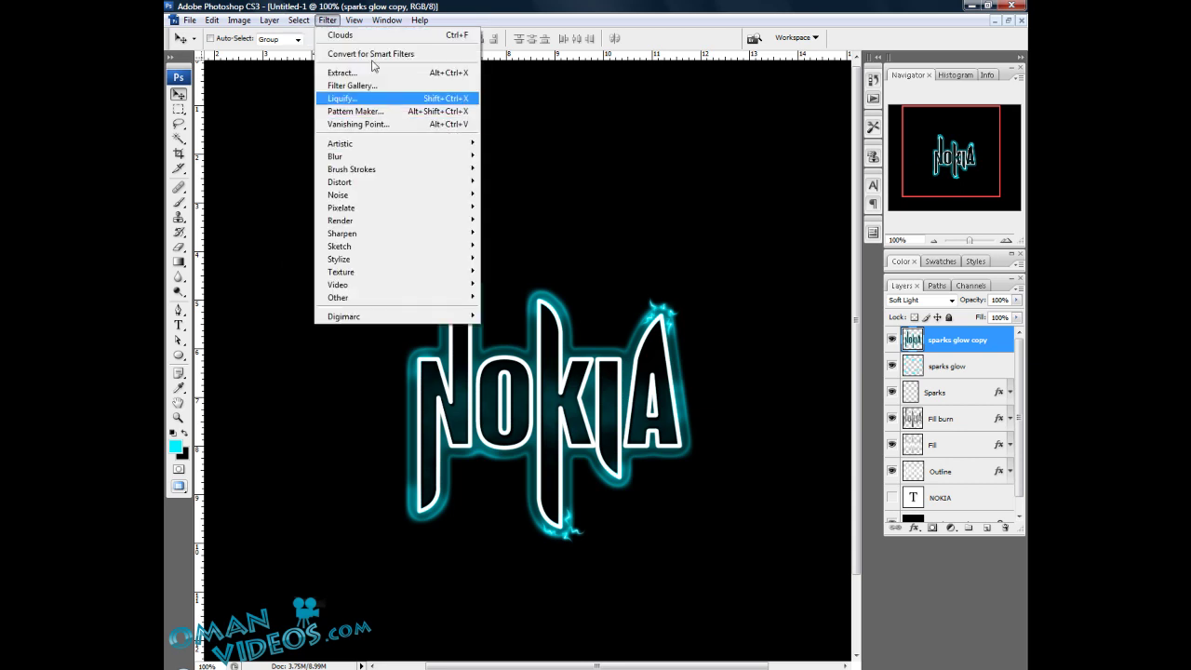
{"action": "mouse_move", "coordinate": [372, 156]}
{"action": "left_click", "coordinate": [512, 207]}
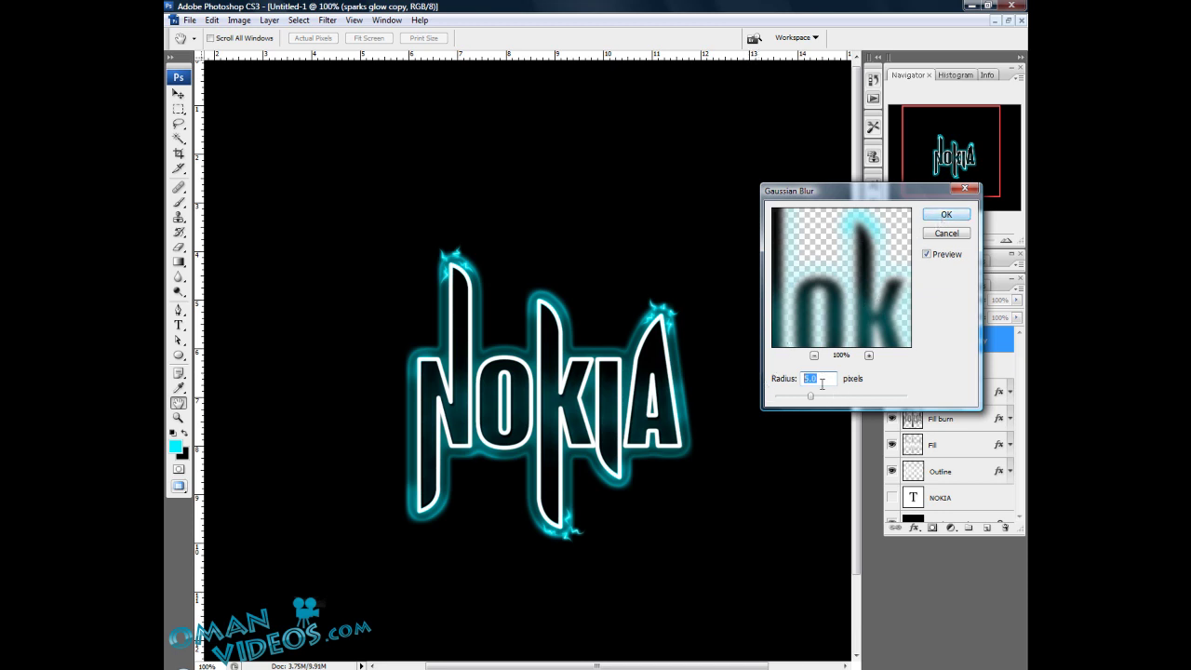
{"action": "mouse_move", "coordinate": [811, 396]}
{"action": "left_mouse_down"}
{"action": "mouse_move", "coordinate": [831, 398]}
{"action": "mouse_move", "coordinate": [790, 401]}
{"action": "left_mouse_up"}
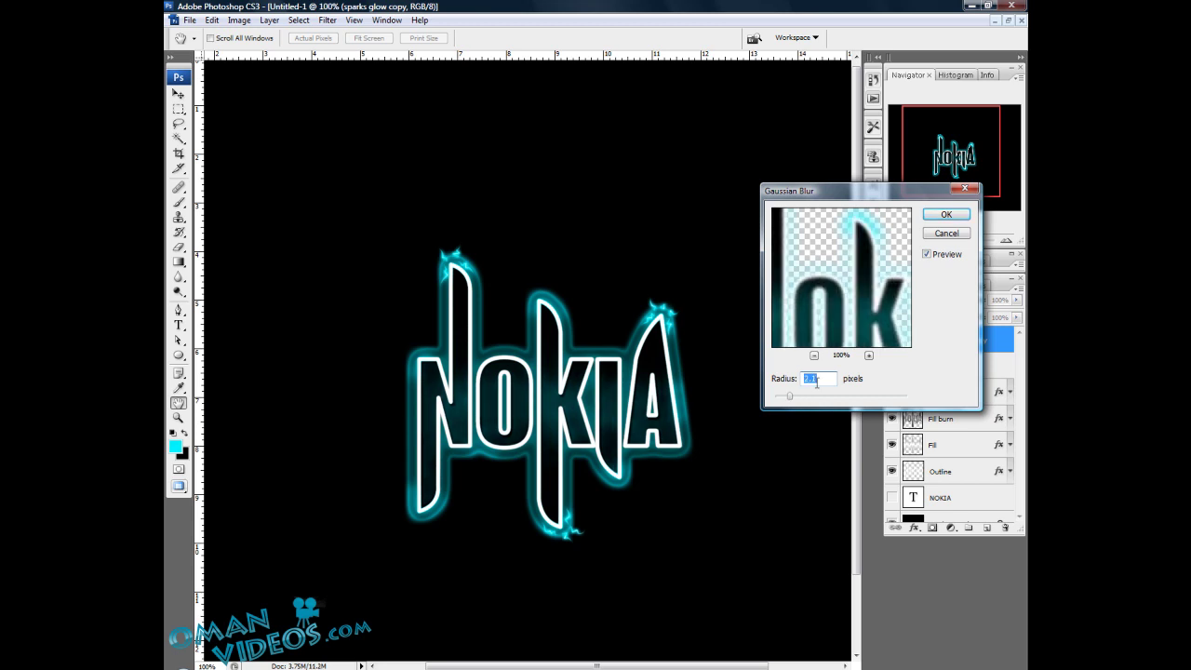
{"action": "type", "text": "5"}
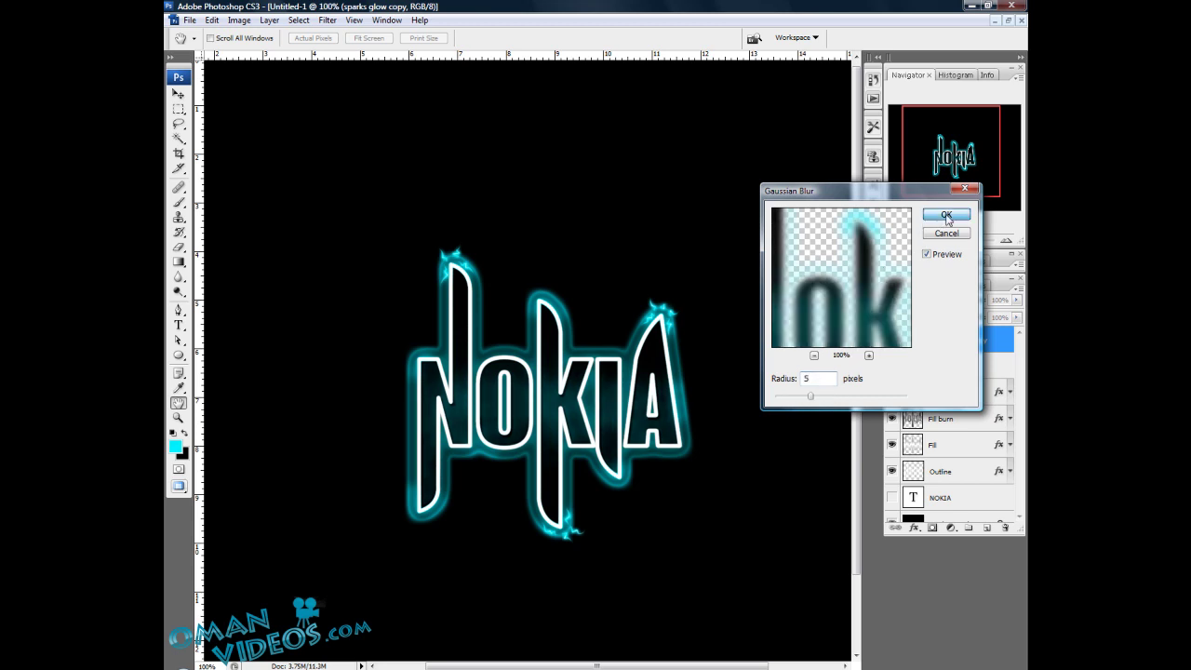
{"action": "left_click", "coordinate": [946, 215]}
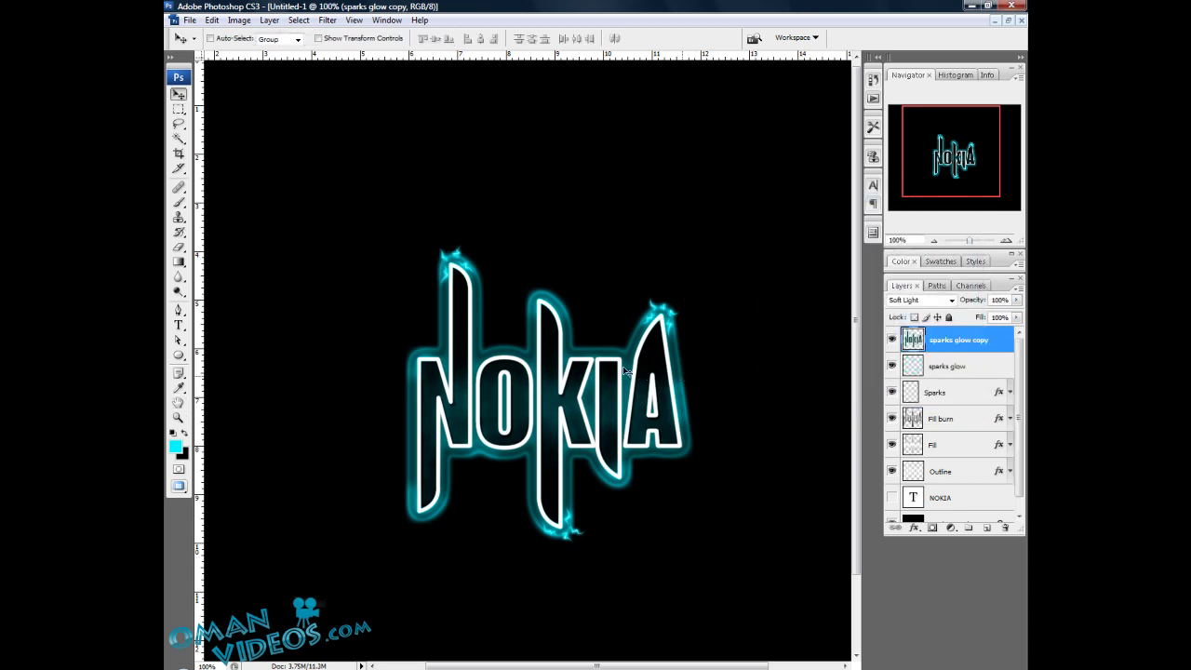
Zoom out to see the whole lettering and make the Background layer active
{"action": "left_click_drag", "start_coordinate": [623, 255], "coordinate": [619, 267]}
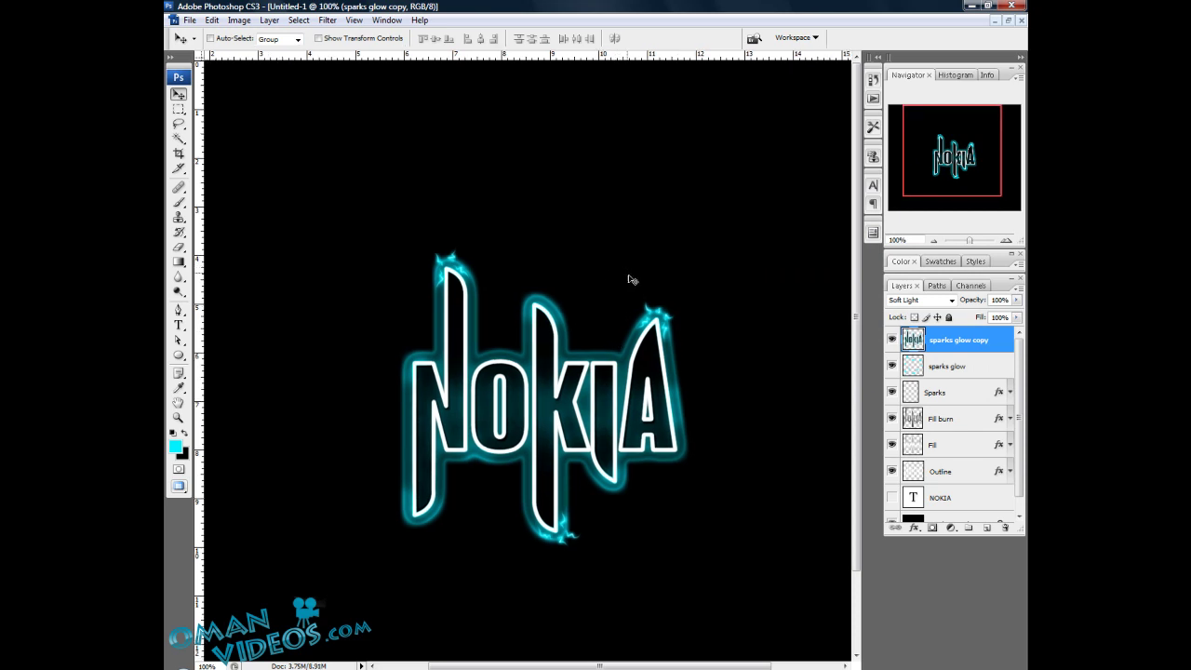
{"action": "left_click_drag", "start_coordinate": [653, 320], "coordinate": [599, 291]}
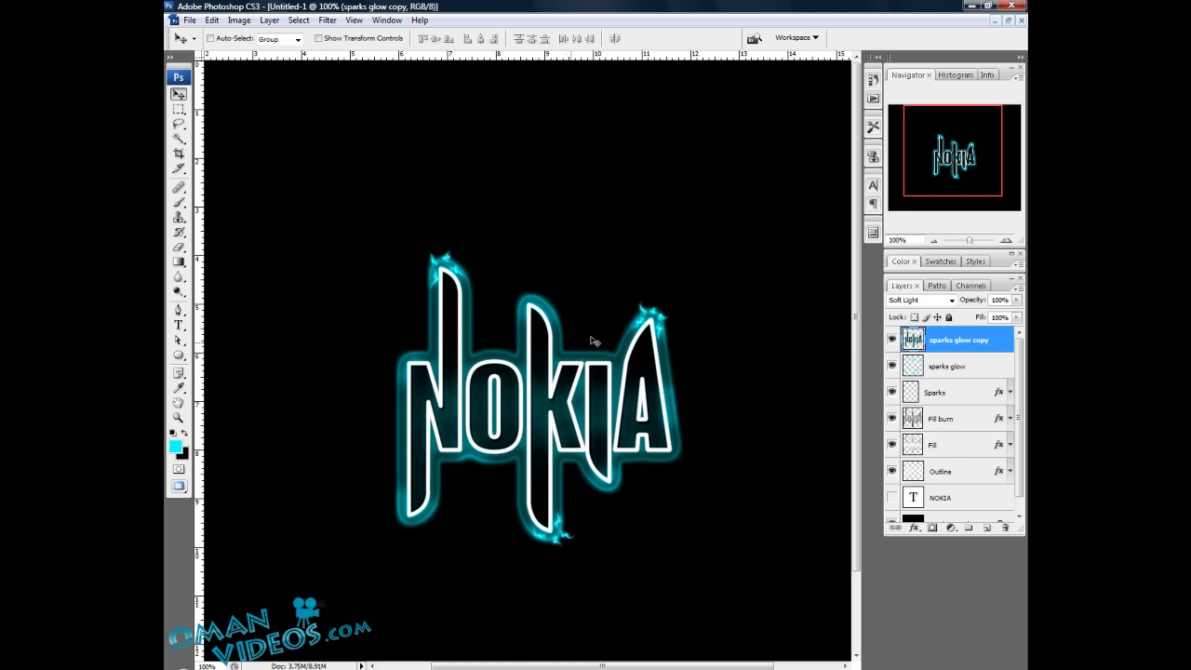
{"action": "mouse_move", "coordinate": [551, 195]}
{"action": "left_mouse_down"}
{"action": "mouse_move", "coordinate": [537, 241]}
{"action": "mouse_move", "coordinate": [548, 181]}
{"action": "left_mouse_up"}
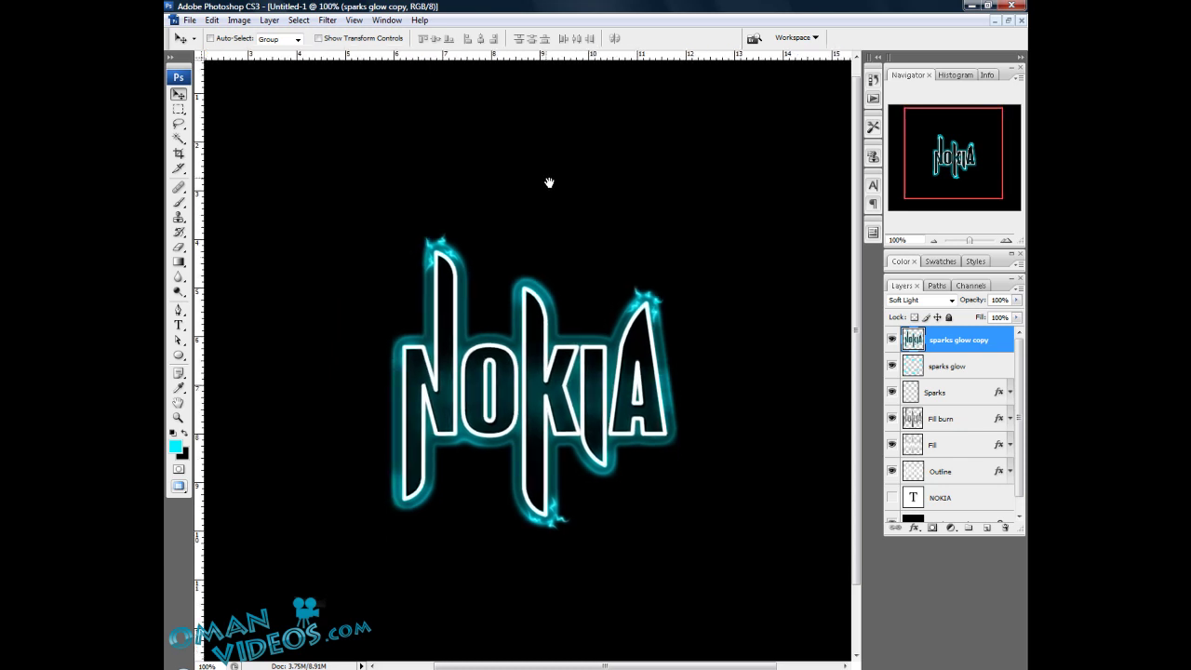
{"action": "key", "text": "z"}
{"action": "left_click", "coordinate": [547, 269], "text": "alt"}
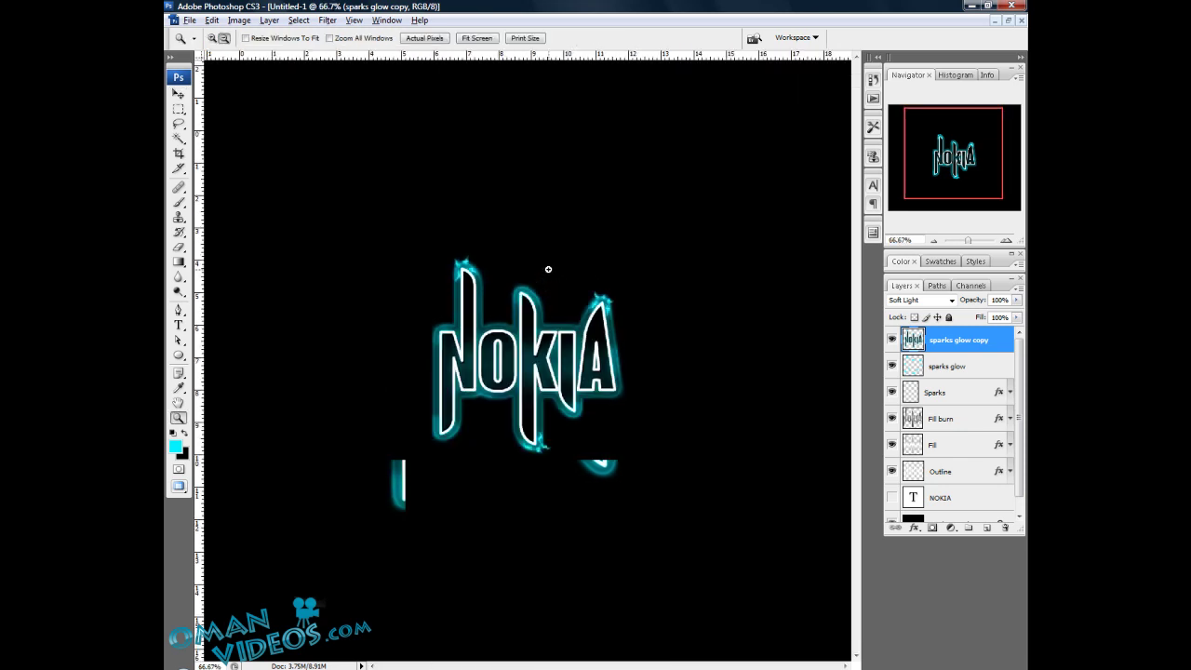
{"action": "key", "text": "v"}
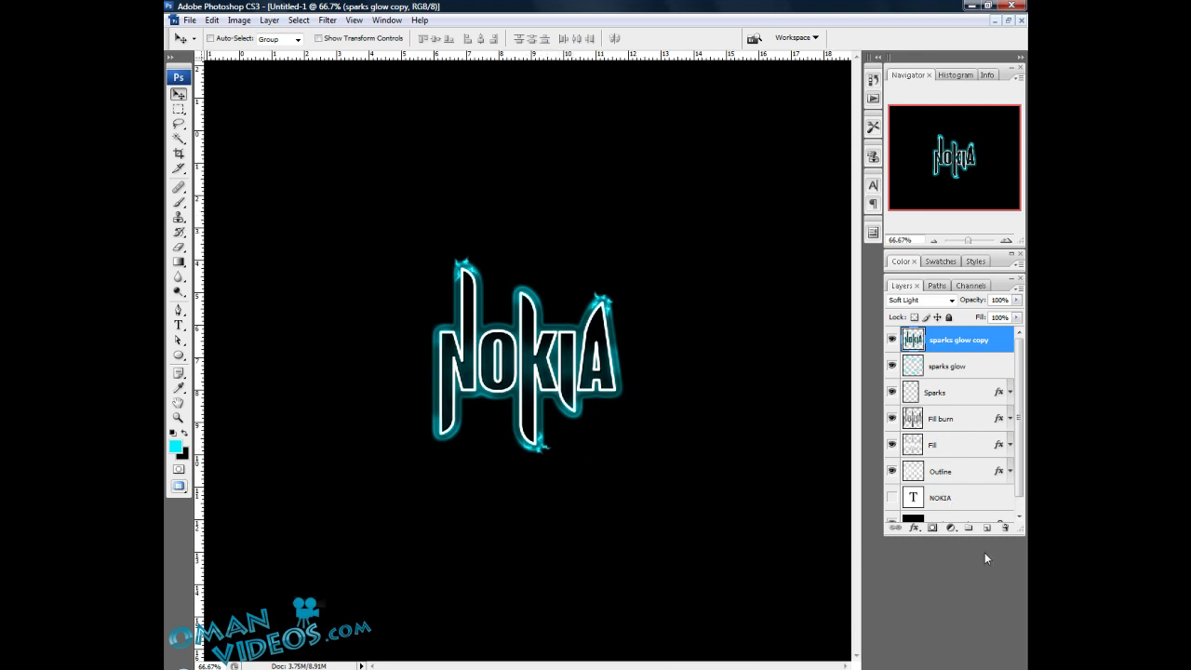
{"action": "scroll", "coordinate": [1014, 484], "scroll_direction": "down", "scroll_amount": 1}
{"action": "left_click", "coordinate": [958, 483]}
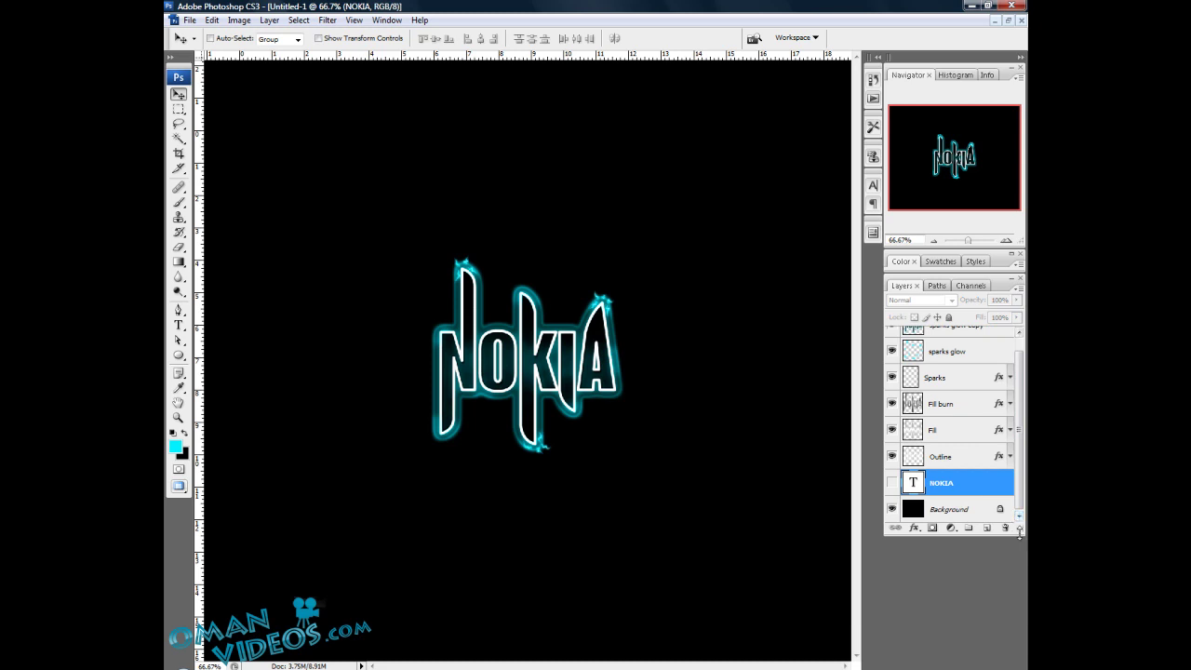
{"action": "left_click_drag", "start_coordinate": [1021, 531], "coordinate": [1022, 555]}
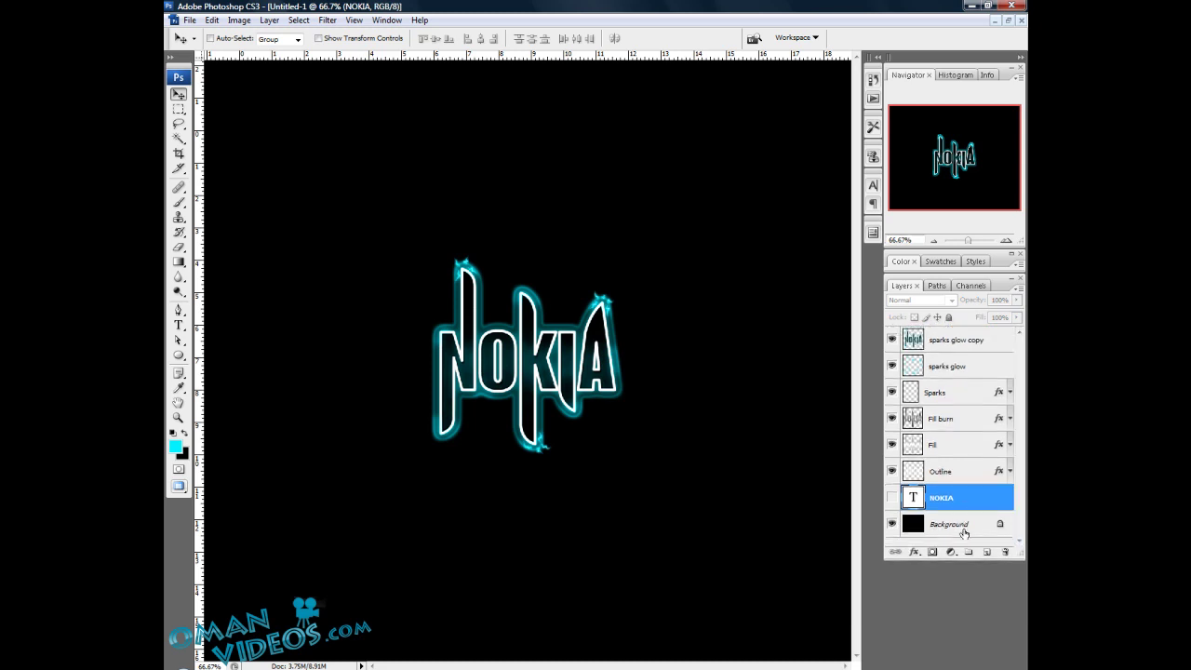
{"action": "left_click", "coordinate": [942, 525]}
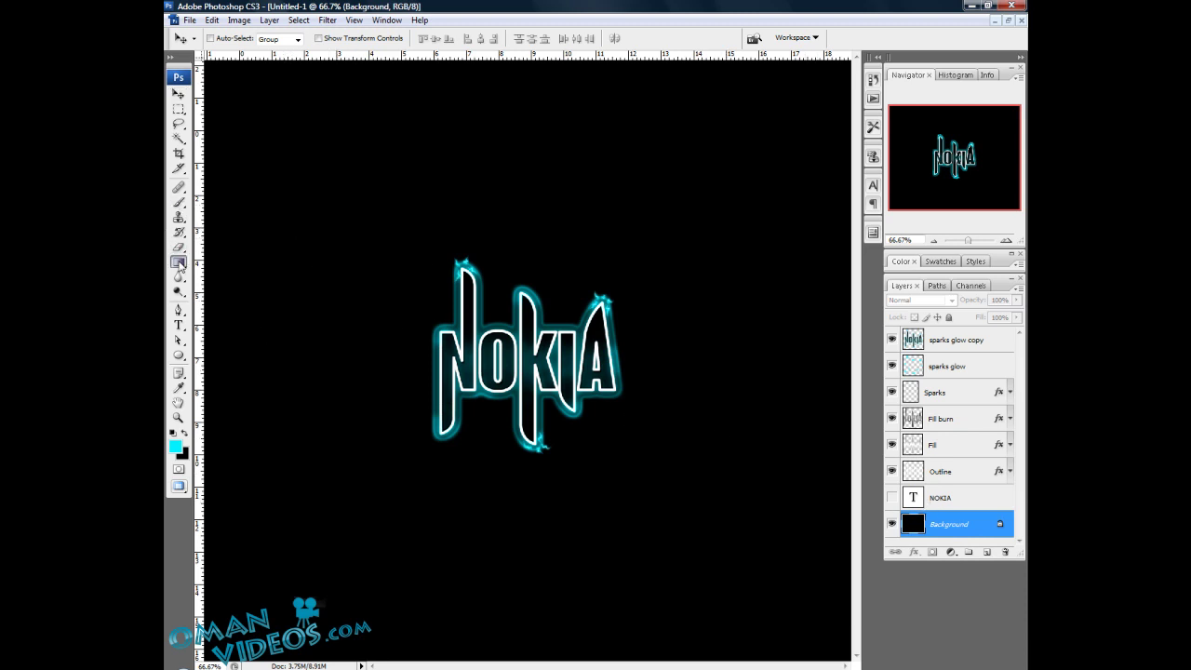
Set up the Gradient tool as a radial gradient running from cyan to black
{"action": "left_click", "coordinate": [178, 261]}
{"action": "left_click", "coordinate": [239, 267]}
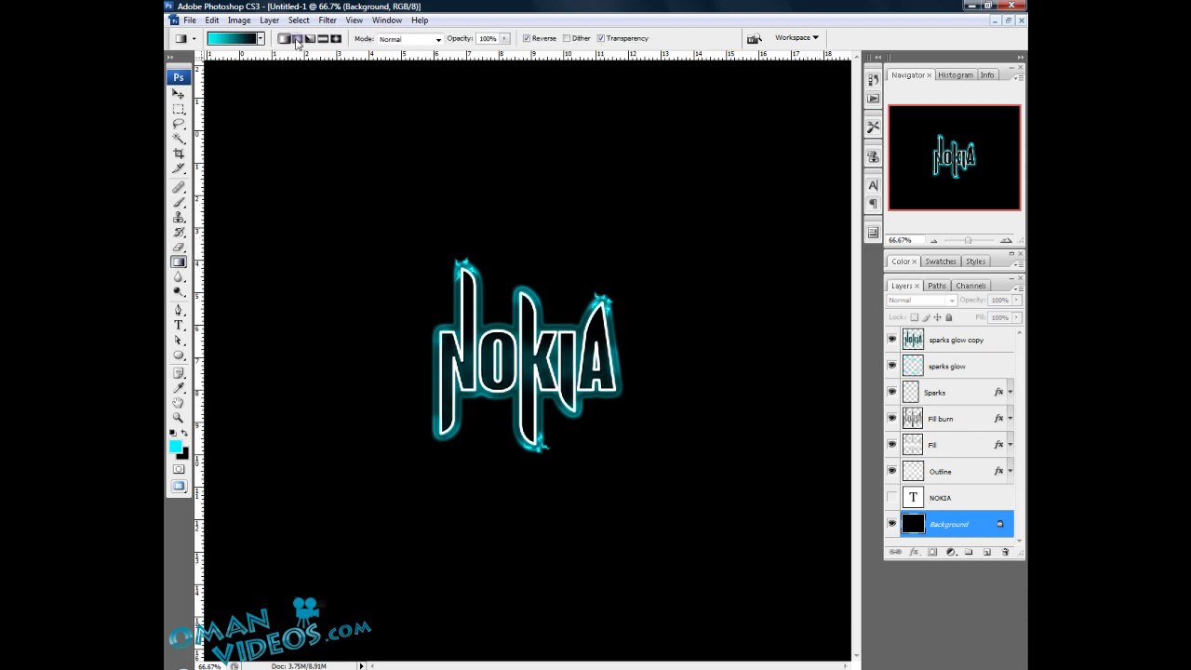
{"action": "left_click", "coordinate": [298, 40]}
{"action": "left_click", "coordinate": [244, 42]}
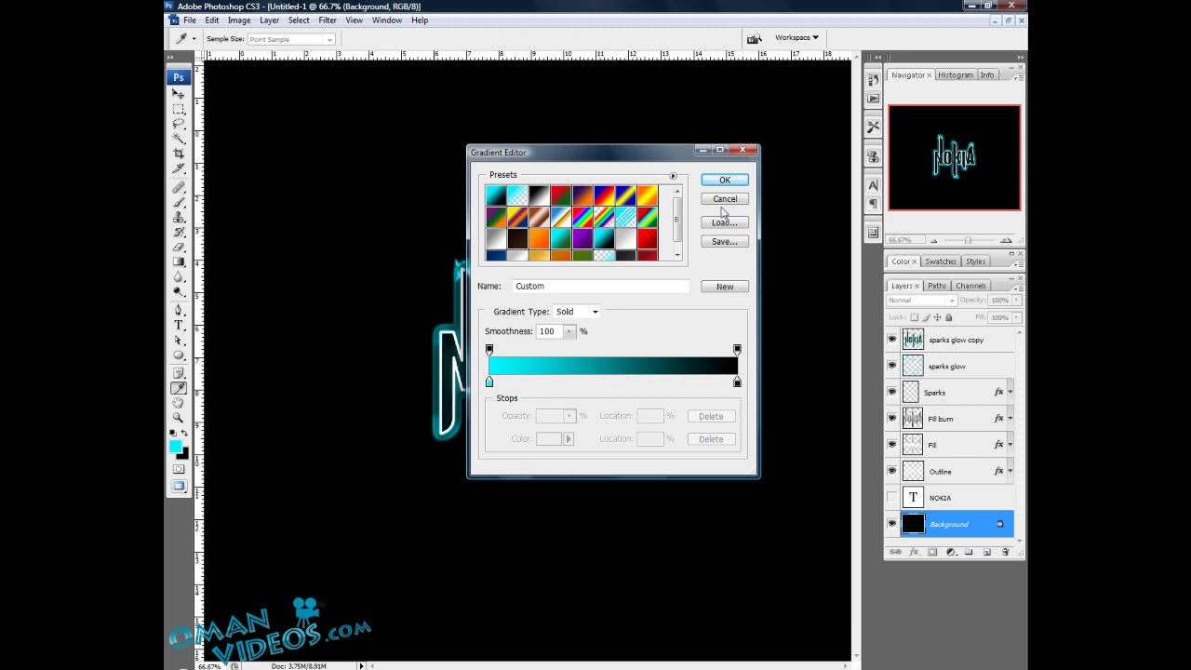
{"action": "left_click", "coordinate": [724, 179]}
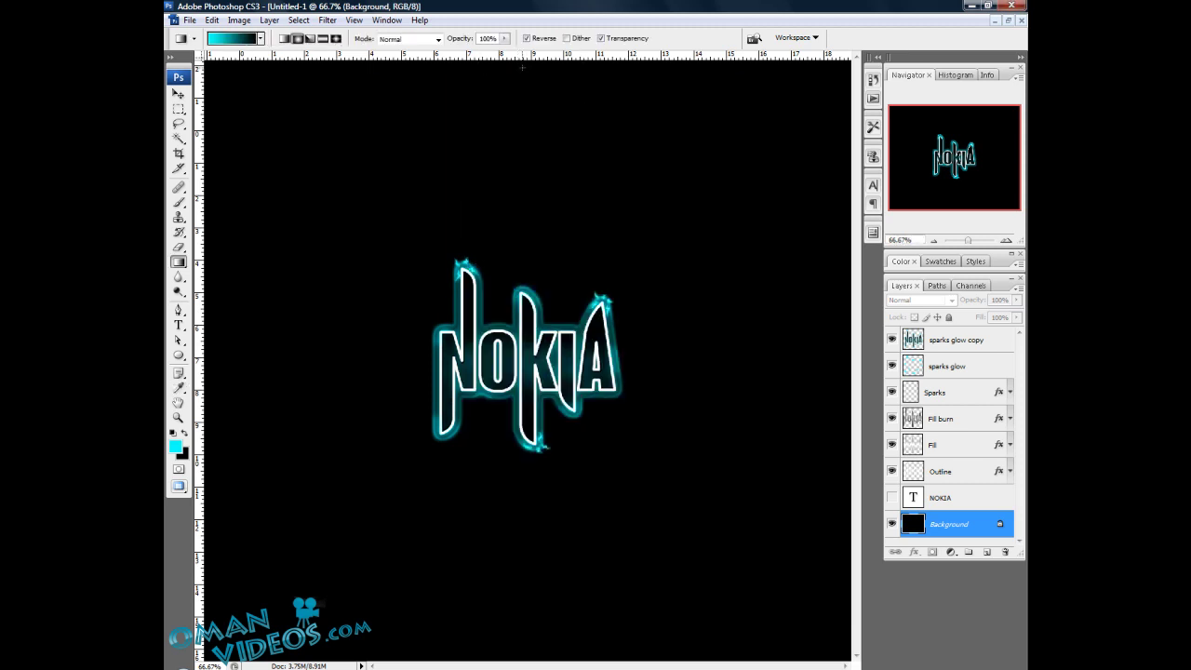
Show the image in full screen mode with the menu bar and centre the whole canvas in view
{"action": "key", "text": "f"}
{"action": "key", "text": "f"}
{"action": "key", "text": "f"}
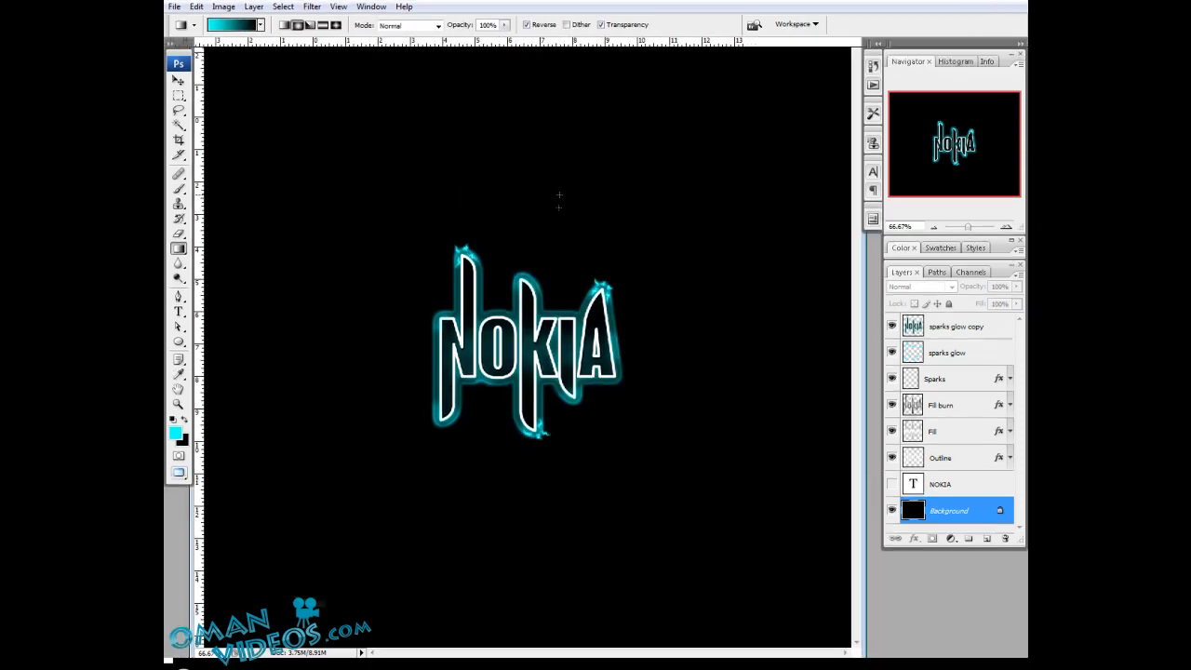
{"action": "key", "text": "f"}
{"action": "key", "text": "f"}
{"action": "key", "text": "f"}
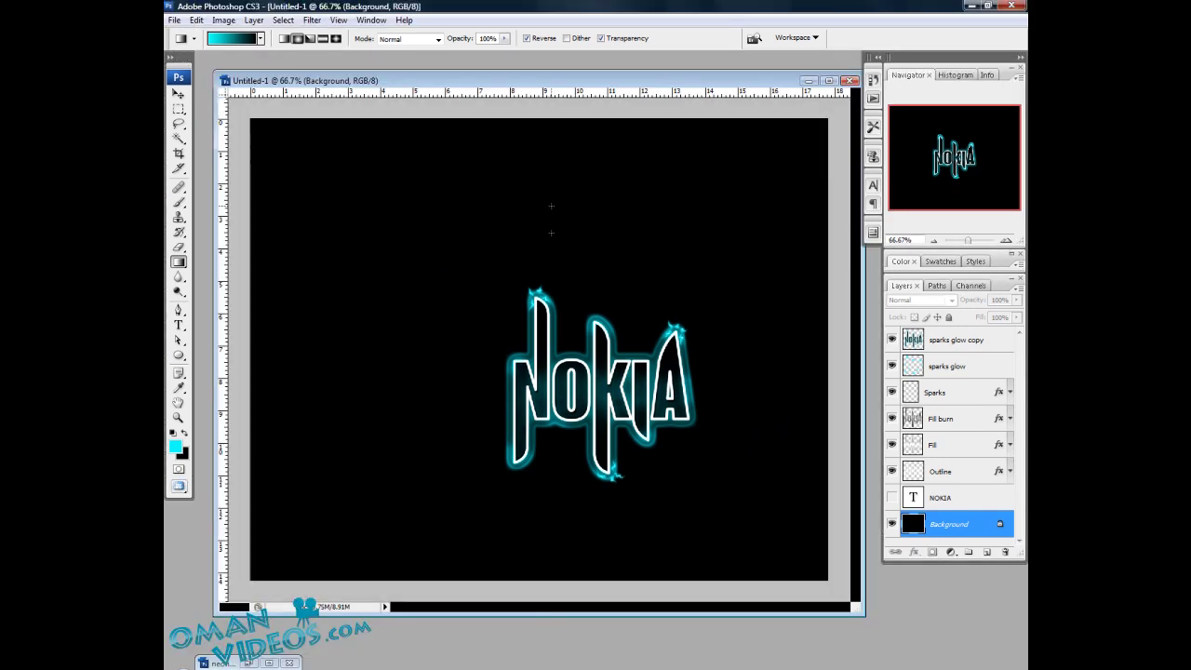
{"action": "key", "text": "f"}
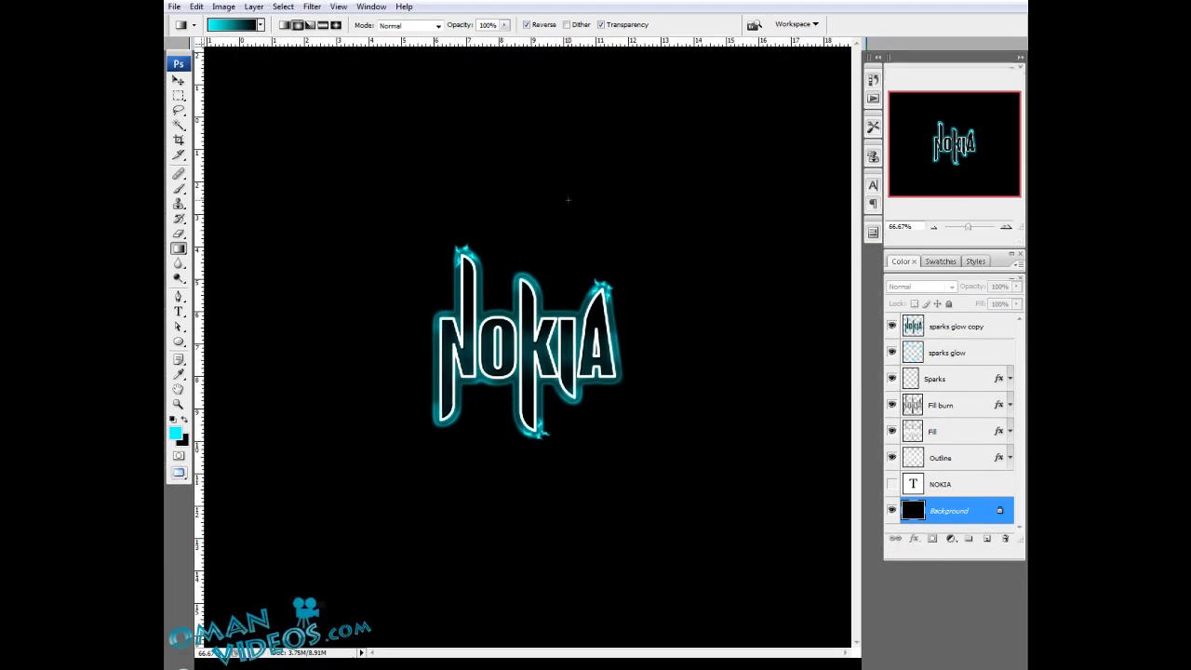
{"action": "left_click_drag", "start_coordinate": [567, 199], "coordinate": [521, 203]}
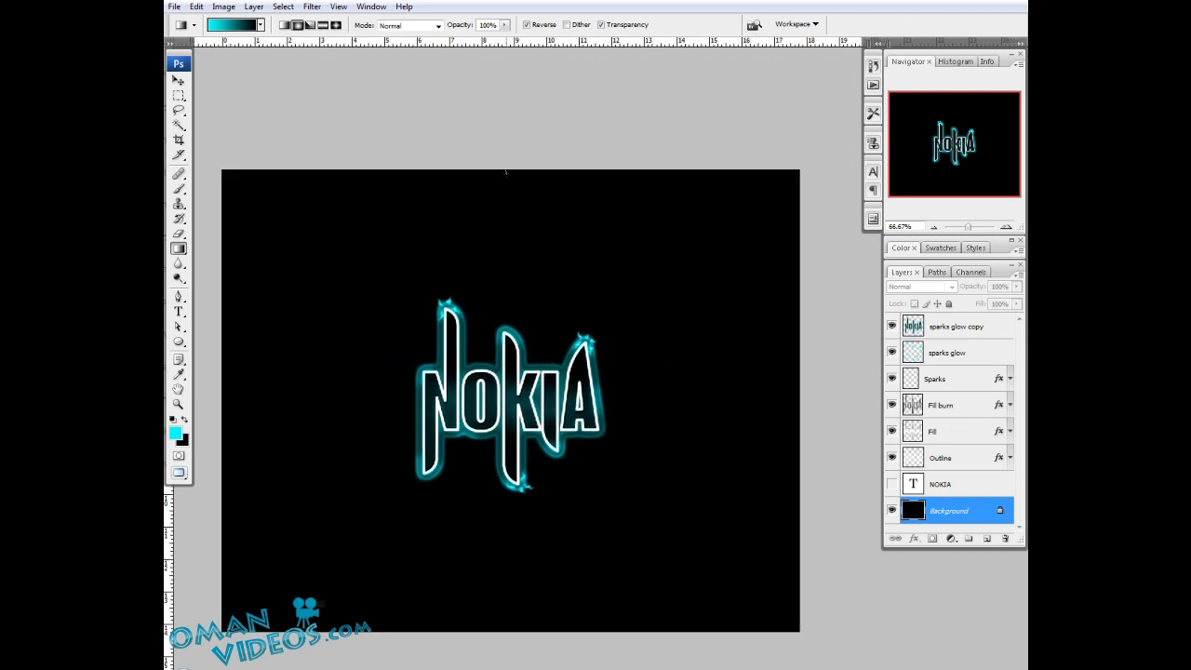
Try a small radial gradient at the middle of the Background's upper edge, and turn off the gradient's Reverse option
{"action": "left_click_drag", "start_coordinate": [505, 206], "coordinate": [509, 220]}
{"action": "left_click_drag", "start_coordinate": [508, 230], "coordinate": [508, 230]}
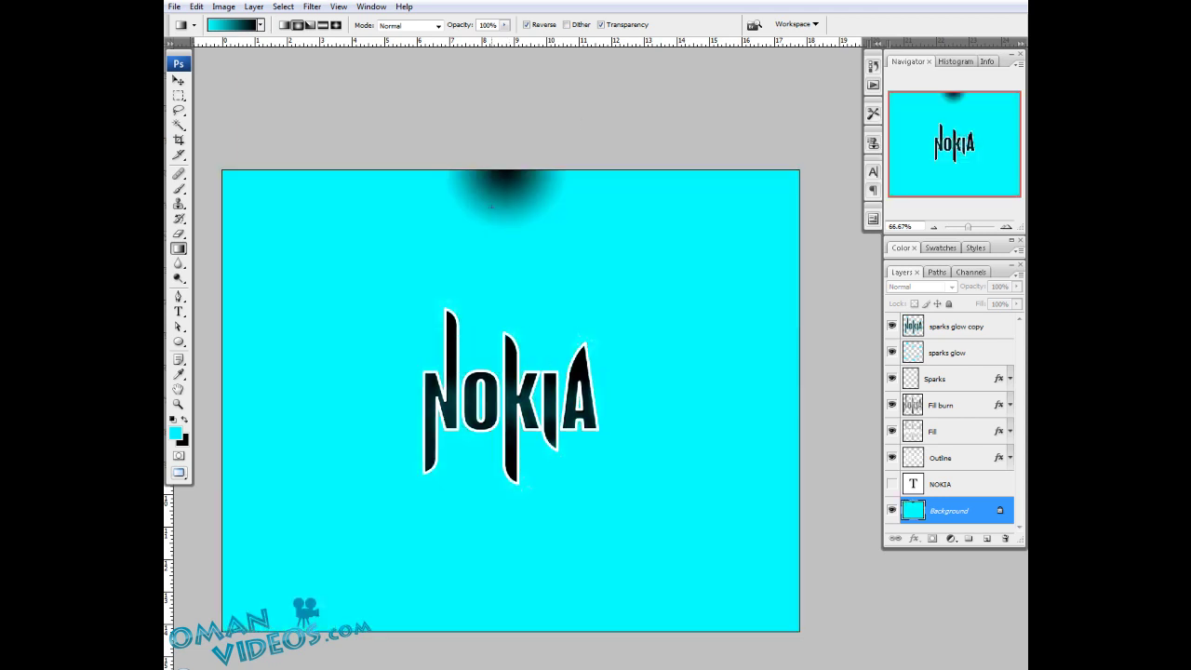
{"action": "left_click", "coordinate": [547, 28]}
Try cyan radial glows of several sizes at the middle of the Background's upper edge, undoing each one
{"action": "left_click_drag", "start_coordinate": [534, 174], "coordinate": [513, 214]}
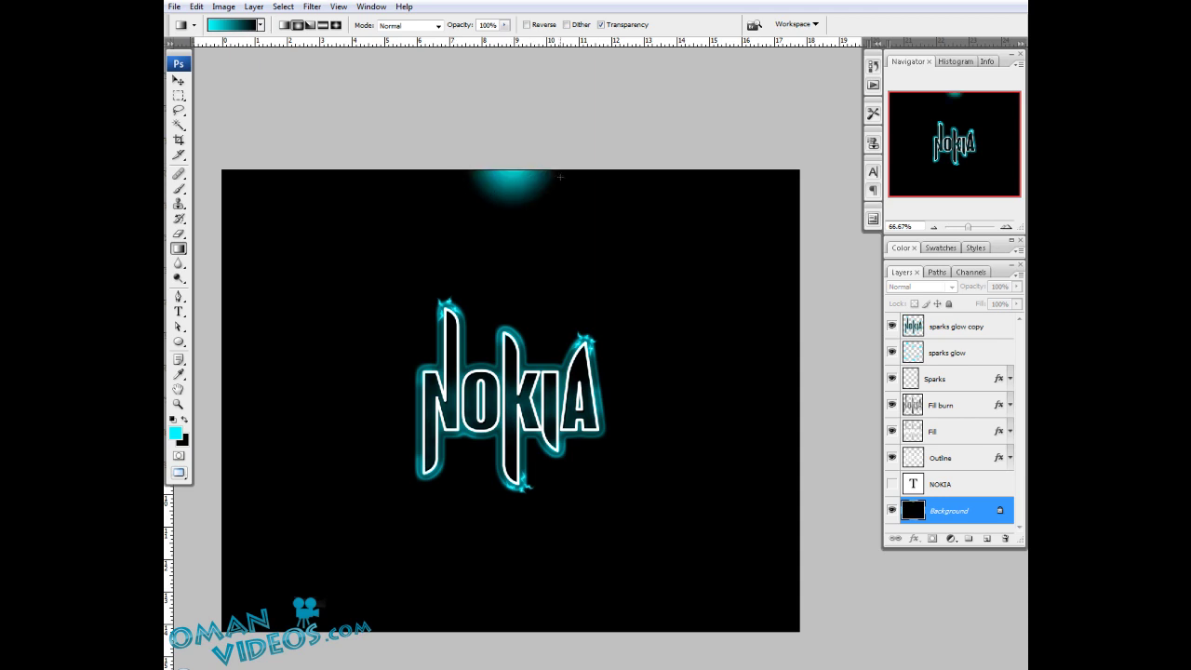
{"action": "key", "text": "ctrl+z"}
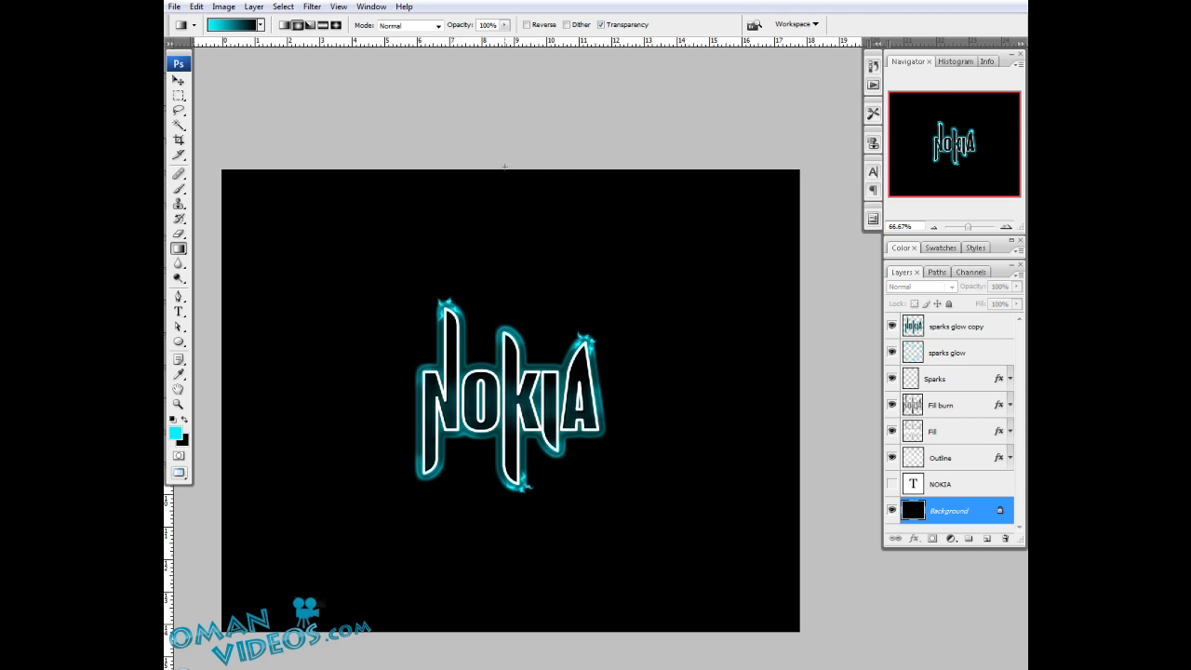
{"action": "left_click_drag", "start_coordinate": [506, 206], "coordinate": [506, 254]}
{"action": "key", "text": "ctrl+z"}
{"action": "left_click_drag", "start_coordinate": [514, 195], "coordinate": [511, 215]}
{"action": "left_click_drag", "start_coordinate": [510, 214], "coordinate": [509, 214]}
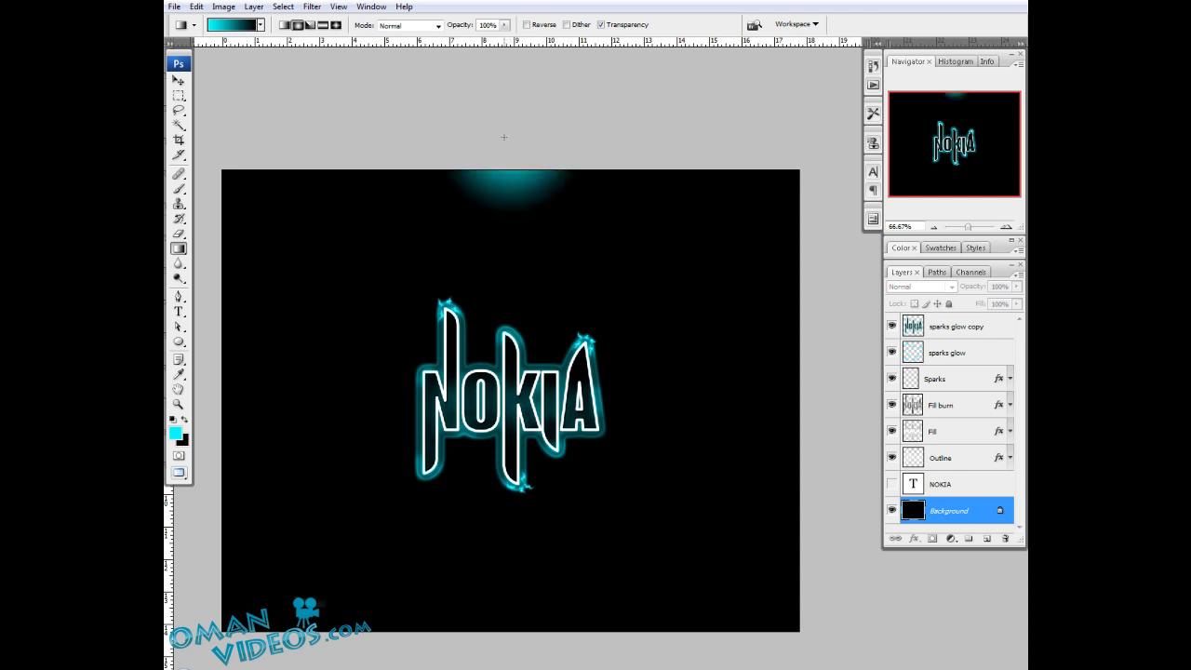
{"action": "key", "text": "ctrl+z"}
{"action": "left_click_drag", "start_coordinate": [511, 170], "coordinate": [510, 223]}
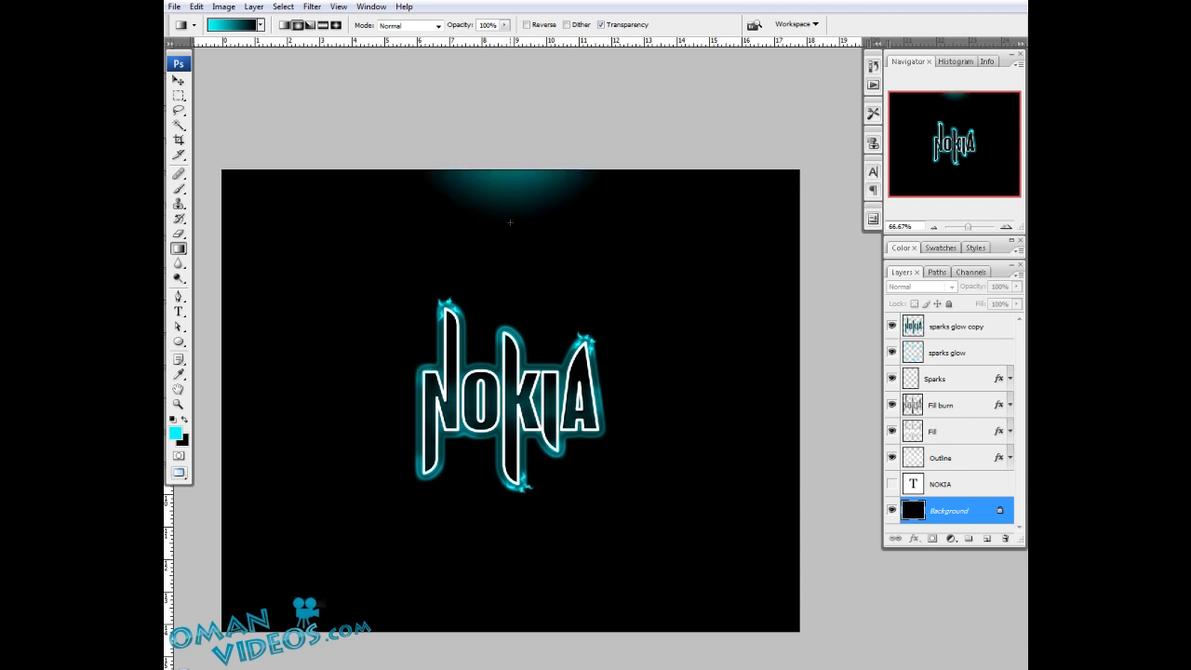
{"action": "key", "text": "ctrl+z"}
{"action": "left_click_drag", "start_coordinate": [507, 170], "coordinate": [507, 285]}
{"action": "key", "text": "ctrl+z"}
{"action": "left_click_drag", "start_coordinate": [513, 170], "coordinate": [515, 229]}
{"action": "key", "text": "ctrl+z"}
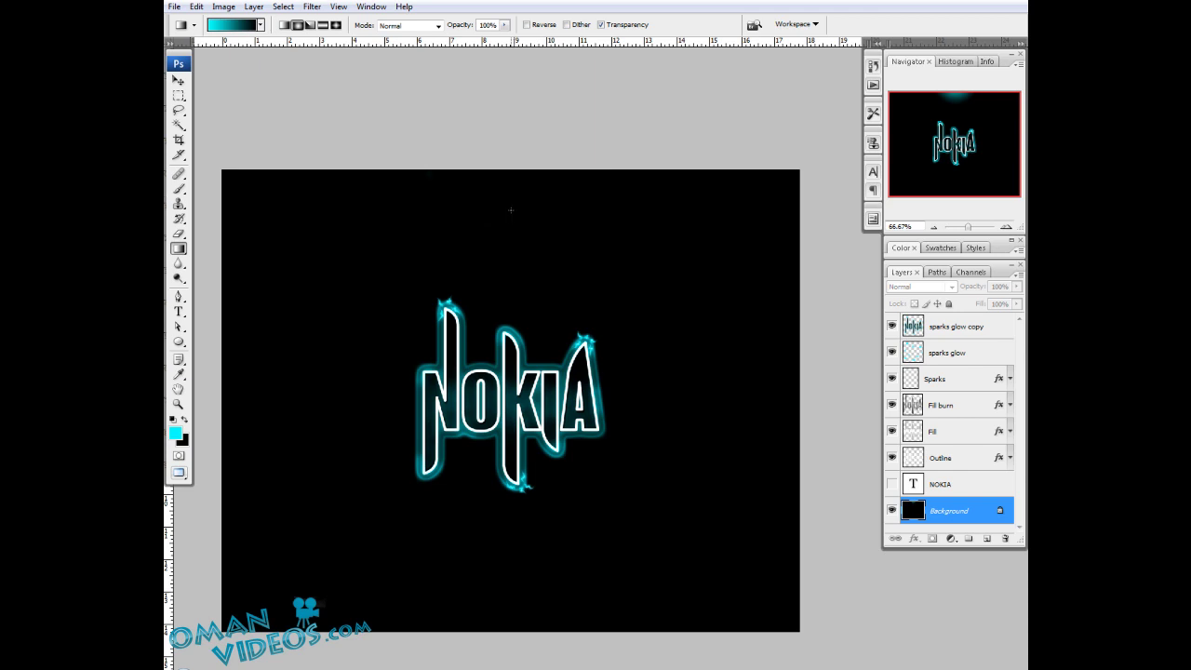
{"action": "left_click_drag", "start_coordinate": [511, 170], "coordinate": [513, 244]}
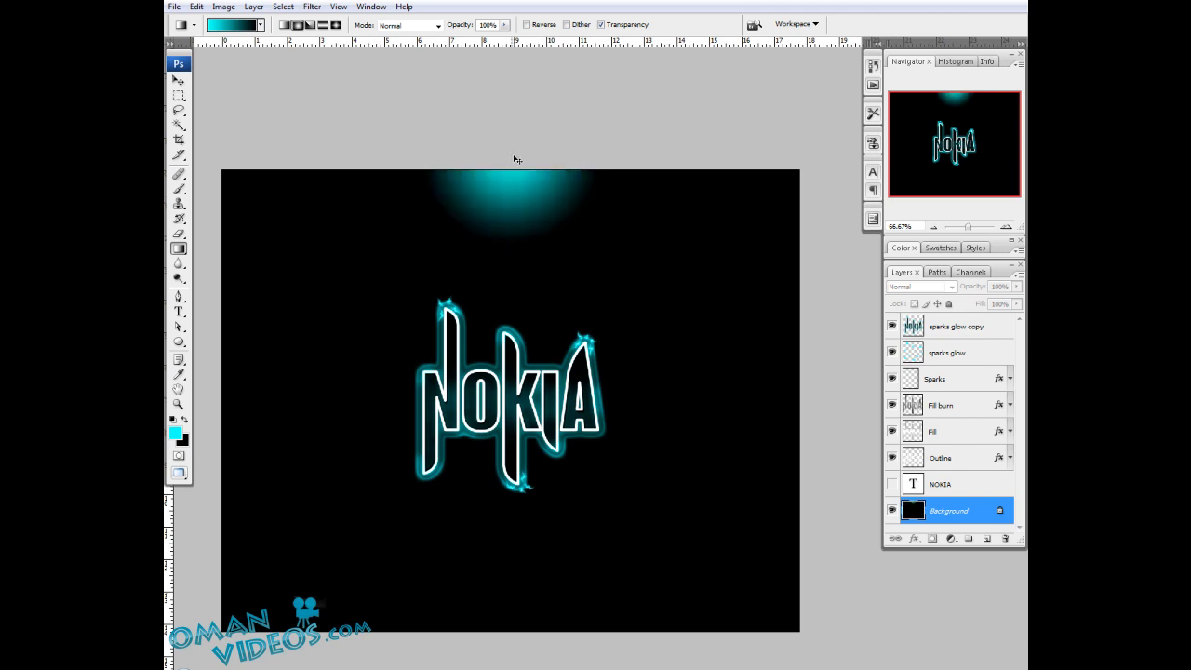
{"action": "key", "text": "ctrl+z"}
Draw a cyan radial glow on the Background from the middle of its upper edge to about halfway towards the lettering
{"action": "left_click_drag", "start_coordinate": [516, 170], "coordinate": [515, 241]}
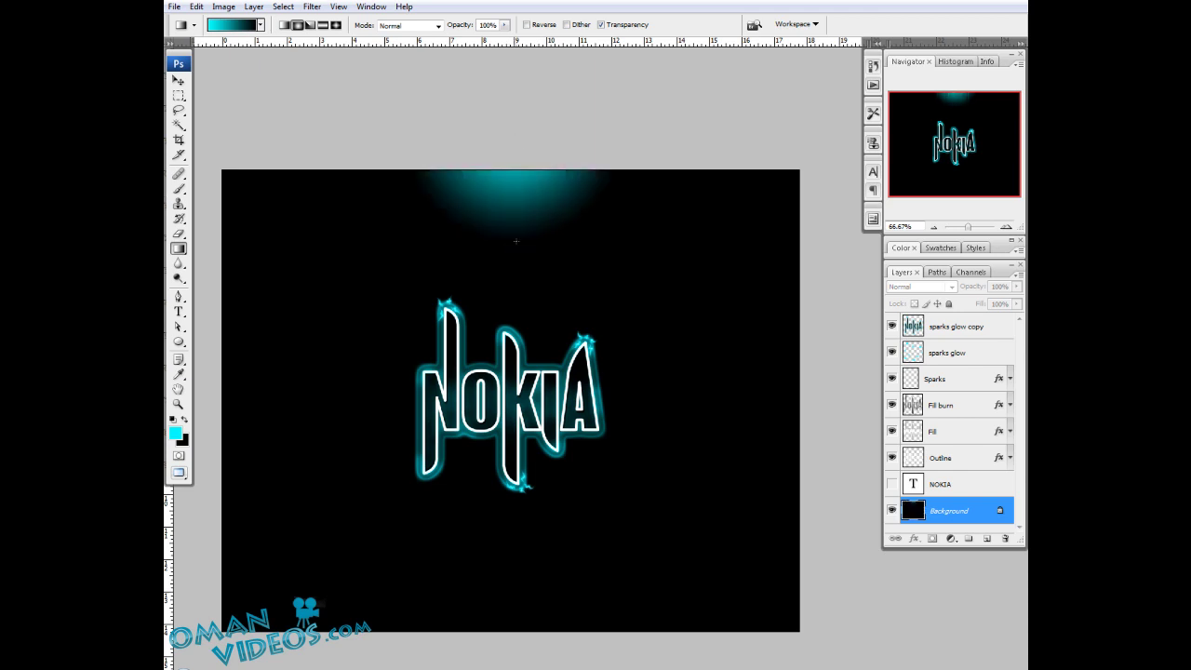
{"action": "key", "text": "v"}
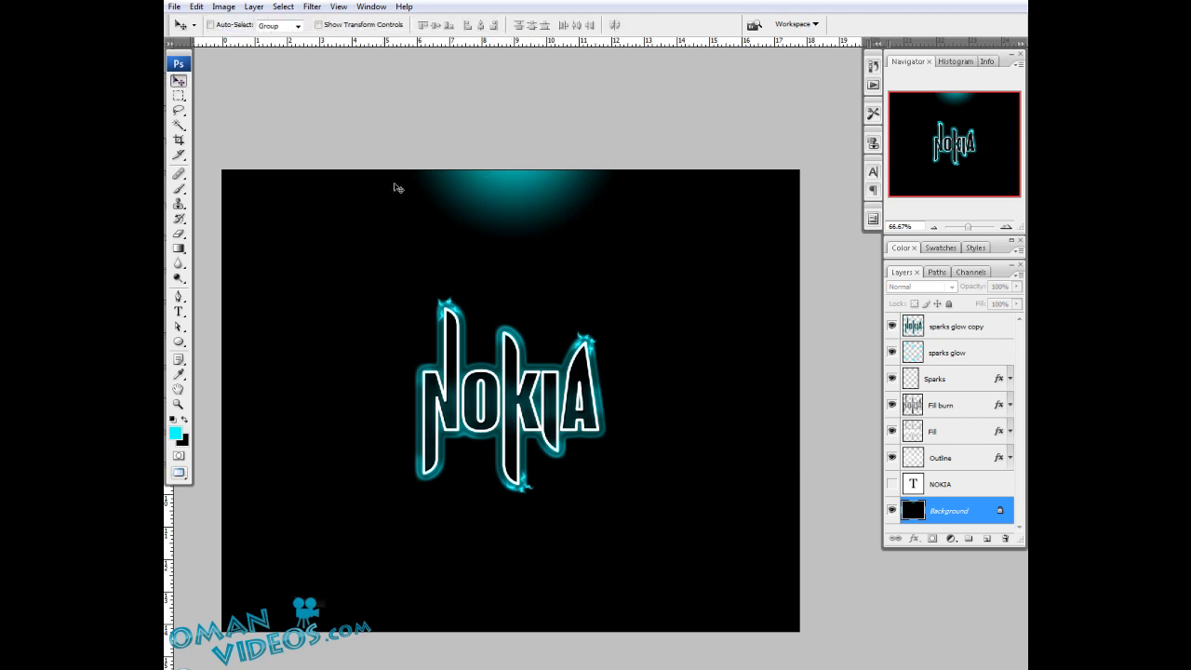
Start a Motion Blur on the Background layer and set its angle to 90°
{"action": "left_click", "coordinate": [312, 6]}
{"action": "mouse_move", "coordinate": [338, 7]}
{"action": "left_click", "coordinate": [970, 513]}
{"action": "left_click", "coordinate": [316, 7]}
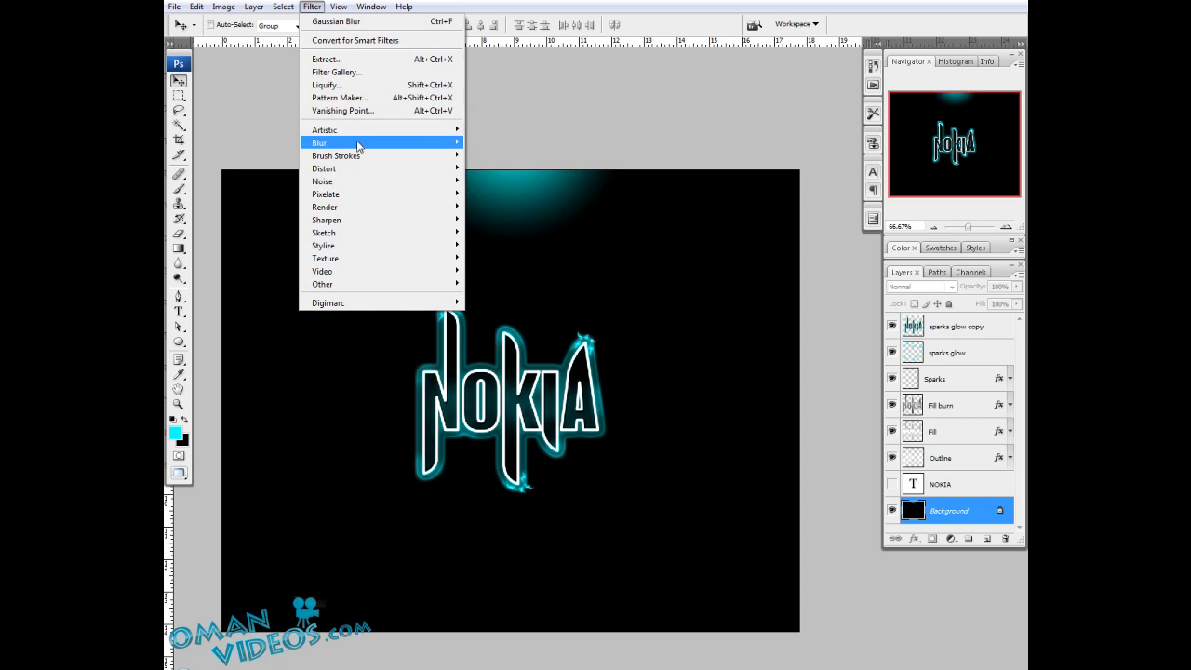
{"action": "mouse_move", "coordinate": [406, 143]}
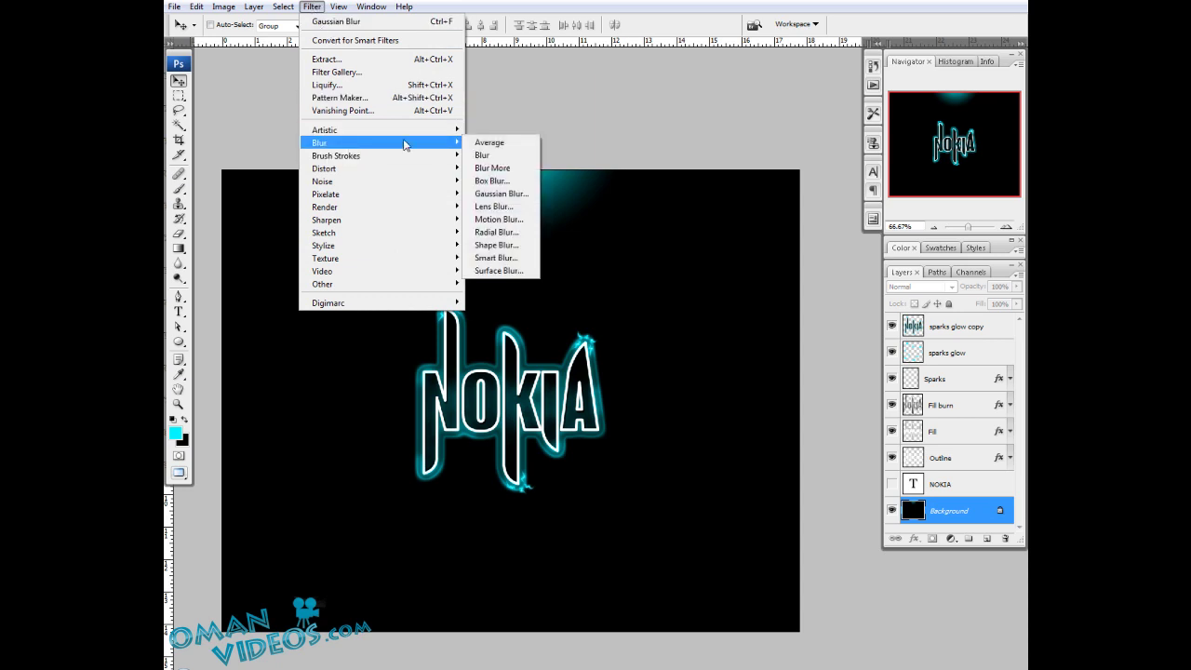
{"action": "left_click", "coordinate": [510, 221]}
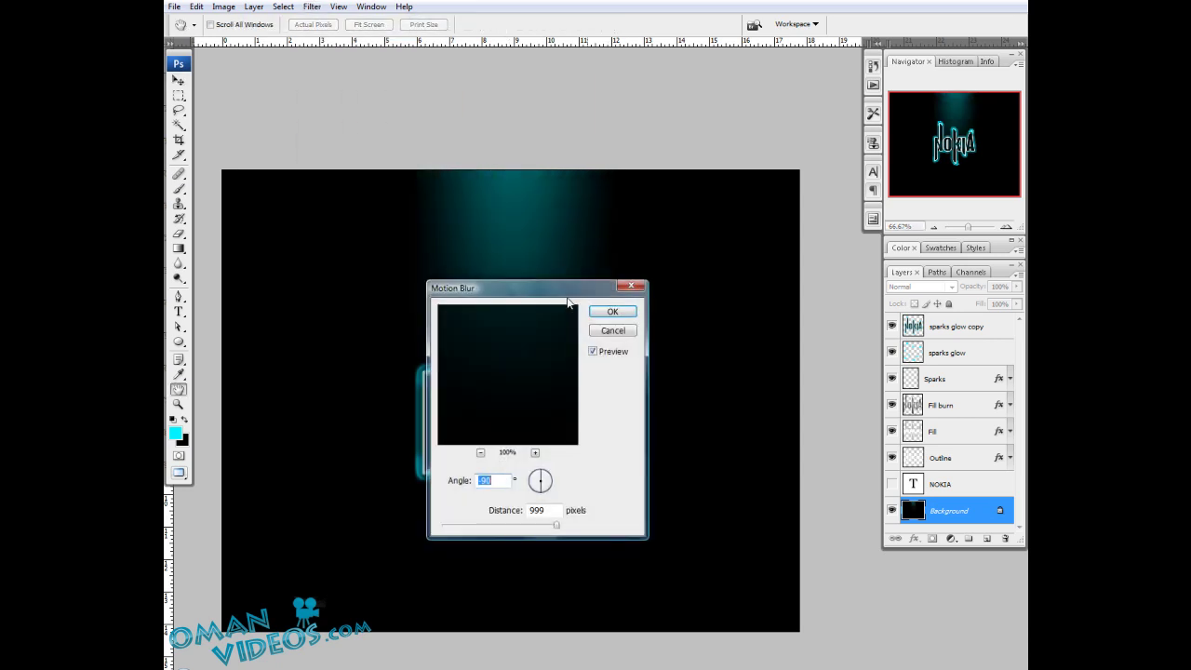
{"action": "left_click_drag", "start_coordinate": [590, 275], "coordinate": [802, 172]}
{"action": "left_click_drag", "start_coordinate": [769, 416], "coordinate": [704, 419]}
{"action": "left_click", "coordinate": [752, 370]}
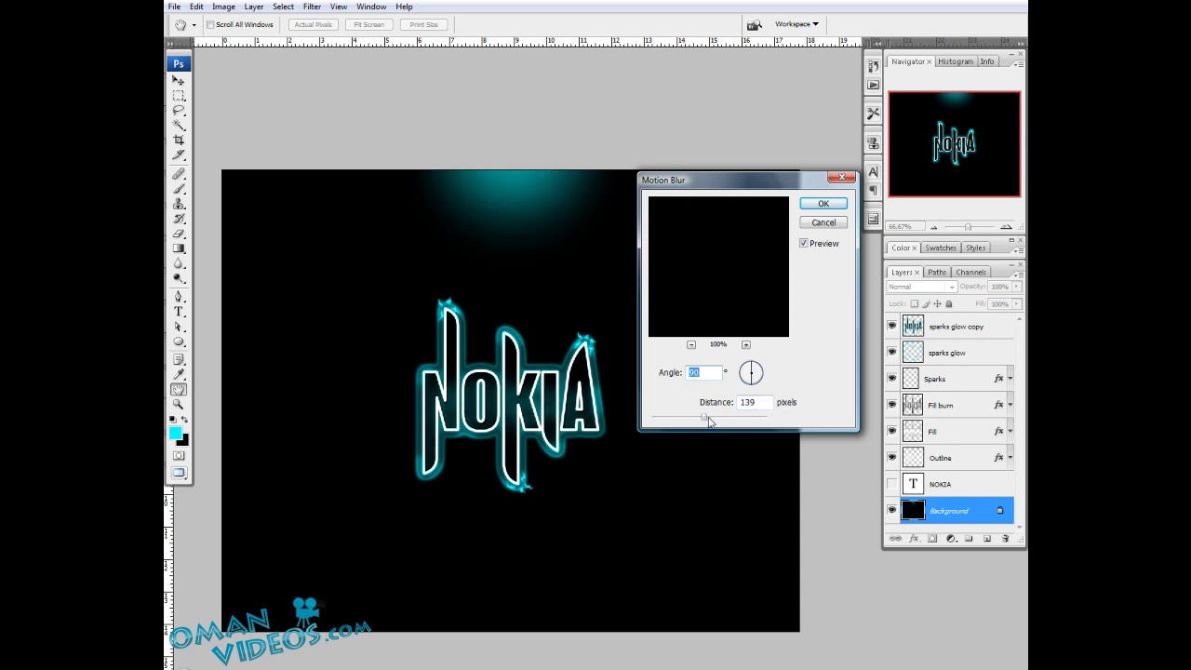
Set the Motion Blur distance to 800 pixels and apply the blur to the Background layer
{"action": "mouse_move", "coordinate": [707, 421]}
{"action": "left_mouse_down"}
{"action": "mouse_move", "coordinate": [791, 425]}
{"action": "mouse_move", "coordinate": [747, 422]}
{"action": "left_mouse_up"}
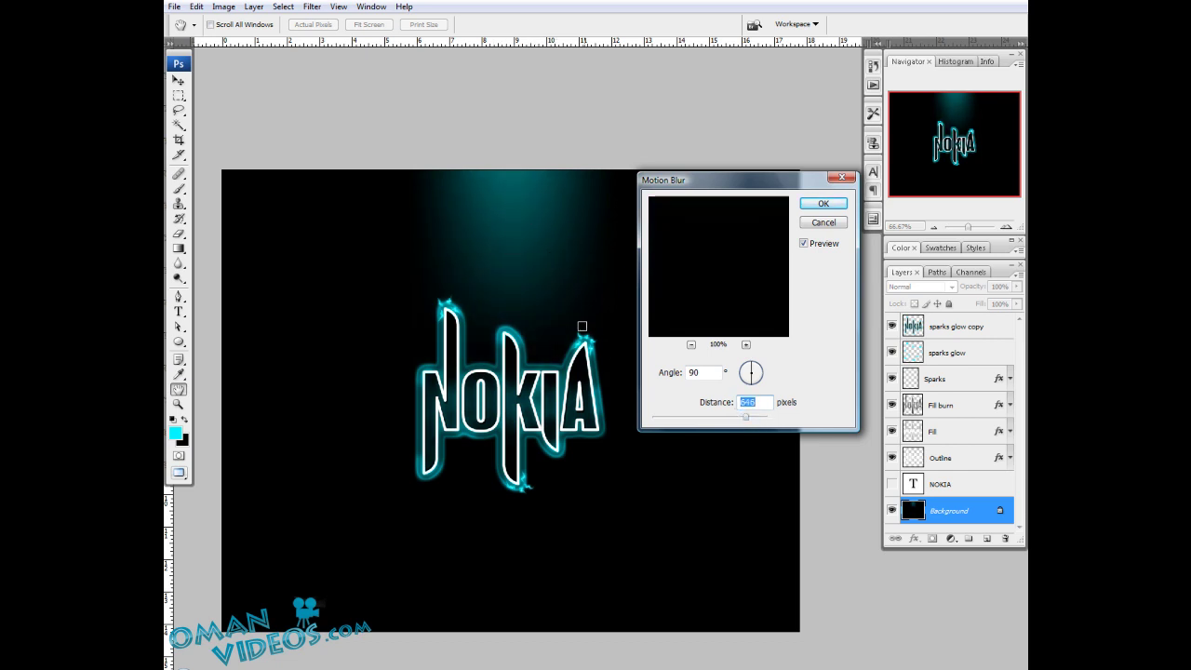
{"action": "left_click", "coordinate": [531, 333]}
{"action": "left_click_drag", "start_coordinate": [729, 277], "coordinate": [700, 325]}
{"action": "left_click", "coordinate": [510, 345]}
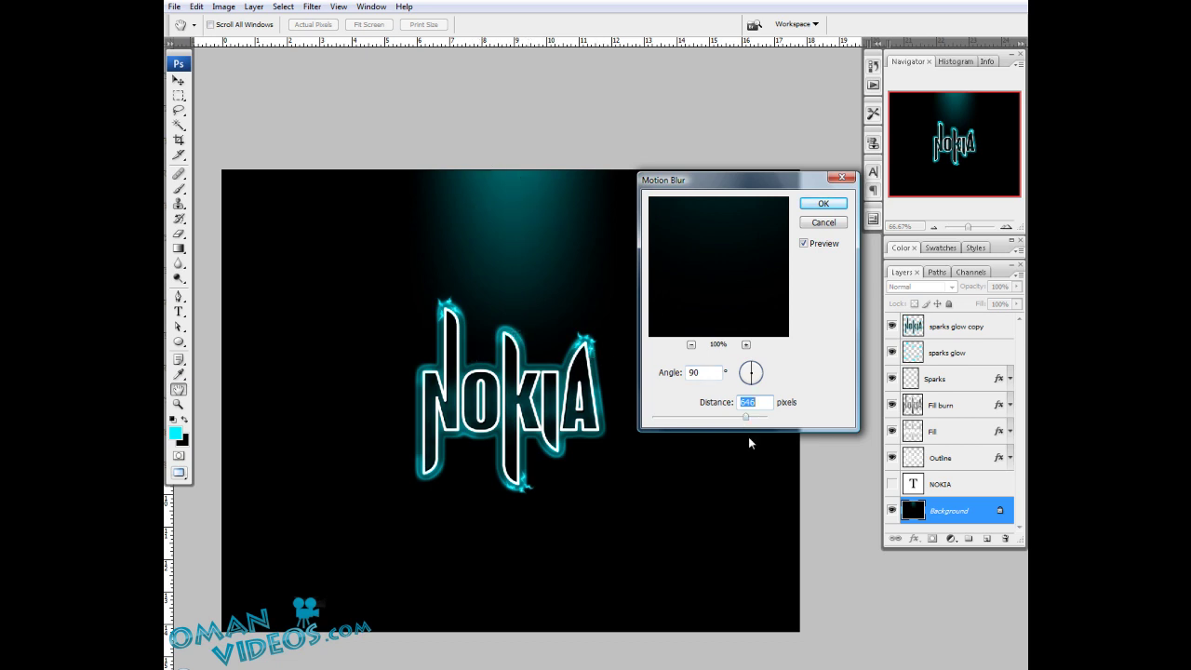
{"action": "left_click_drag", "start_coordinate": [745, 417], "coordinate": [751, 419]}
{"action": "type", "text": "800"}
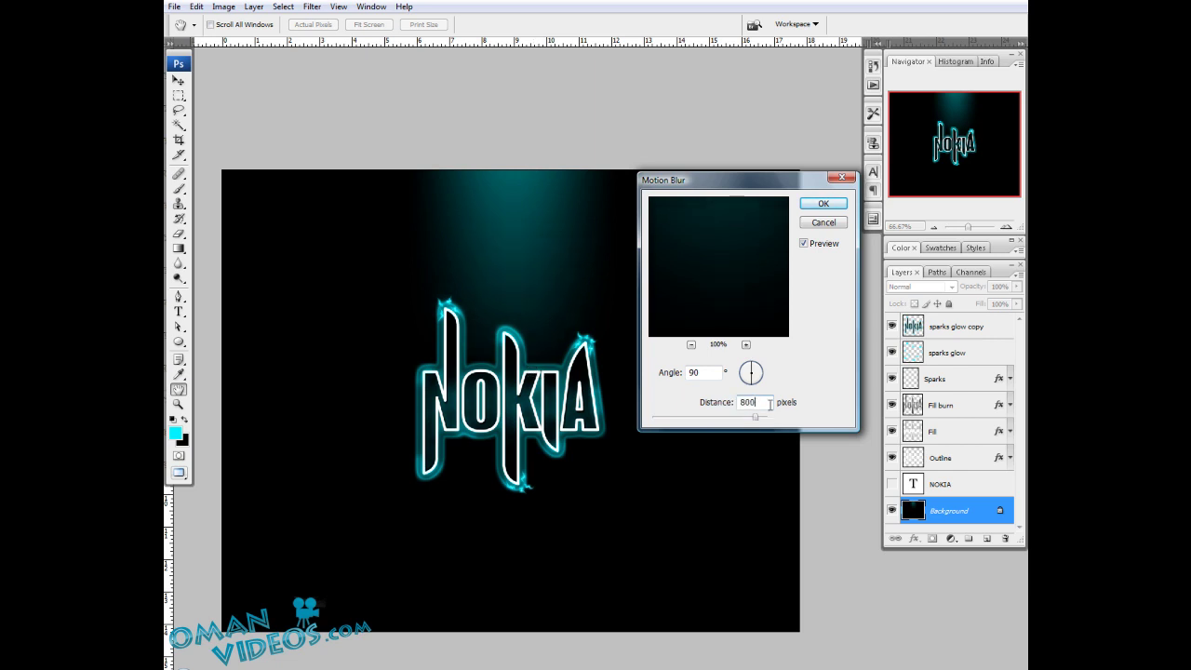
{"action": "left_click", "coordinate": [814, 203]}
Examine the NOKIA lettering and the motion-blurred cyan glow above it at 100% zoom
{"action": "left_click_drag", "start_coordinate": [574, 306], "coordinate": [582, 318]}
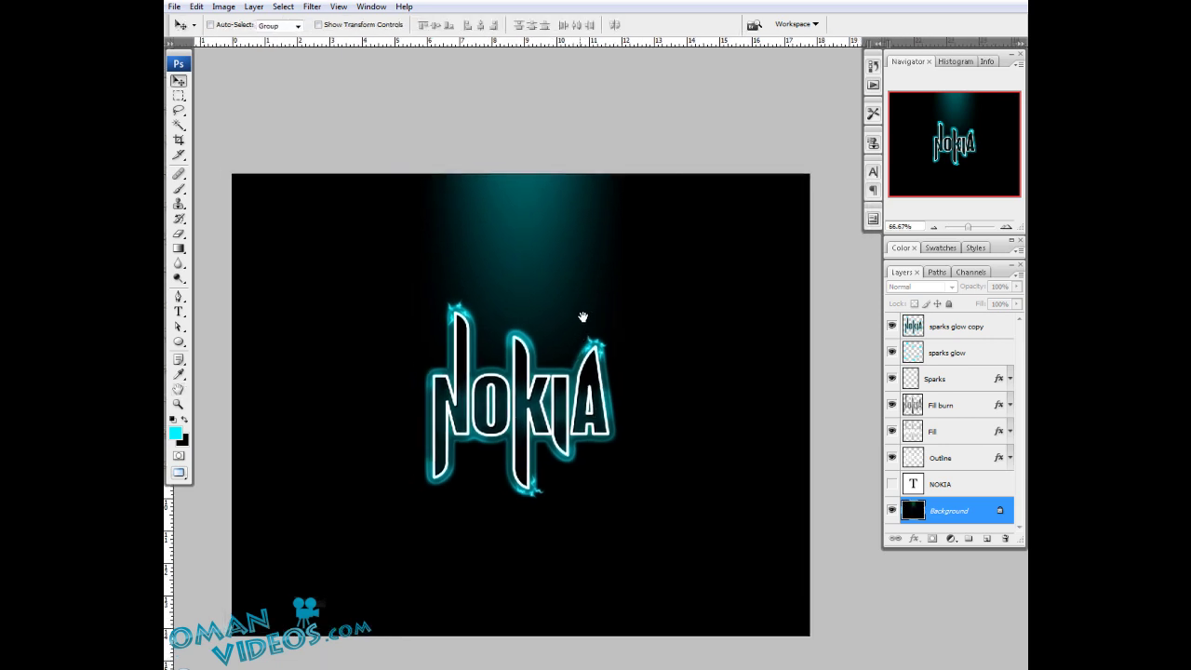
{"action": "left_click", "coordinate": [521, 381], "text": "ctrl"}
{"action": "mouse_move", "coordinate": [624, 254]}
{"action": "left_mouse_down"}
{"action": "mouse_move", "coordinate": [657, 357]}
{"action": "mouse_move", "coordinate": [569, 213]}
{"action": "mouse_move", "coordinate": [617, 176]}
{"action": "mouse_move", "coordinate": [614, 244]}
{"action": "left_mouse_up"}
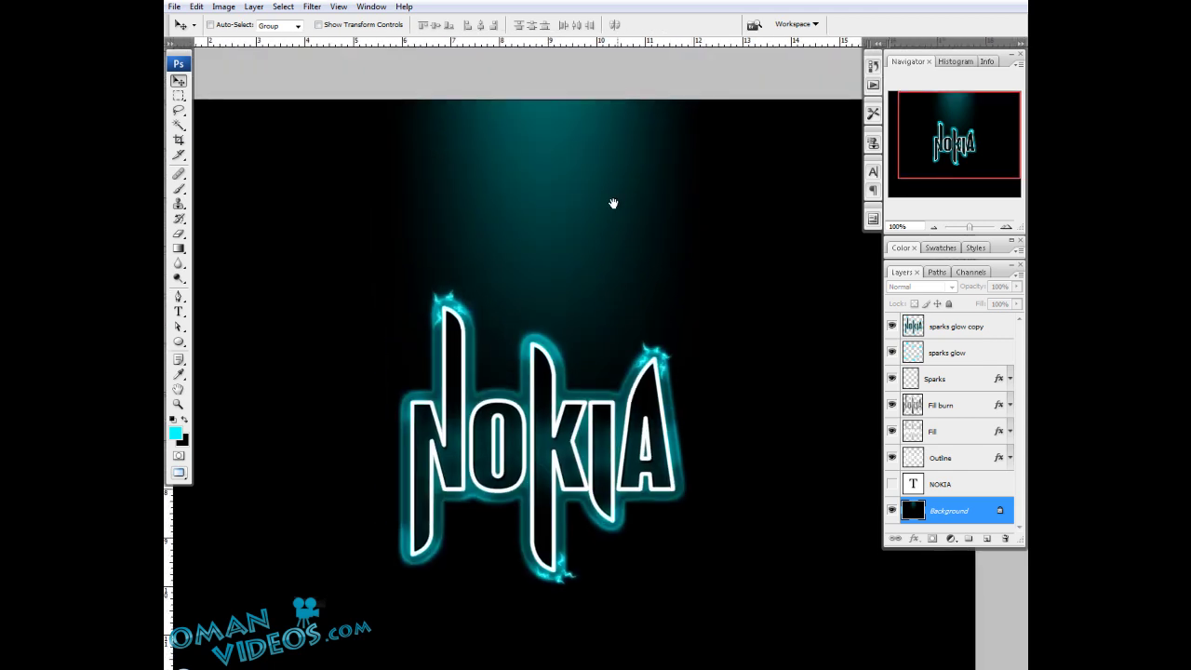
{"action": "mouse_move", "coordinate": [613, 203]}
{"action": "left_mouse_down"}
{"action": "mouse_move", "coordinate": [605, 245]}
{"action": "mouse_move", "coordinate": [600, 216]}
{"action": "left_mouse_up"}
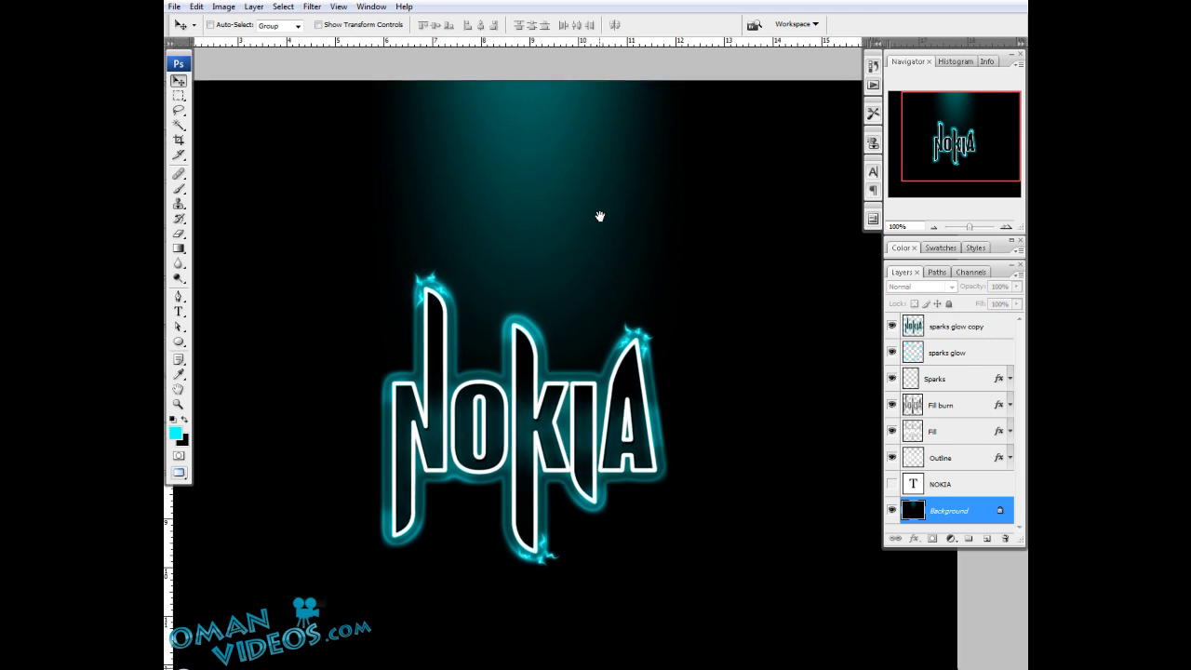
{"action": "left_click_drag", "start_coordinate": [583, 260], "coordinate": [585, 218]}
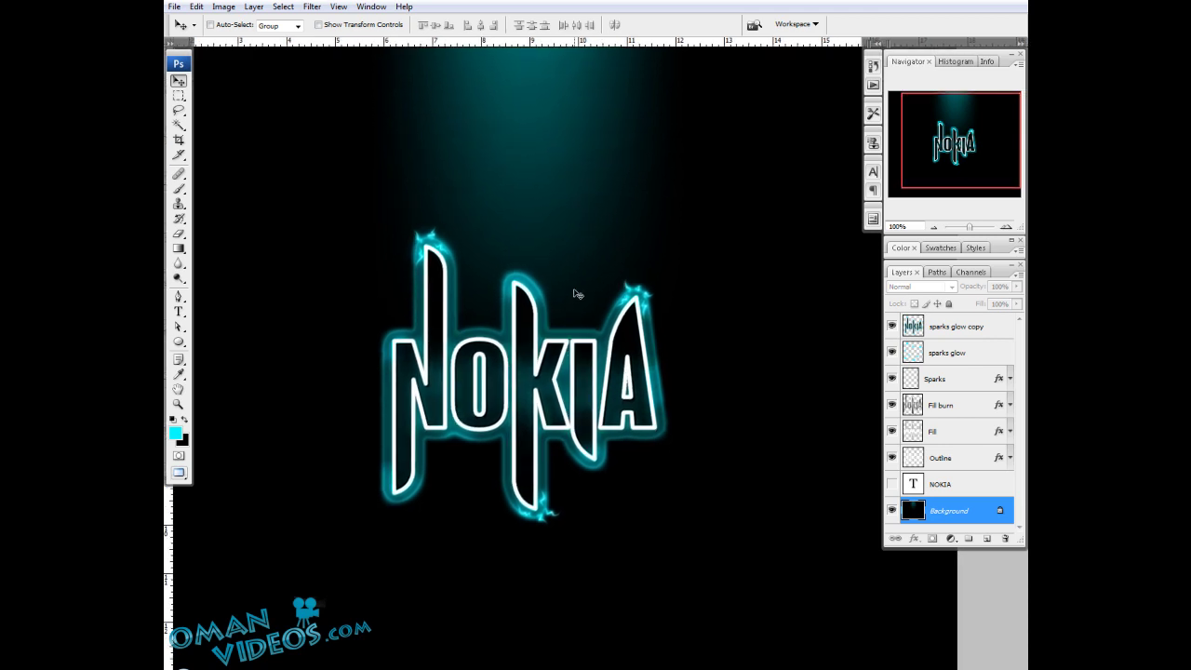
{"action": "left_click_drag", "start_coordinate": [587, 194], "coordinate": [587, 248]}
{"action": "scroll", "coordinate": [558, 283], "scroll_direction": "down", "scroll_amount": 2}
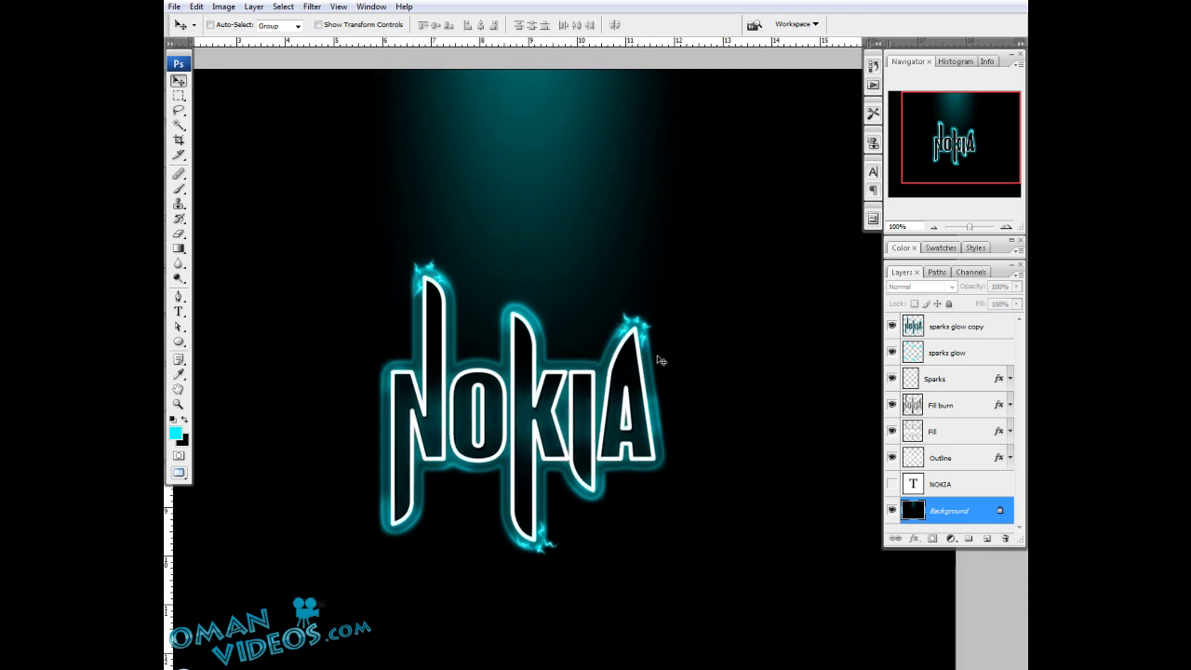
Show the NOKIA text layer, move its plain text above and to the right of the neon lettering for comparison, and hide the layer again
{"action": "left_click", "coordinate": [979, 487]}
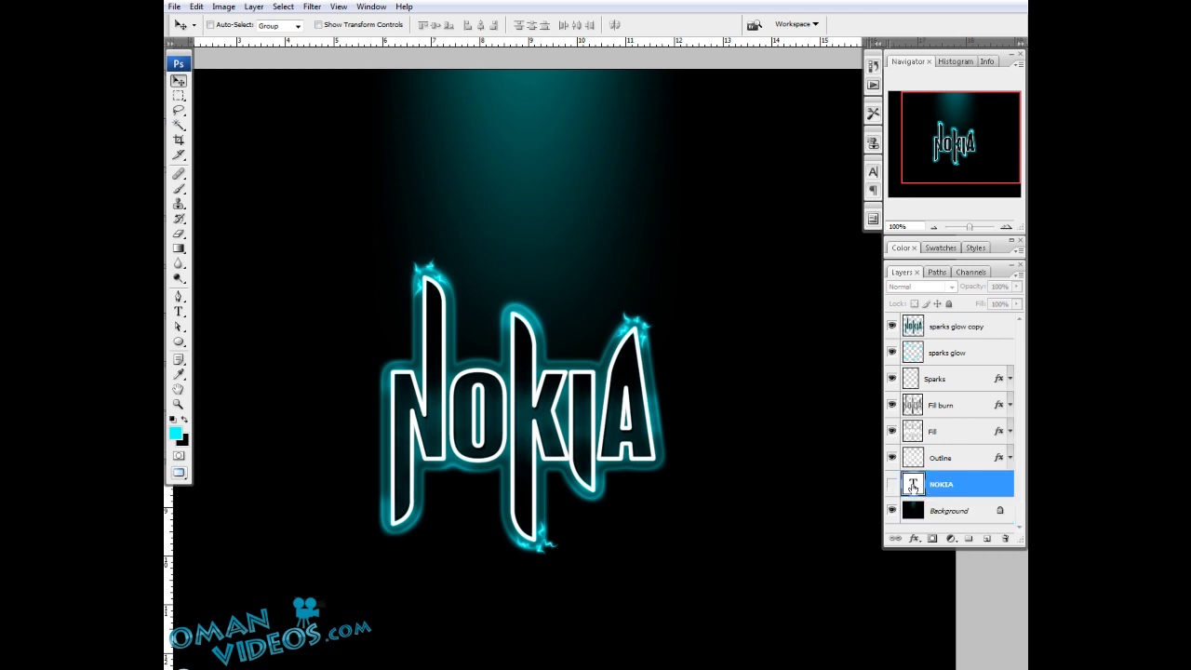
{"action": "left_click", "coordinate": [891, 484]}
{"action": "left_click_drag", "start_coordinate": [505, 439], "coordinate": [690, 246]}
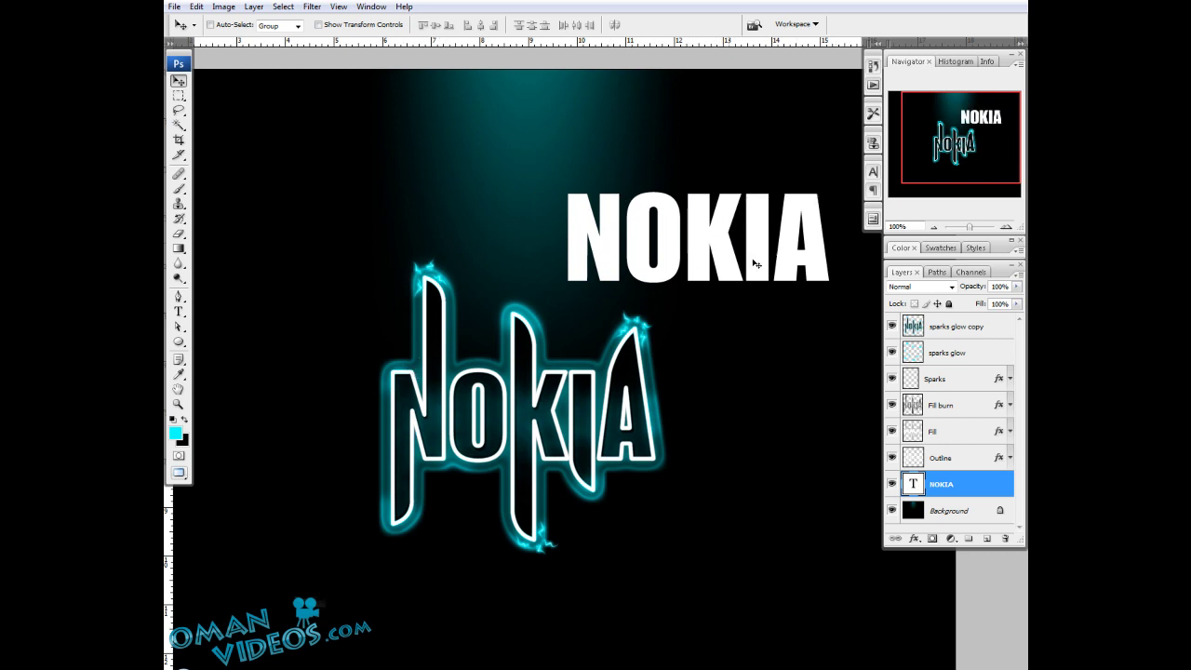
{"action": "left_click_drag", "start_coordinate": [757, 262], "coordinate": [748, 259]}
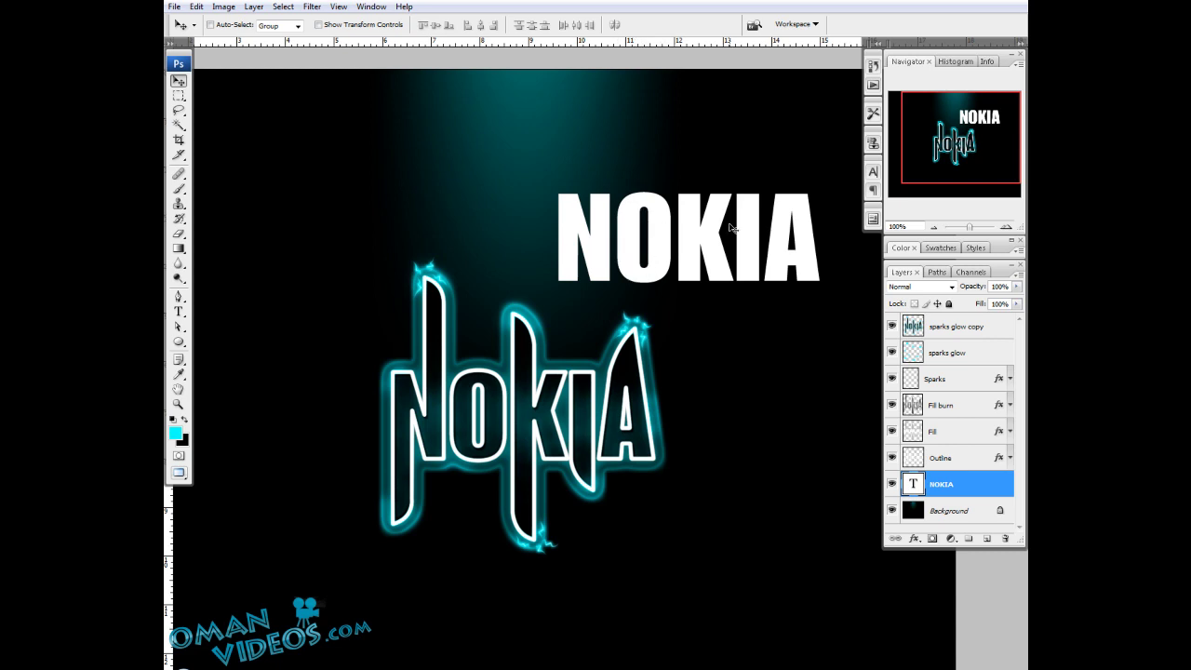
{"action": "left_click", "coordinate": [891, 484]}
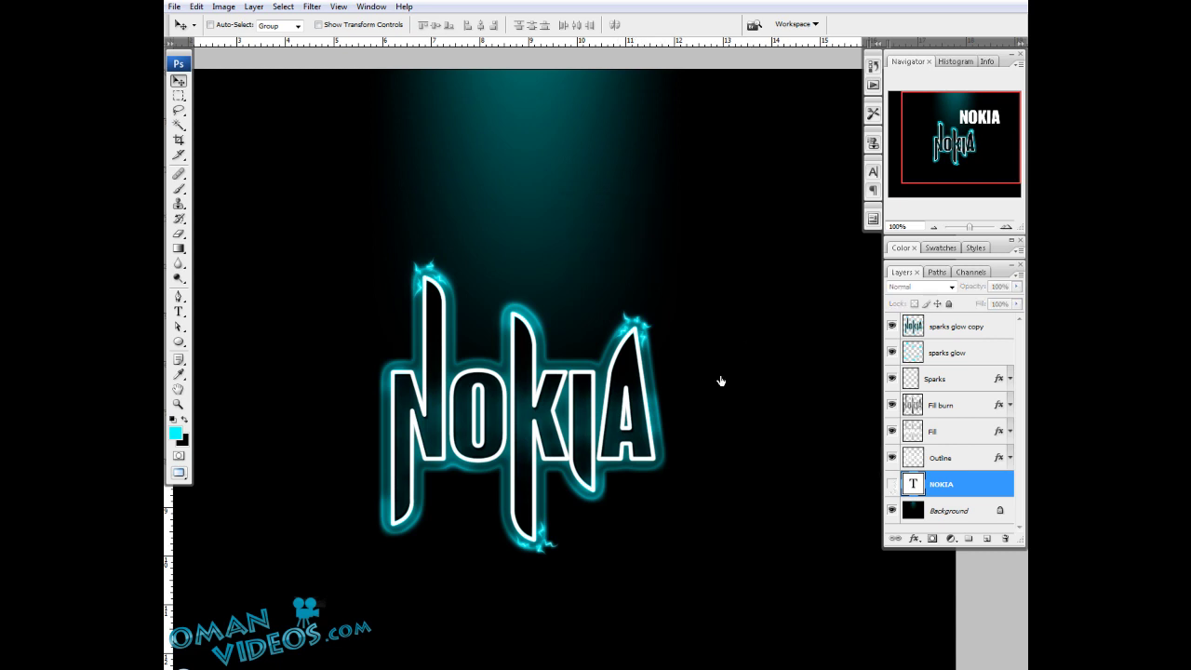